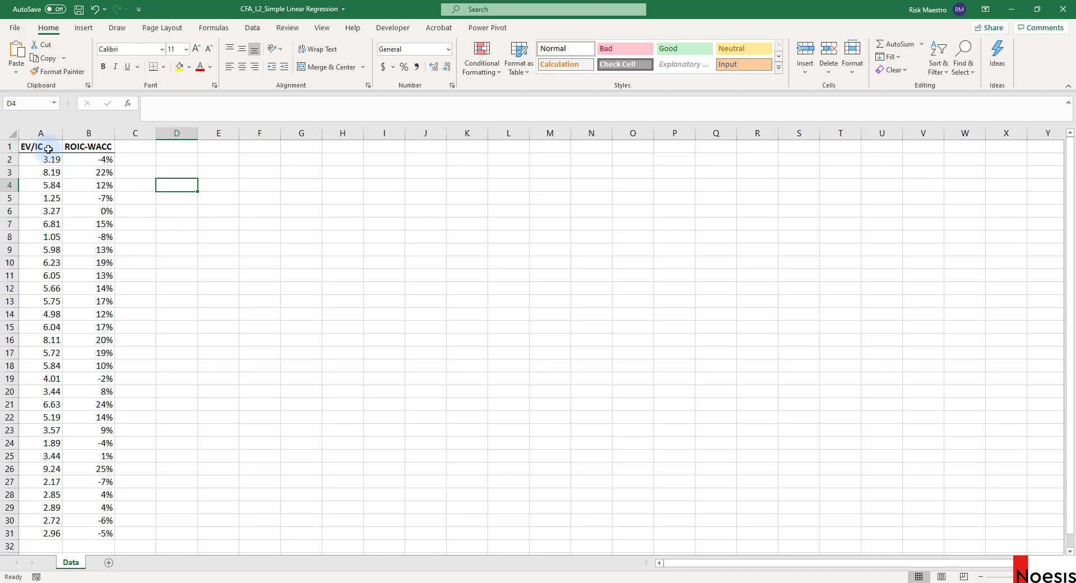
Examine the EV/IC and ROIC-WACC column headers and the data beneath them
drag(49, 148, 95, 148)
click(112, 183)
click(53, 147)
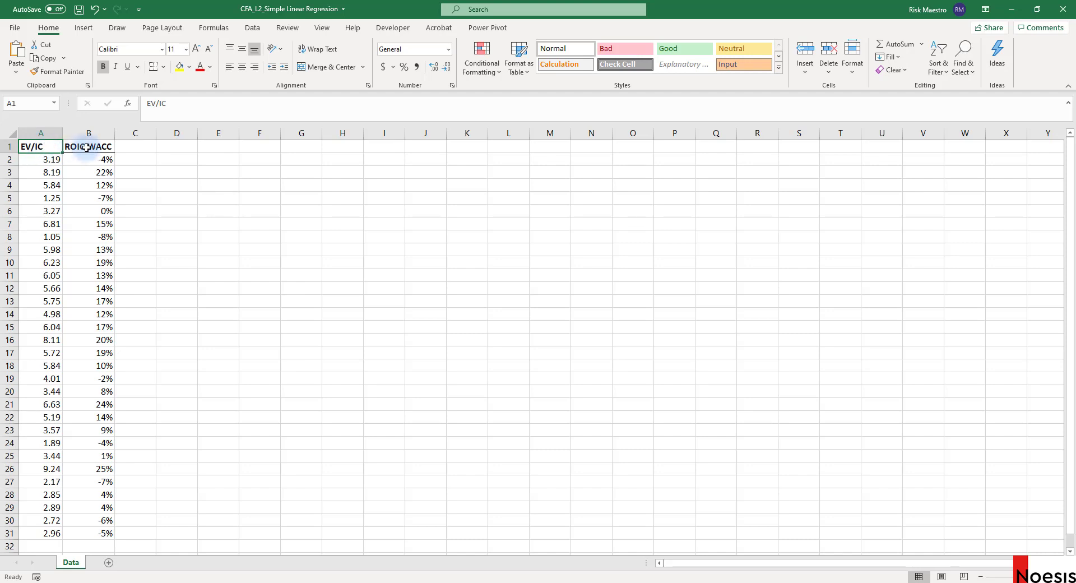
click(103, 148)
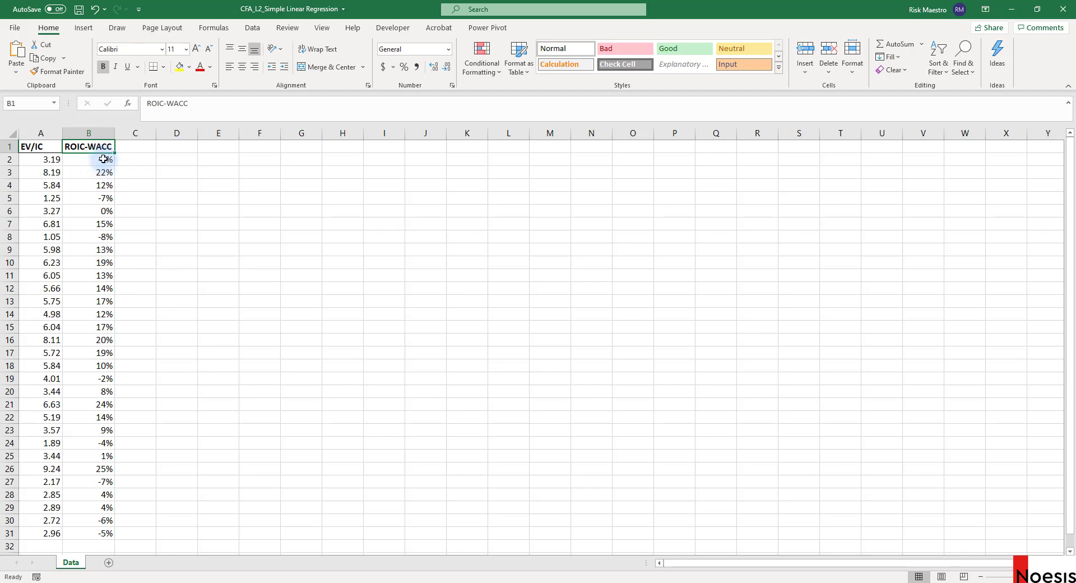
click(49, 148)
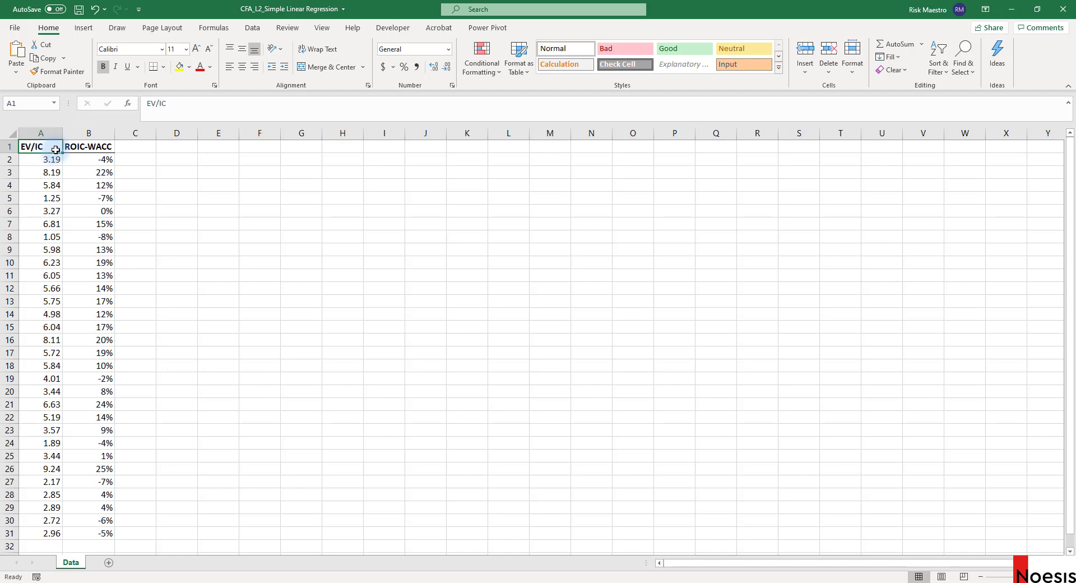
click(97, 148)
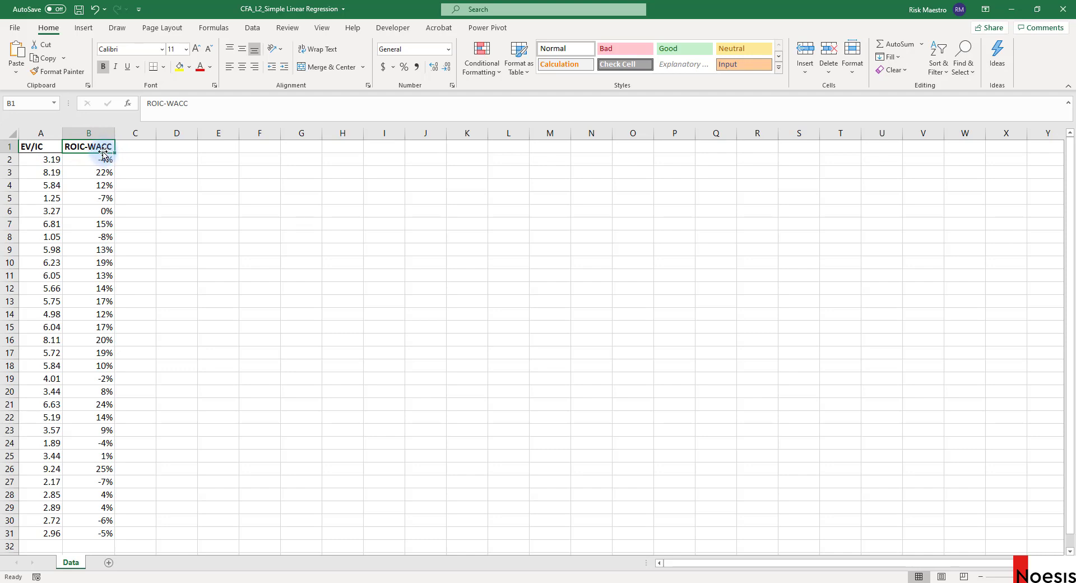
click(46, 147)
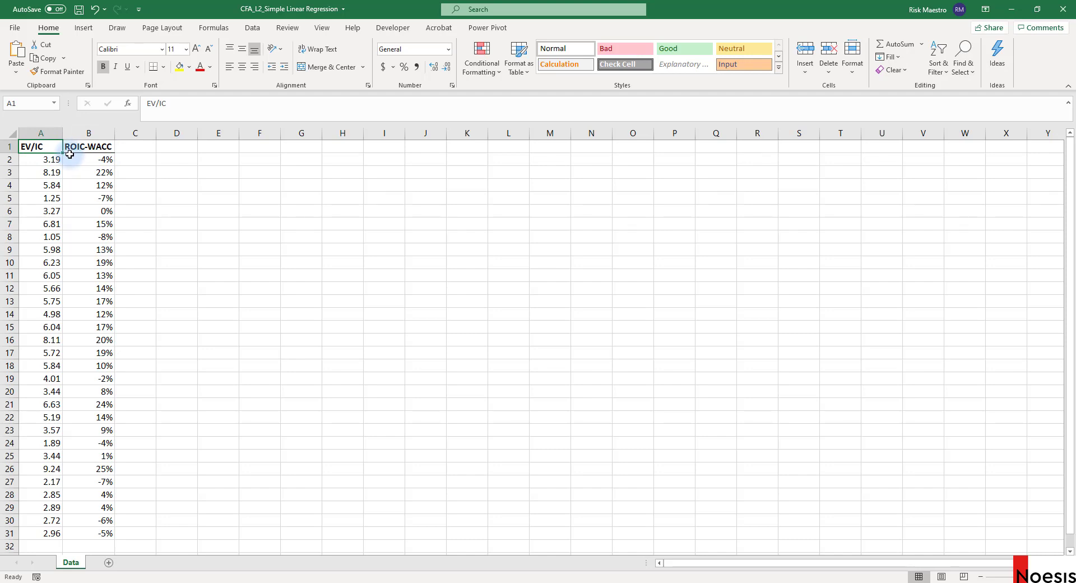
click(308, 339)
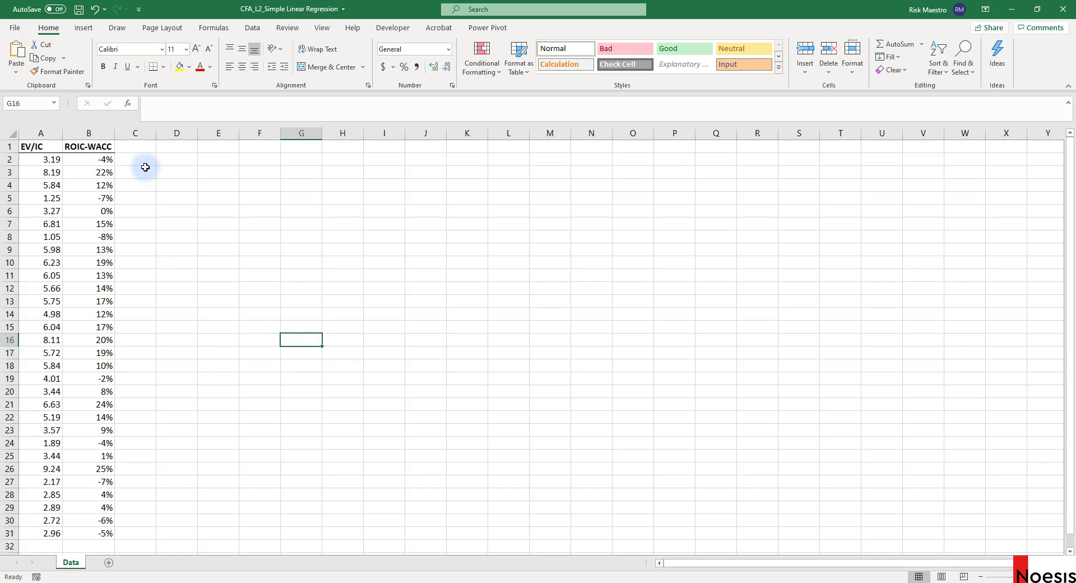
Insert an empty markers-only scatter chart from a blank cell and move it closer to the data columns
click(185, 161)
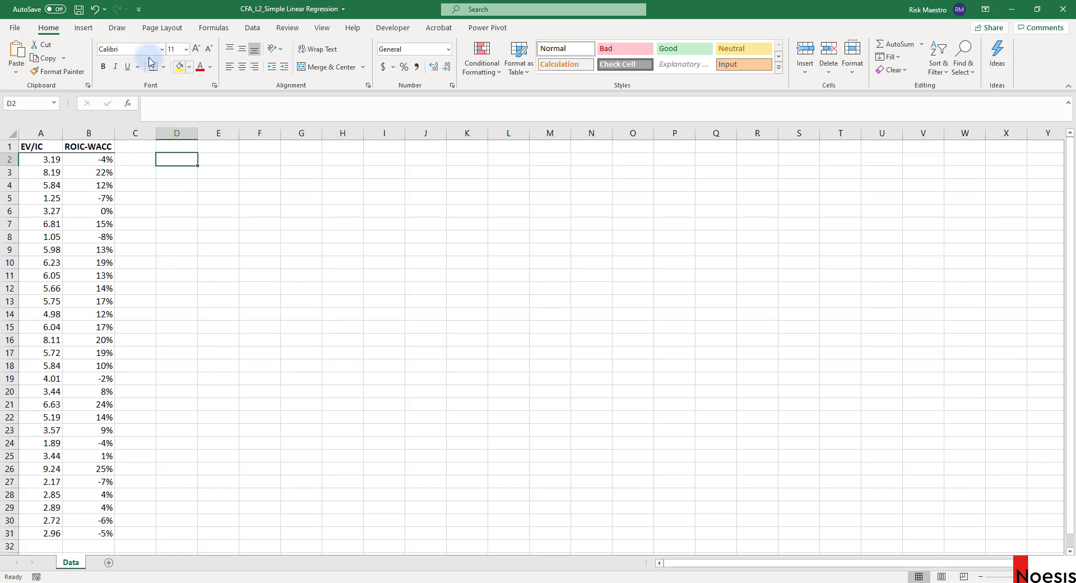
click(86, 30)
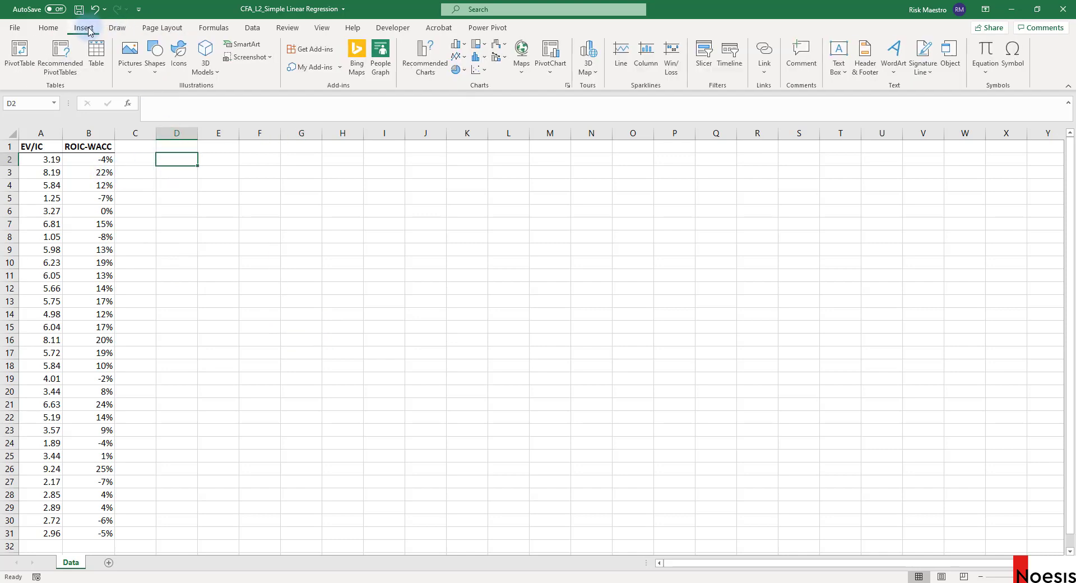
click(480, 69)
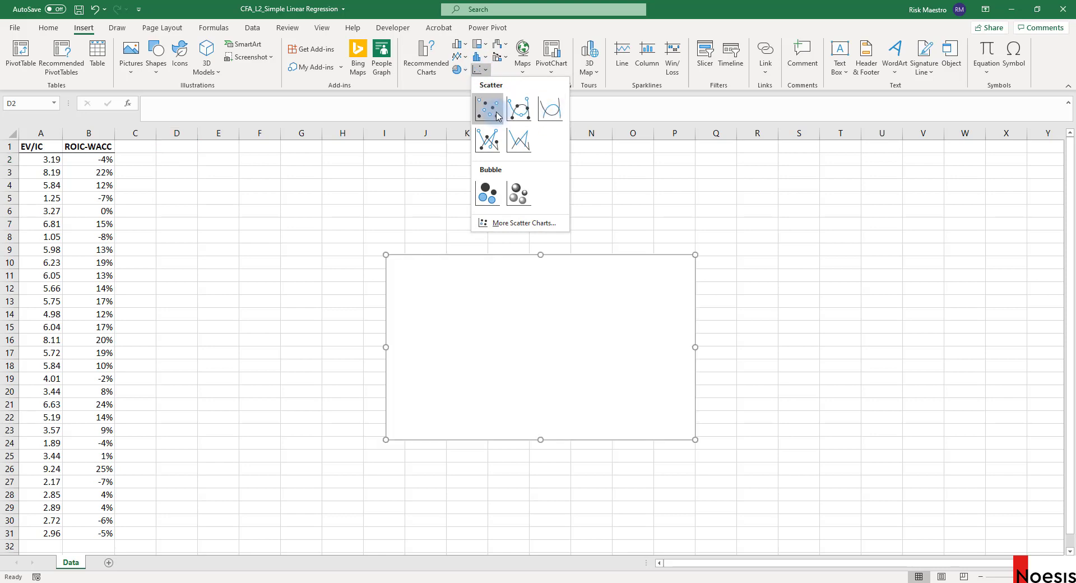
click(489, 110)
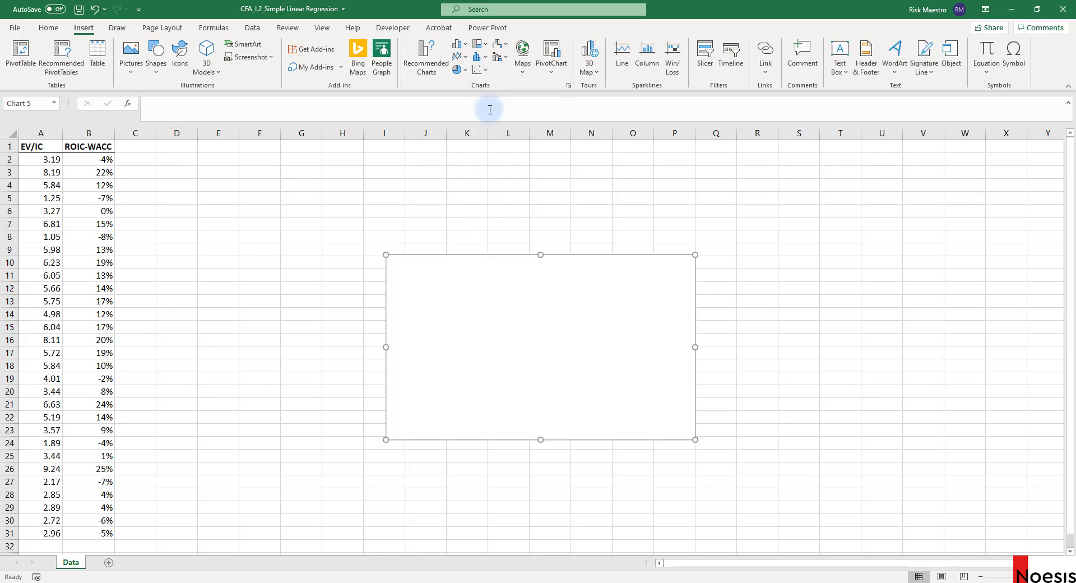
drag(525, 346, 363, 297)
Add a data series to the empty chart with X values B2:B31 and Y values A2:A31 from the Data sheet
right_click(363, 297)
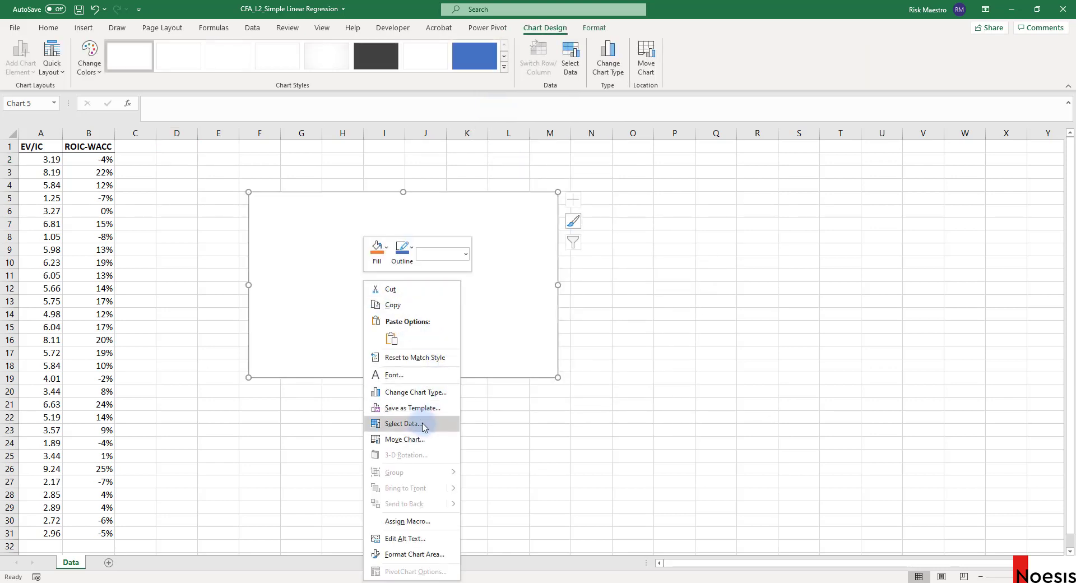
click(387, 423)
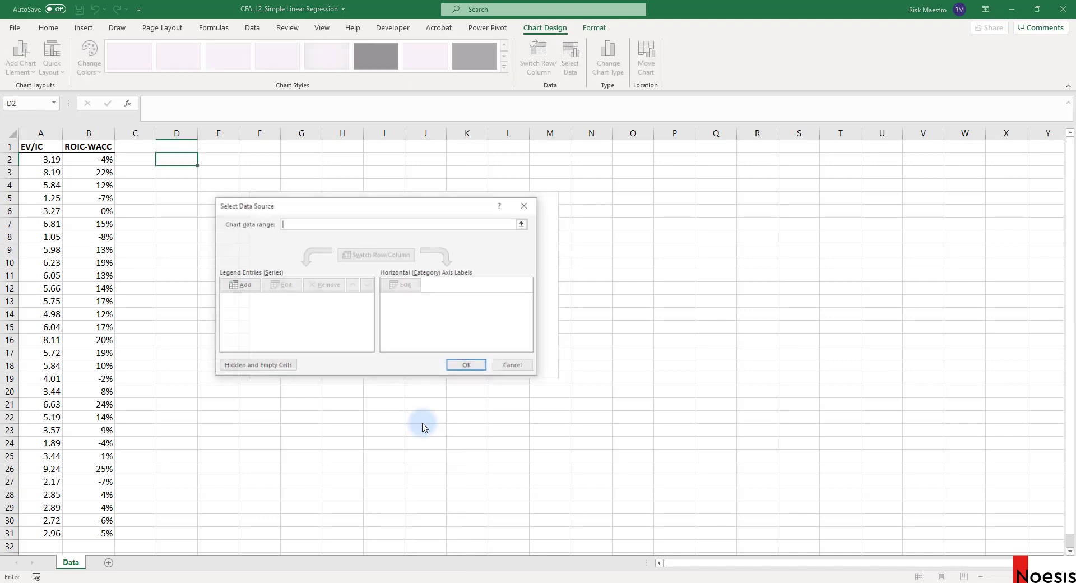
click(234, 287)
click(315, 289)
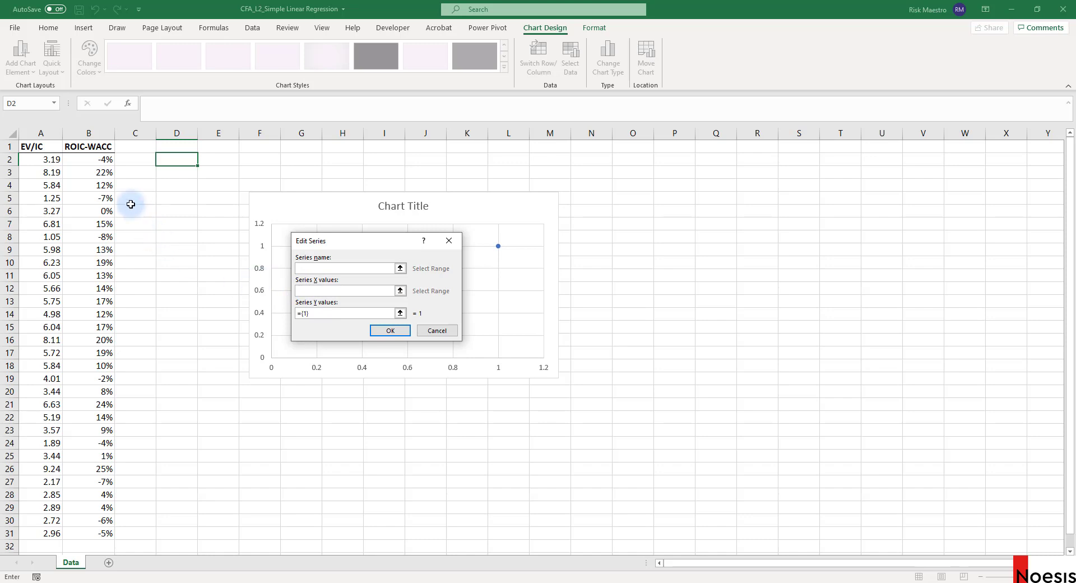
drag(100, 159, 97, 537)
click(344, 314)
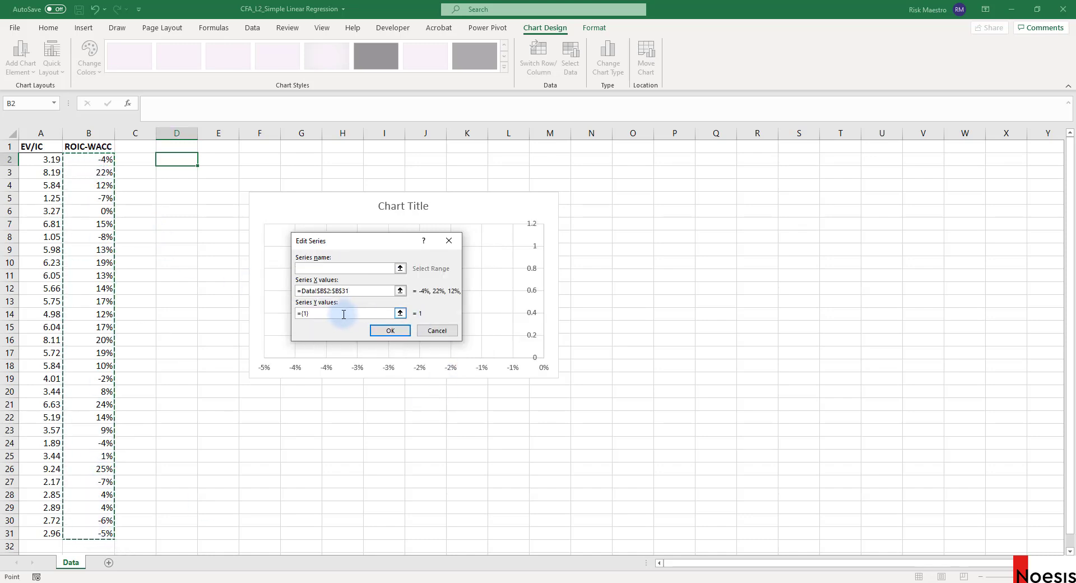
drag(298, 313, 352, 321)
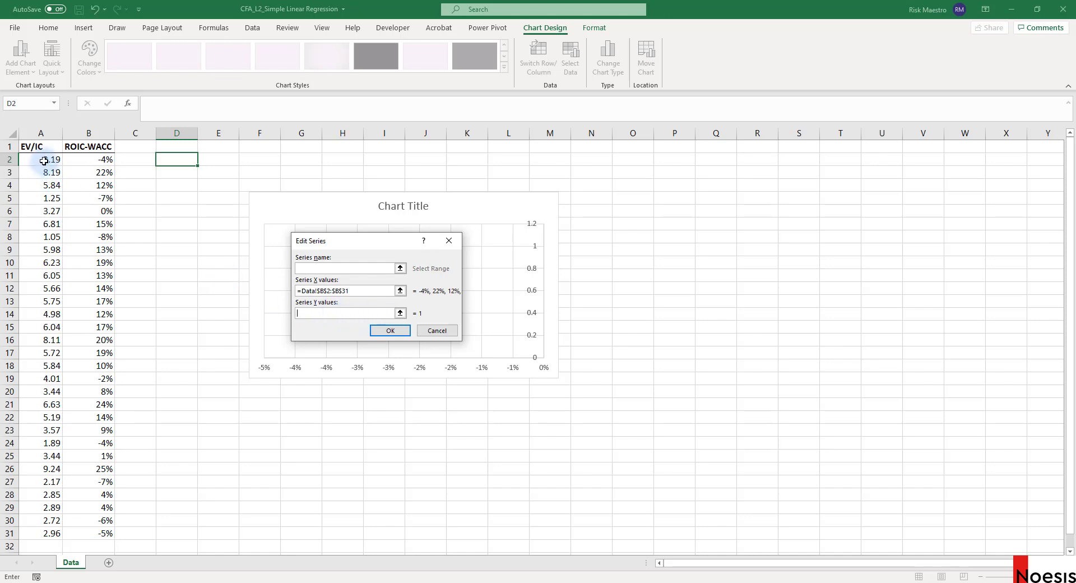
drag(44, 159, 50, 533)
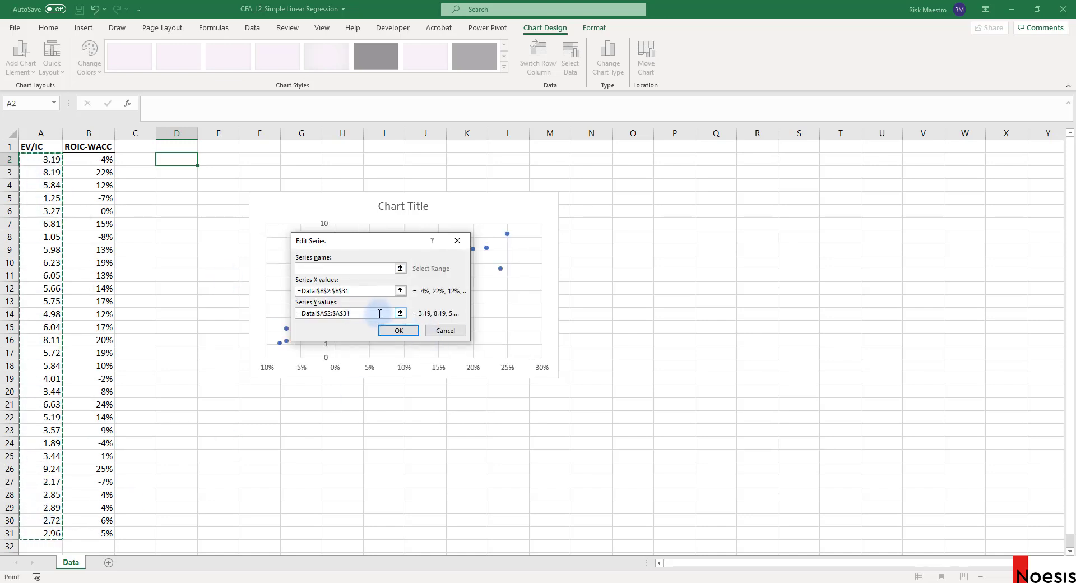
click(406, 334)
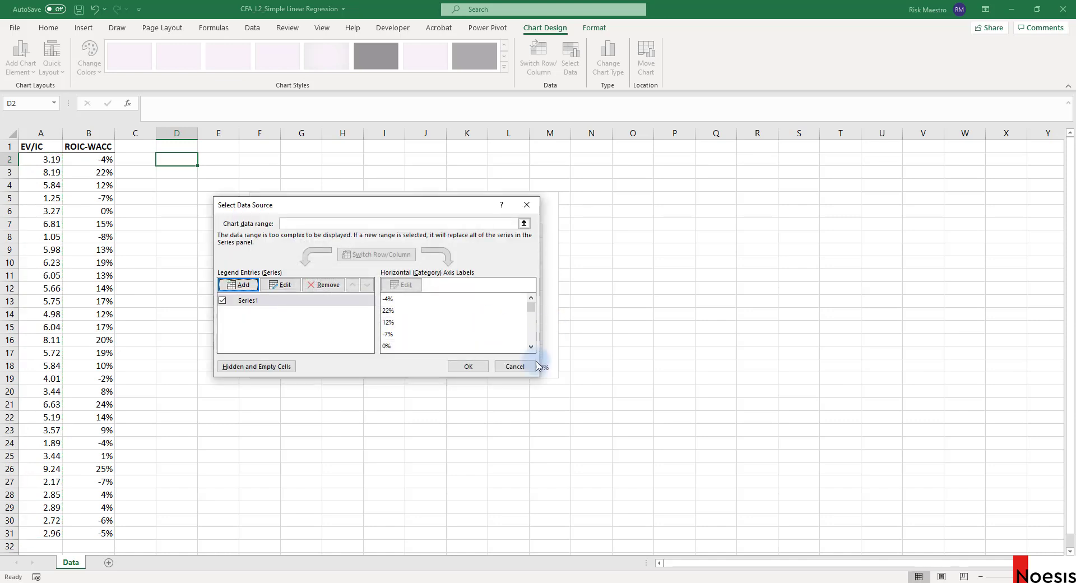
click(474, 368)
Enlarge the scatter chart slightly and move it so that it starts at column D beside the data
drag(555, 377, 596, 401)
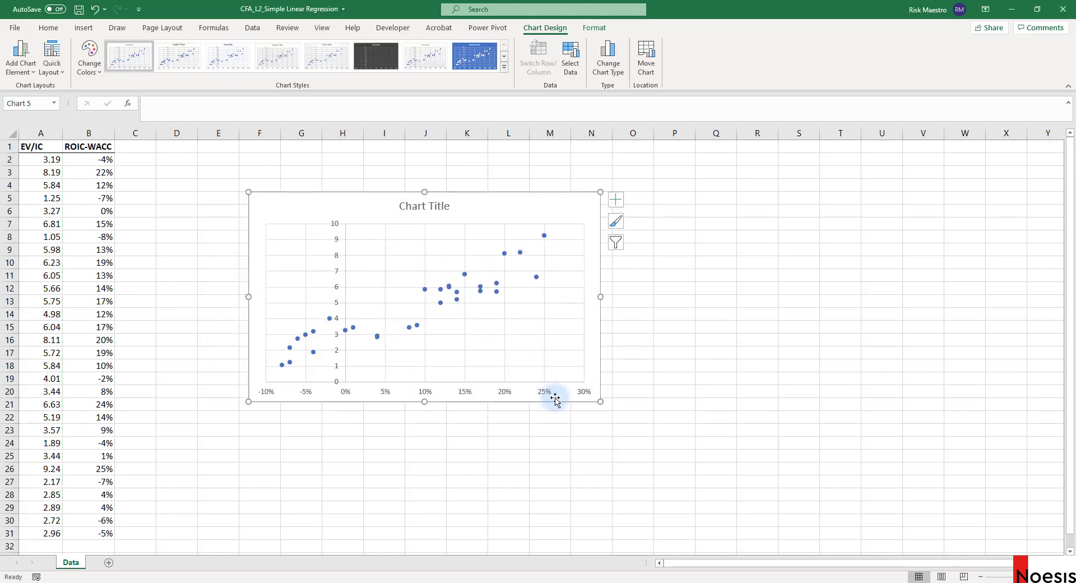
drag(529, 392, 438, 379)
Change the chart title to "EV/IC against ROIC-WACC"
click(337, 192)
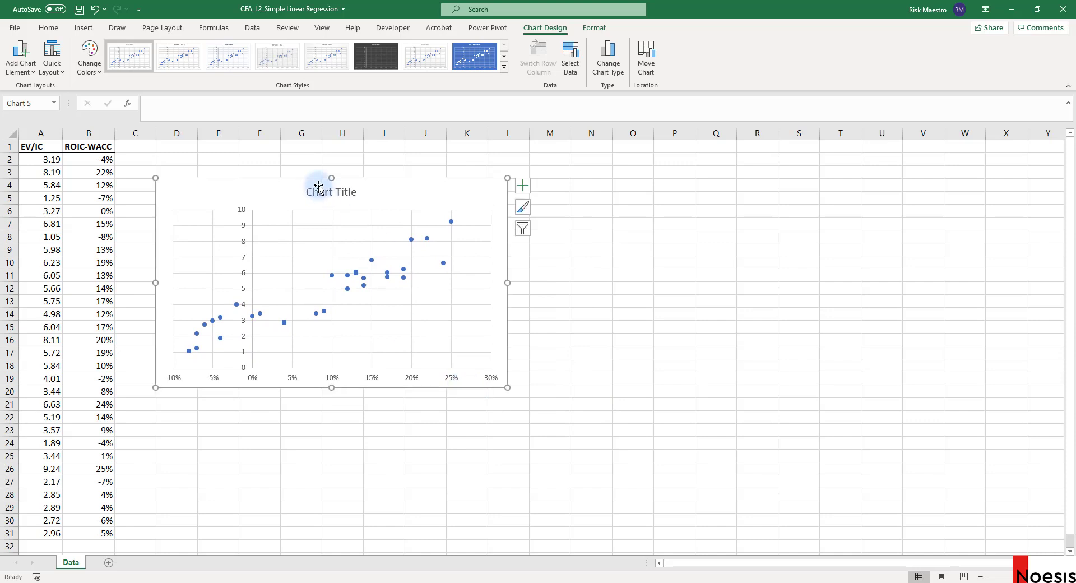
double_click(337, 192)
triple_click(336, 192)
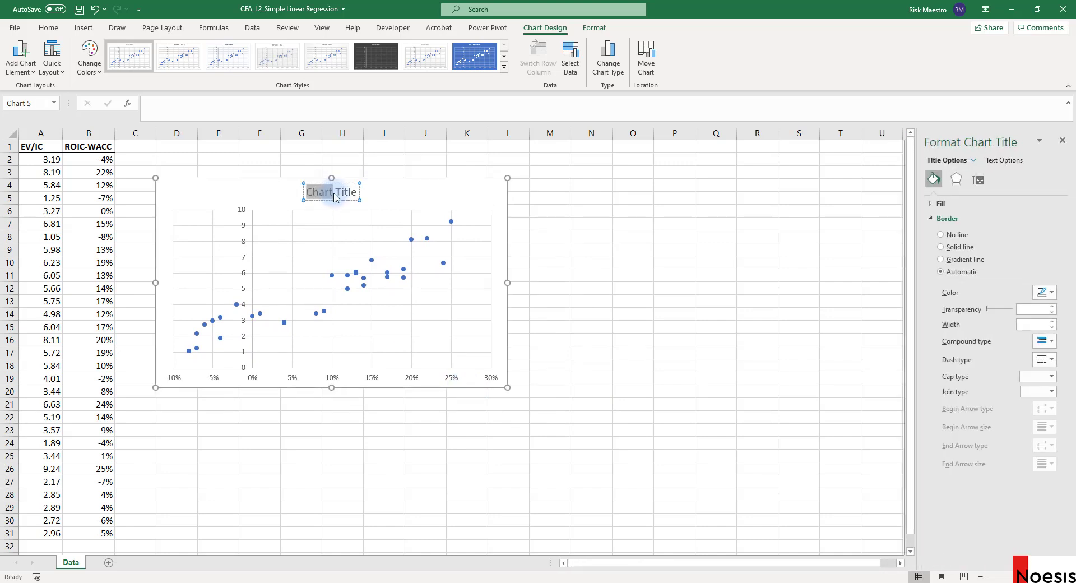
text(EV/IC)
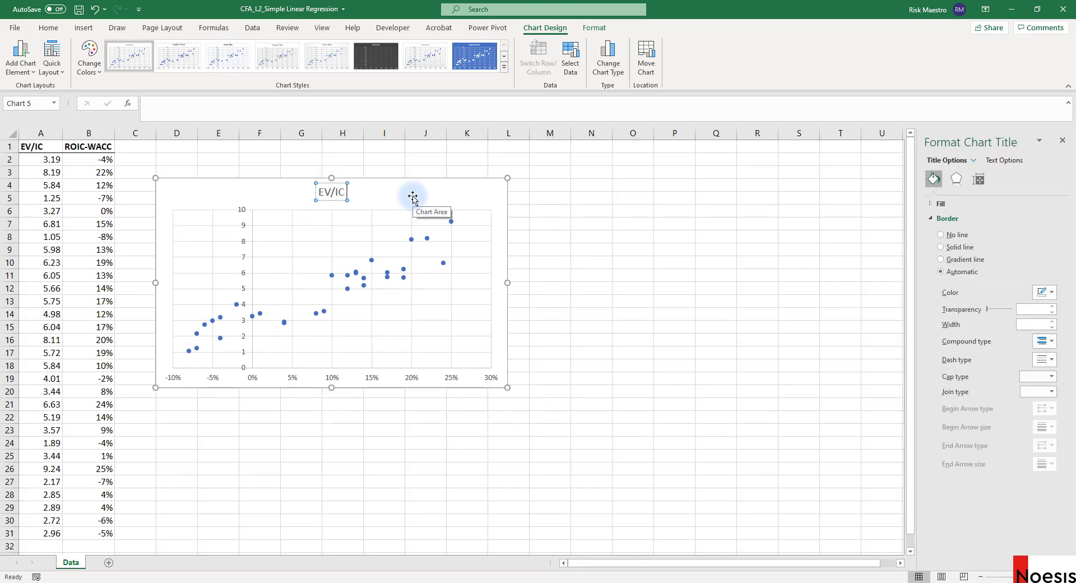
text( against)
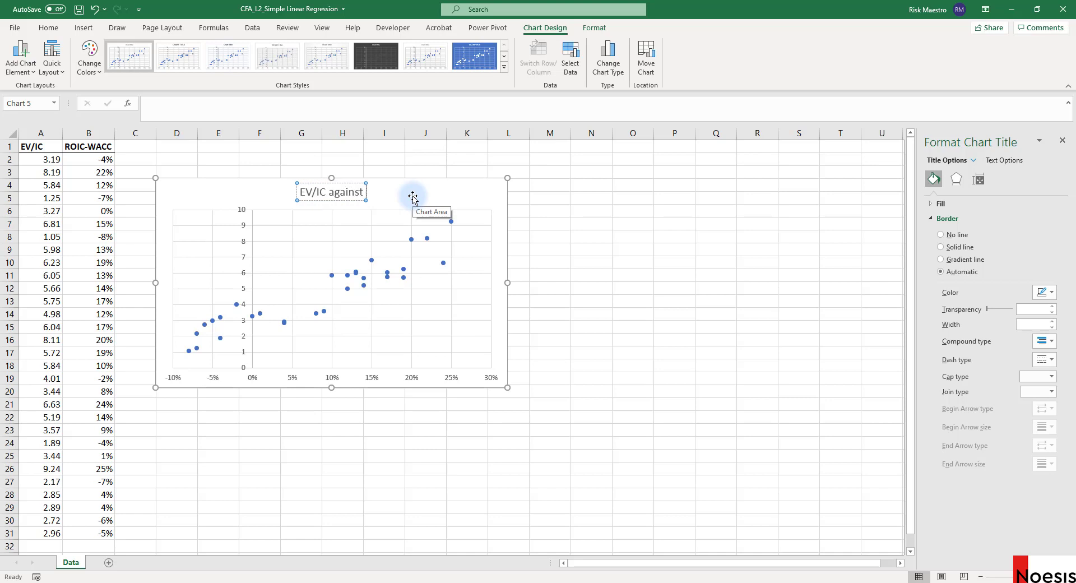
text( ROIC-WACC)
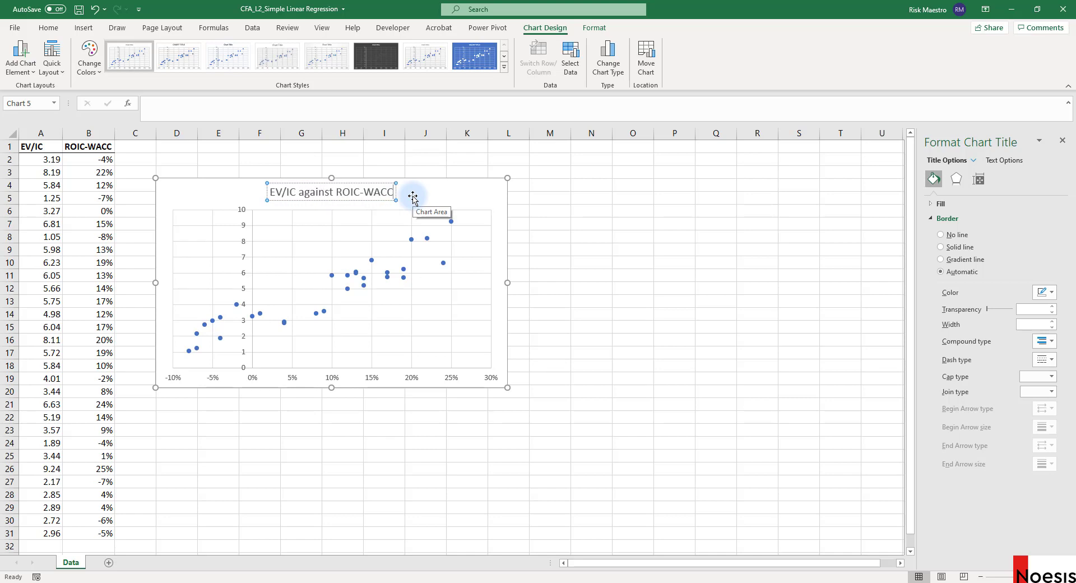
click(516, 221)
Add a primary vertical axis title to the chart reading "EV/IC"
click(278, 210)
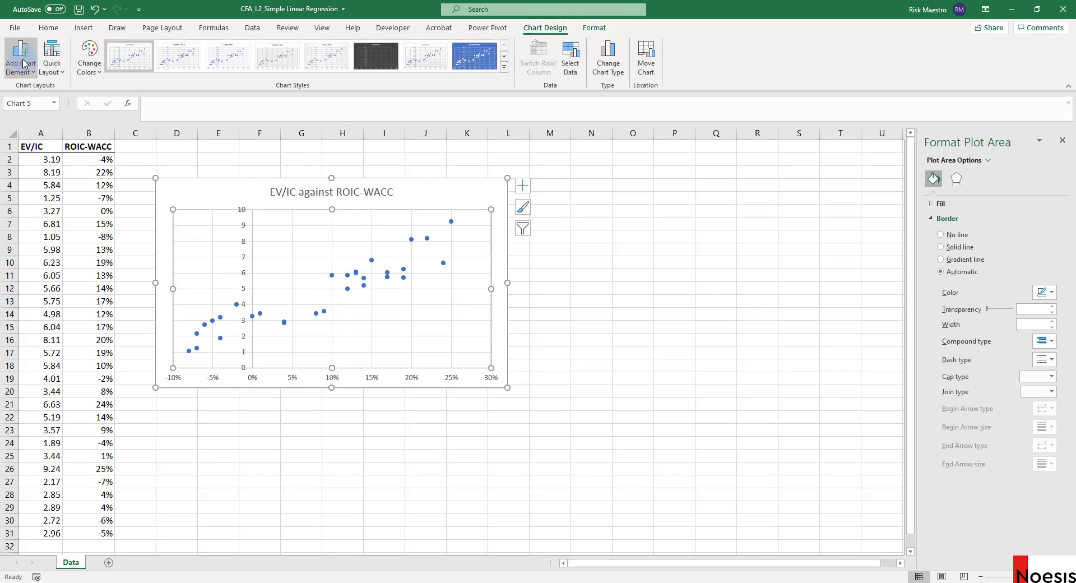
click(23, 64)
mouse_move(42, 102)
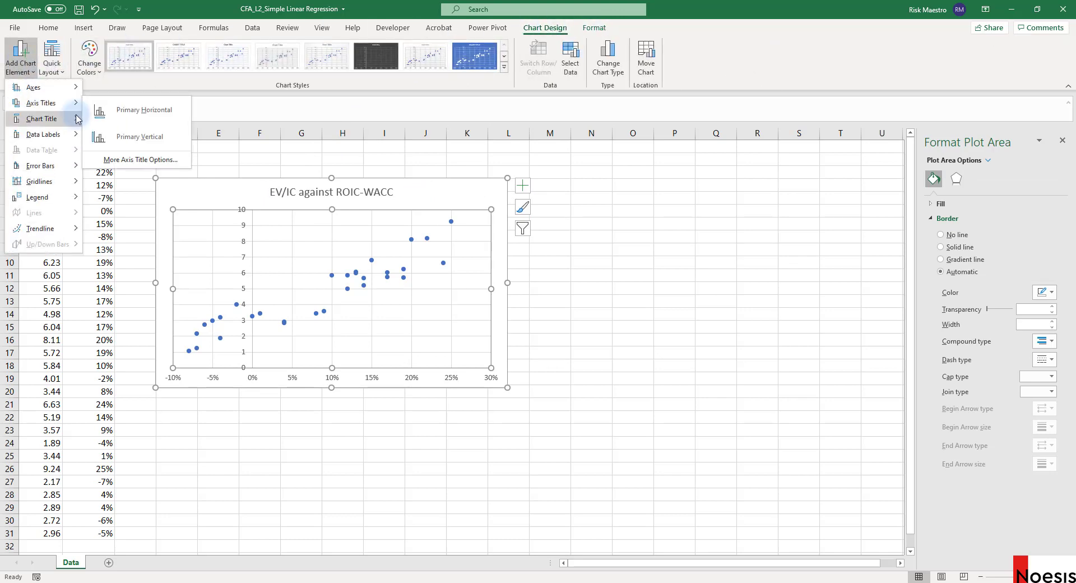
click(129, 136)
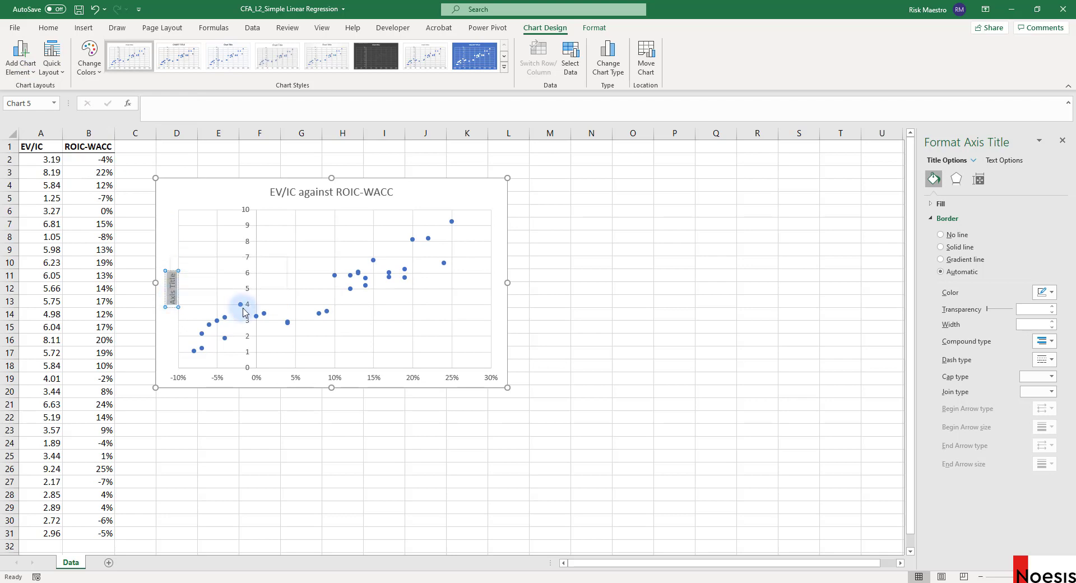
text(EV/IC)
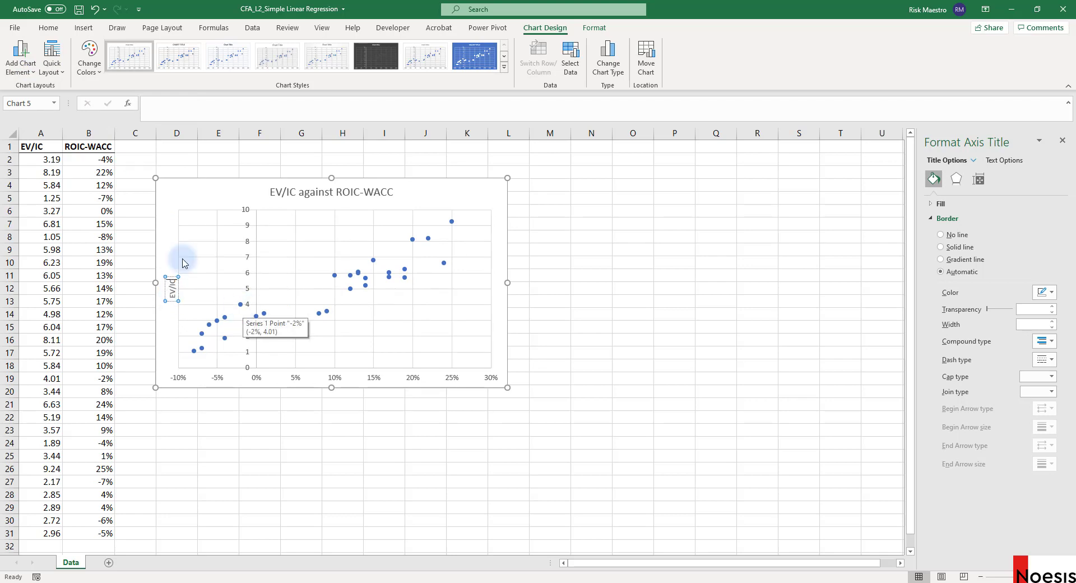
Add a primary horizontal axis title to the chart reading "ROIC-WACC"
click(23, 64)
mouse_move(42, 103)
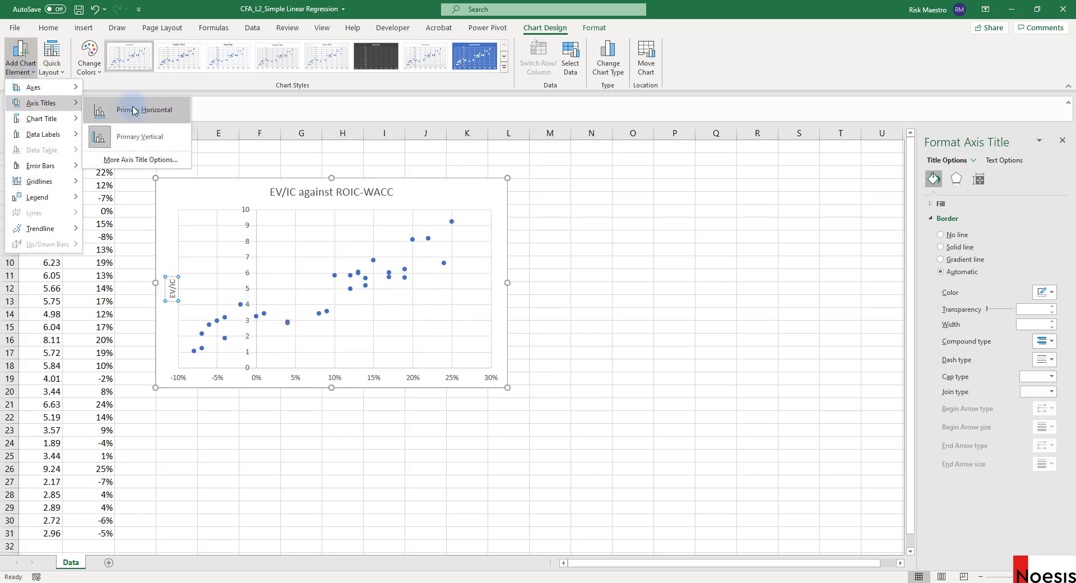
click(134, 111)
triple_click(334, 372)
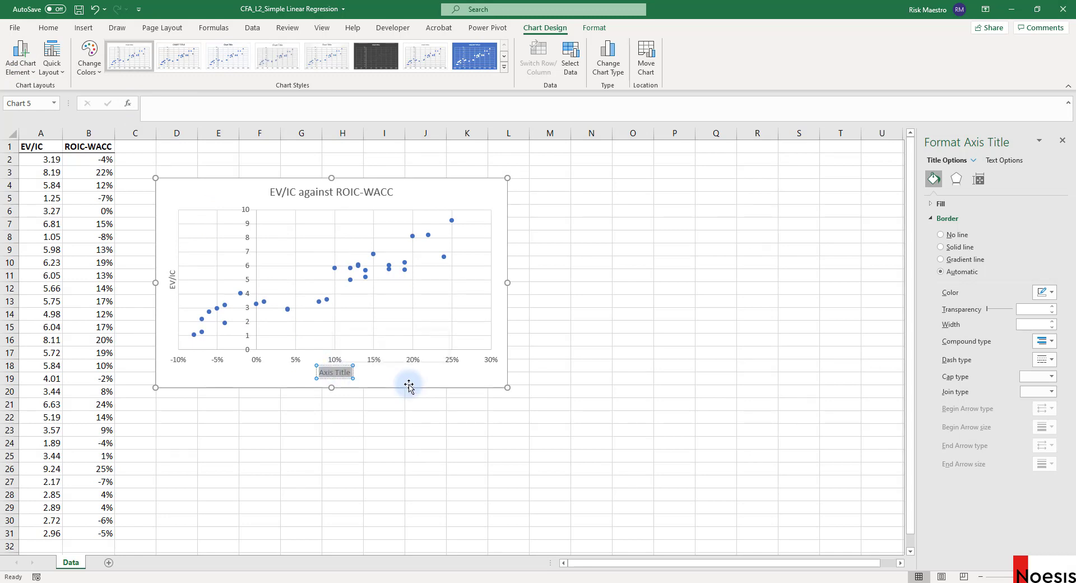
text(ROIC-WACC)
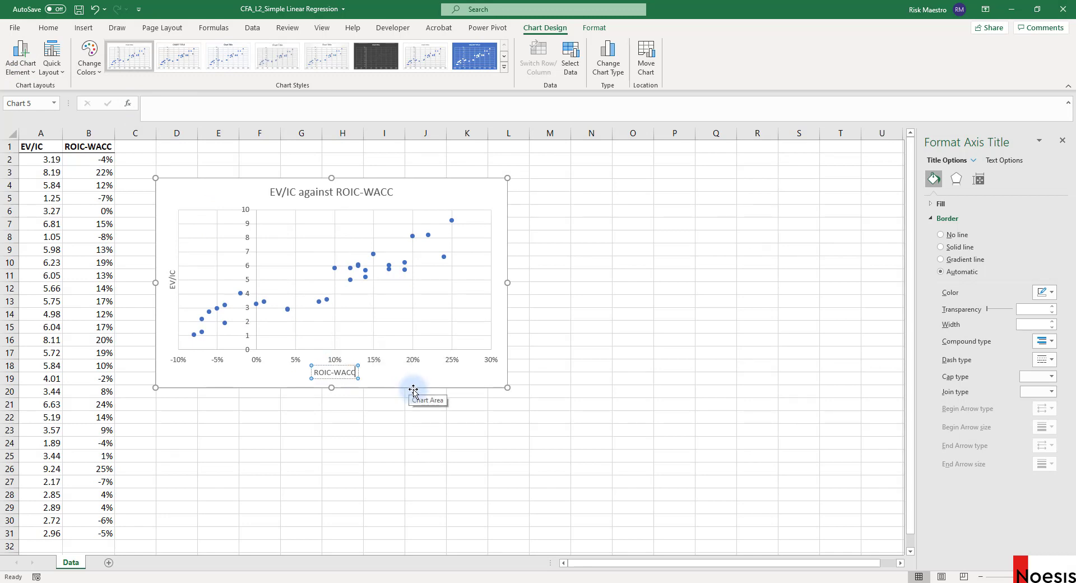
click(413, 416)
Delete the vertical and horizontal major gridlines from the scatter chart
click(375, 307)
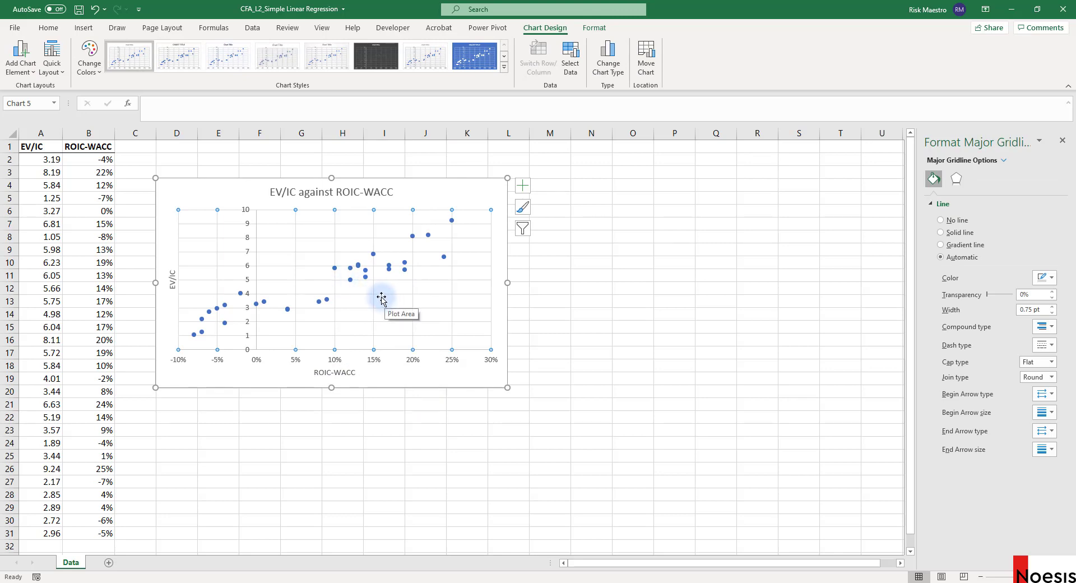
click(381, 299)
click(421, 307)
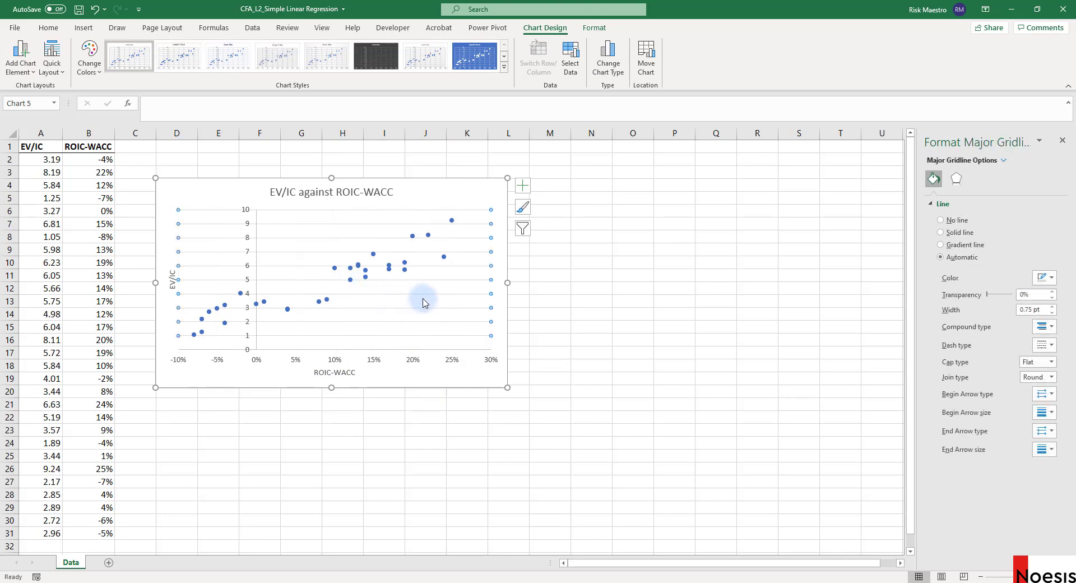
key(Delete)
click(541, 318)
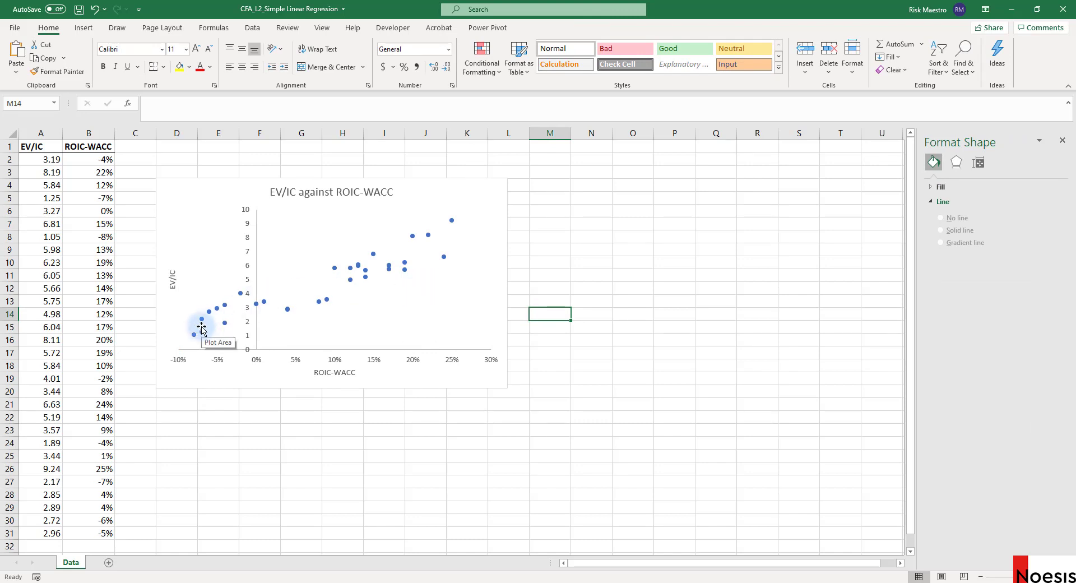
Add a linear trendline to the data series in the scatter chart
right_click(366, 279)
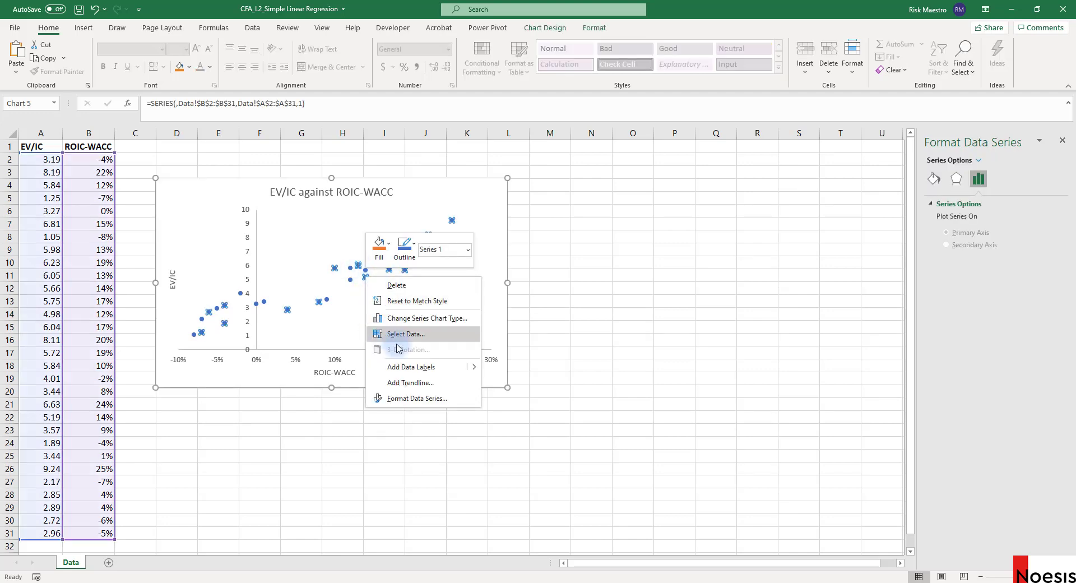
click(430, 382)
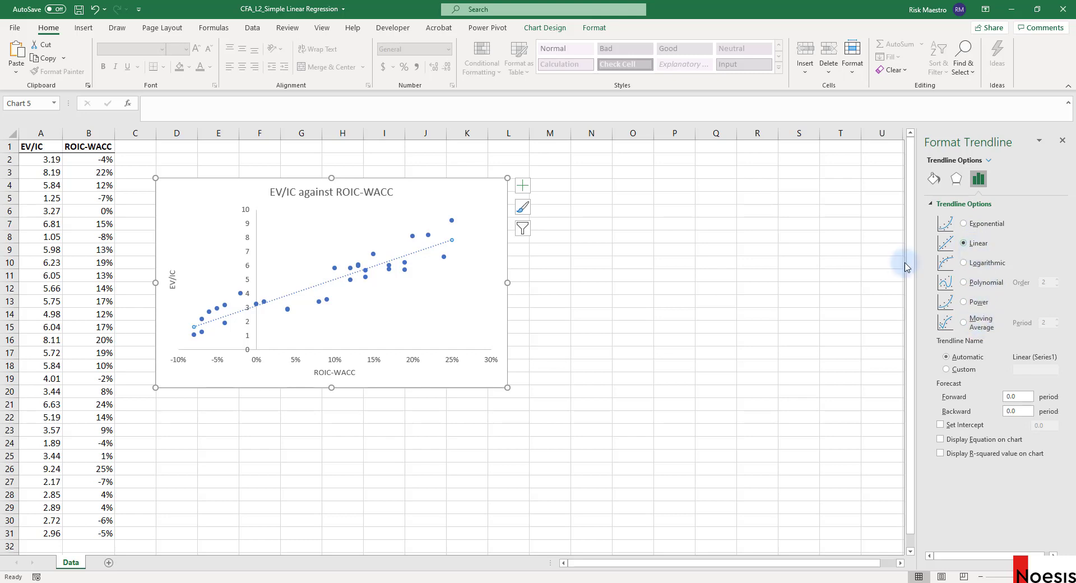
click(475, 266)
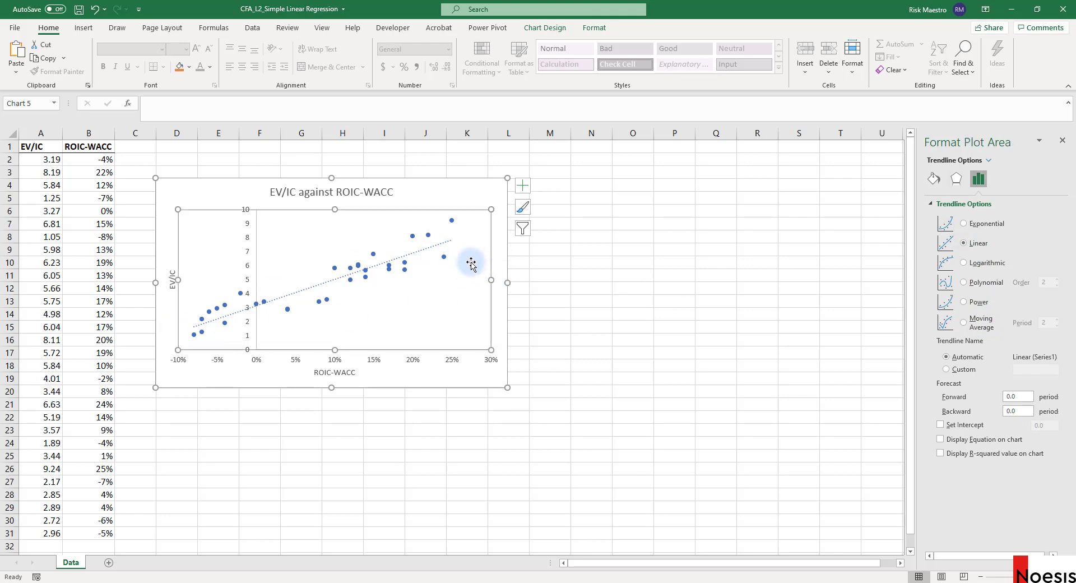
click(448, 193)
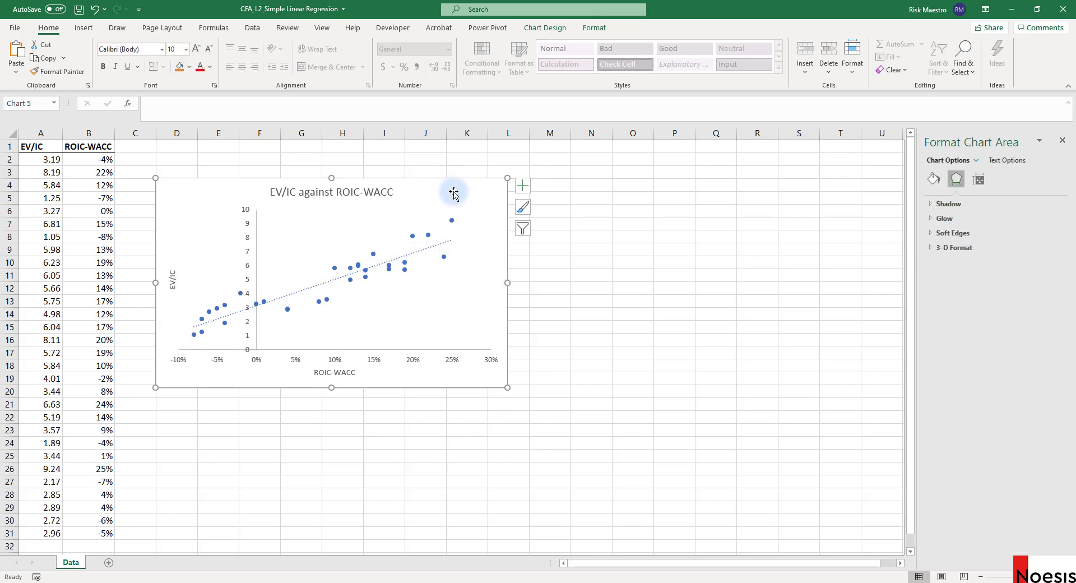
click(1007, 160)
click(979, 179)
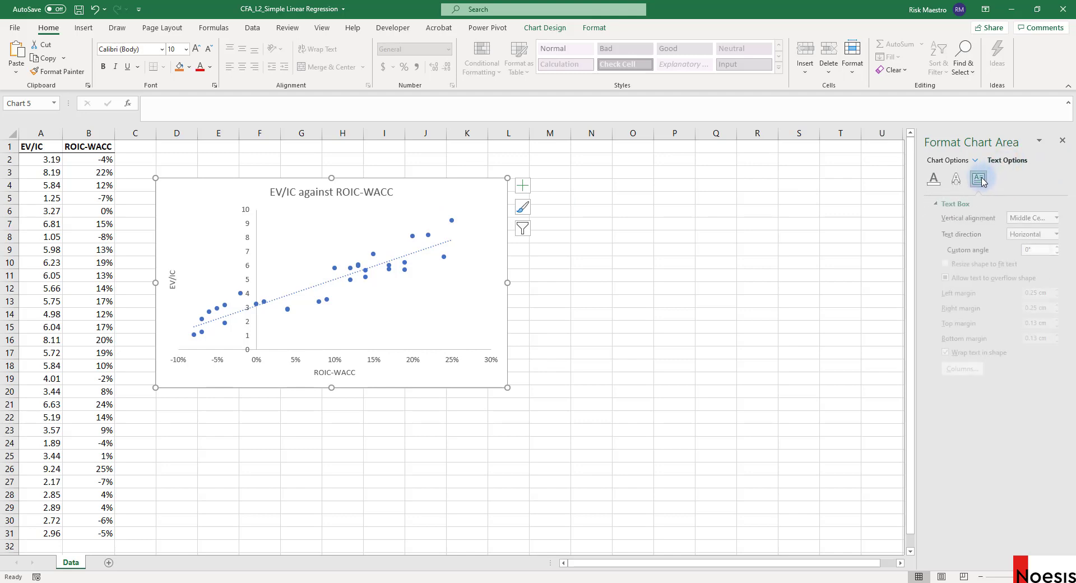
click(948, 160)
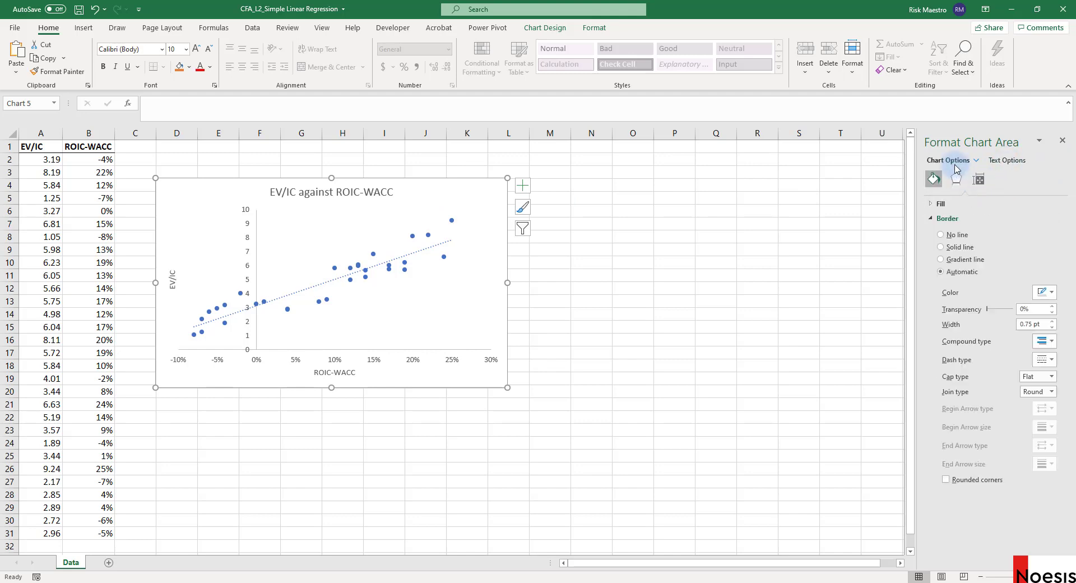
click(1007, 160)
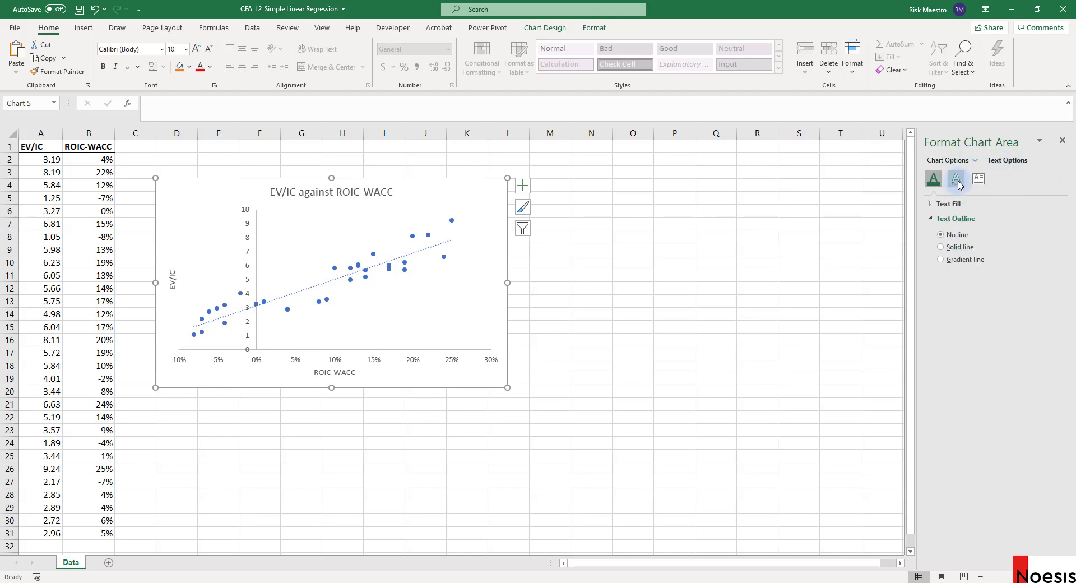
Display the linear trendline's equation and R-squared value on the scatter chart
click(436, 245)
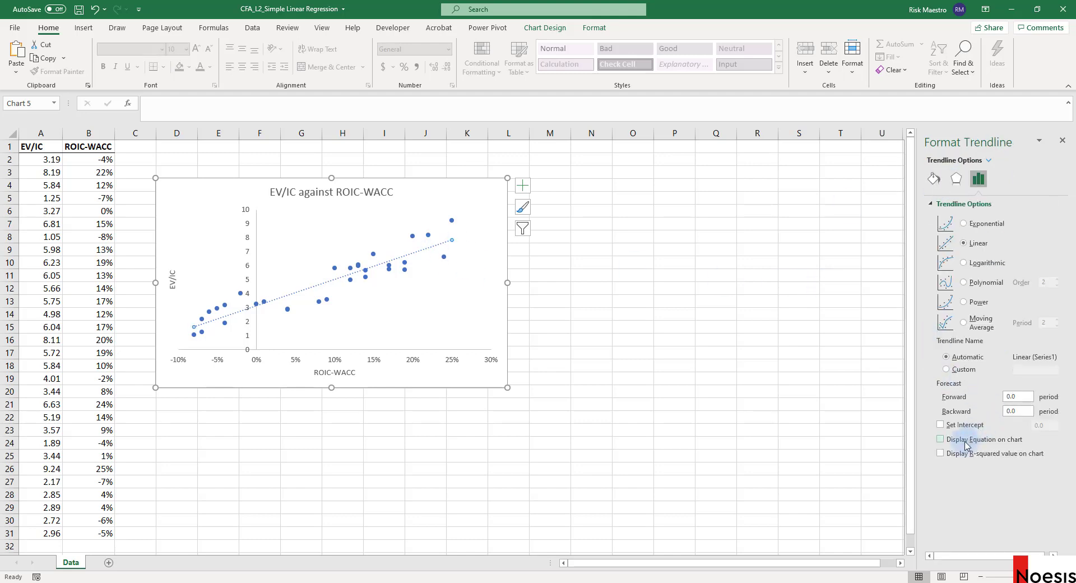
click(965, 444)
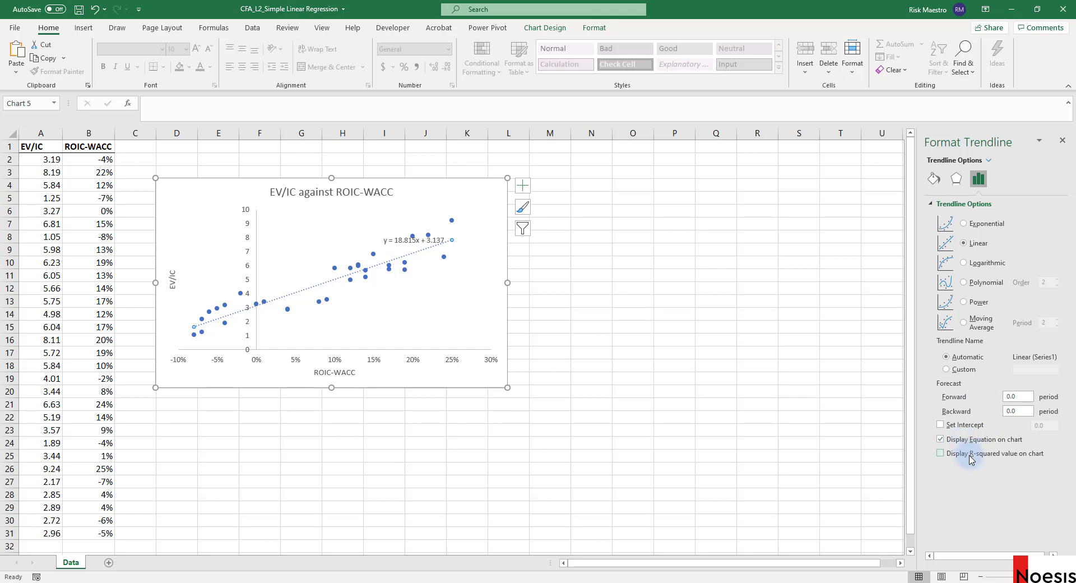
click(969, 455)
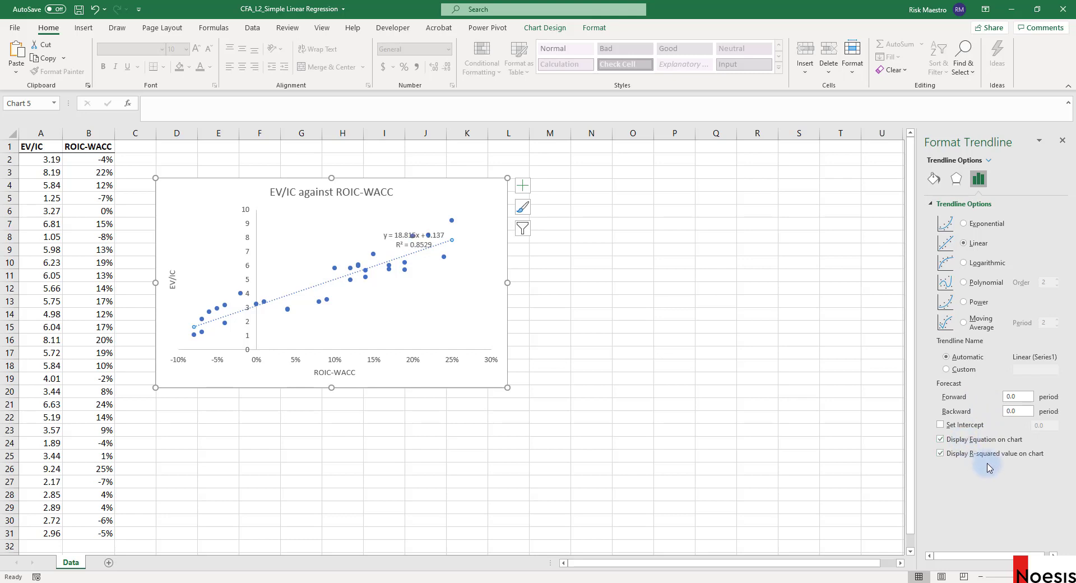
Close the trendline formatting and move the equation label to the clear area above the trendline, beneath the chart title
click(1062, 140)
drag(384, 229, 350, 220)
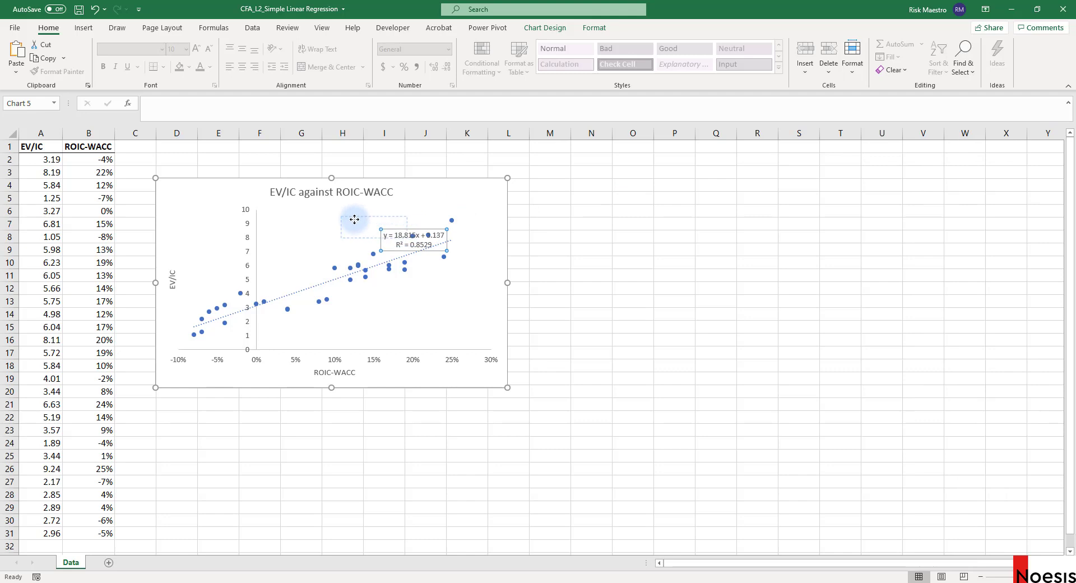
click(591, 247)
Examine the slope, intercept and R-squared value in the trendline equation label
click(374, 227)
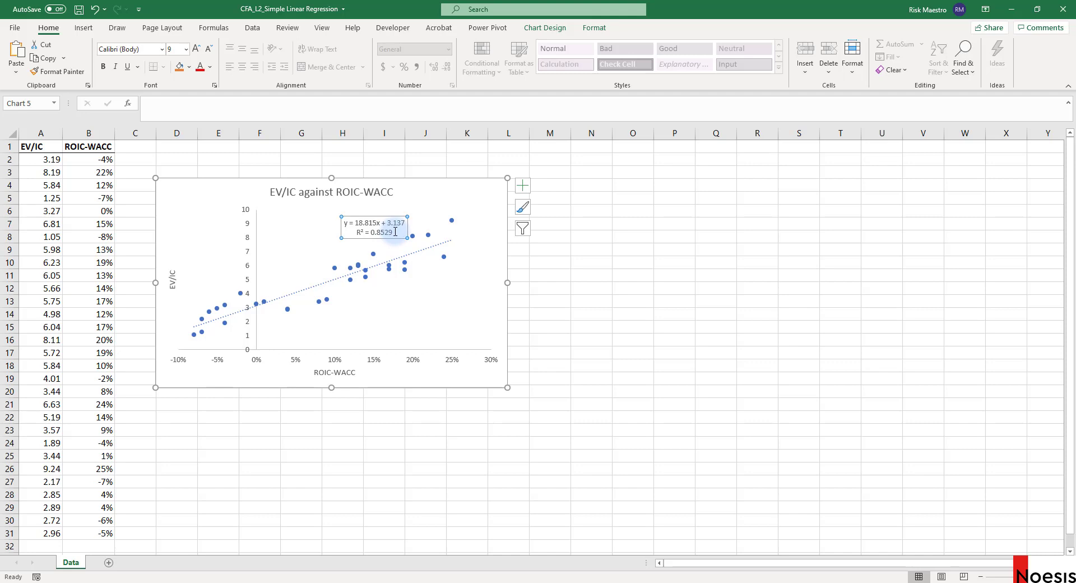
drag(369, 232, 393, 233)
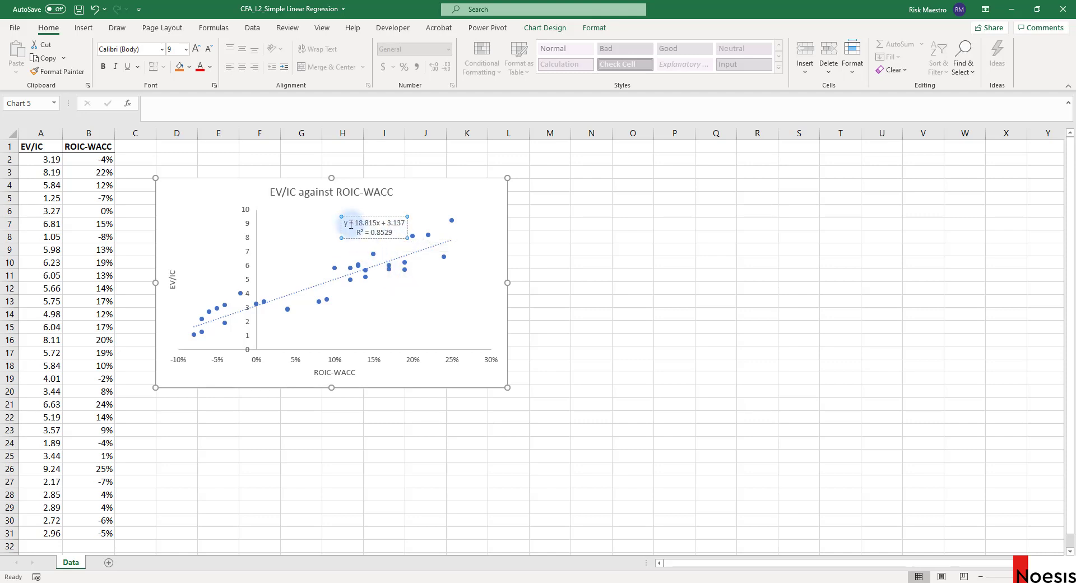
drag(344, 223, 405, 224)
click(377, 225)
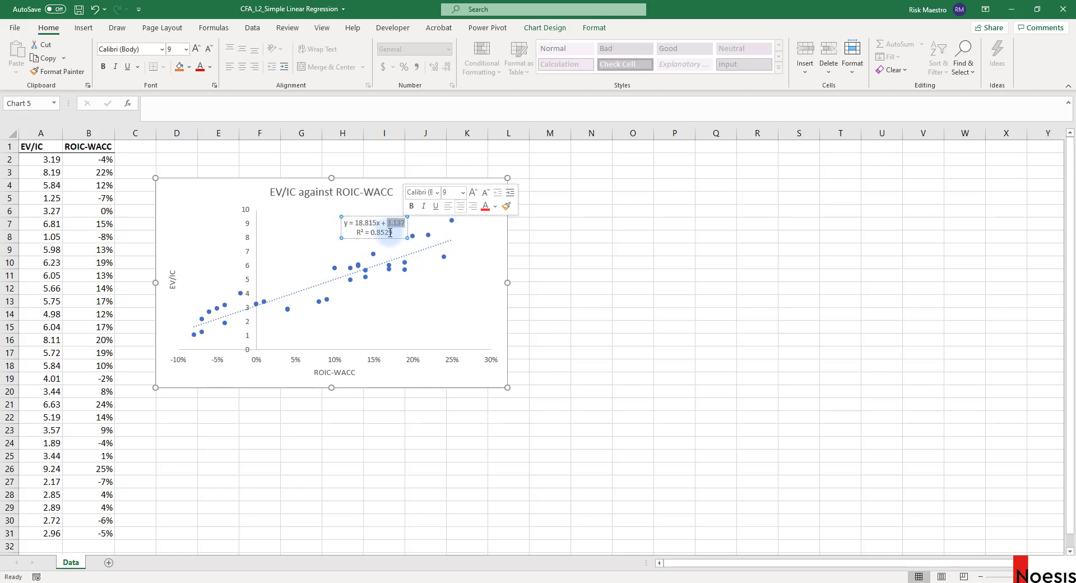
click(388, 230)
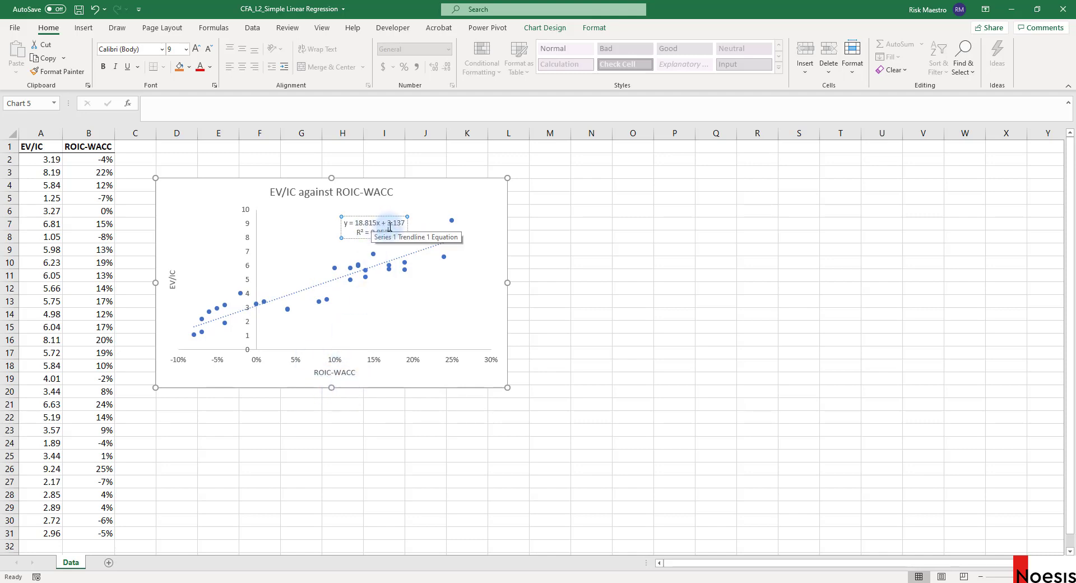
drag(382, 223, 405, 223)
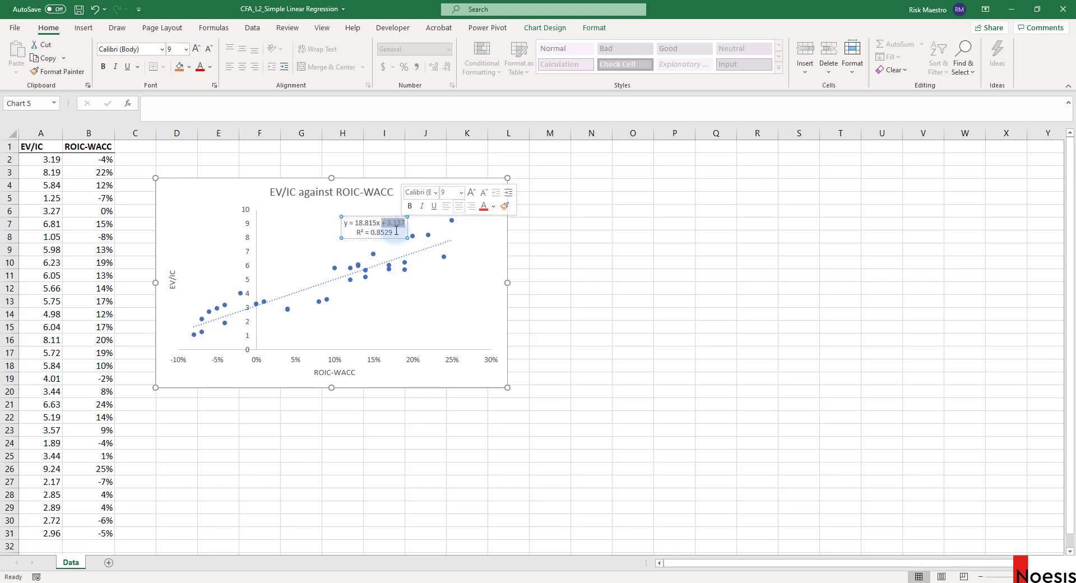
click(396, 230)
drag(356, 223, 377, 223)
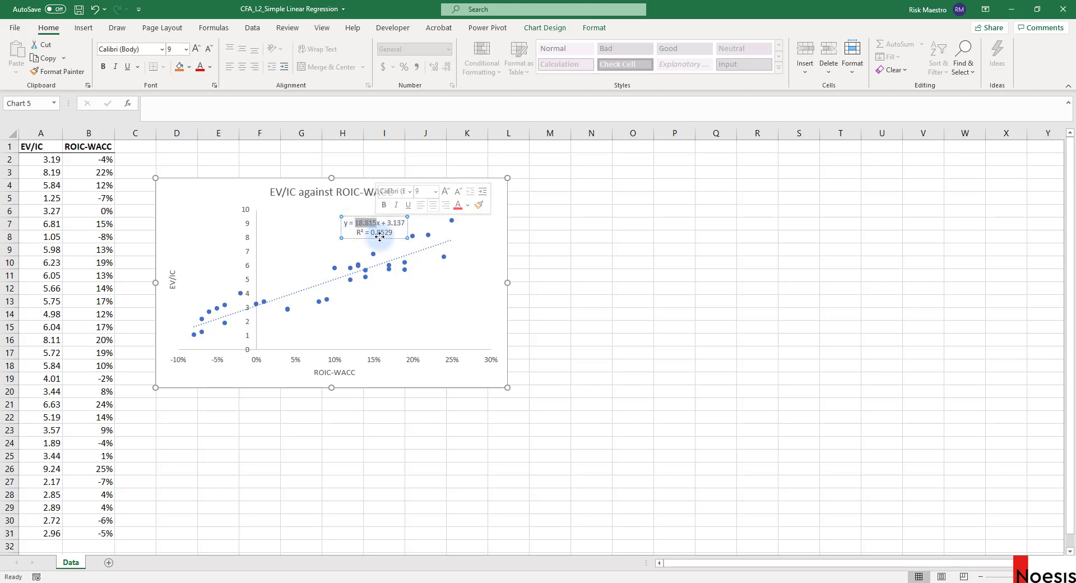
click(393, 230)
click(381, 221)
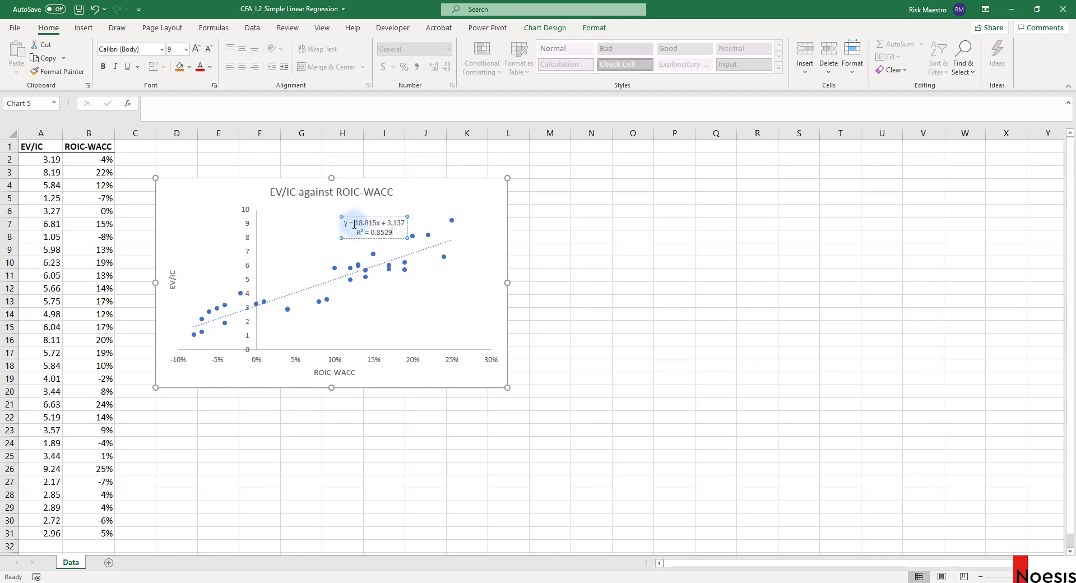
mouse_move(349, 222)
mouse_down()
mouse_move(382, 223)
mouse_move(355, 222)
mouse_up()
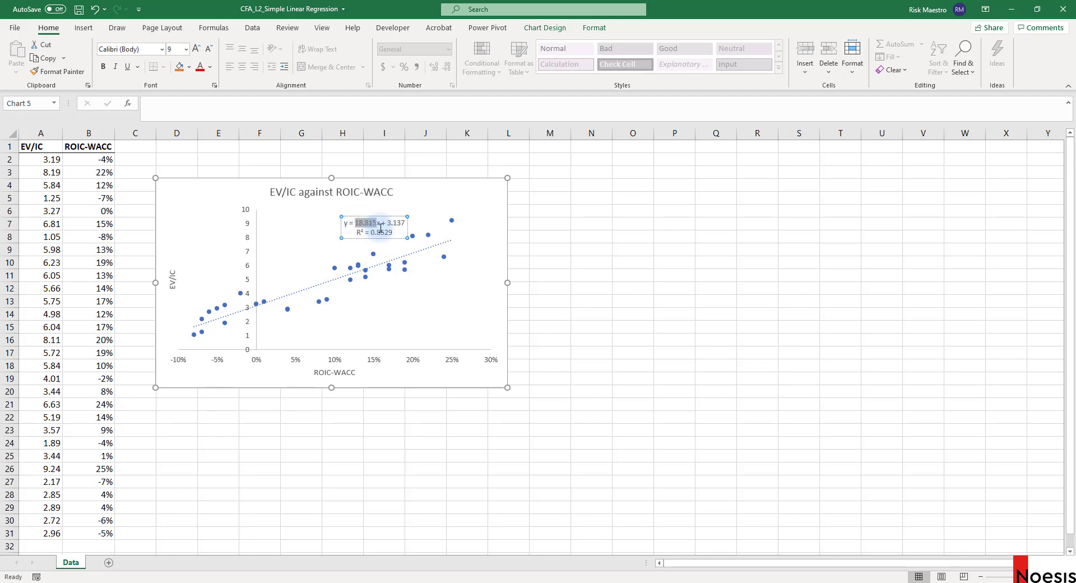
click(381, 227)
Calculate the EV/IC effect of a one-percentage-point change in ROIC-WACC by entering =18.815*1% in cell F2
click(103, 161)
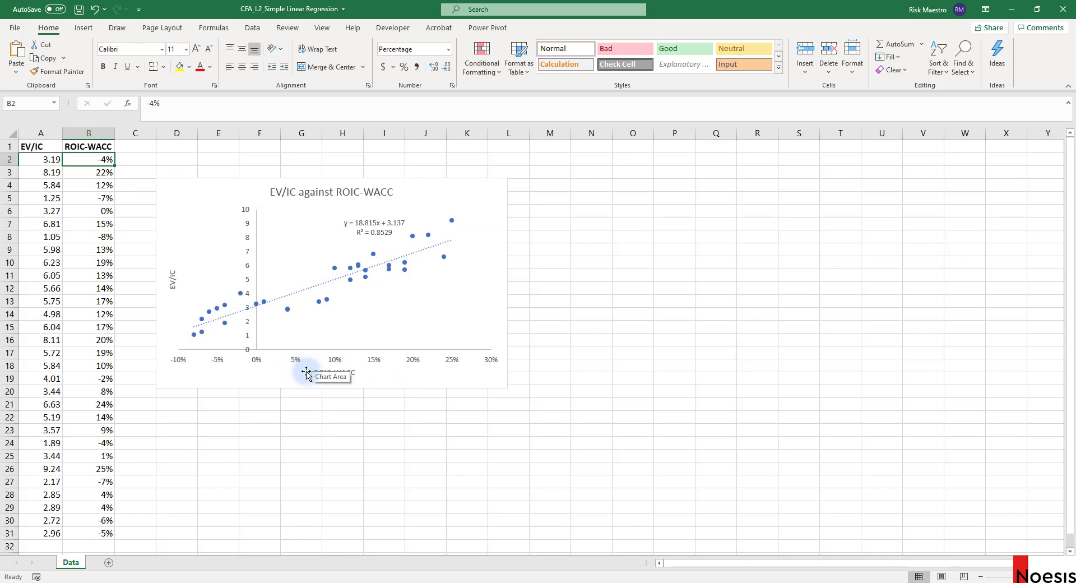
click(257, 158)
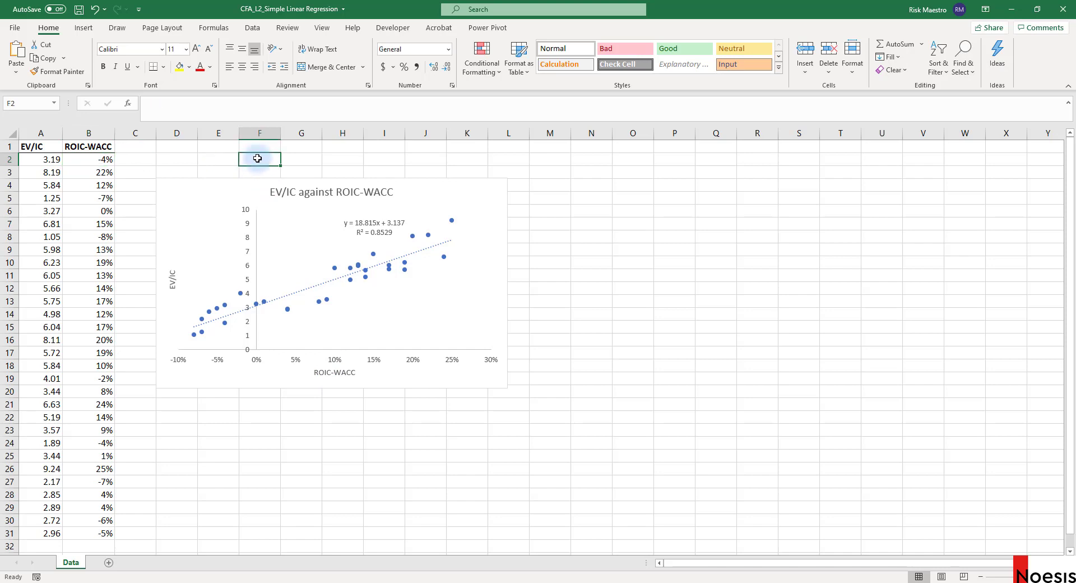
text(=18815)
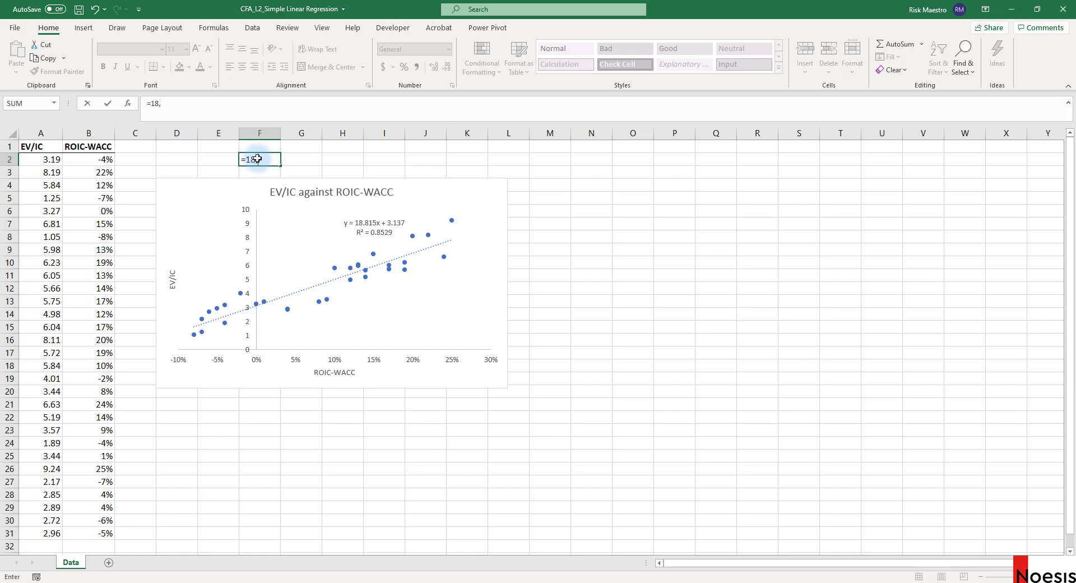
text(815)
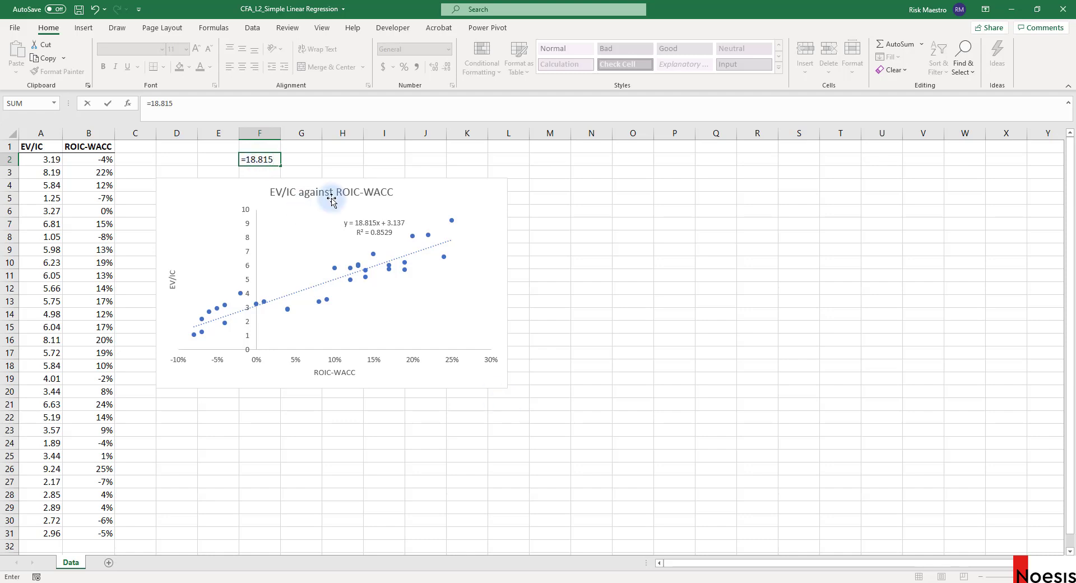
text(*1%)
key(ctrl+Return)
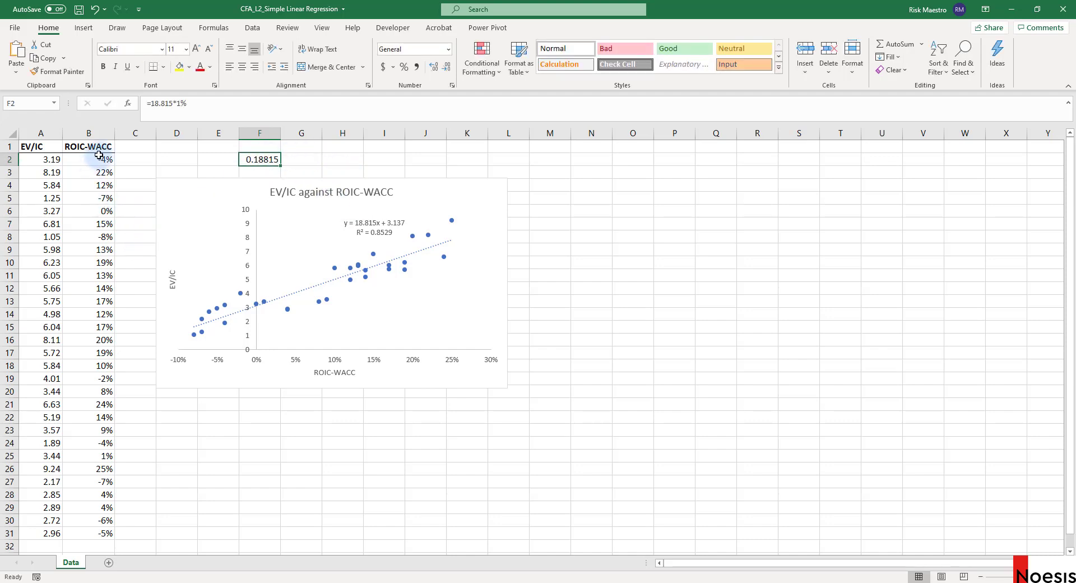
Check the calculation in cell F2 against the ROIC-WACC values and the trendline equation, and clear F2
drag(101, 160, 100, 353)
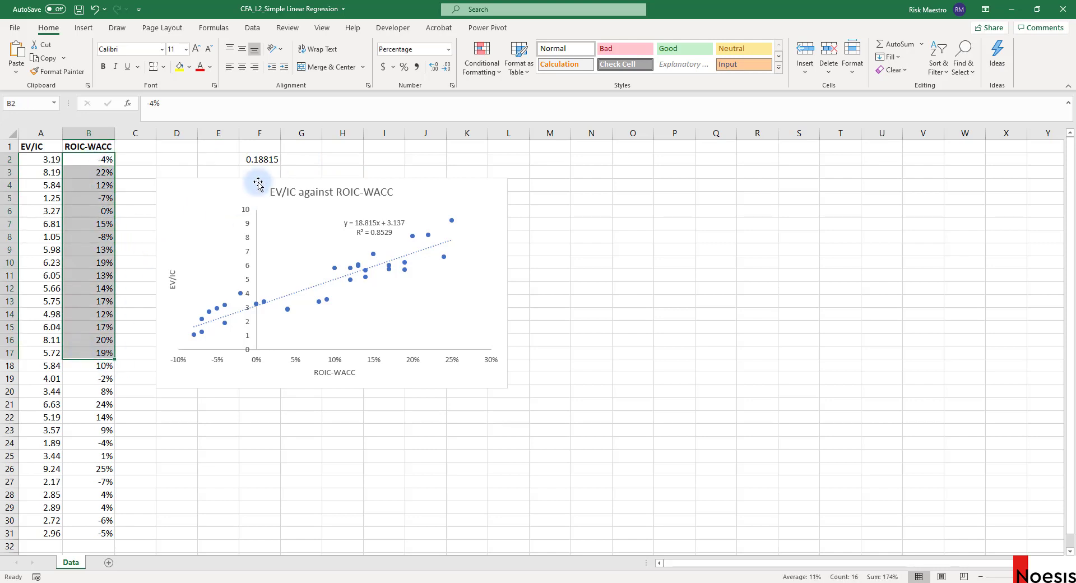
click(261, 161)
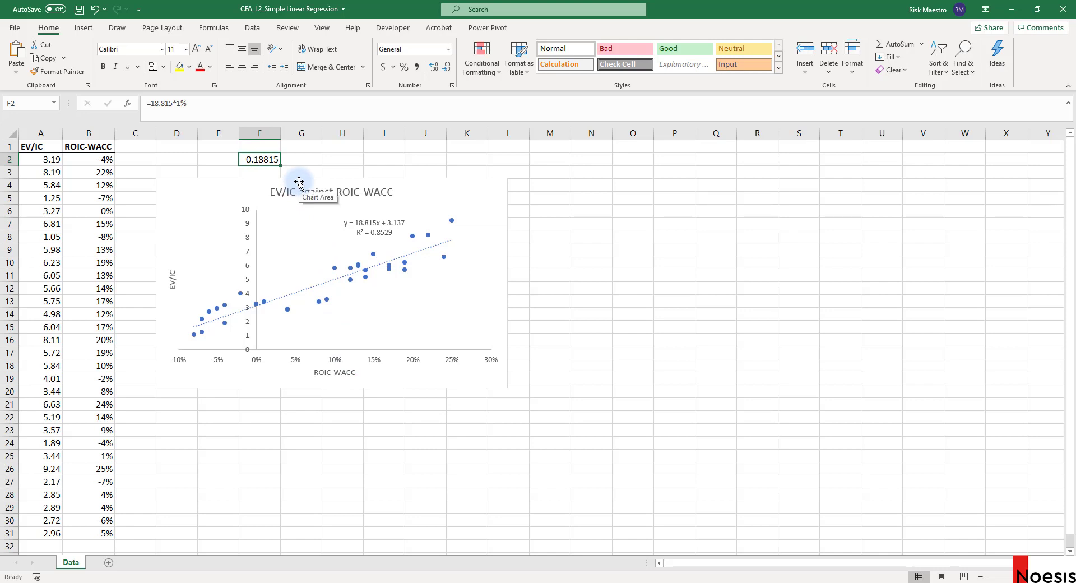
click(320, 162)
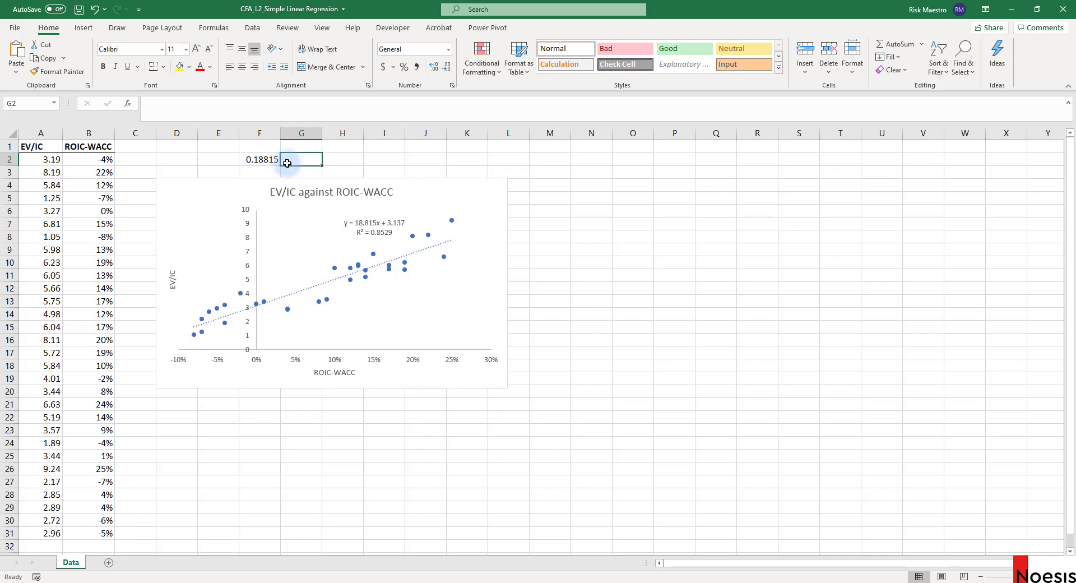
click(260, 160)
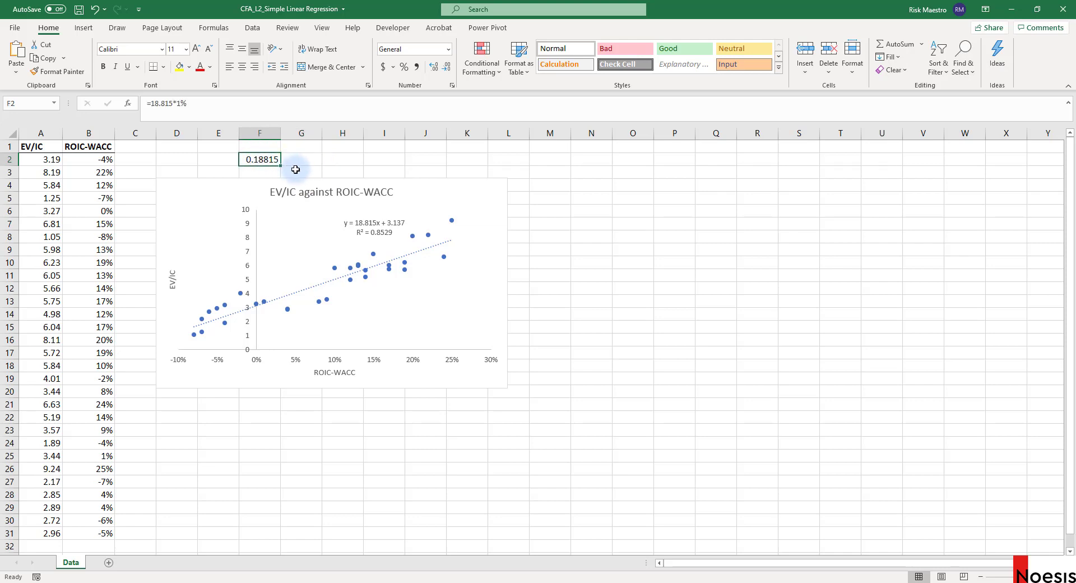
click(367, 222)
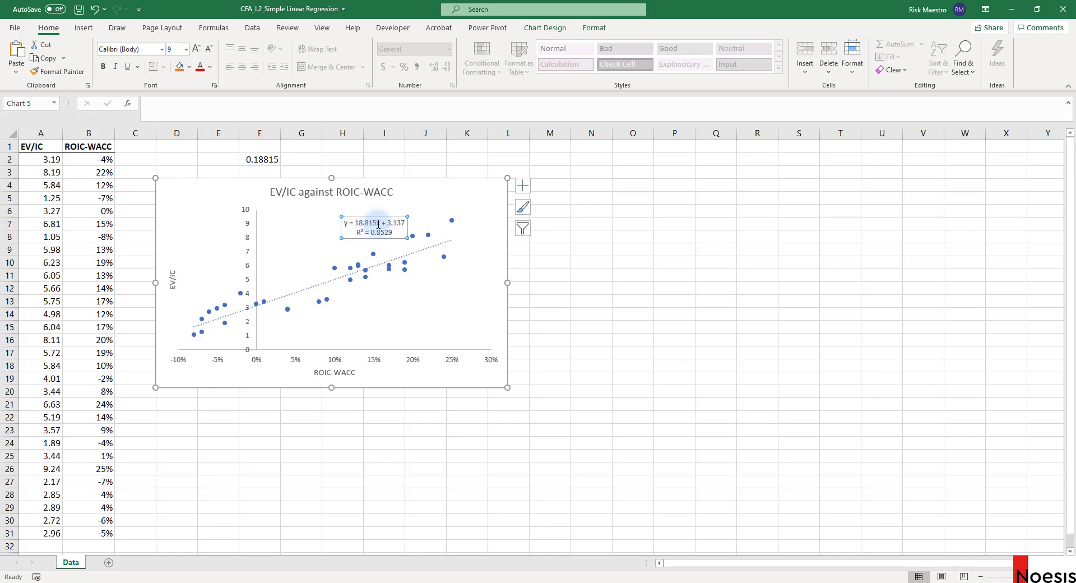
click(371, 415)
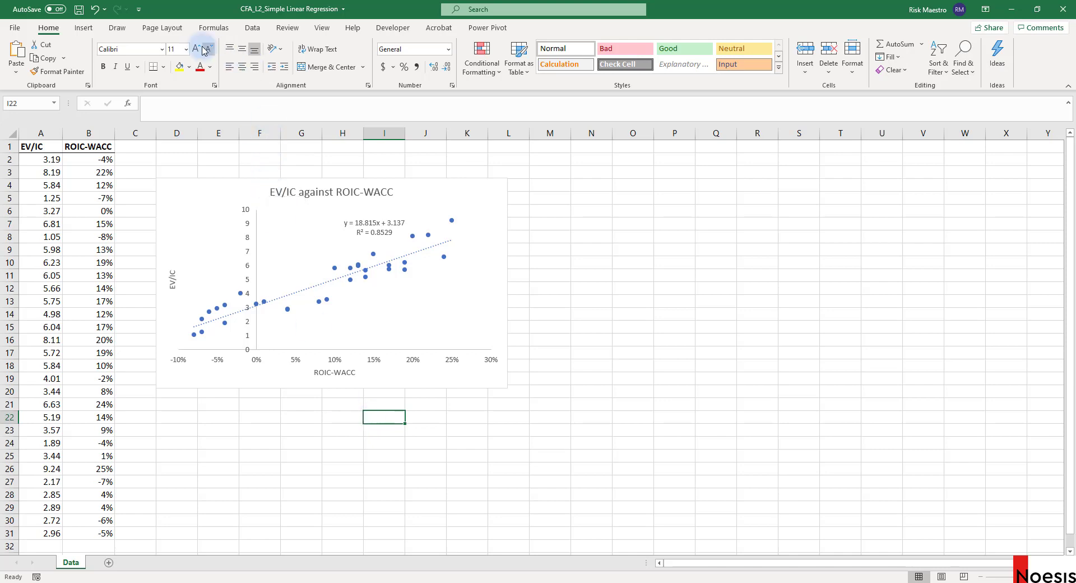
Start the Regression tool from the Data Analysis tools
click(252, 32)
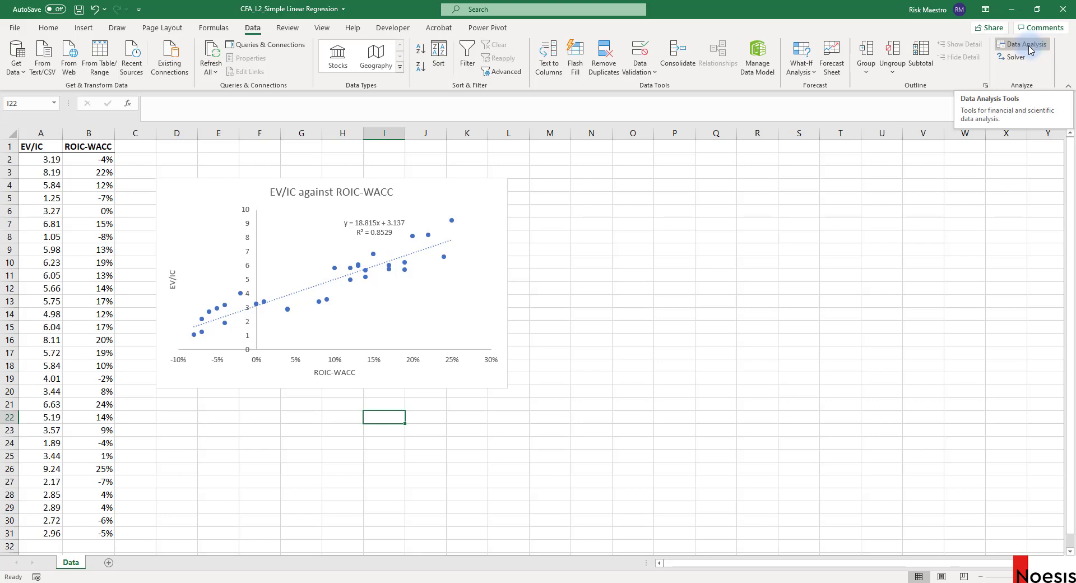
click(1035, 50)
scroll(611, 315, down, 2)
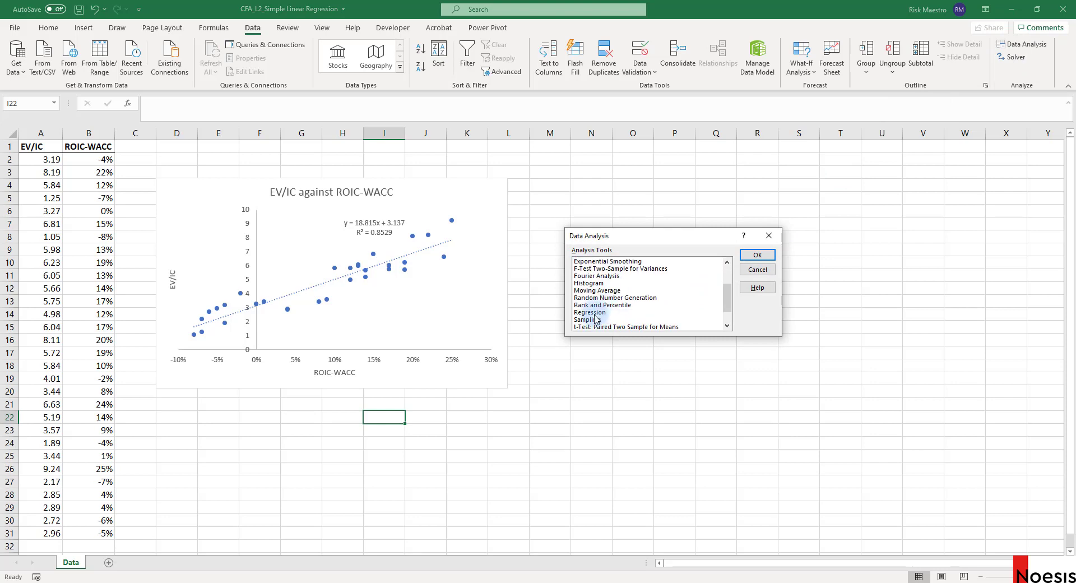
click(594, 313)
click(758, 256)
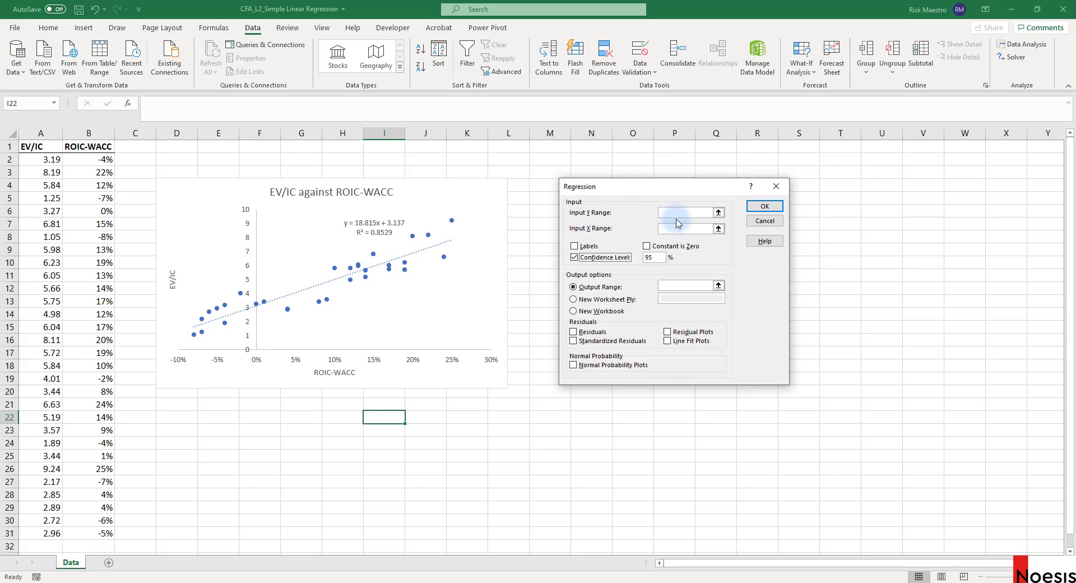
Set the regression's Y range to $A$1:$A$31 and X range to $B$1:$B$31, with Labels enabled
click(677, 212)
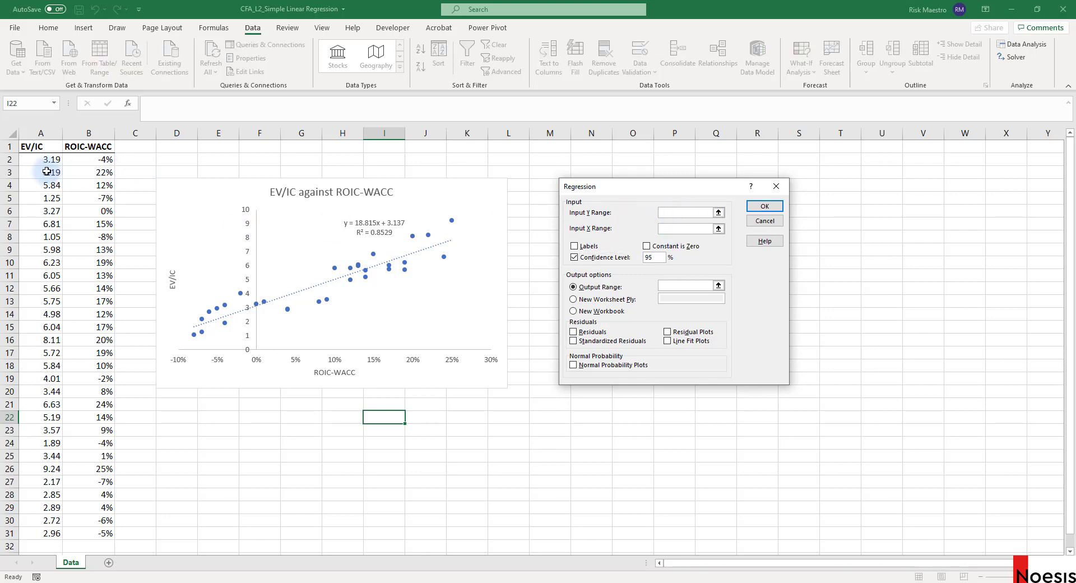
drag(44, 160, 34, 532)
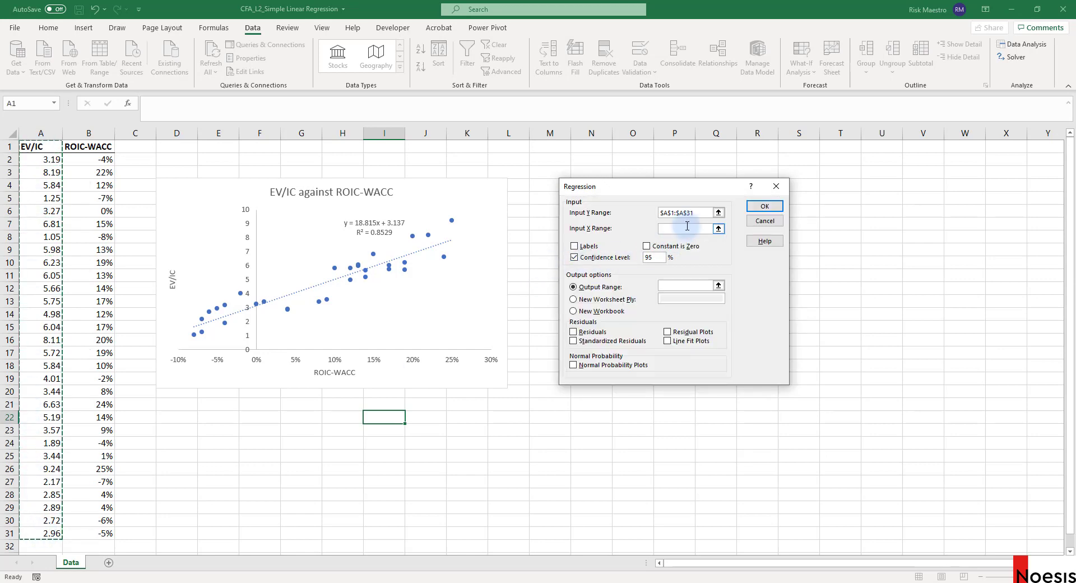
click(688, 228)
click(99, 146)
drag(98, 146, 96, 534)
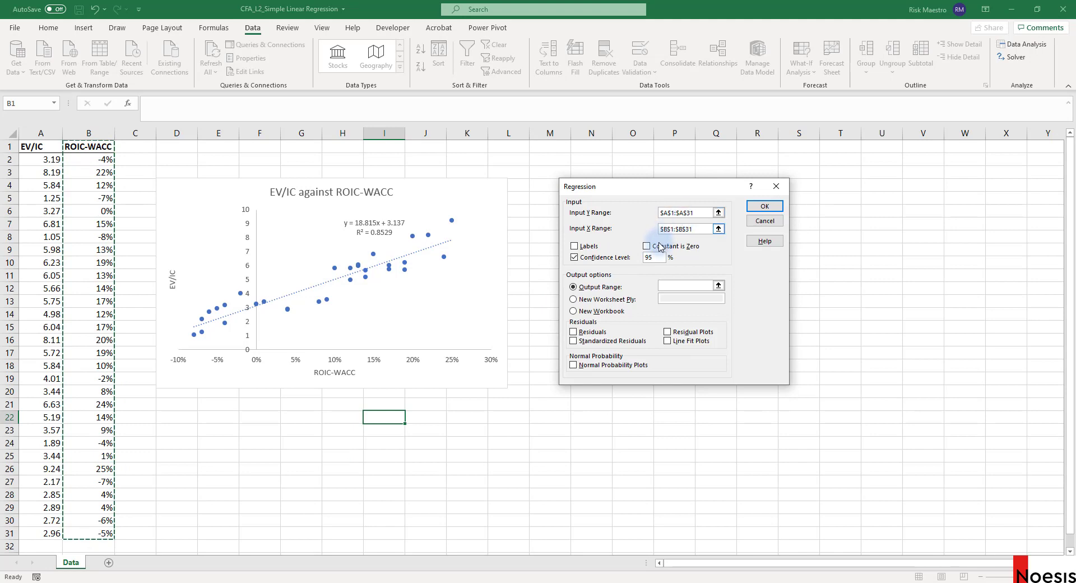
click(585, 249)
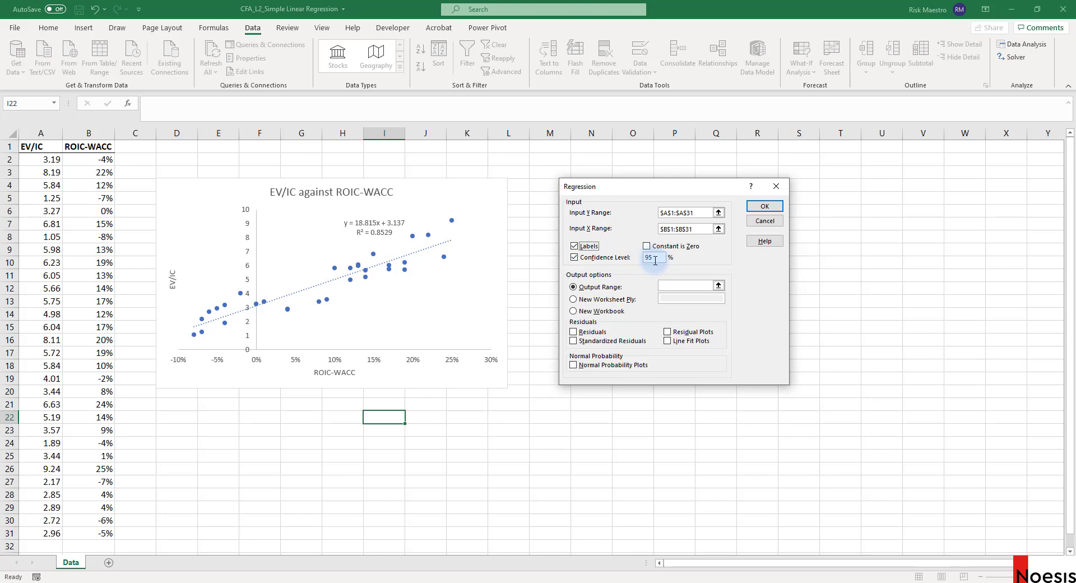
Set the regression's confidence level to 99% and its output range to $M$1, and run the regression
click(655, 257)
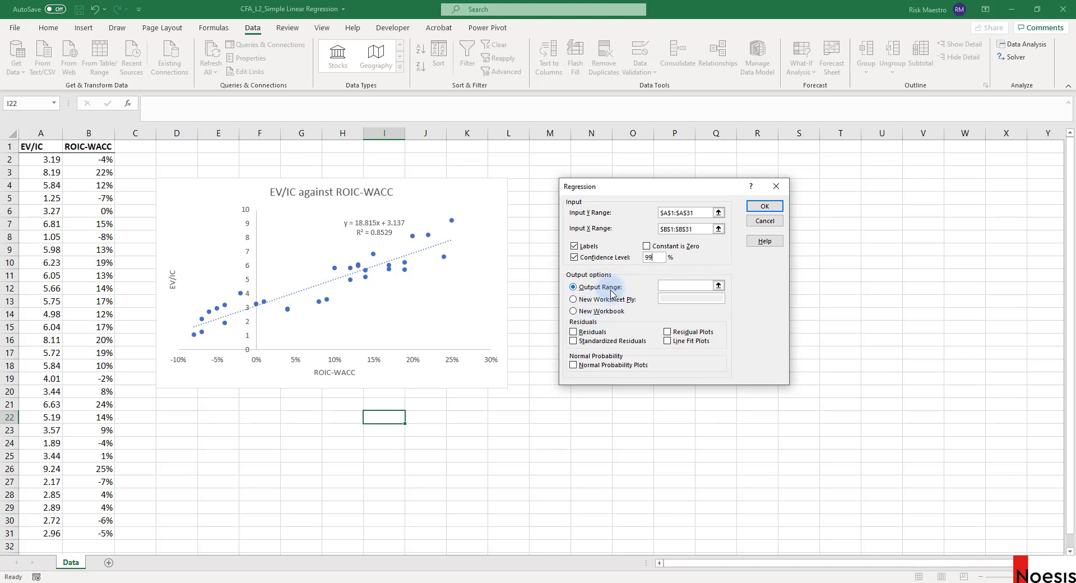
click(689, 286)
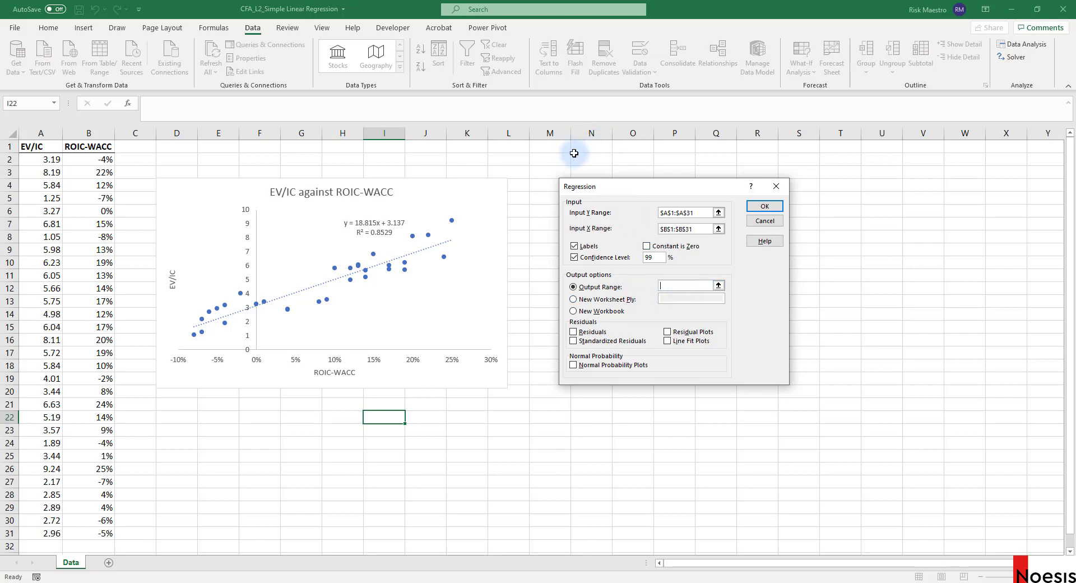
click(555, 147)
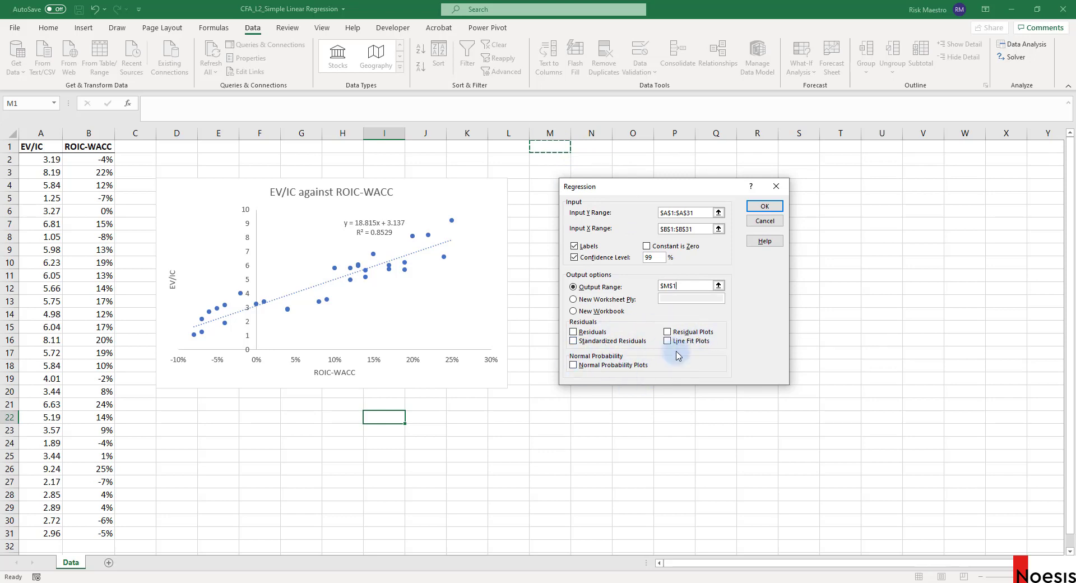
click(766, 207)
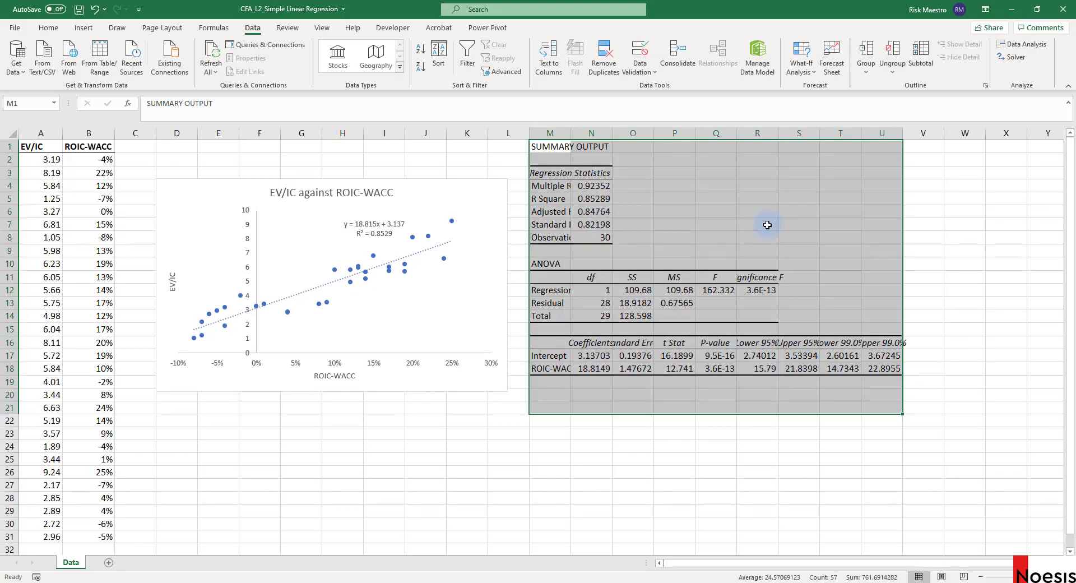
Fit the widths of columns M to U to the regression output so labels and values are fully readable
drag(558, 133, 904, 133)
click(903, 133)
click(895, 196)
drag(598, 132, 903, 134)
double_click(908, 132)
drag(907, 175, 899, 183)
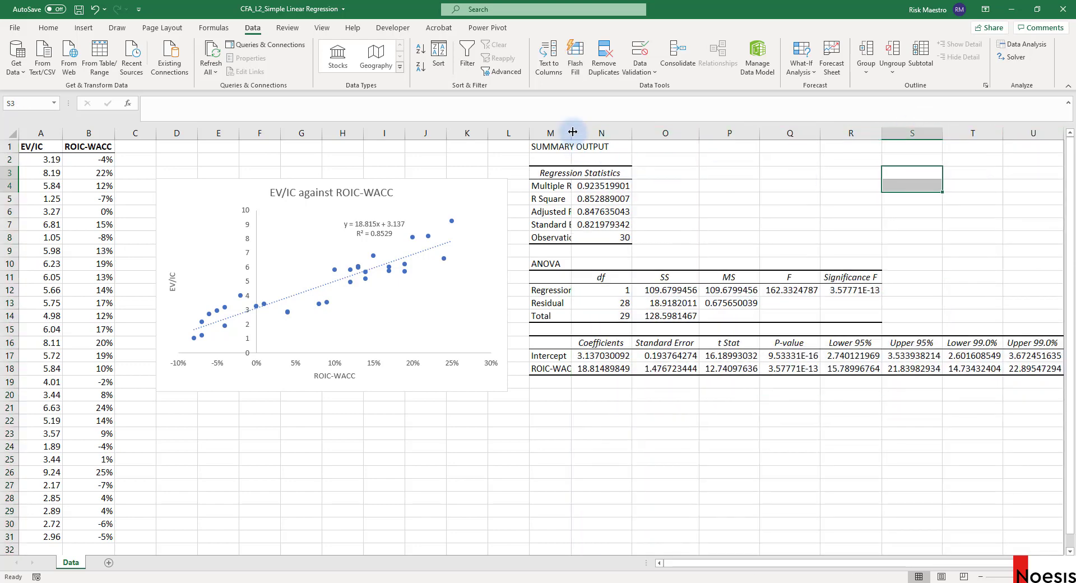
double_click(570, 134)
Format the regression statistics in N4:N7, from Multiple R to Standard Error, as numbers with four decimal places
click(639, 185)
drag(639, 185, 622, 227)
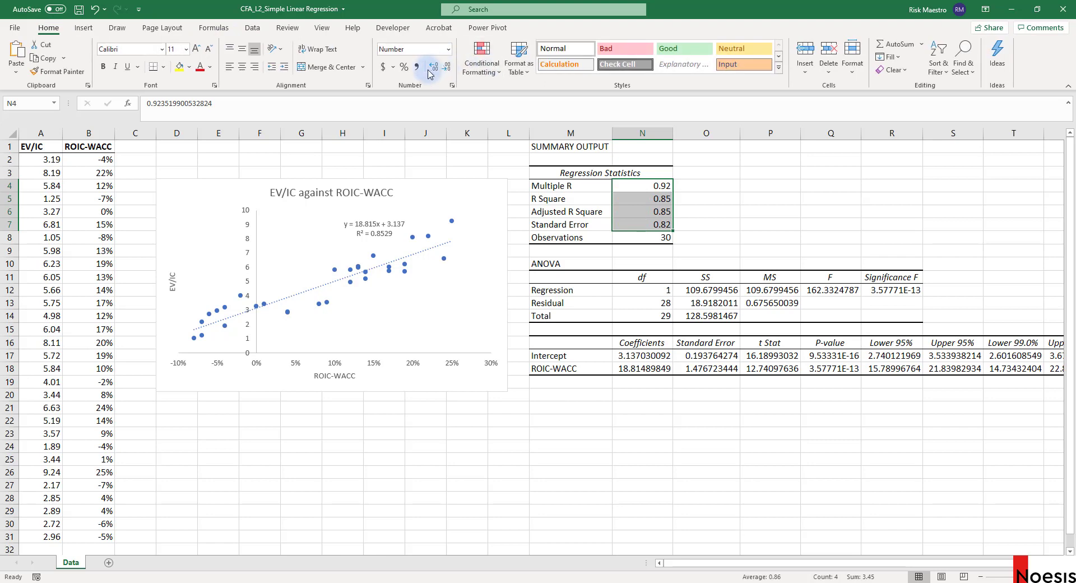
click(432, 66)
click(433, 66)
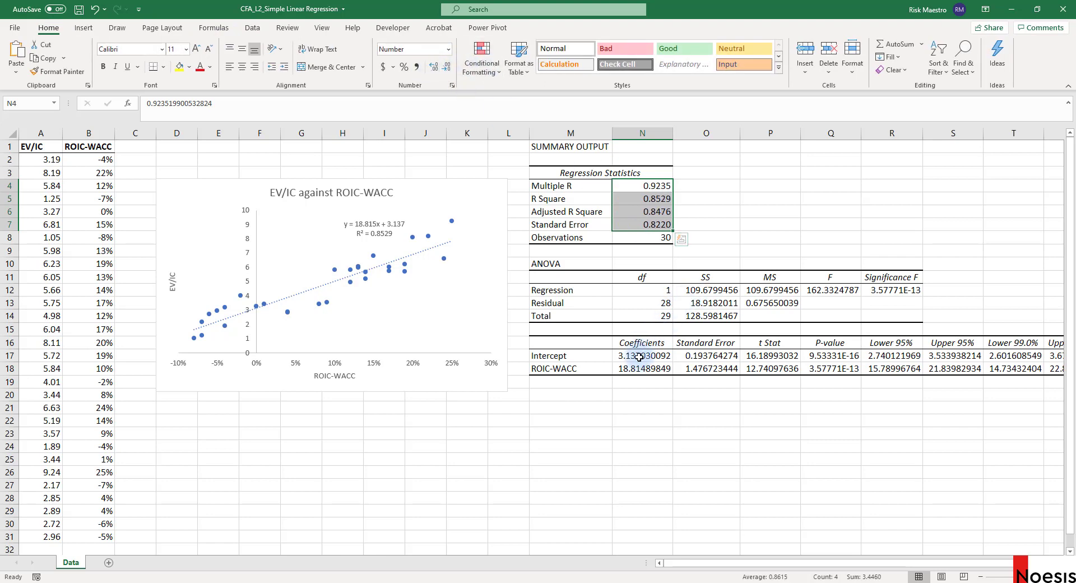
Format the coefficients, standard errors and t stats in N17:P18 as numbers with four decimal places
drag(639, 357, 757, 370)
key(ctrl+shift+1)
click(433, 66)
click(433, 66)
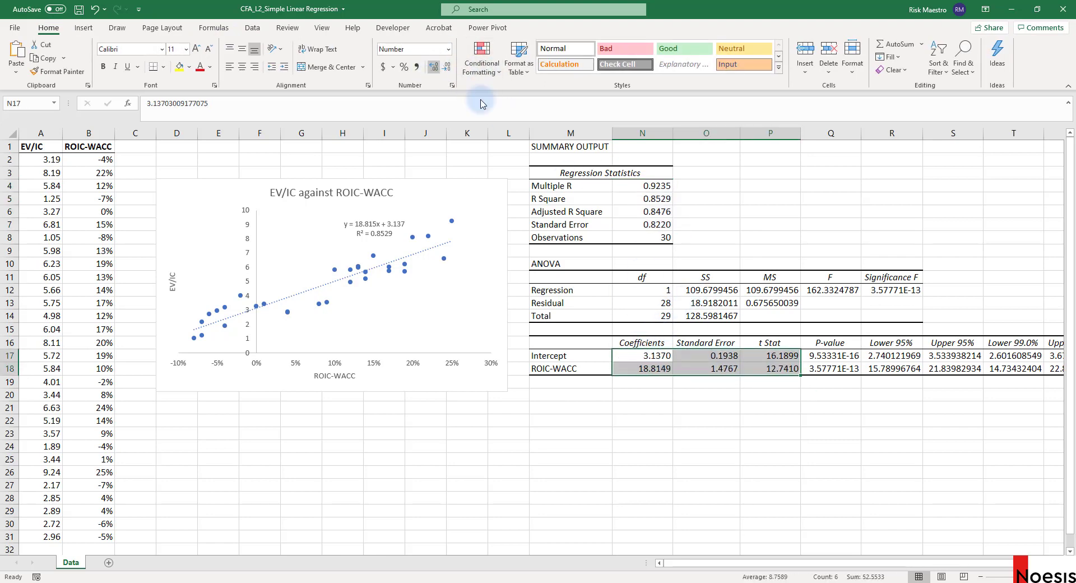
Format the 95% and 99% lower and upper confidence bounds in R17:U18 as numbers with four decimal places
drag(876, 357, 958, 367)
key(ctrl+shift+1)
click(434, 67)
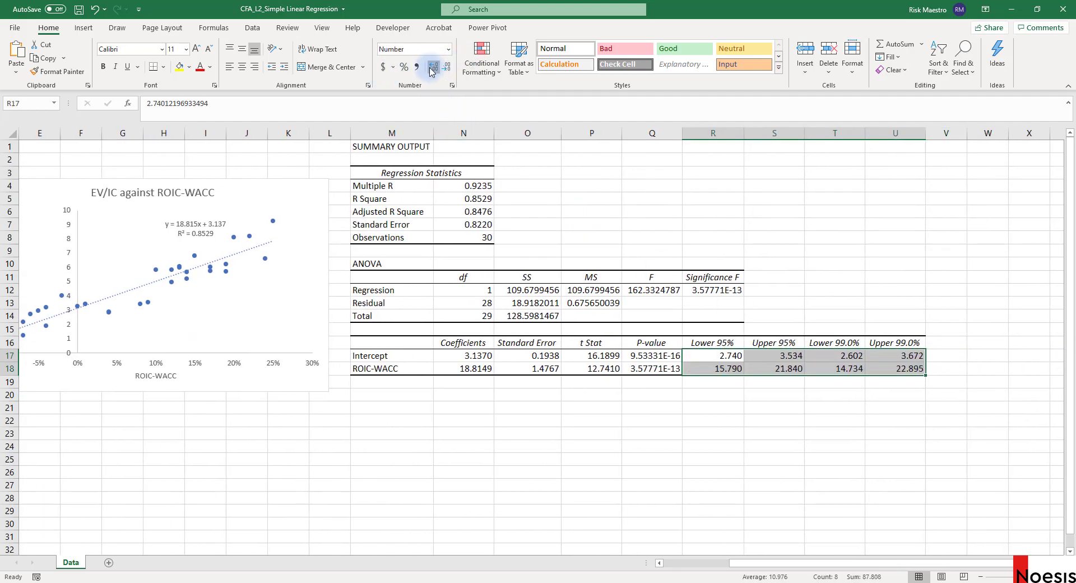
click(434, 67)
click(697, 262)
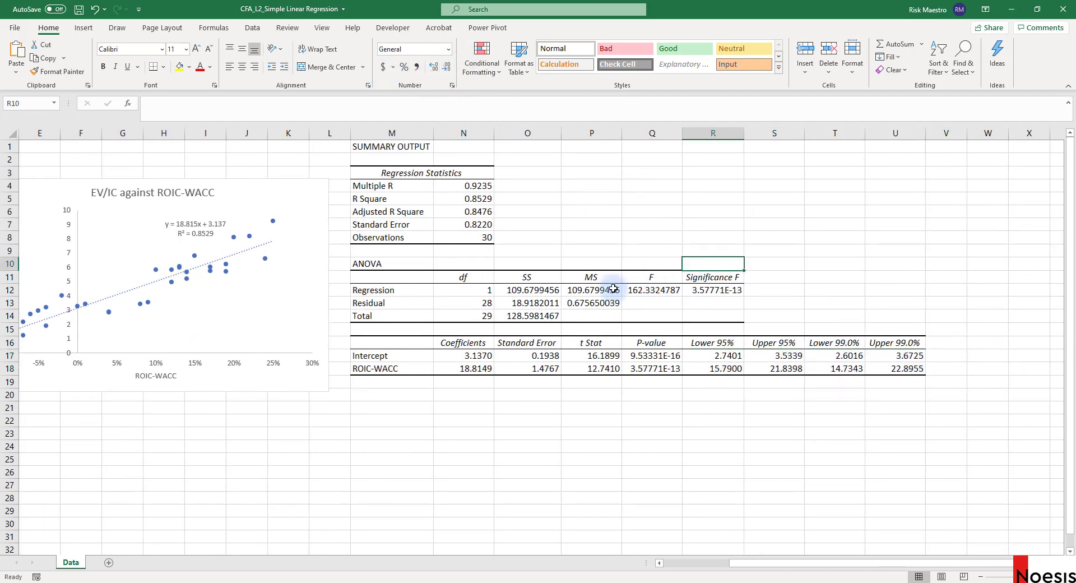
Format the SS, MS and F values of the ANOVA table in O12:Q14 as numbers with four decimal places
drag(526, 290, 648, 314)
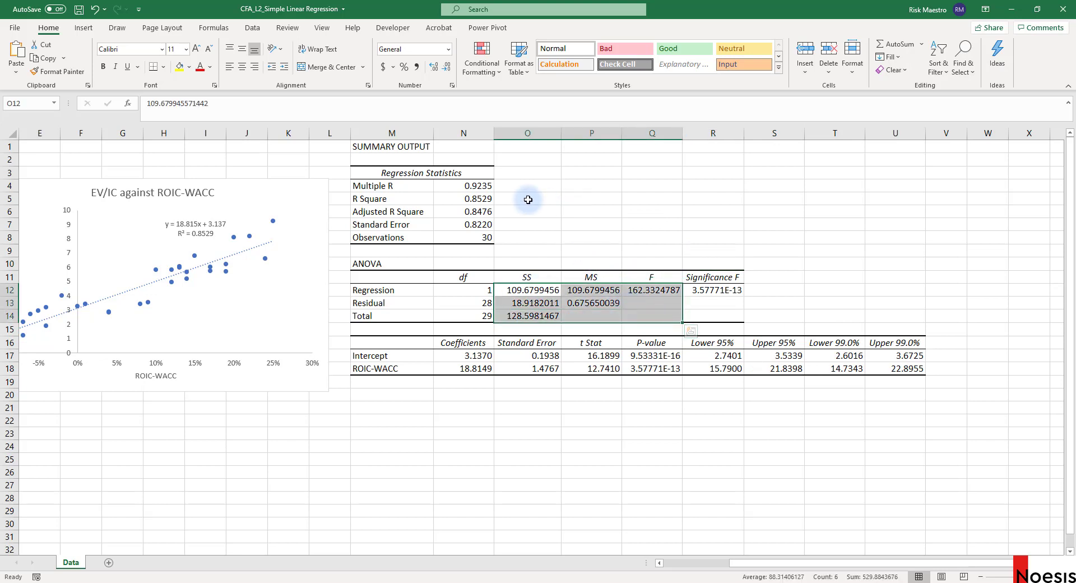
key(ctrl+shift+1)
click(434, 68)
click(435, 67)
click(711, 156)
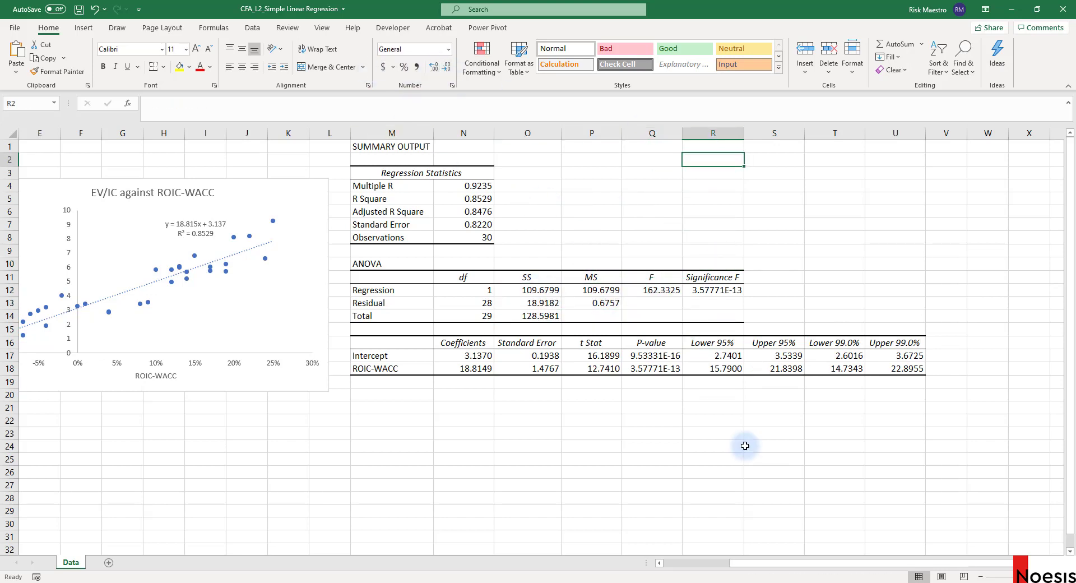
Make the SUMMARY OUTPUT heading in cell M1 bold
click(893, 534)
click(680, 450)
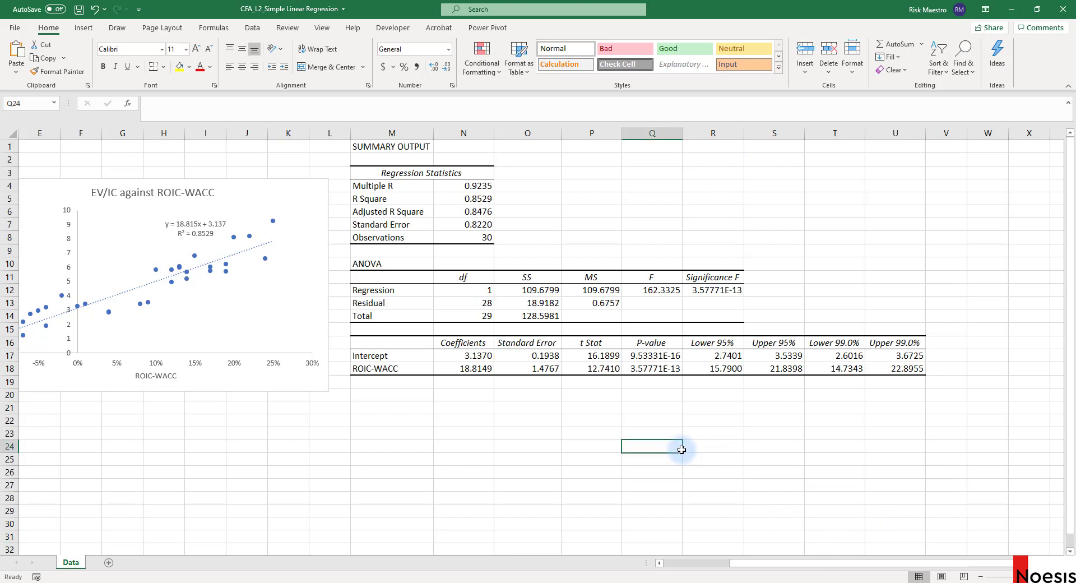
click(406, 148)
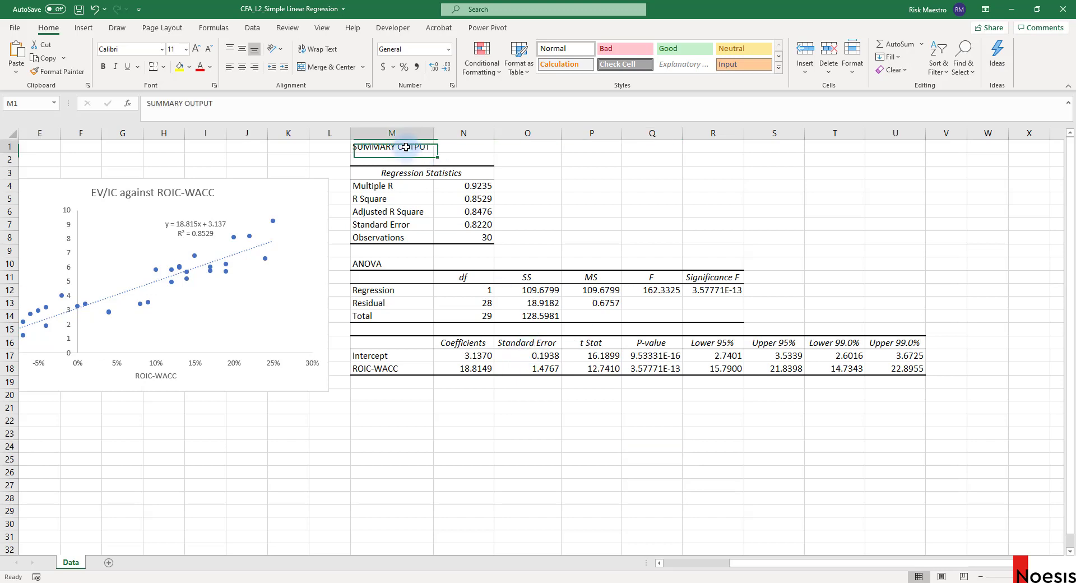
key(ctrl+b)
Examine the regression statistics from Multiple R to Observations, and check the observation count against the ROIC-WACC data in B2:B31
click(424, 174)
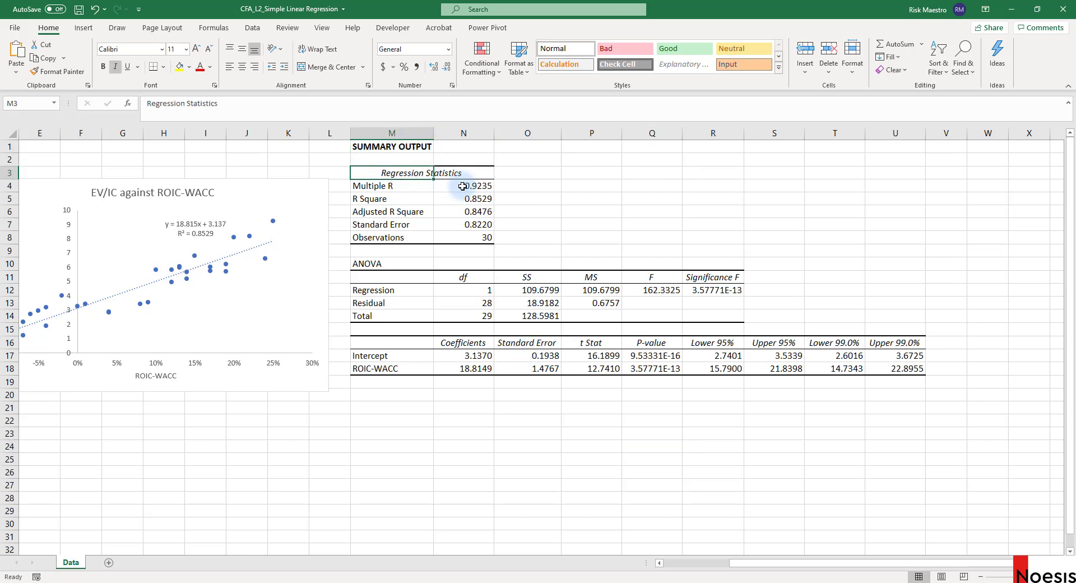
click(462, 186)
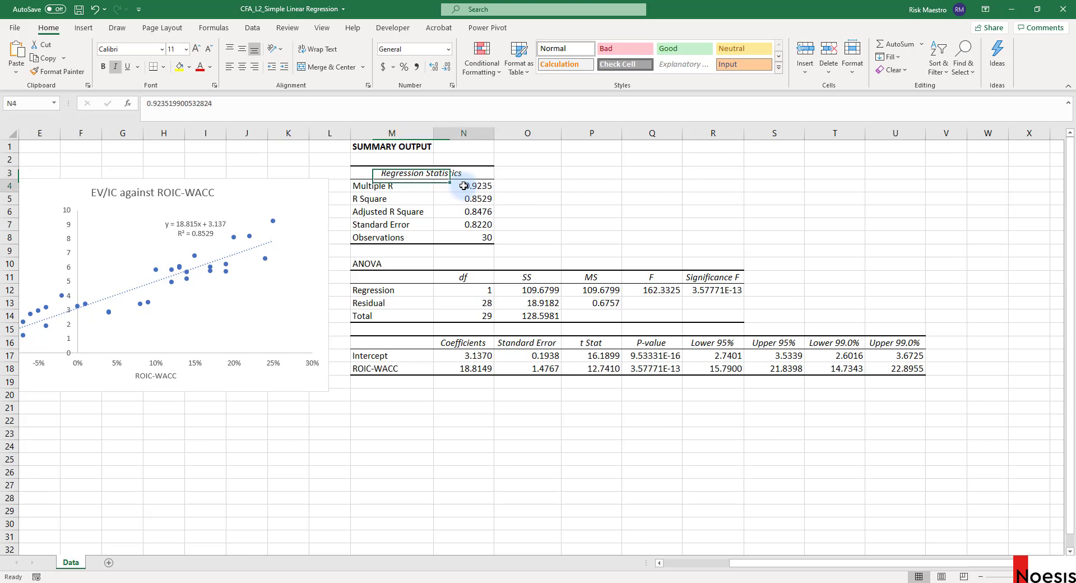
click(395, 201)
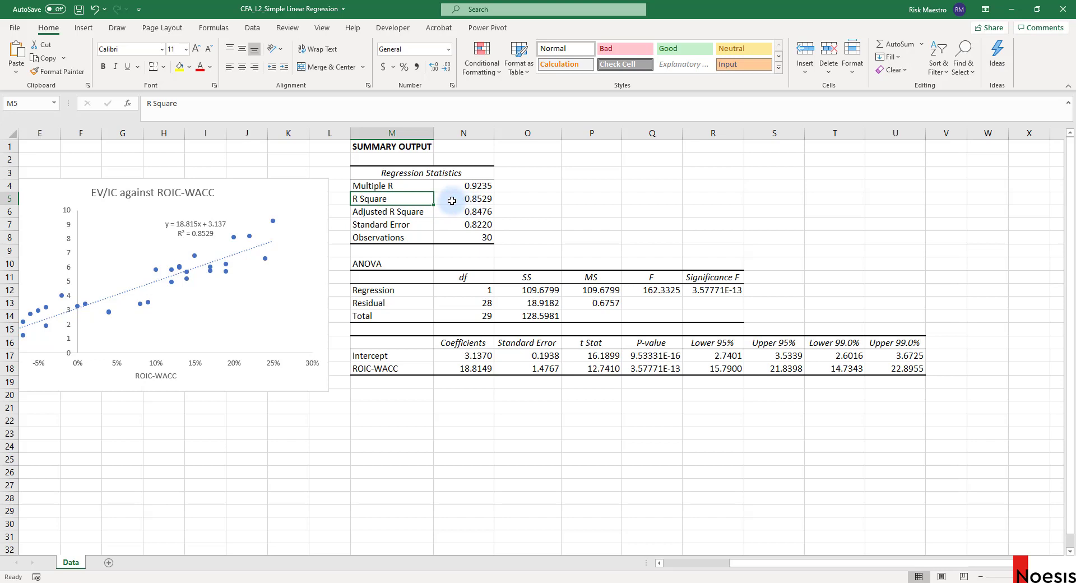
click(404, 213)
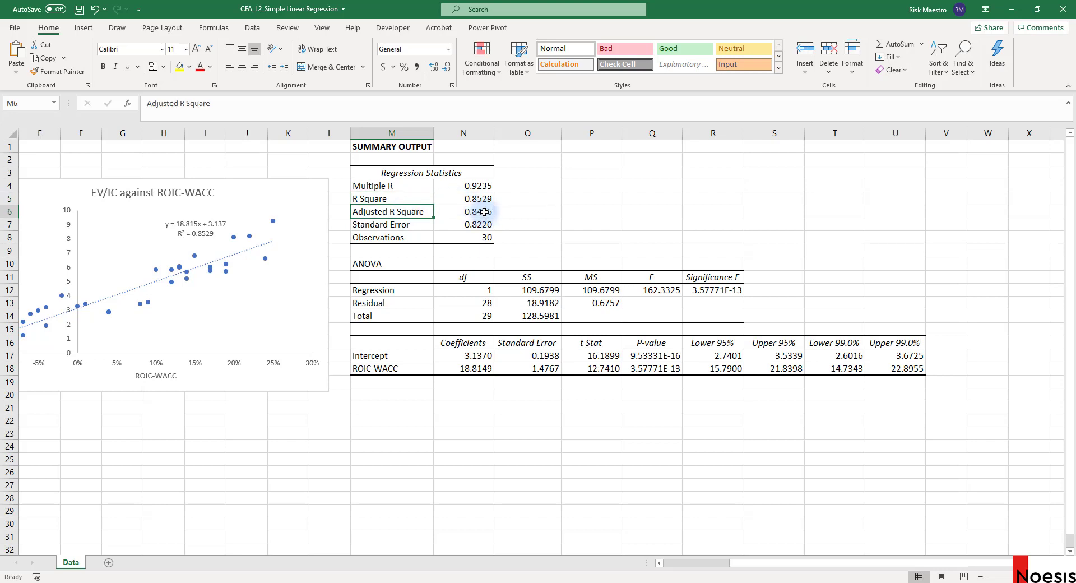
click(411, 225)
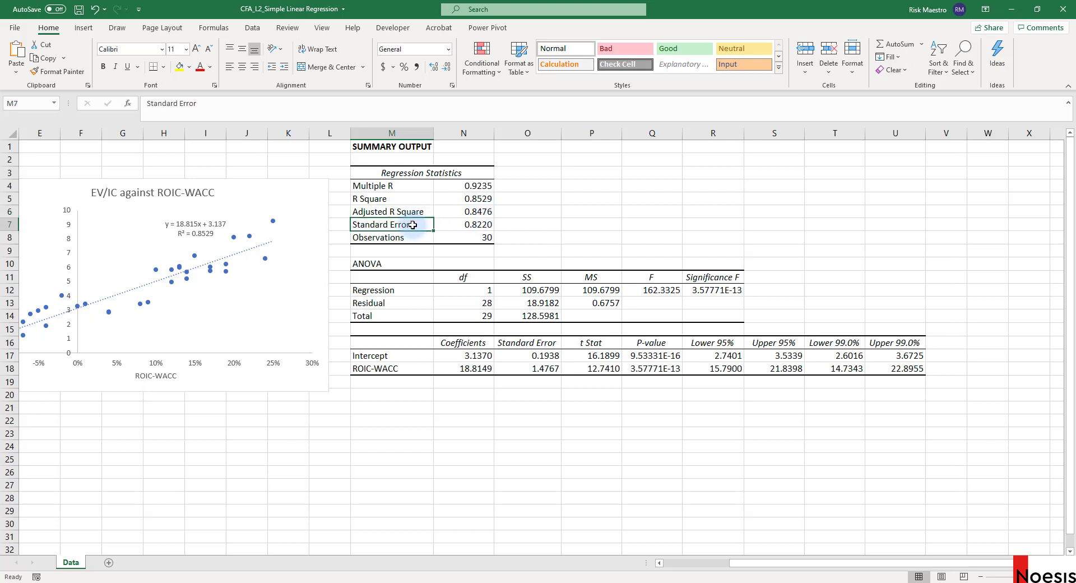
click(485, 240)
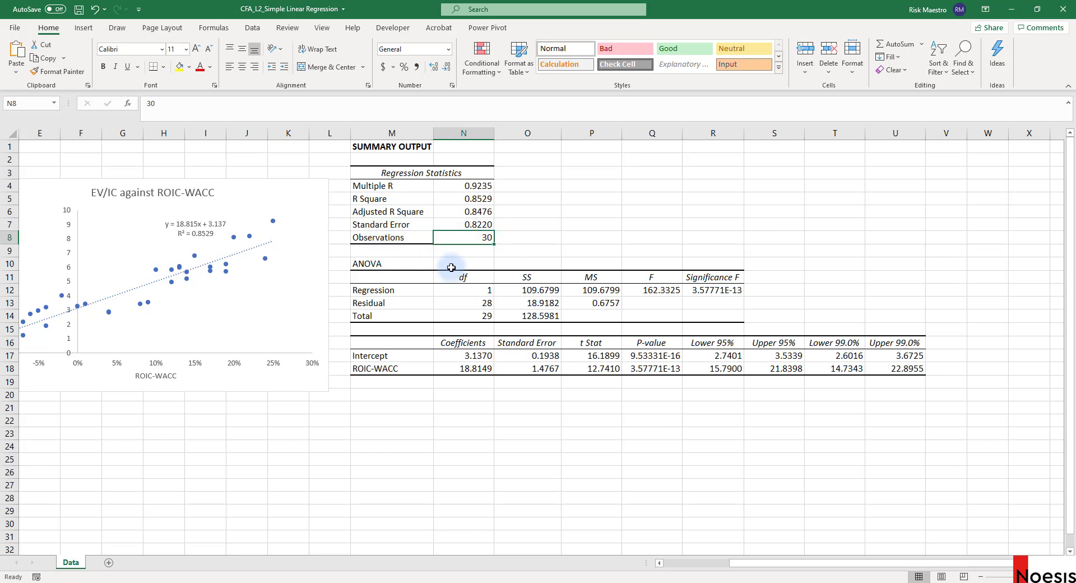
drag(795, 569, 731, 569)
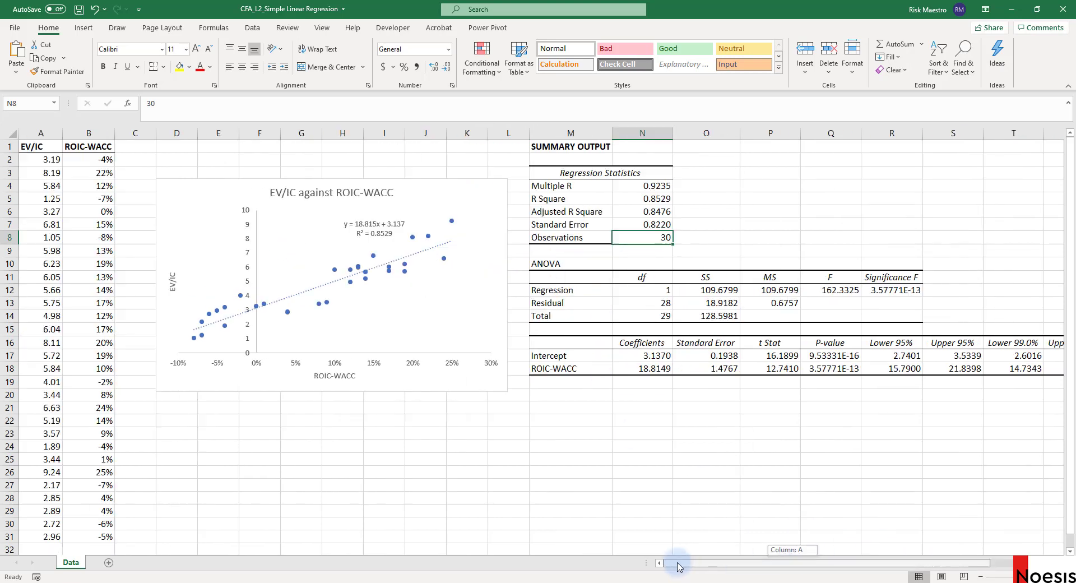
drag(89, 160, 90, 538)
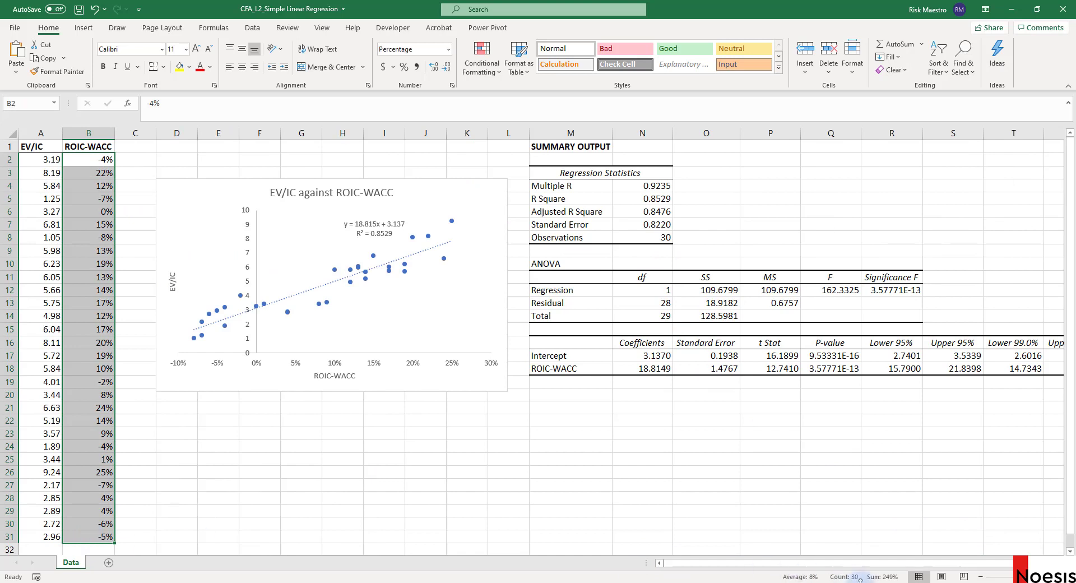
click(714, 368)
Examine the ANOVA table and the coefficient table, including the 95% and 99% lower and upper bounds
click(553, 264)
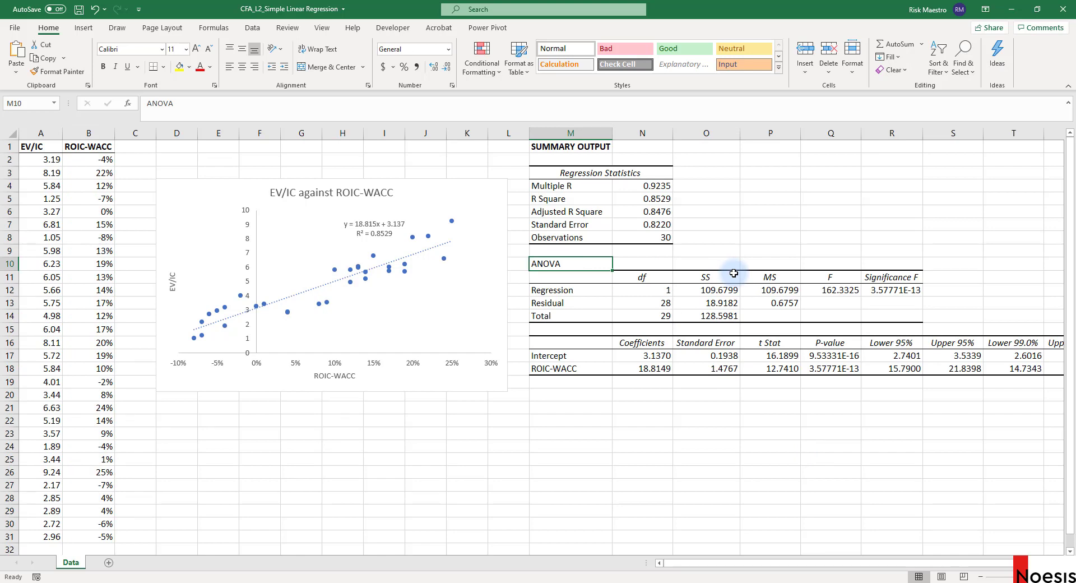
drag(575, 342, 1013, 367)
click(901, 385)
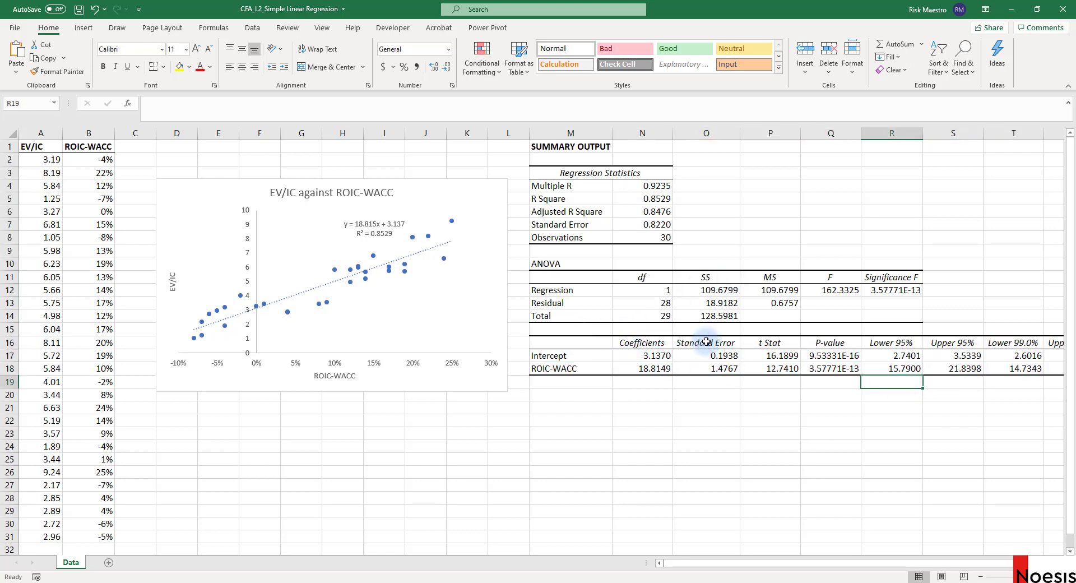
drag(932, 563, 954, 563)
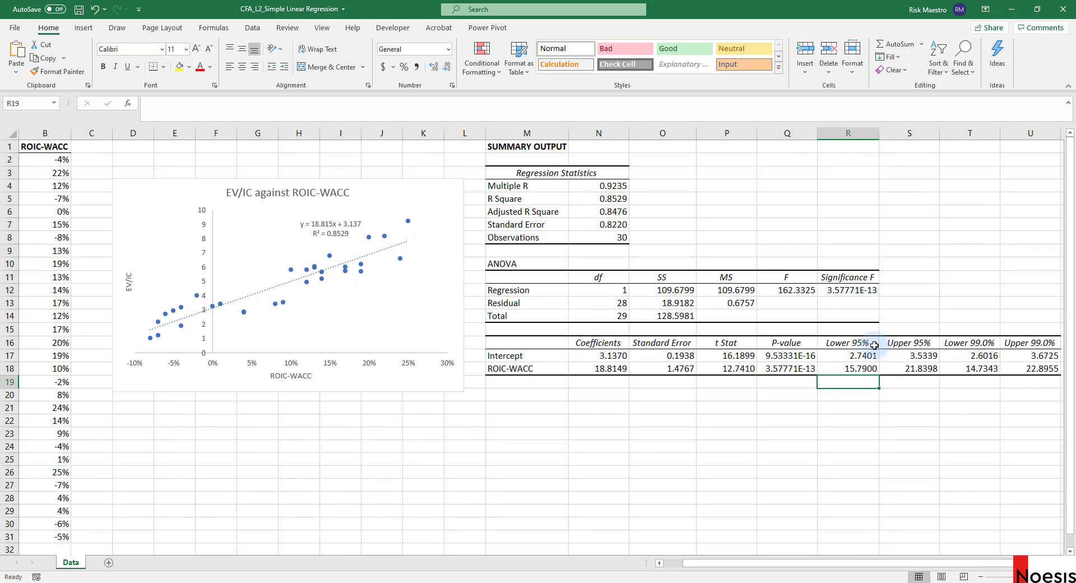
drag(857, 341, 908, 368)
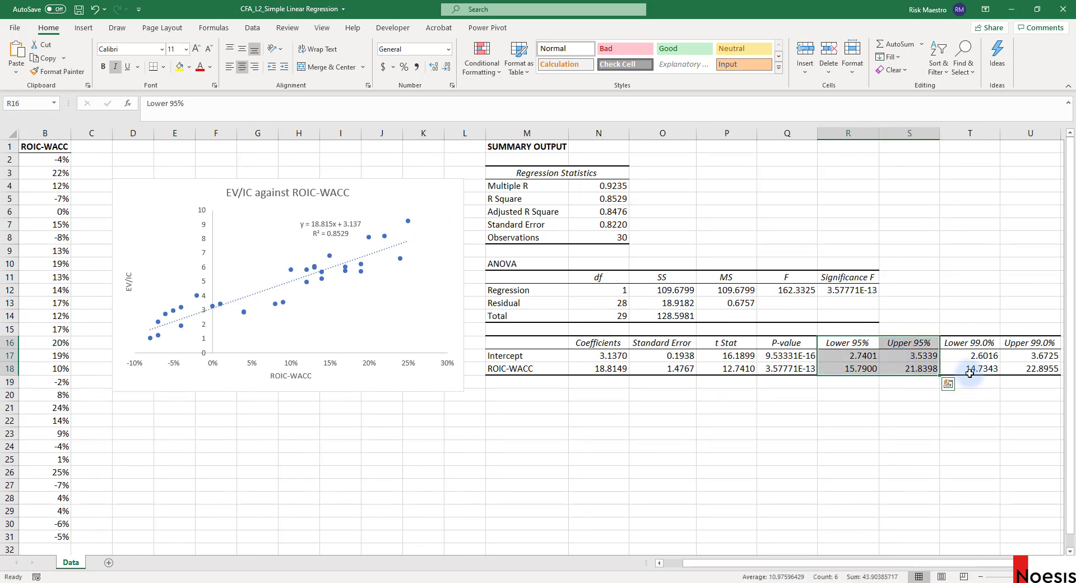
click(980, 342)
drag(1009, 341, 1030, 368)
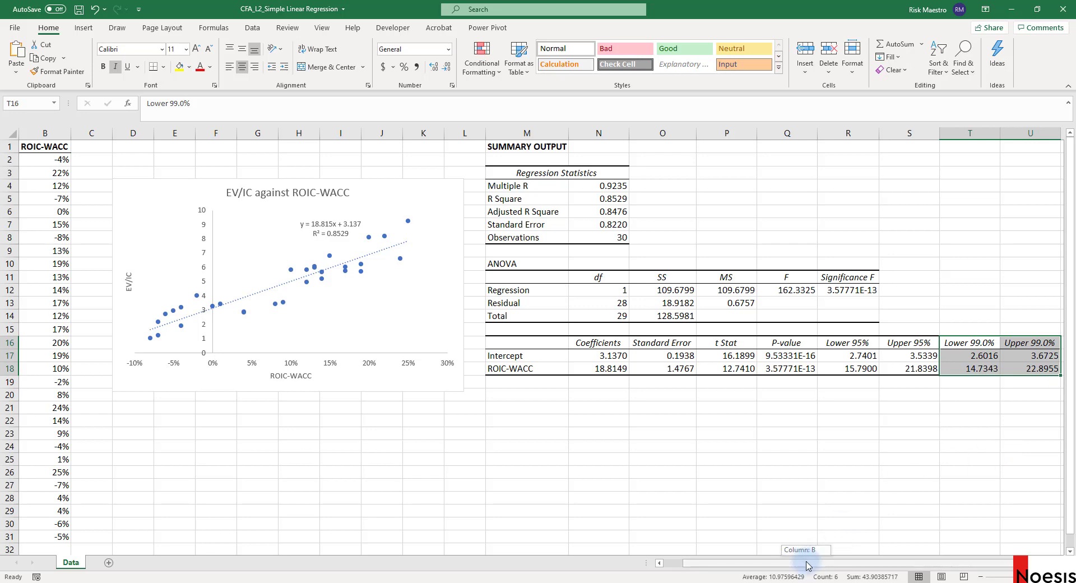
drag(807, 565, 735, 563)
click(665, 487)
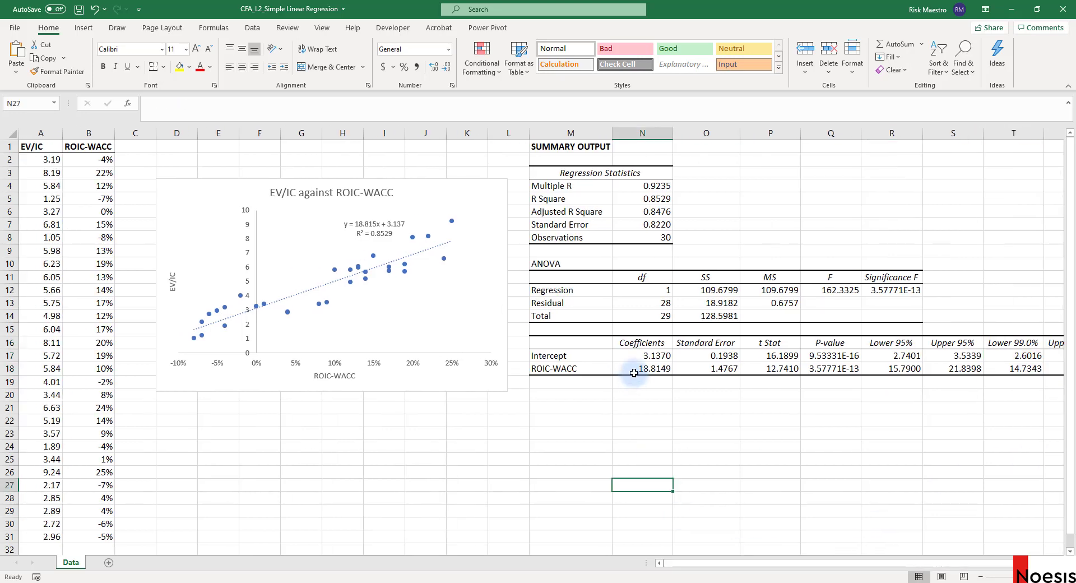
Compare Multiple R in cell N4 with the ROIC-WACC slope coefficient in cell N18
click(655, 186)
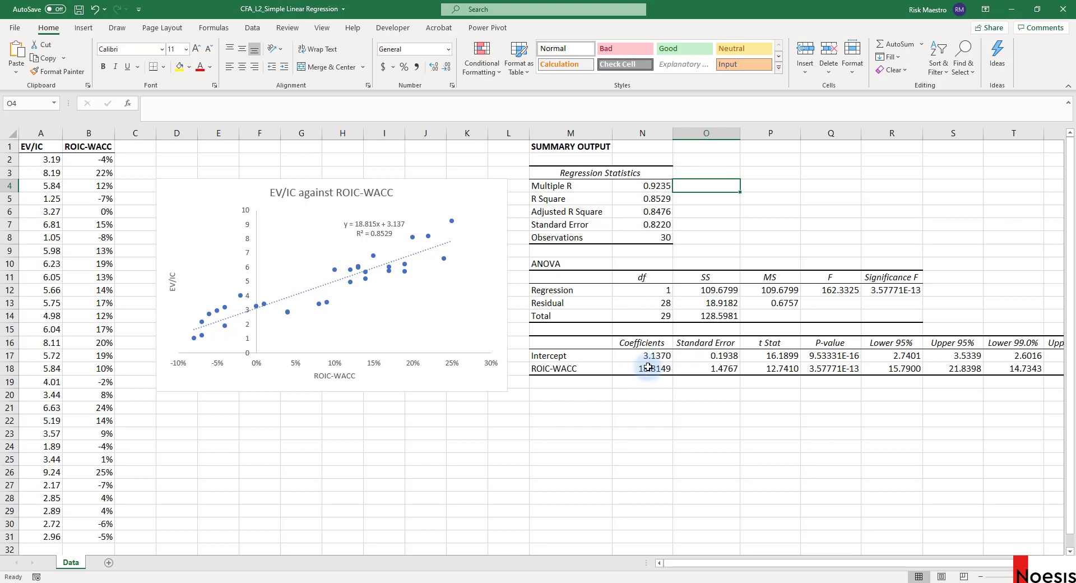
click(627, 369)
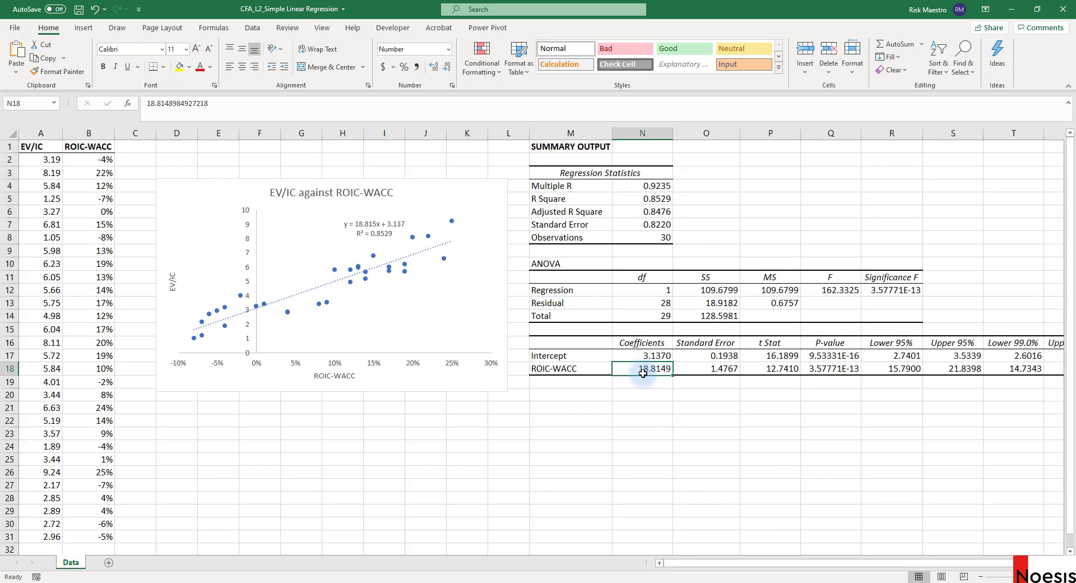
click(644, 185)
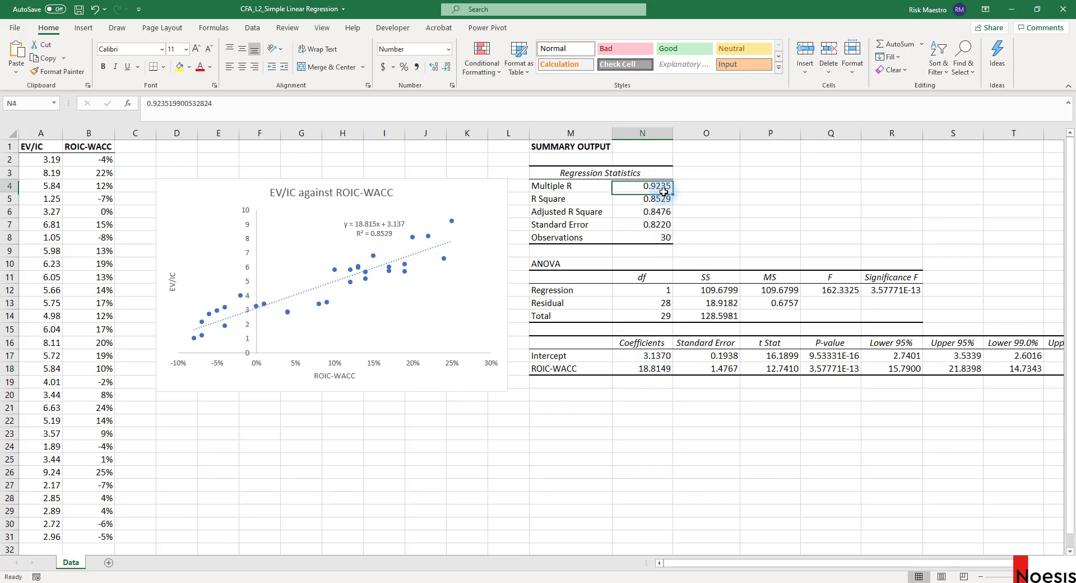
click(653, 368)
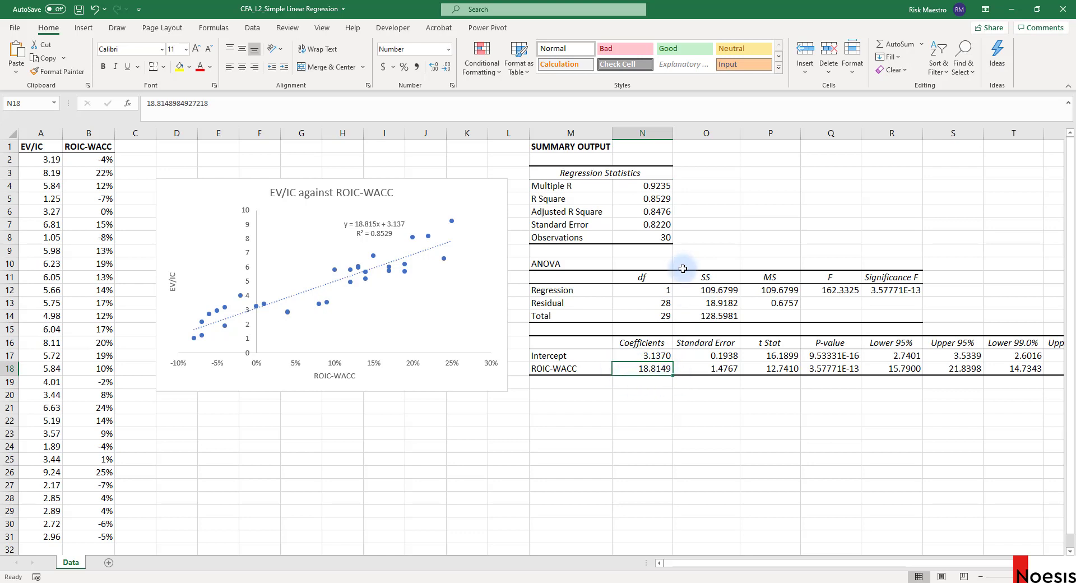
Calculate the square of Multiple R beside R Square by entering =N4^2 in cell O5
click(691, 196)
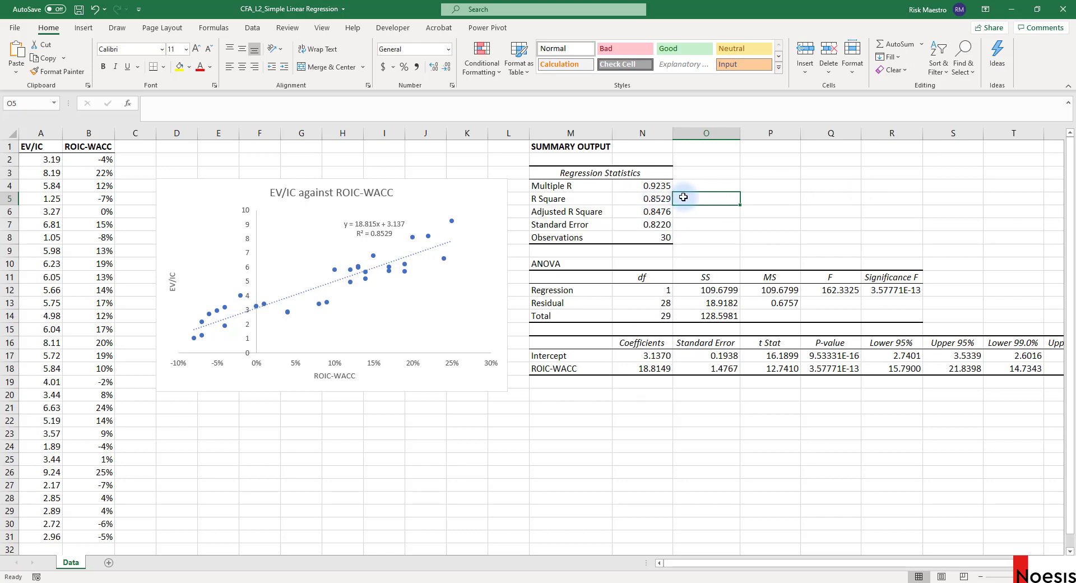
text(=)
key(Left)
key(Up)
text(^)
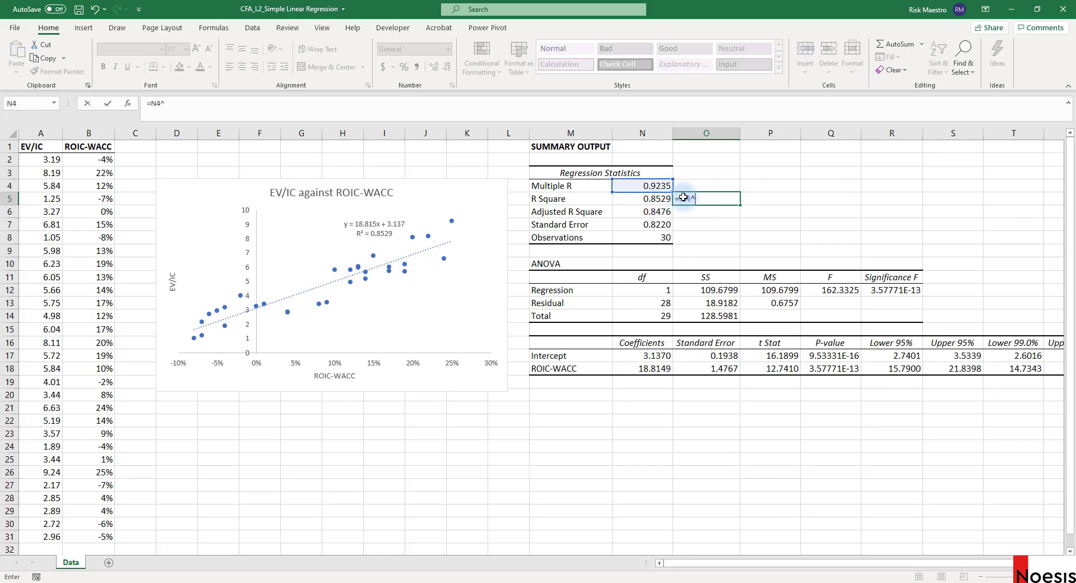
text(2)
key(Return)
click(684, 197)
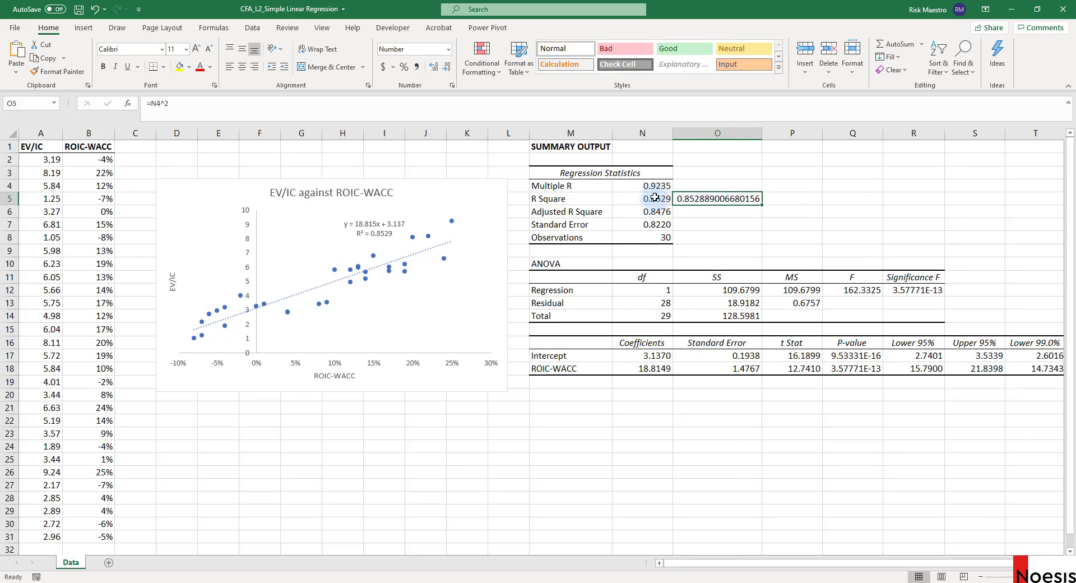
Compare R Square in N5 with the squared Multiple R in O5, and review the regression coefficients in N17:N18
click(654, 198)
click(705, 202)
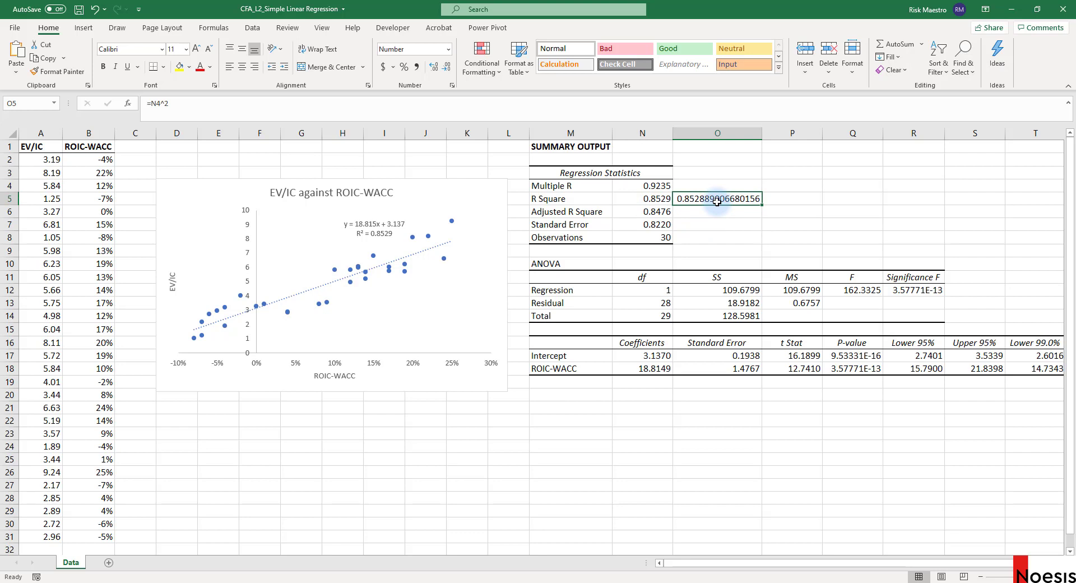
drag(650, 357, 647, 371)
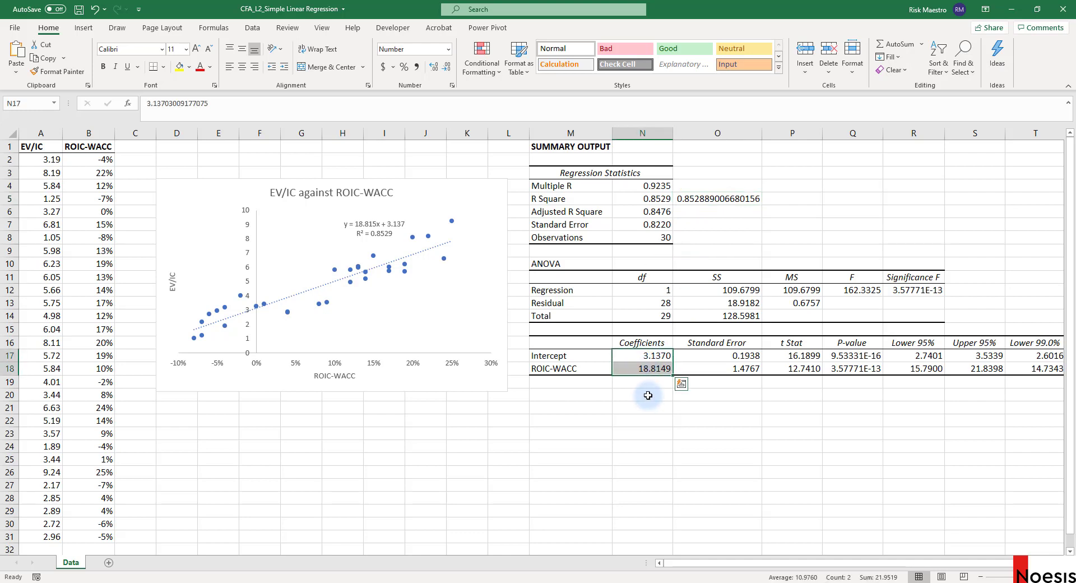
Label cells M20 and M21 below the coefficient table as INTERCEPT and SLOPE
click(647, 396)
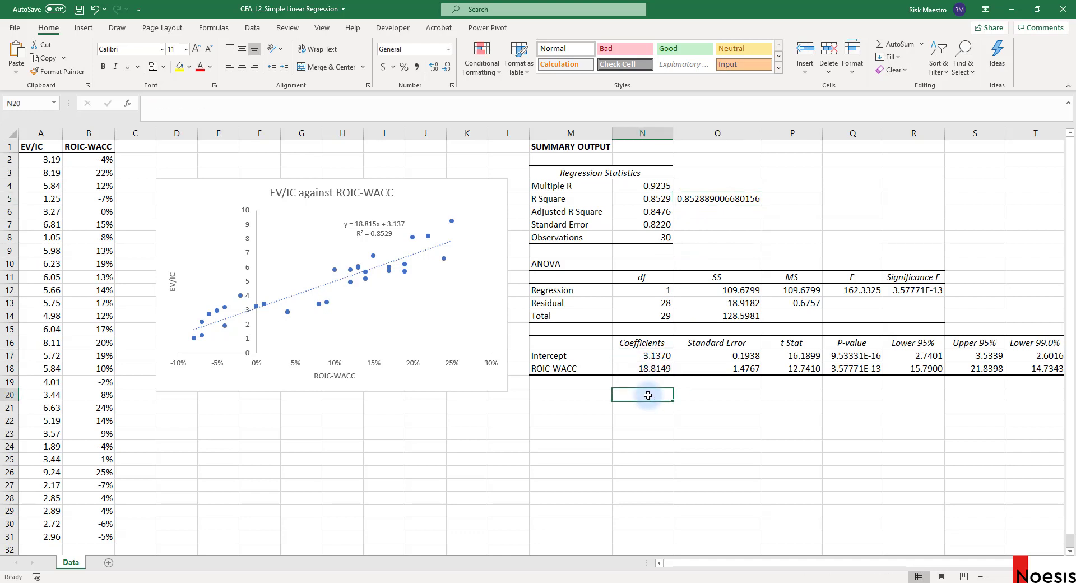
click(646, 384)
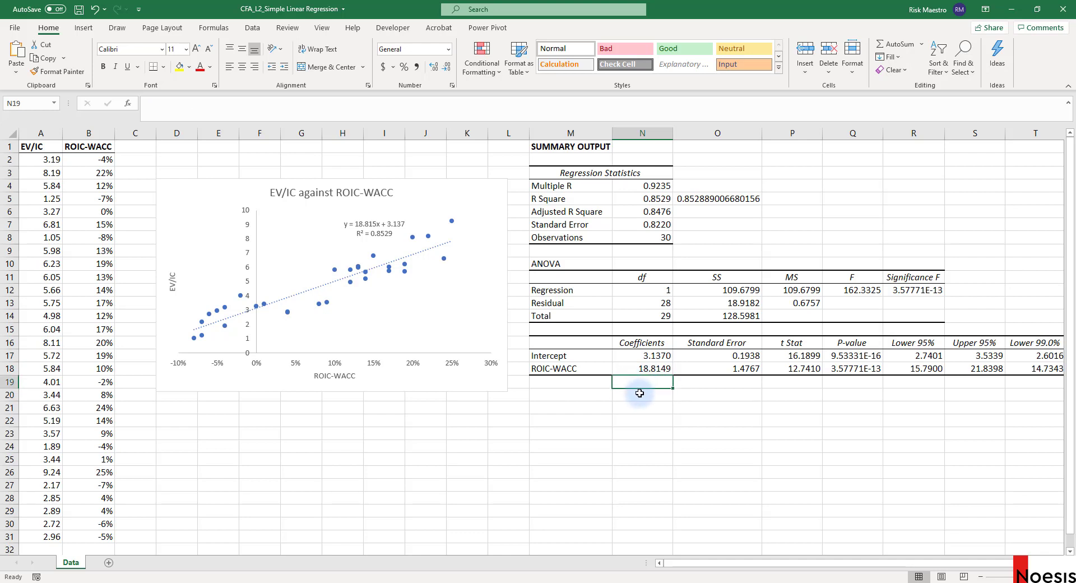
click(639, 394)
key(Left)
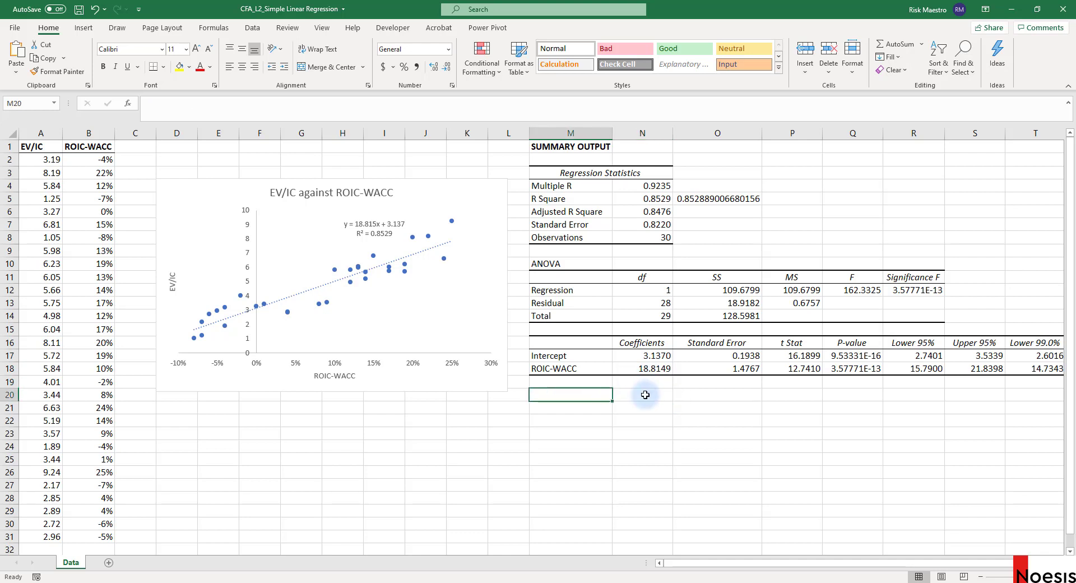
text(IN)
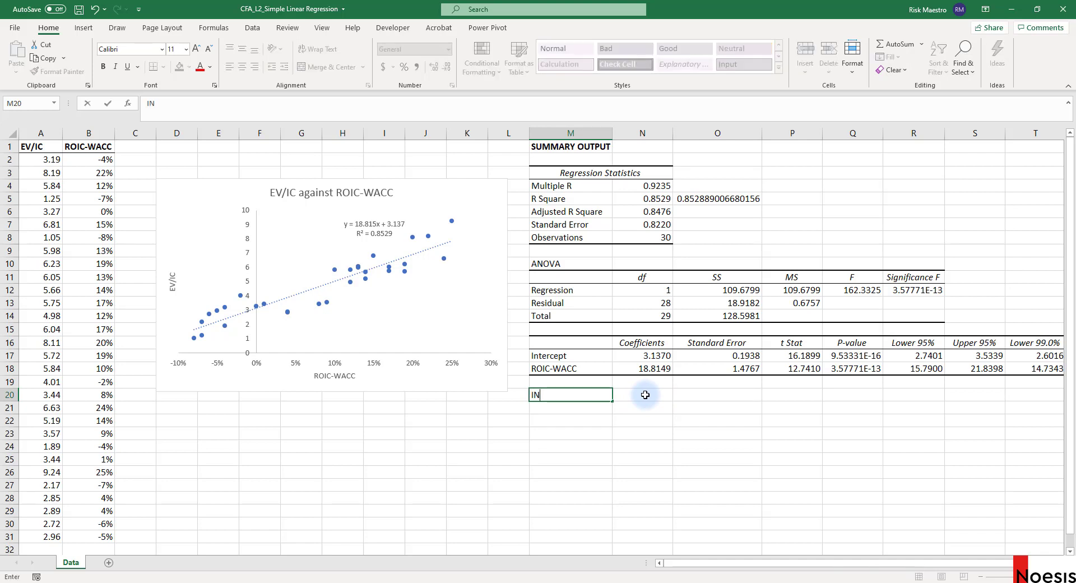
text(TERCEPT)
key(Return)
text(SLOPE)
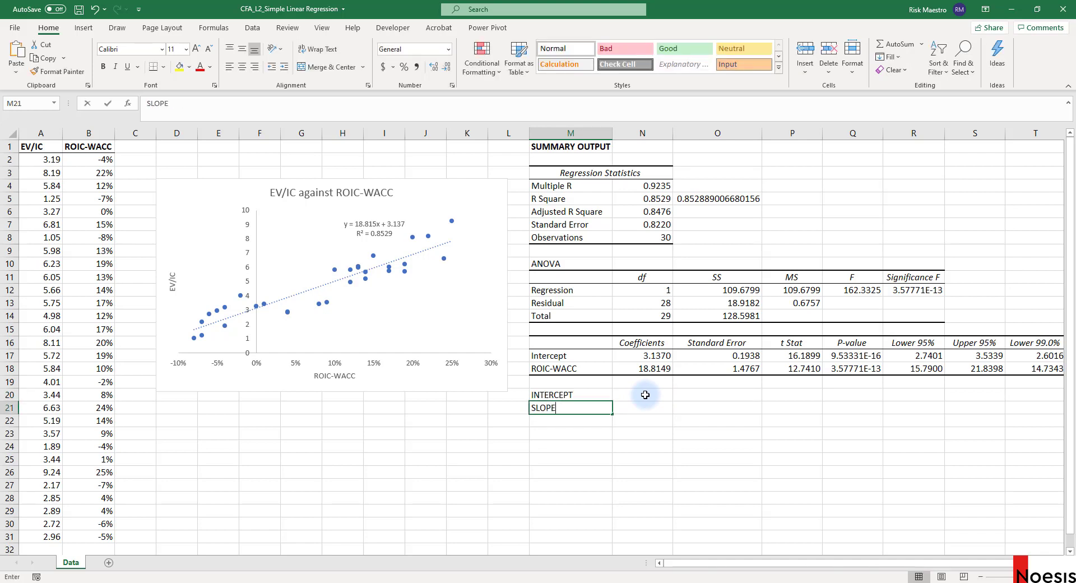
Calculate the intercept in N20 with absolute references using =INTERCEPT($A$2:$A$31,$B$2:$B$31)
click(645, 394)
text(=INTER)
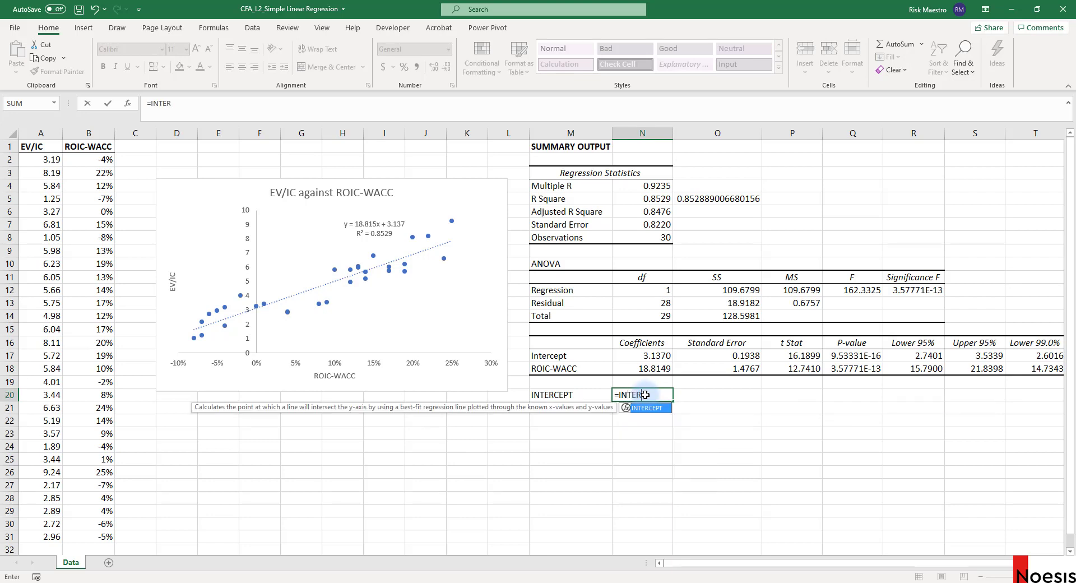
text(CEPT()
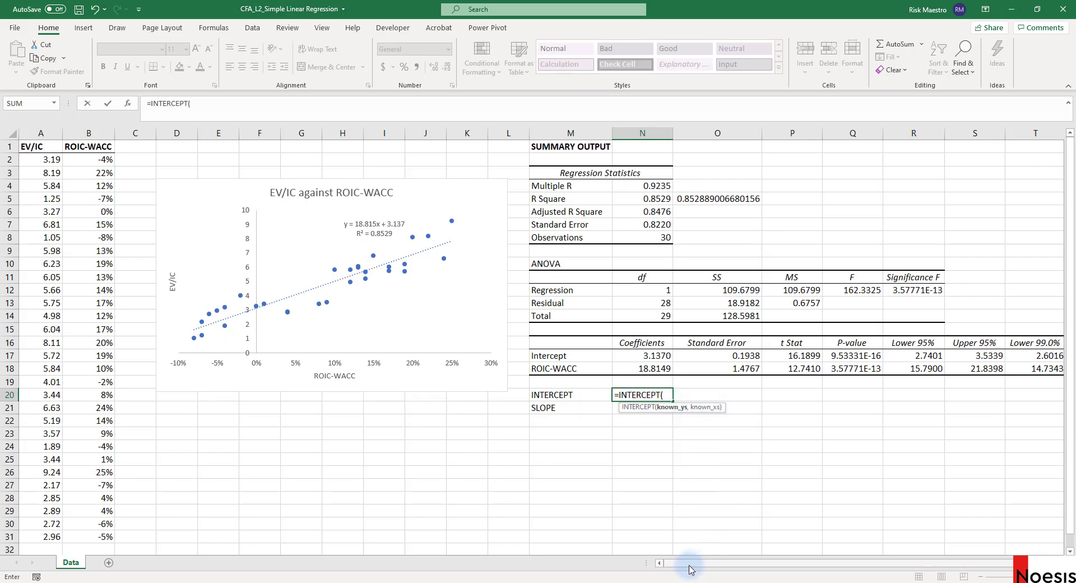
click(39, 163)
key(ctrl+shift+Down)
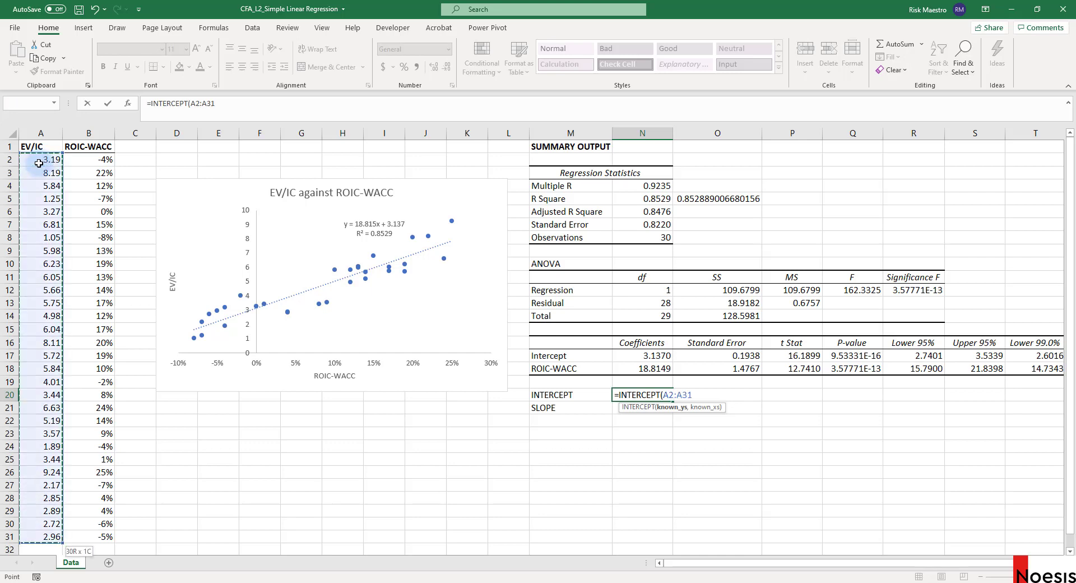
text(,)
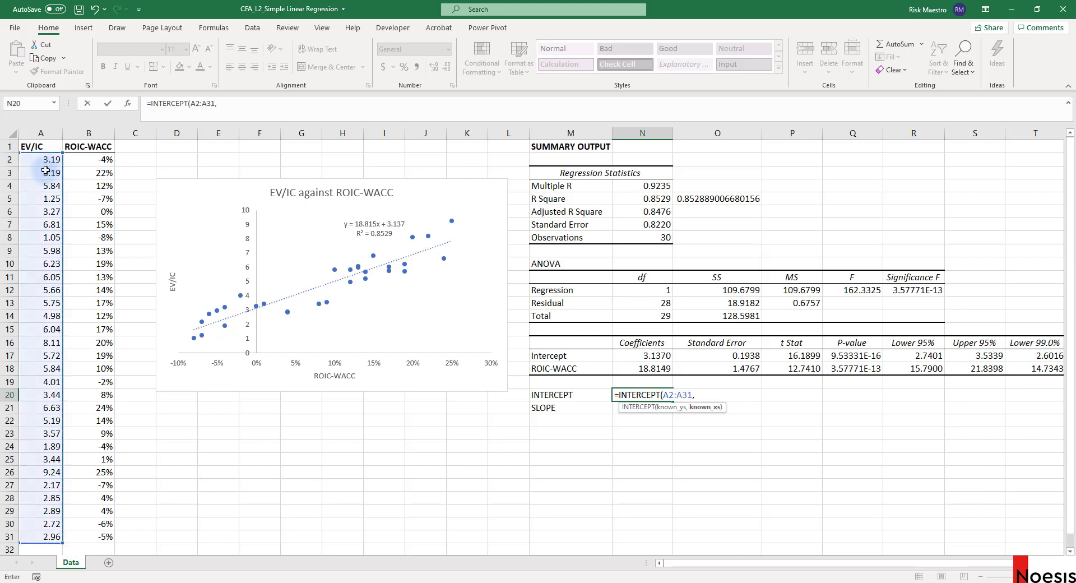
click(97, 153)
key(ctrl+shift+Down)
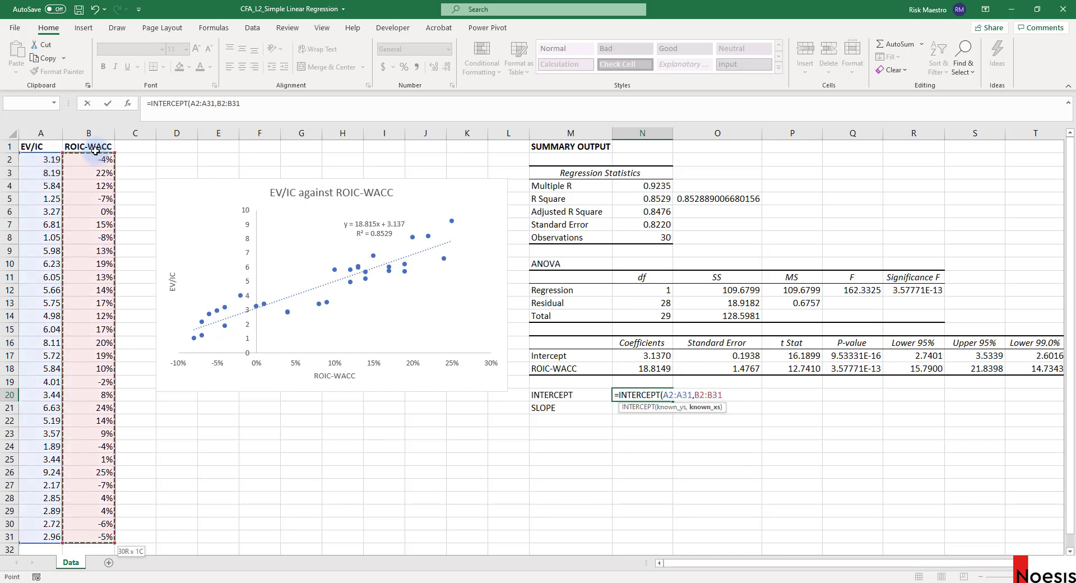
text())
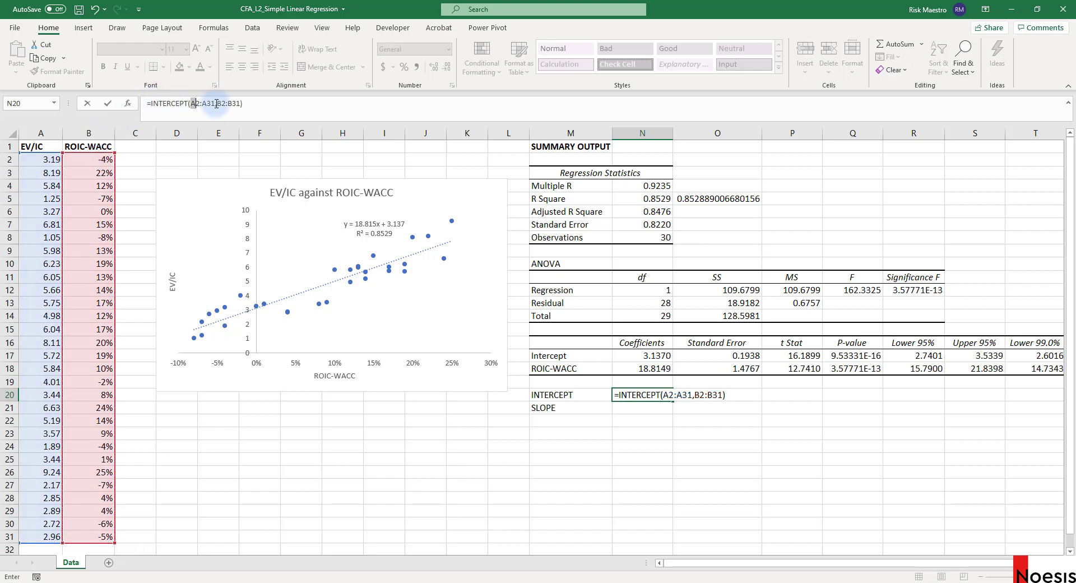
drag(191, 103, 240, 103)
key(Return)
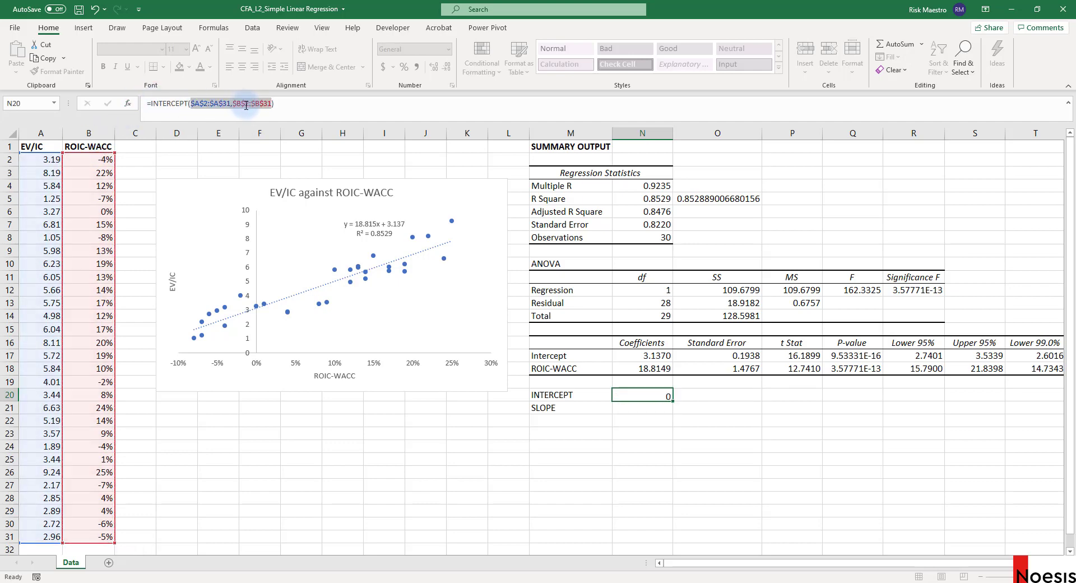
Copy the intercept formula down to N21 and change its function to get =SLOPE($A$2:$A$31,$B$2:$B$31)
click(645, 396)
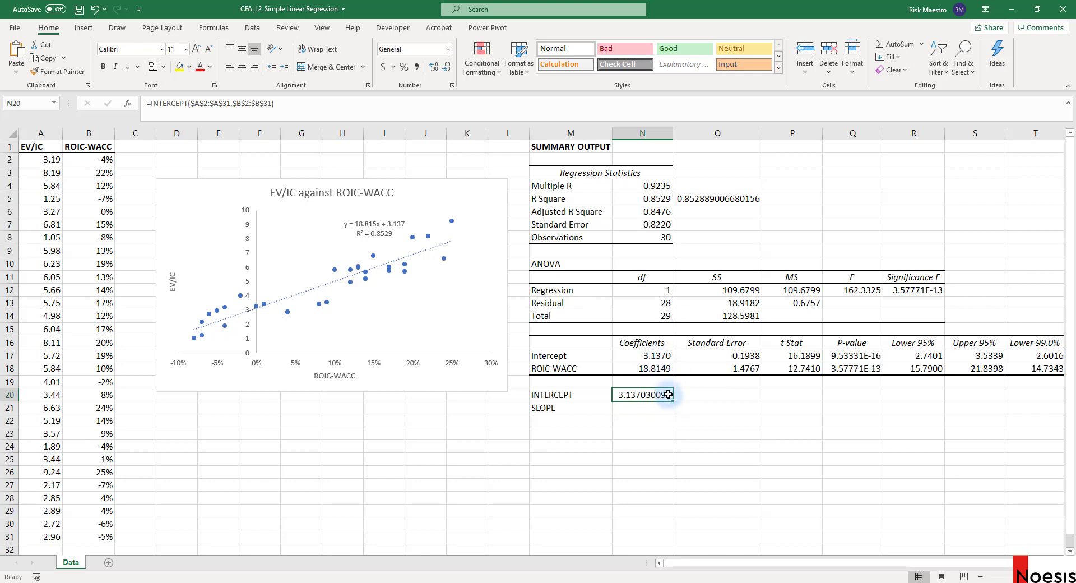
drag(668, 394, 689, 411)
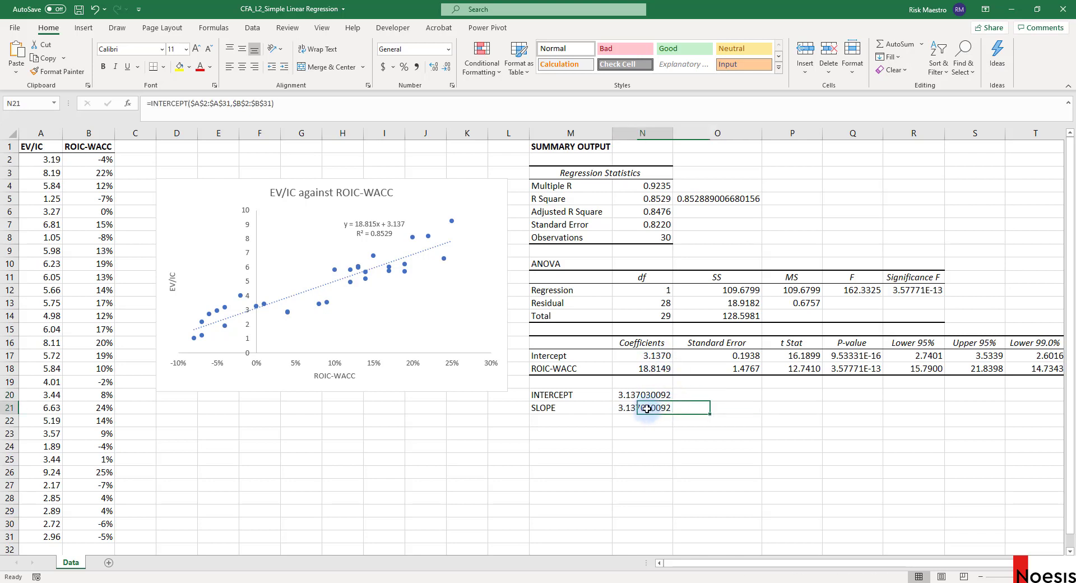
double_click(169, 104)
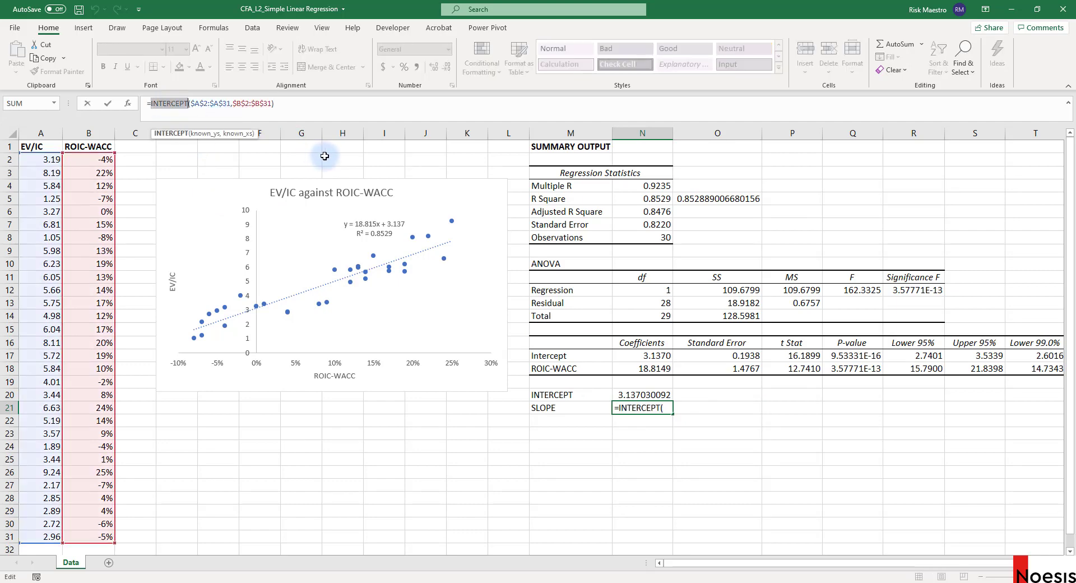
text(SLOPE)
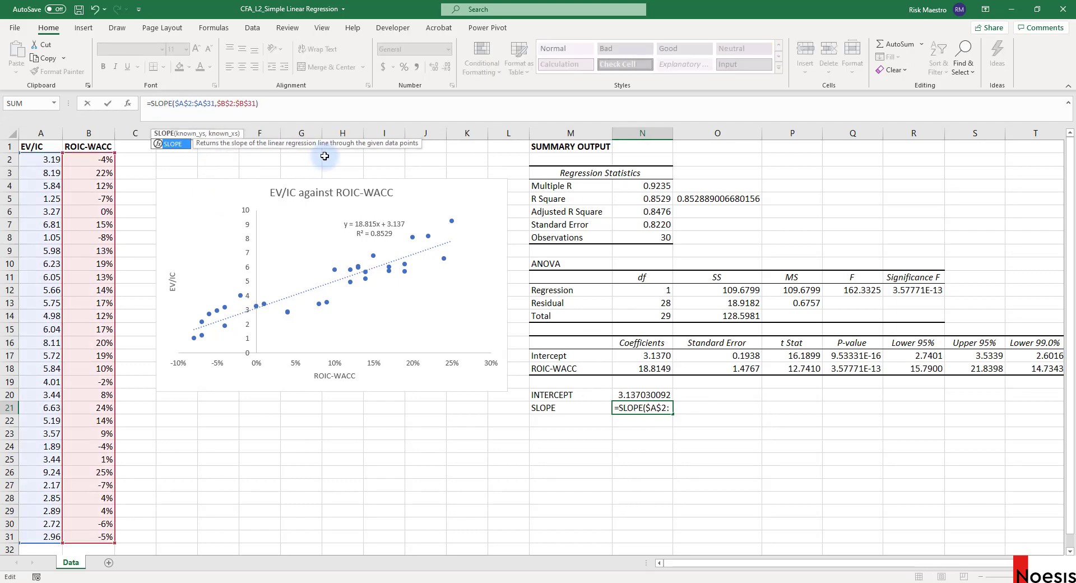
key(Return)
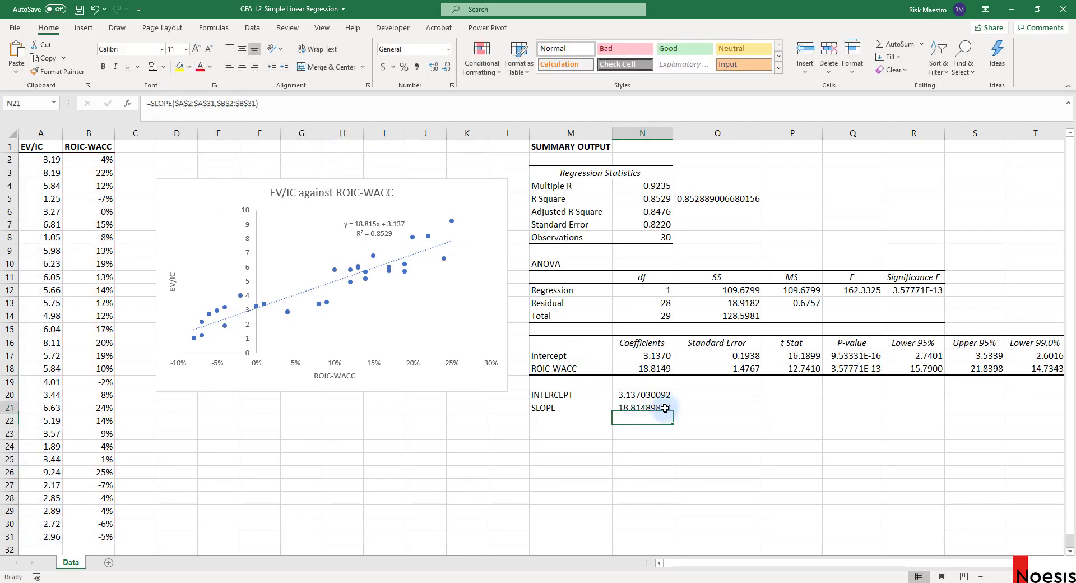
click(664, 408)
Format the intercept and slope results in N20:N21 to four decimal places
drag(655, 396, 657, 406)
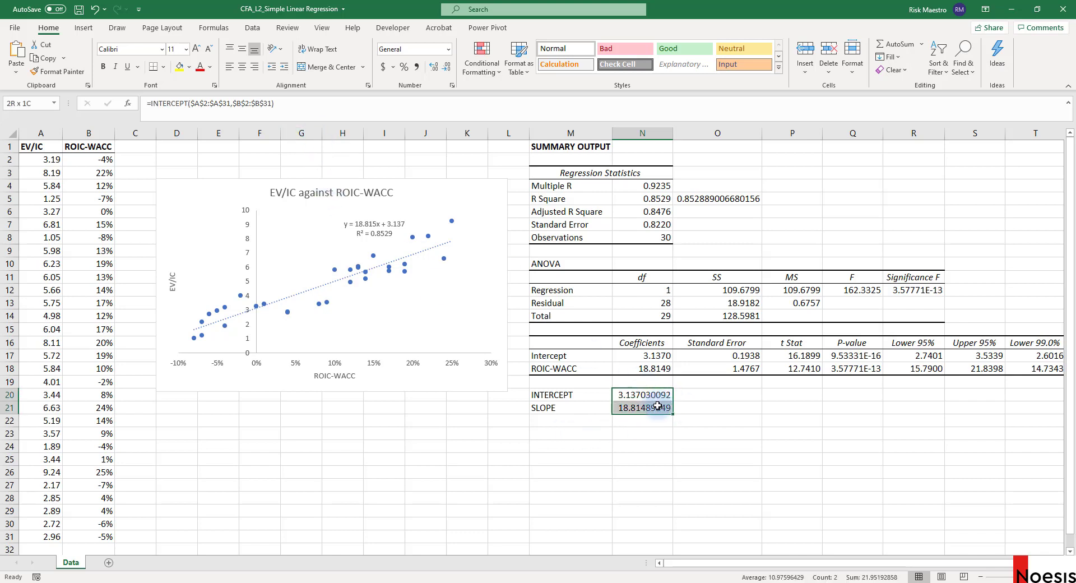
click(434, 68)
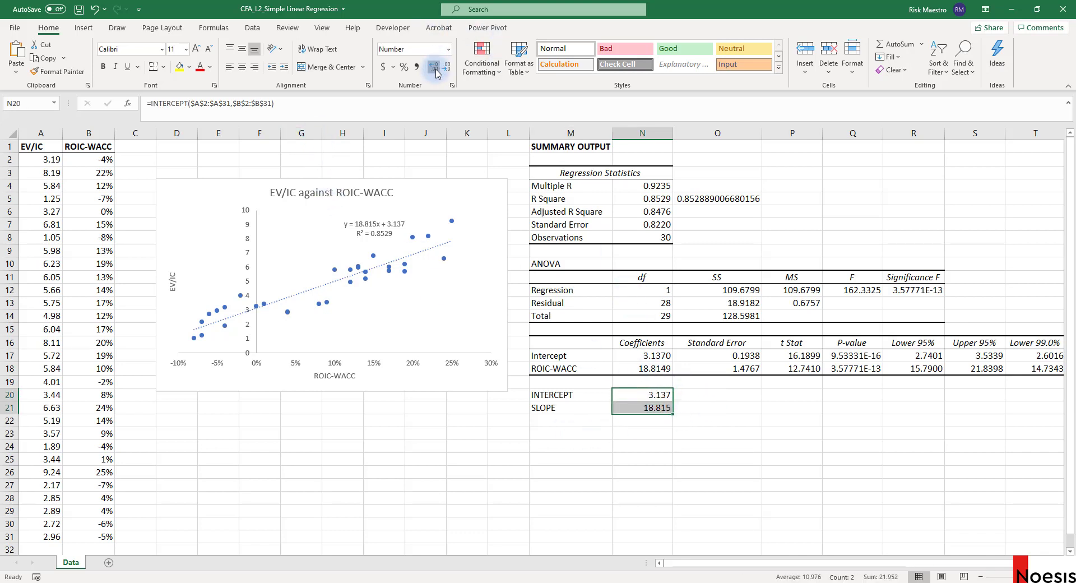
click(435, 69)
click(691, 409)
drag(660, 396, 657, 411)
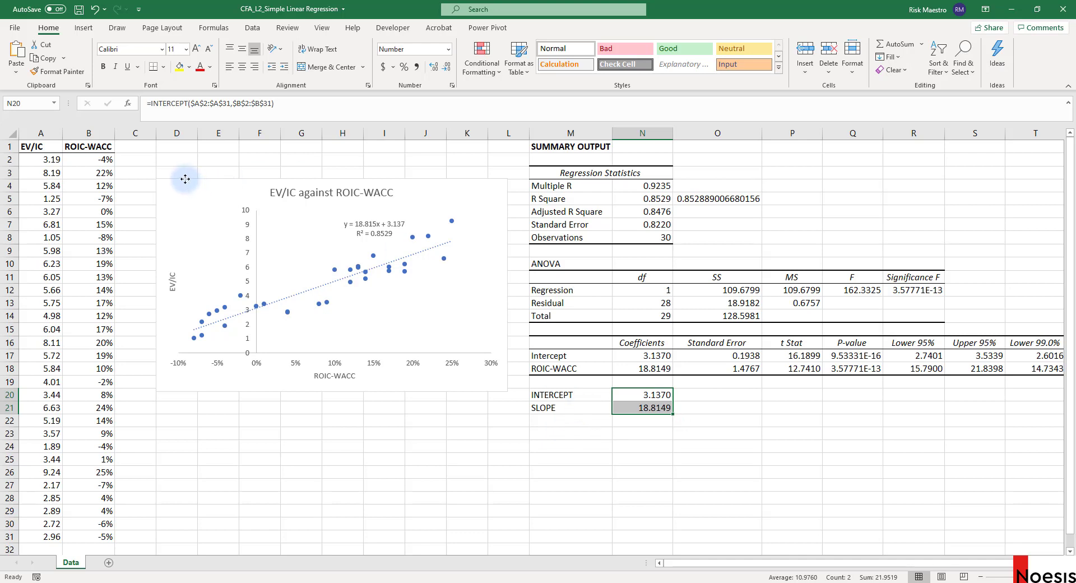
Move the EV/IC against ROIC-WACC chart below the INTERCEPT and SLOPE rows, starting at about cell M23
drag(220, 211, 515, 430)
click(515, 430)
scroll(607, 367, down, 2)
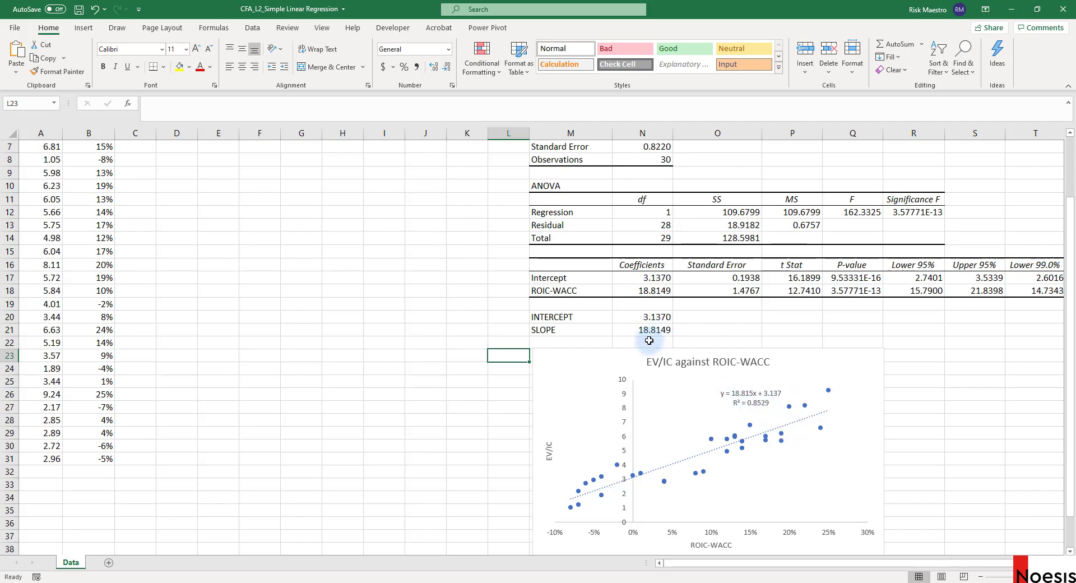
click(426, 356)
scroll(125, 288, up, 2)
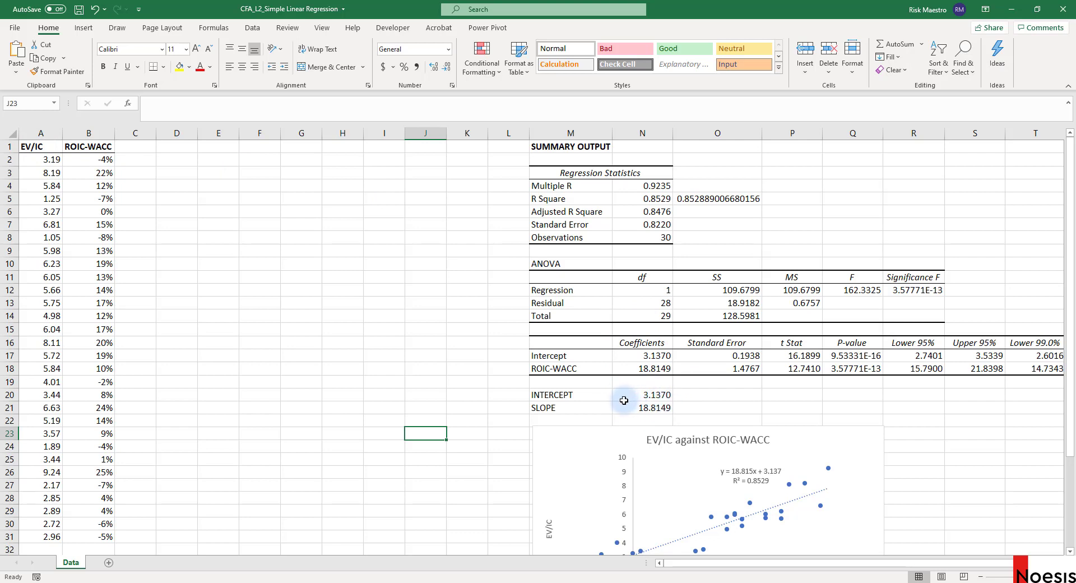
Add the bold header Pred_EV/IC in cell C1 and fit column C to its width
click(138, 152)
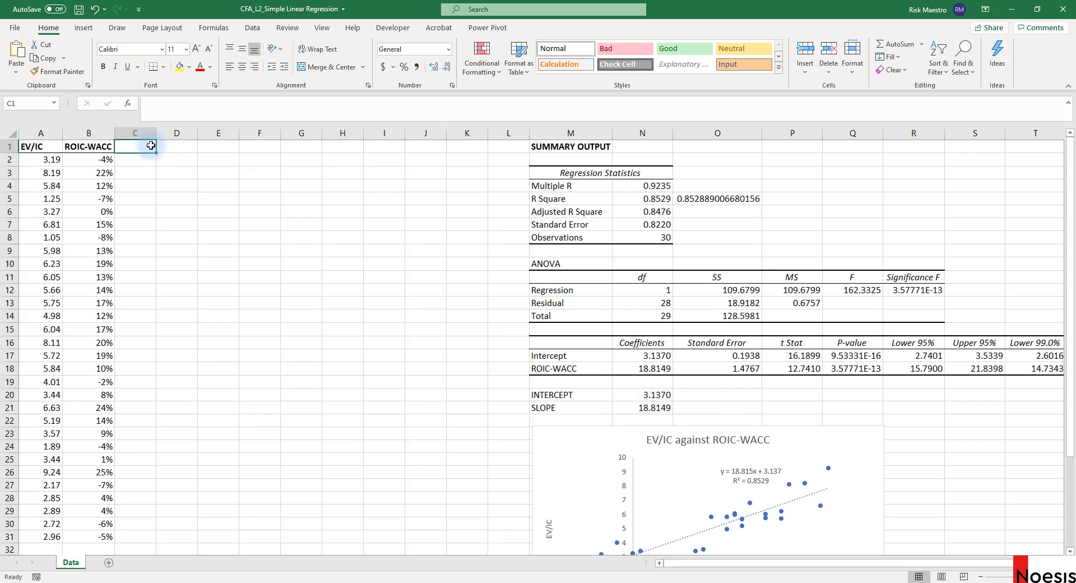
text(Pred_EV/IC)
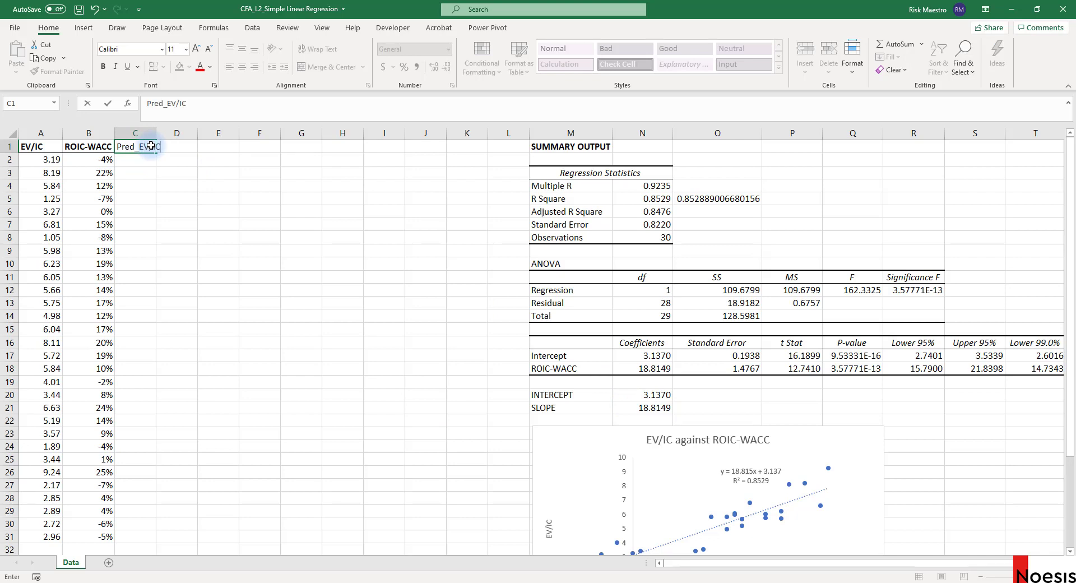
key(Return)
key(Up)
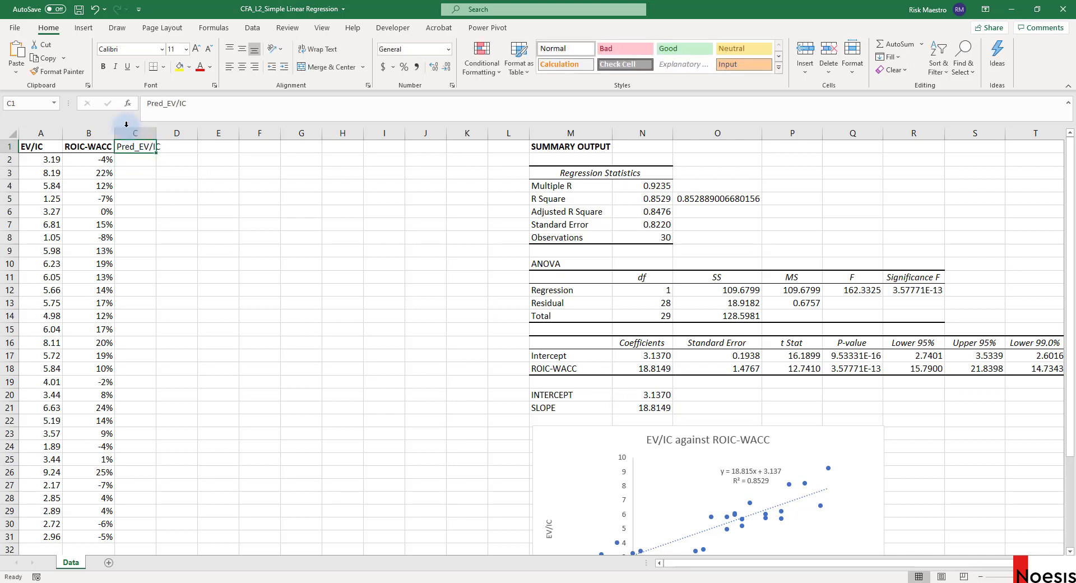
key(ctrl+b)
double_click(156, 133)
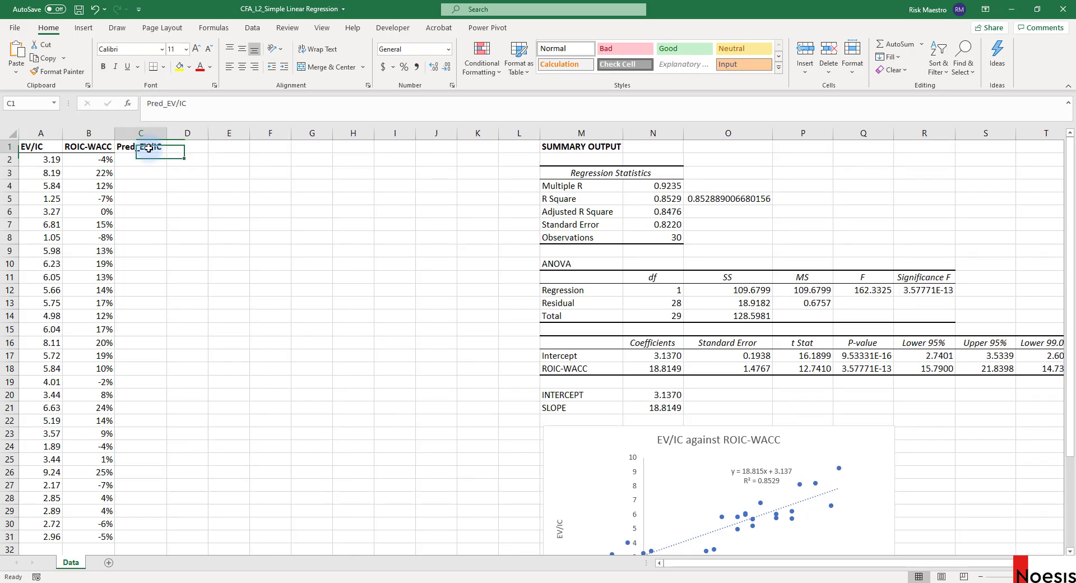
click(150, 161)
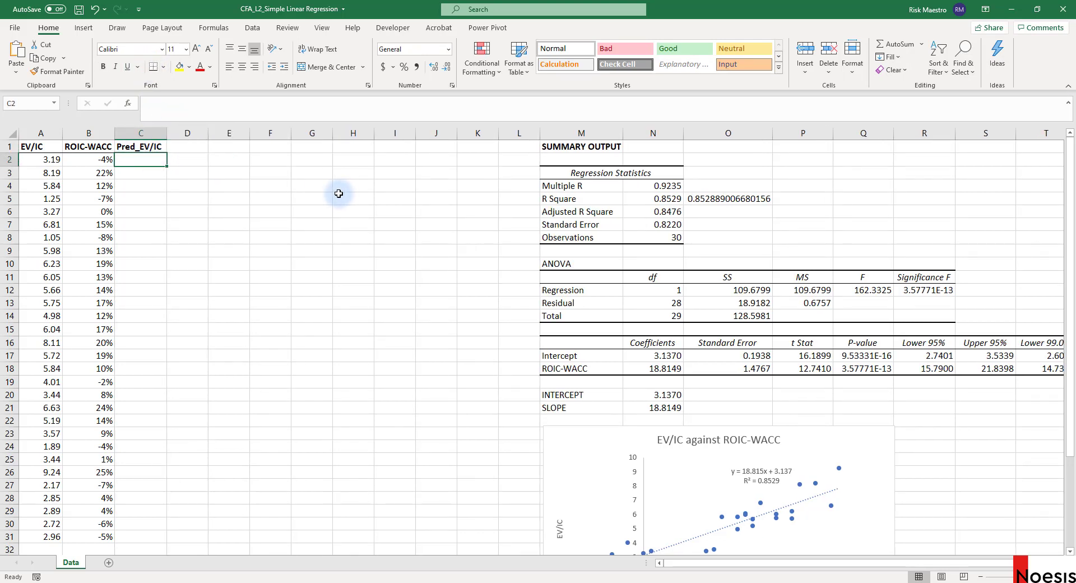
Write the regression equation EV/IC = b0 + b1(ROIC-WACC) in cell P1 in bold
click(795, 145)
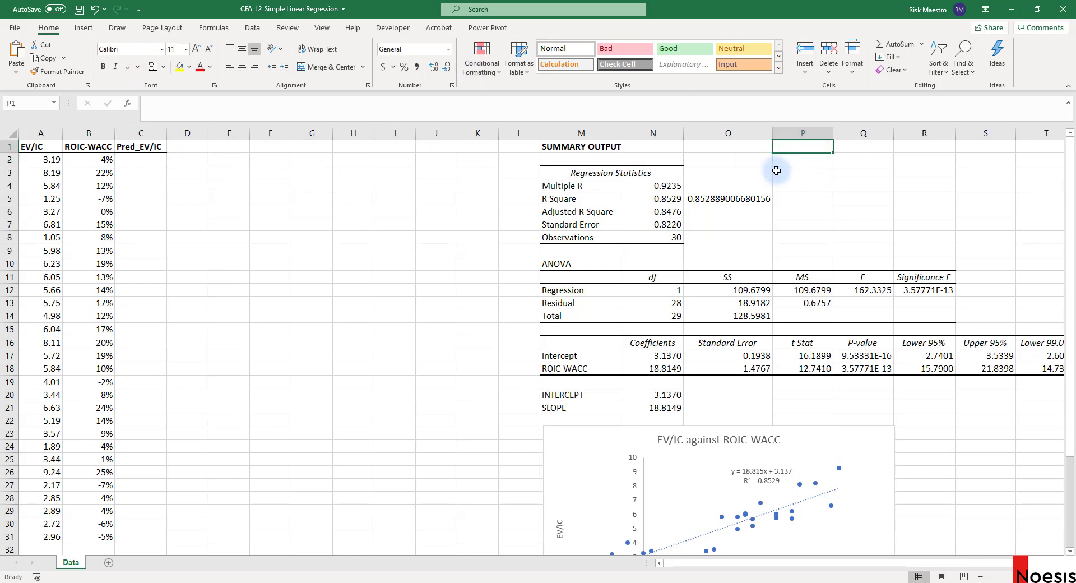
text(EV/IC = b0 + b1(ROIC-WACC)
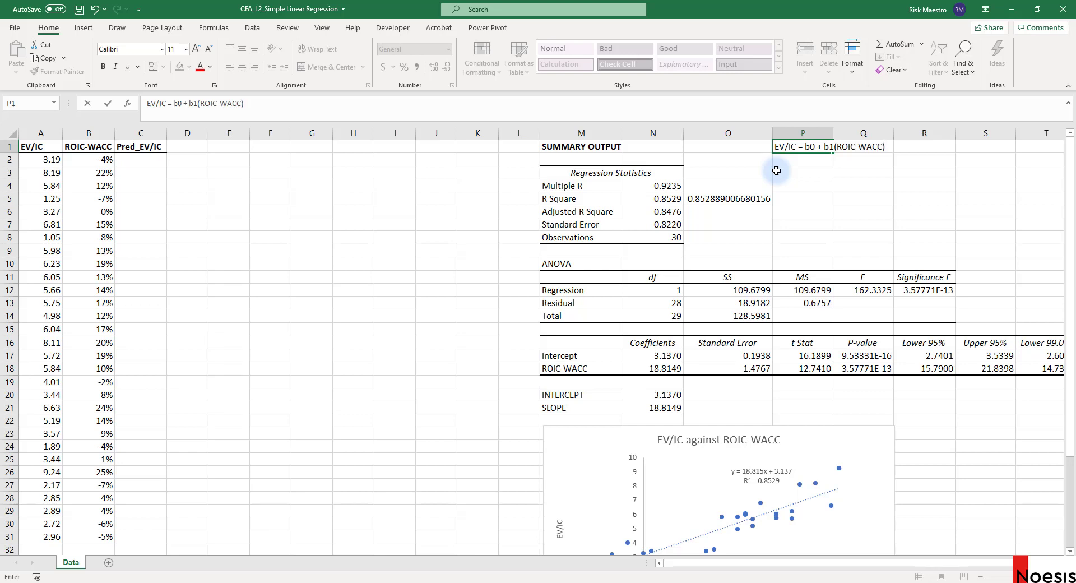
key(ctrl+Return)
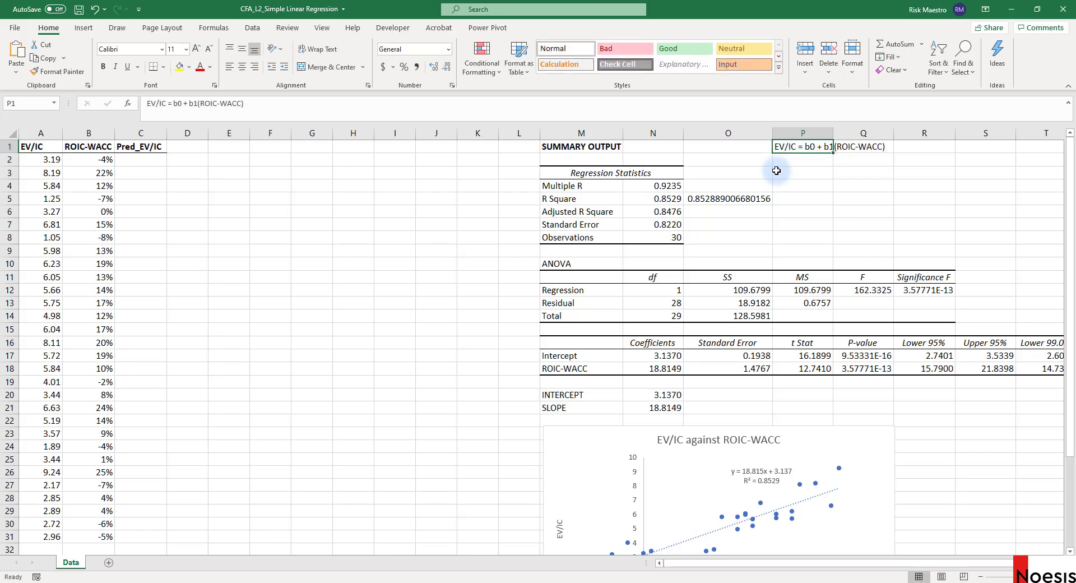
key(ctrl+b)
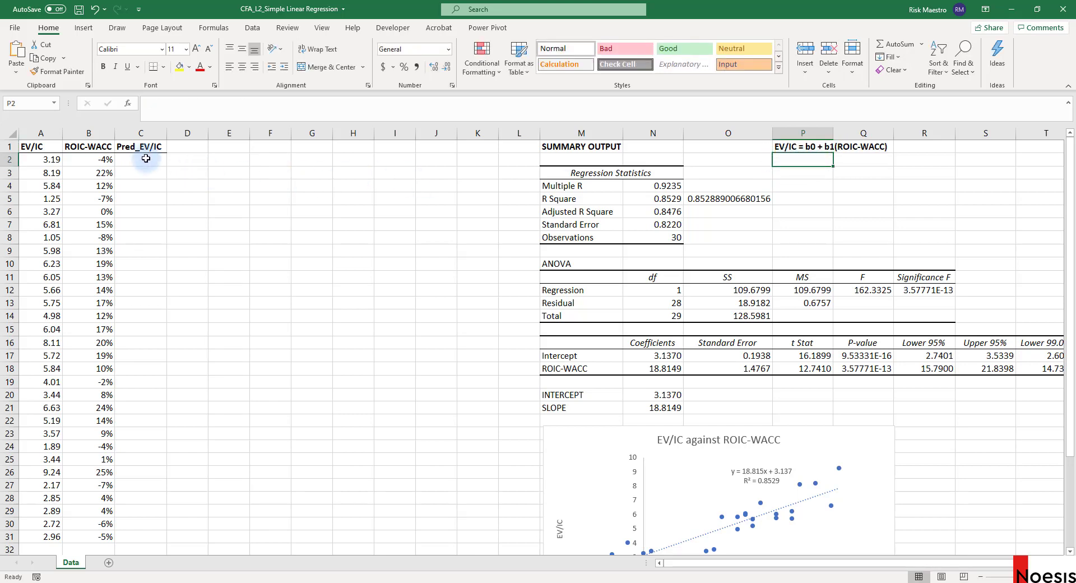
Enter the prediction formula =$N$17+$N$18*B2 in cell C2, using the regression coefficients
click(144, 159)
text(=)
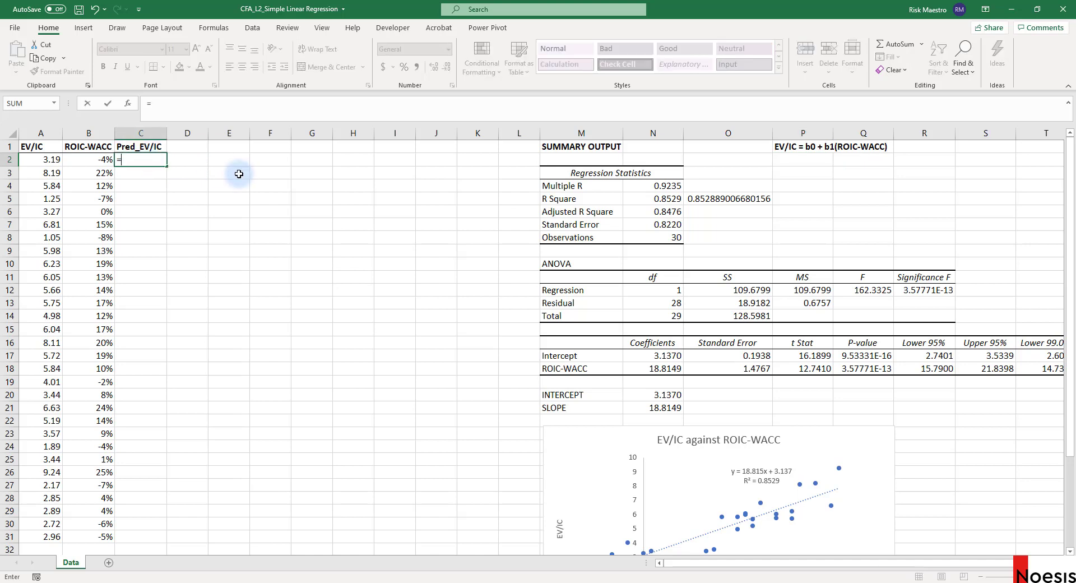
click(668, 355)
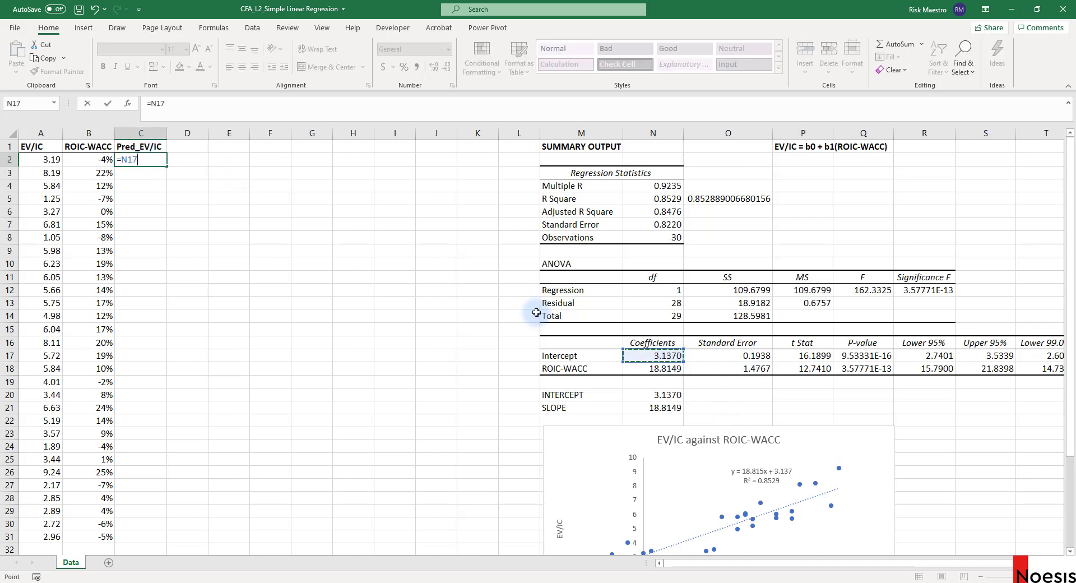
key(F4)
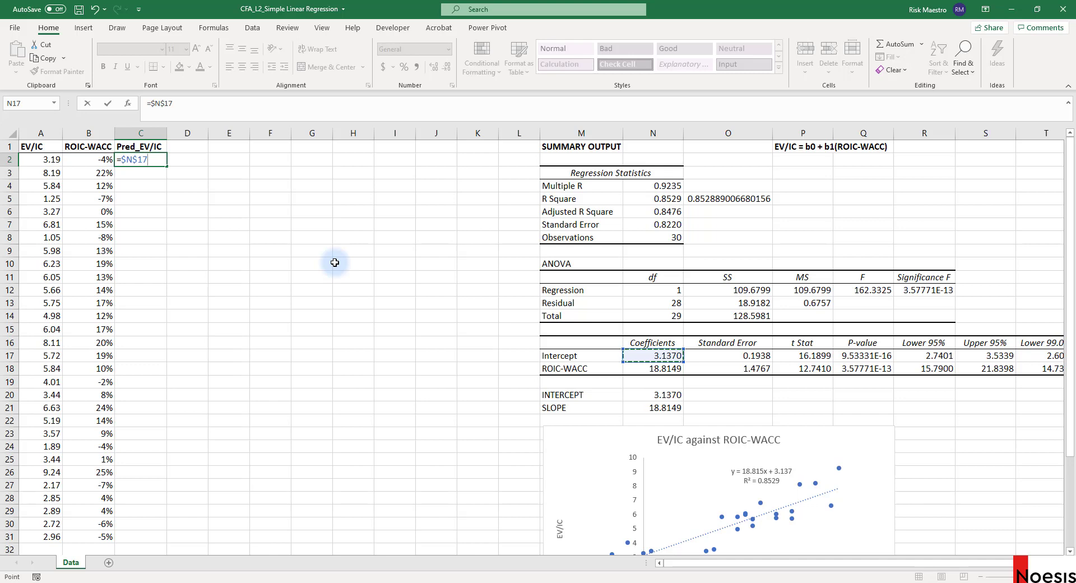
text(+)
click(663, 368)
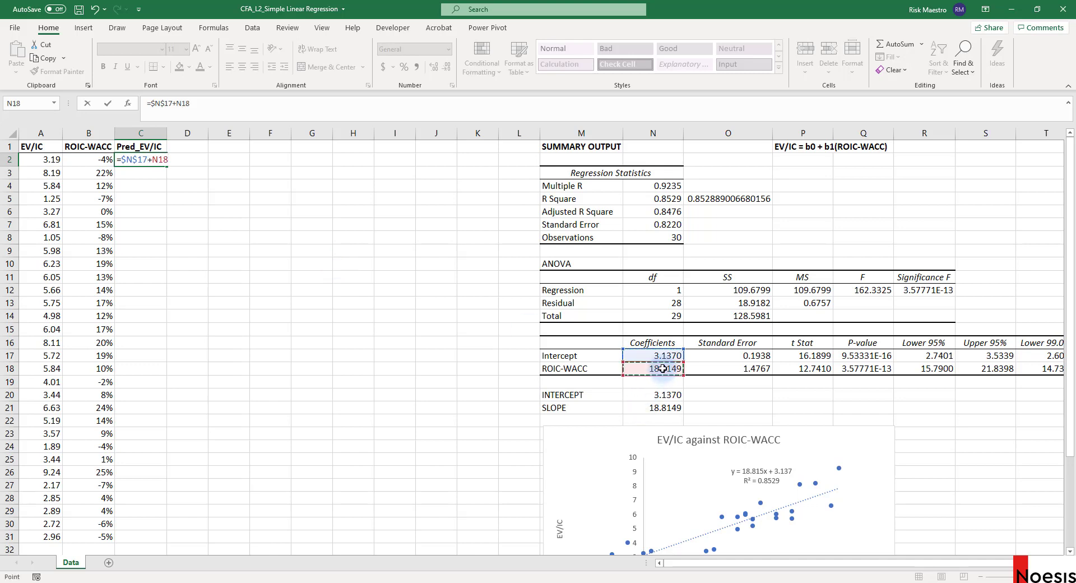
key(F4)
text(*)
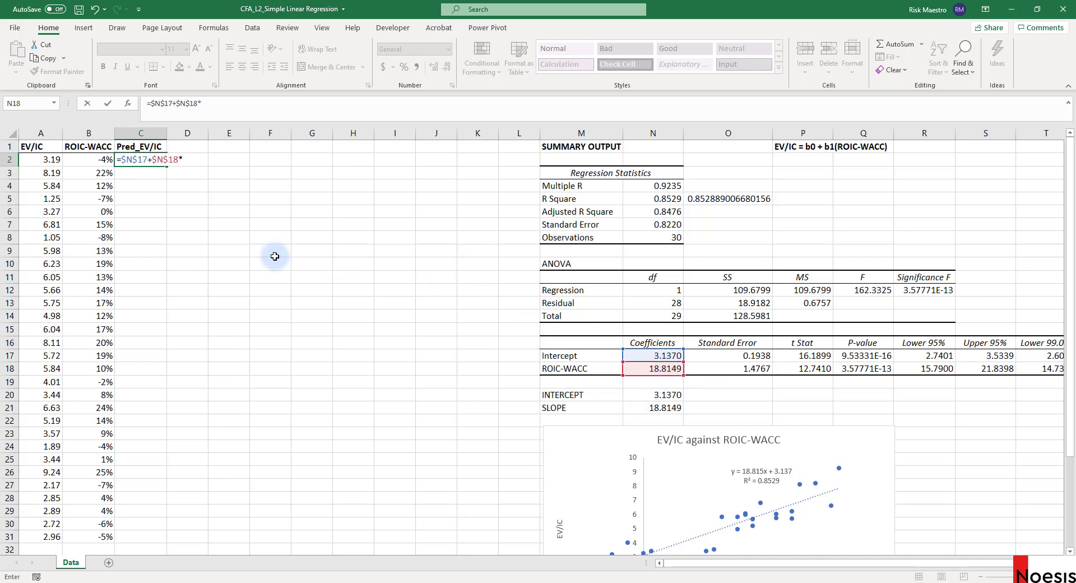
click(100, 159)
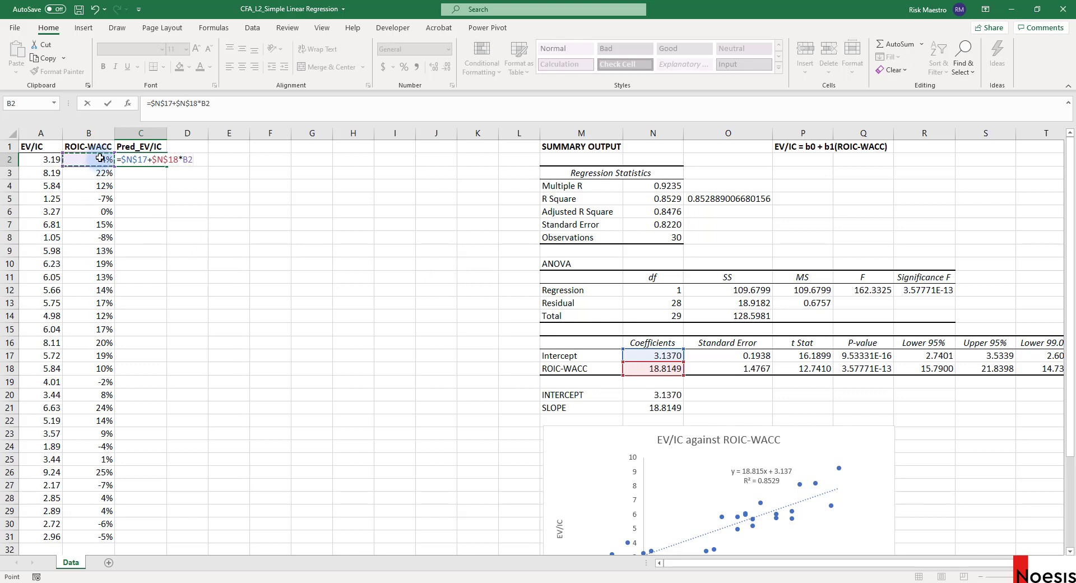
key(Return)
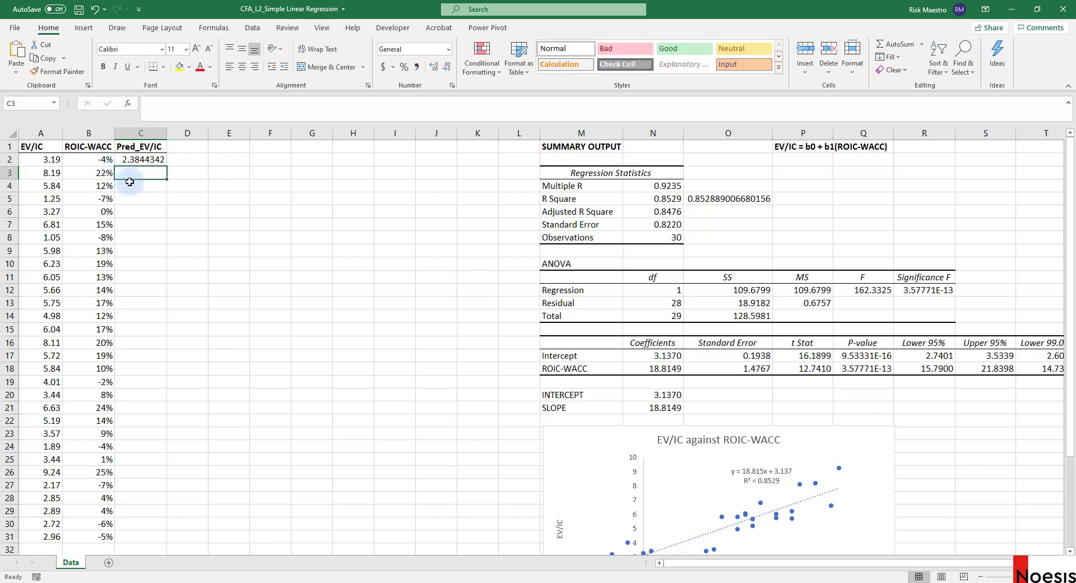
Copy the Pred_EV/IC formula from C2 down the column to C31
click(152, 160)
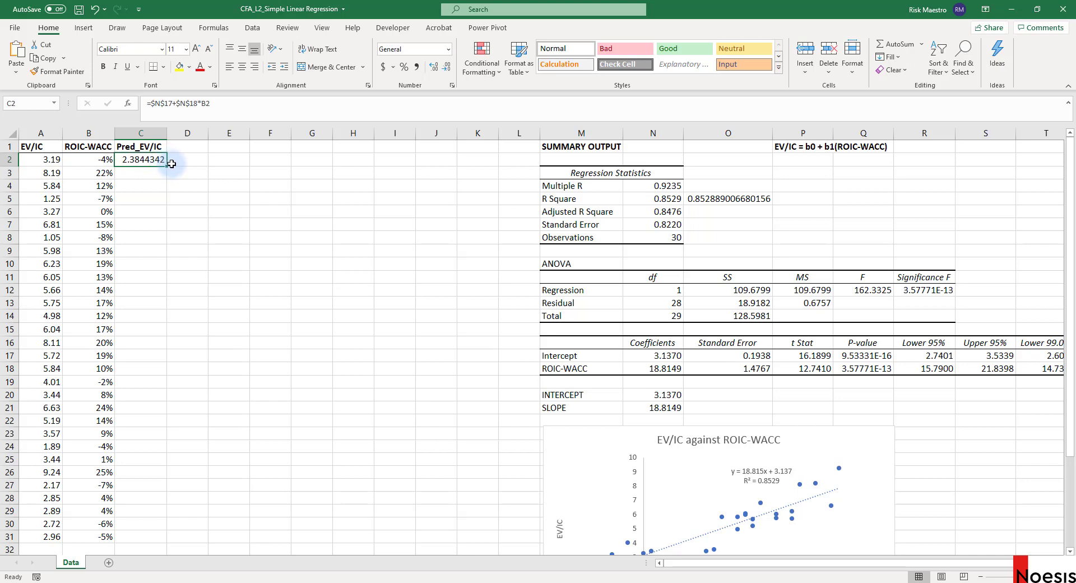
click(107, 159)
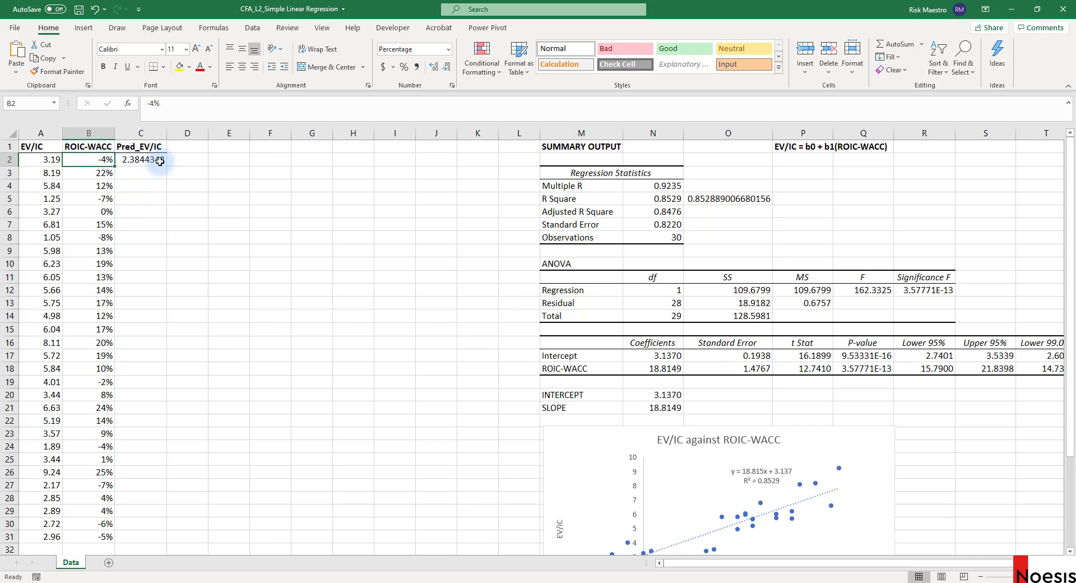
click(160, 161)
double_click(167, 165)
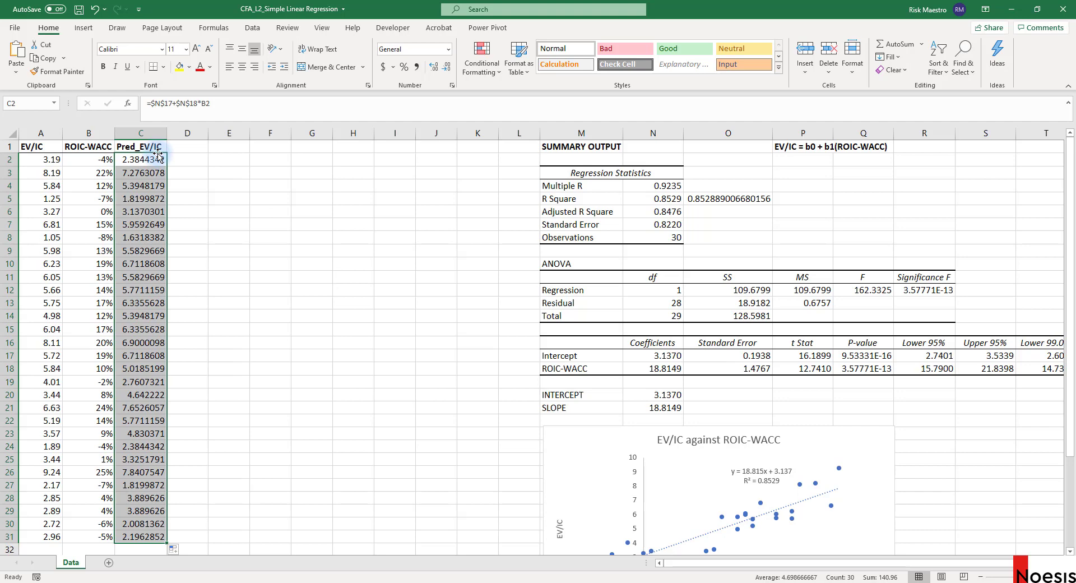
click(175, 160)
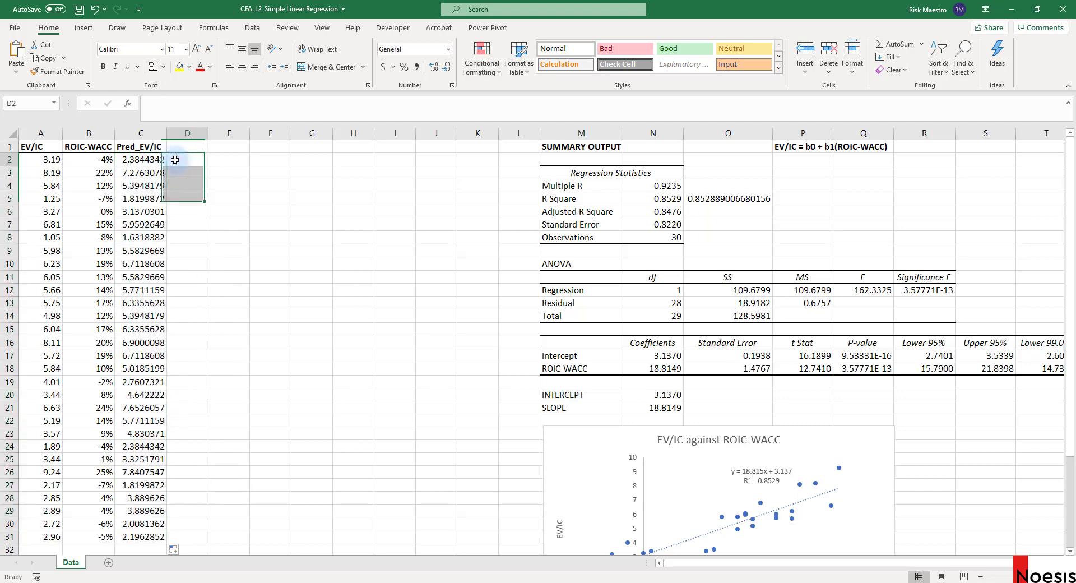
click(153, 160)
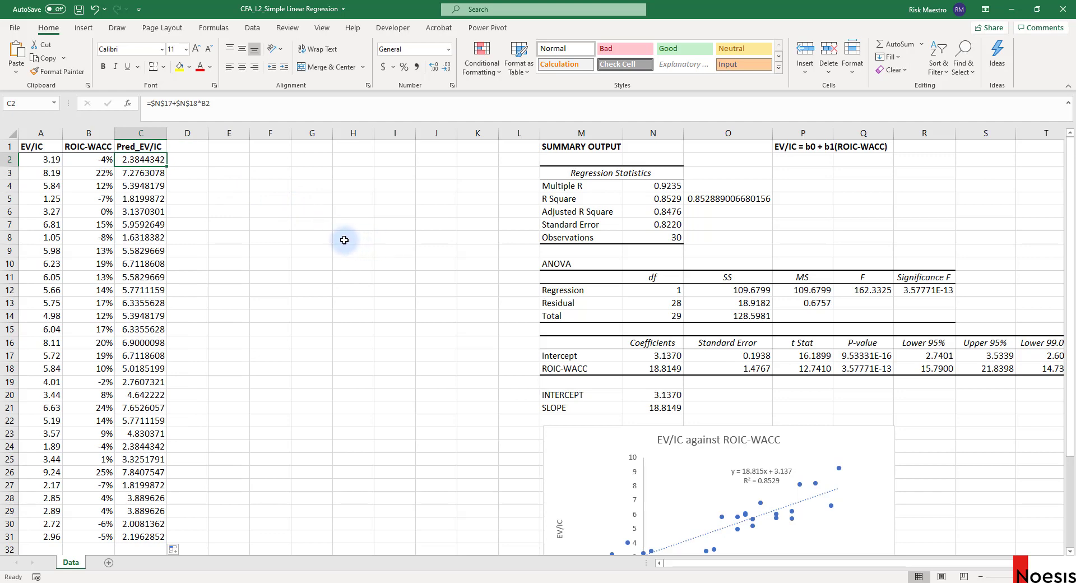
Enter =TREND($A$2:$A$31,$B$2:$B$31,B2,1) in cell D2 to cross-check the predicted value
click(197, 161)
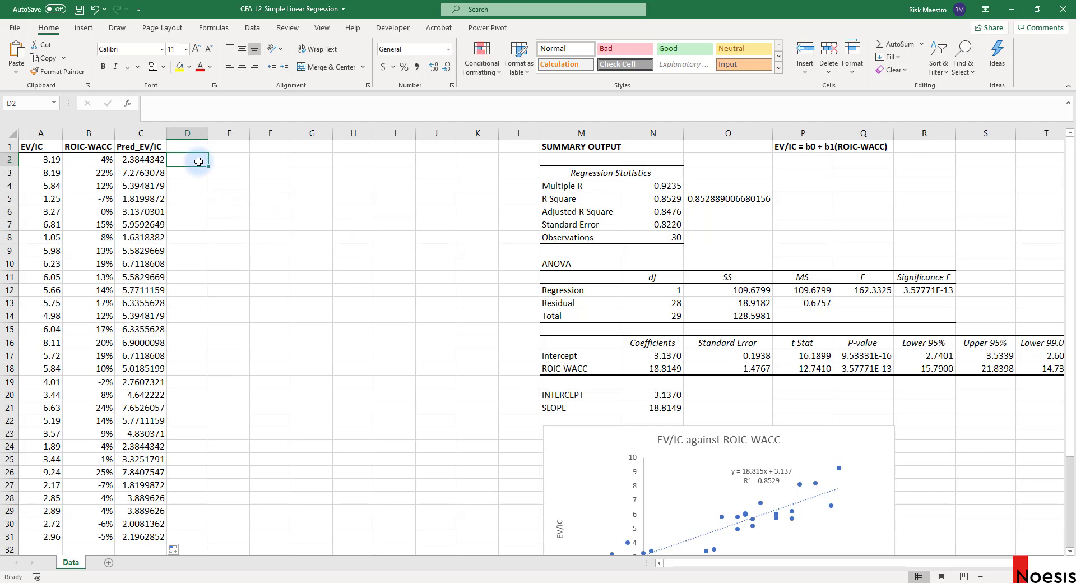
text(=TREND()
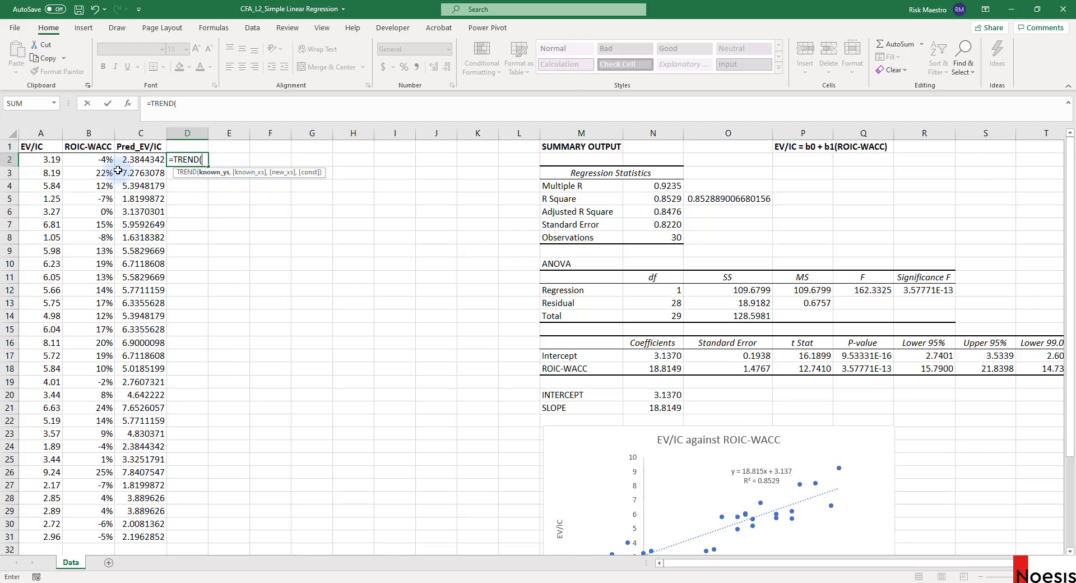
drag(49, 160, 51, 536)
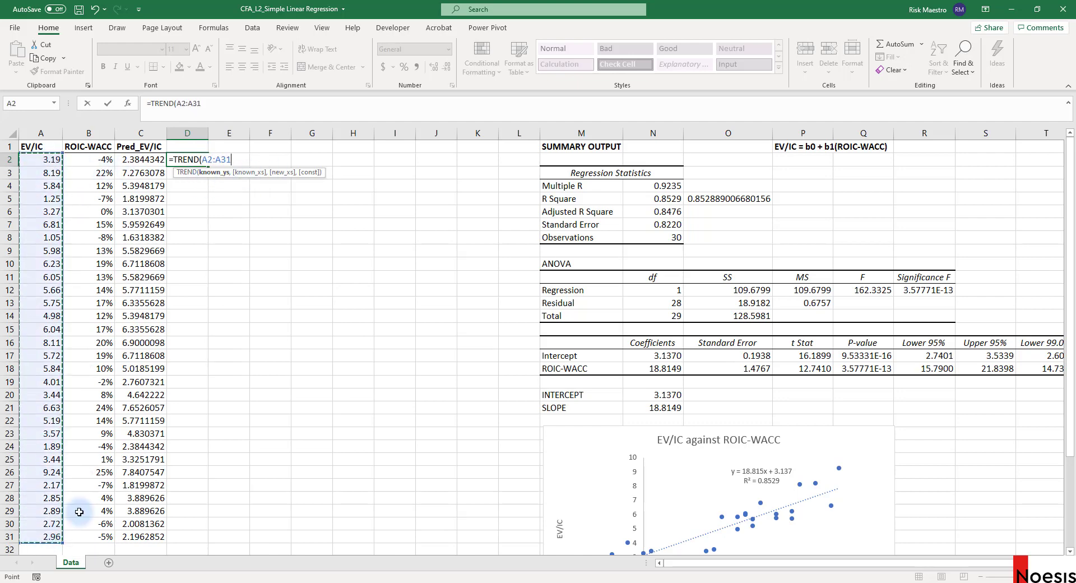
text(,)
click(85, 160)
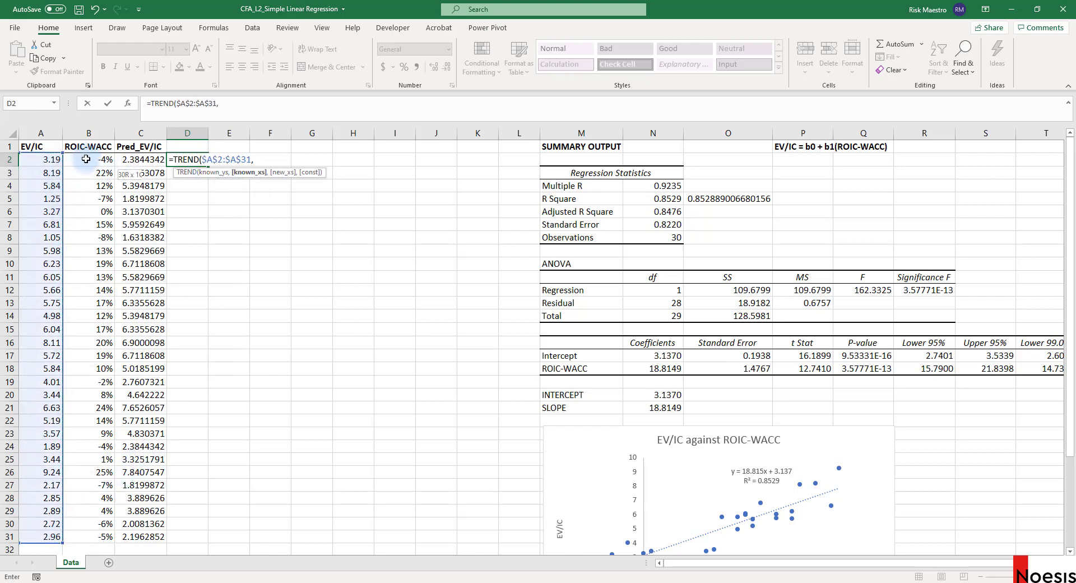
drag(85, 160, 90, 536)
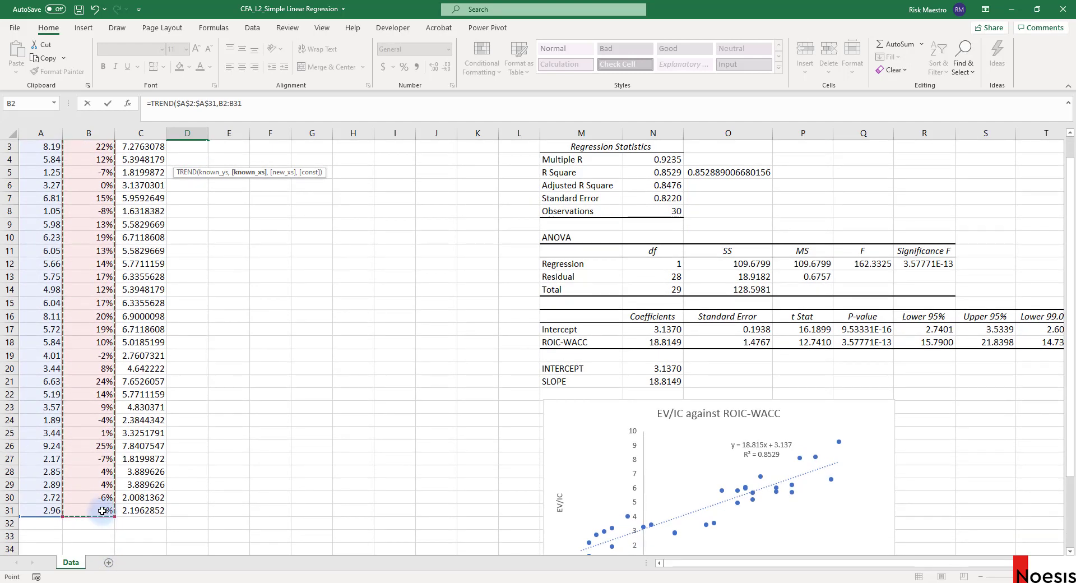
key(F4)
text(,)
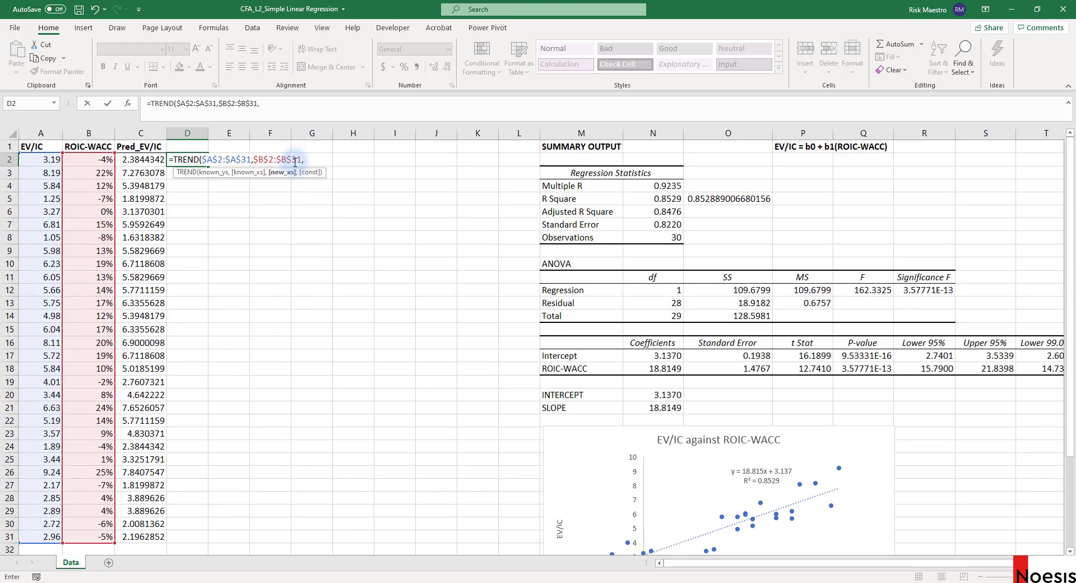
click(98, 160)
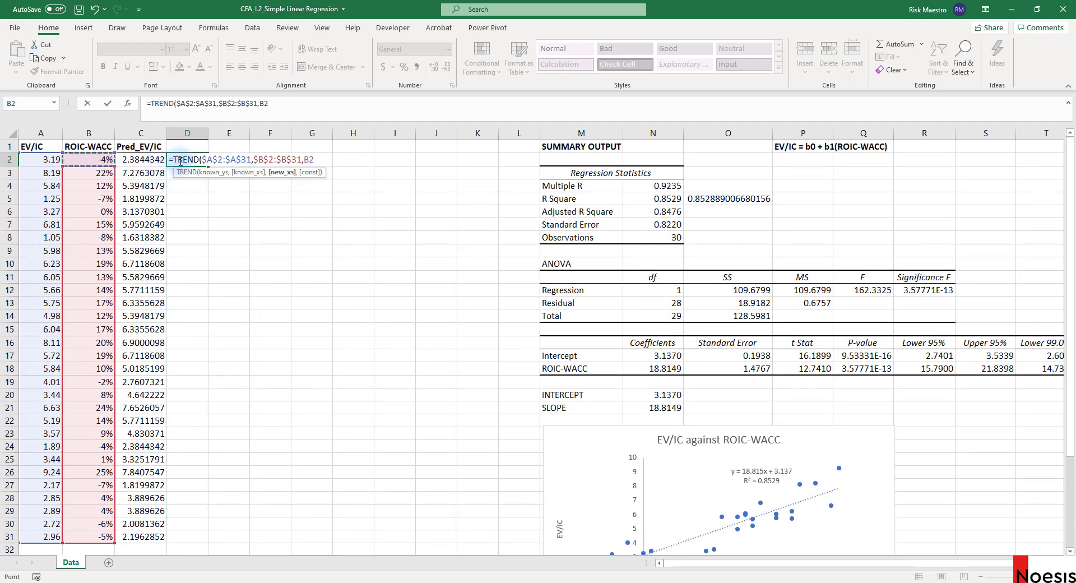
text(,1)
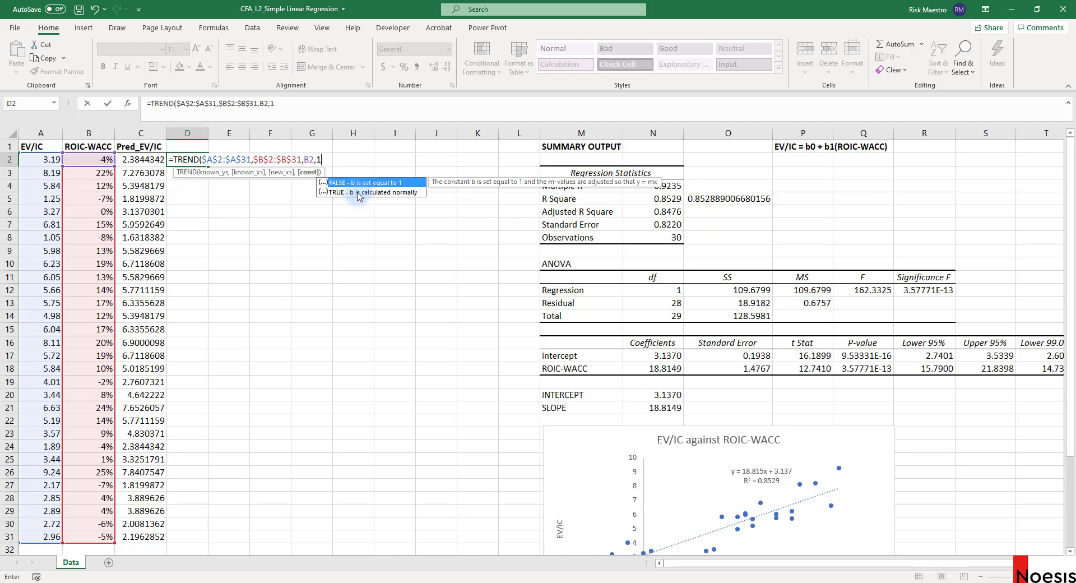
text())
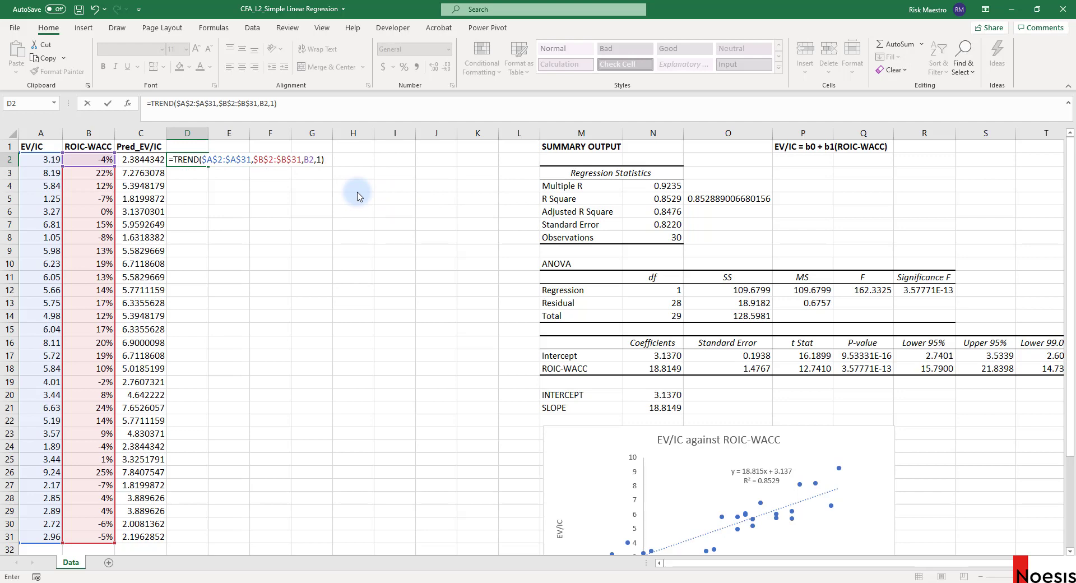
key(Return)
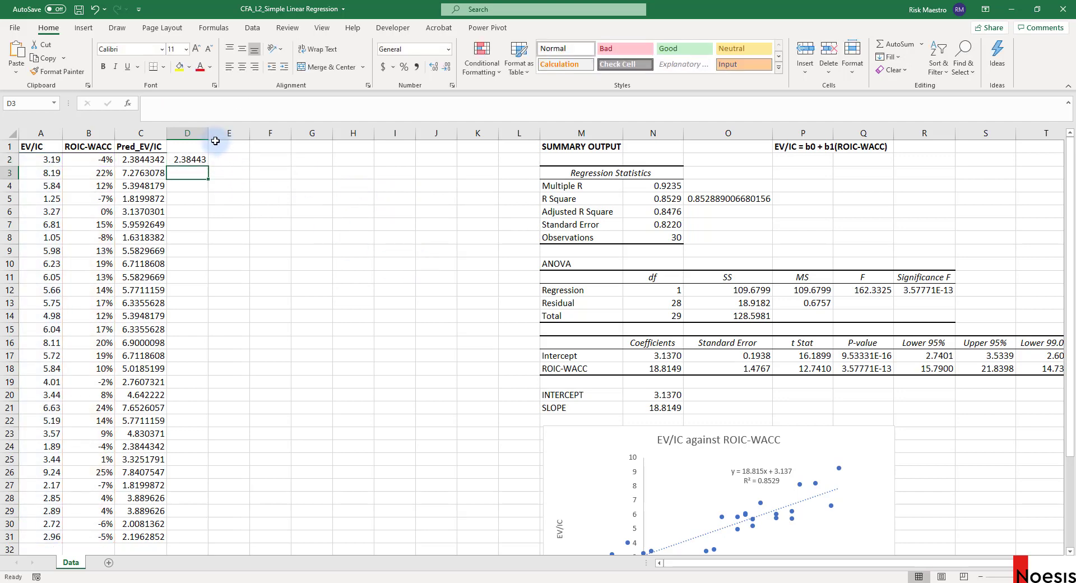
Widen column D, copy the TREND formula down to D31 and compare the results with column C
drag(213, 135, 225, 134)
click(218, 159)
double_click(224, 166)
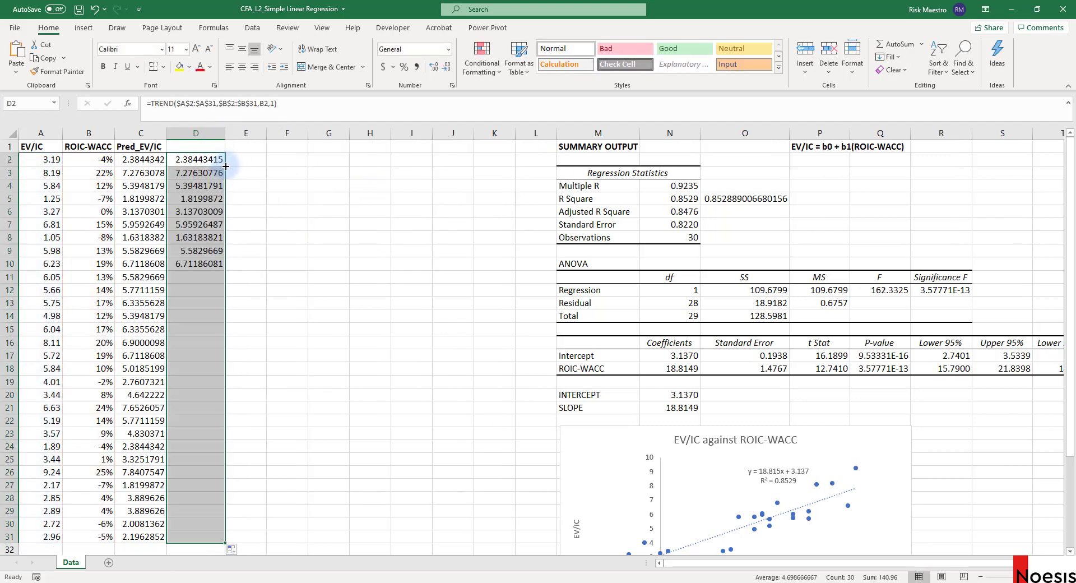
click(148, 172)
click(185, 211)
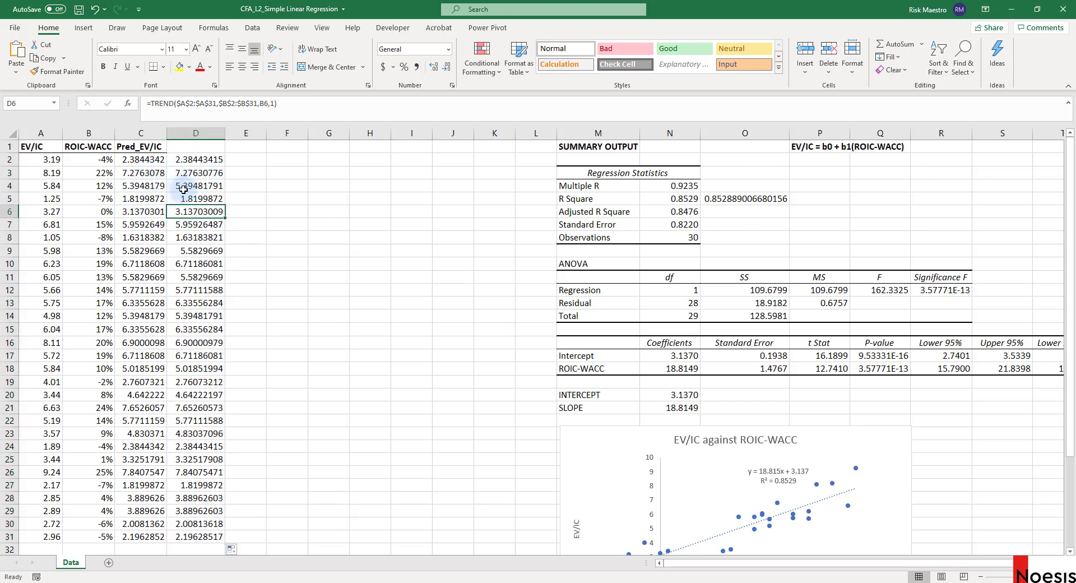
Enter =FORECAST.LINEAR(B2,$A$2:$A$31,$B$2:$B$31) in cell E2 as a second check of the prediction
click(239, 160)
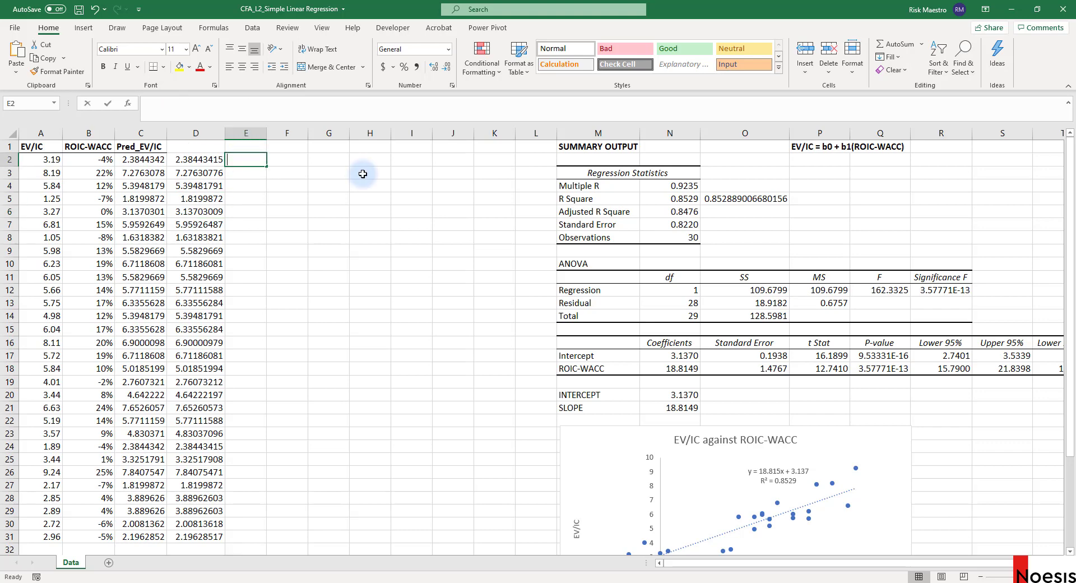
text(=forec)
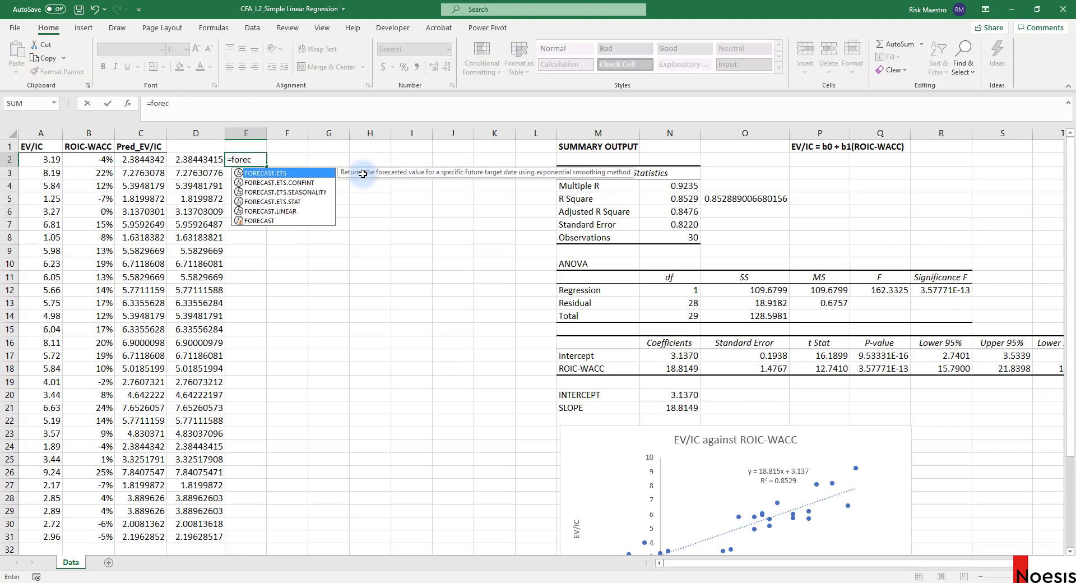
key(Down)
key(Down)
key(Down)
key(Down)
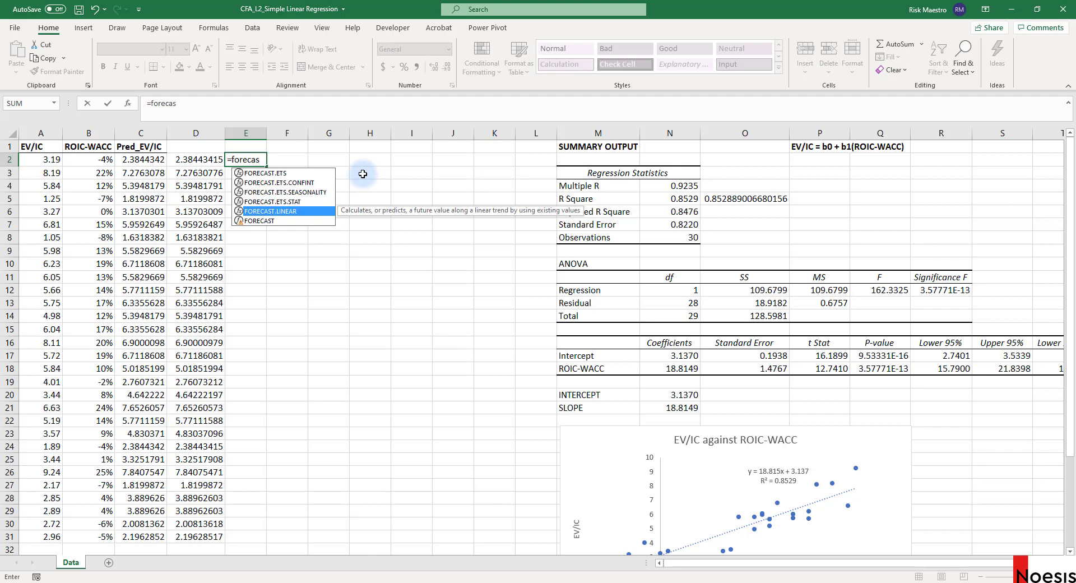
text(cas)
key(Tab)
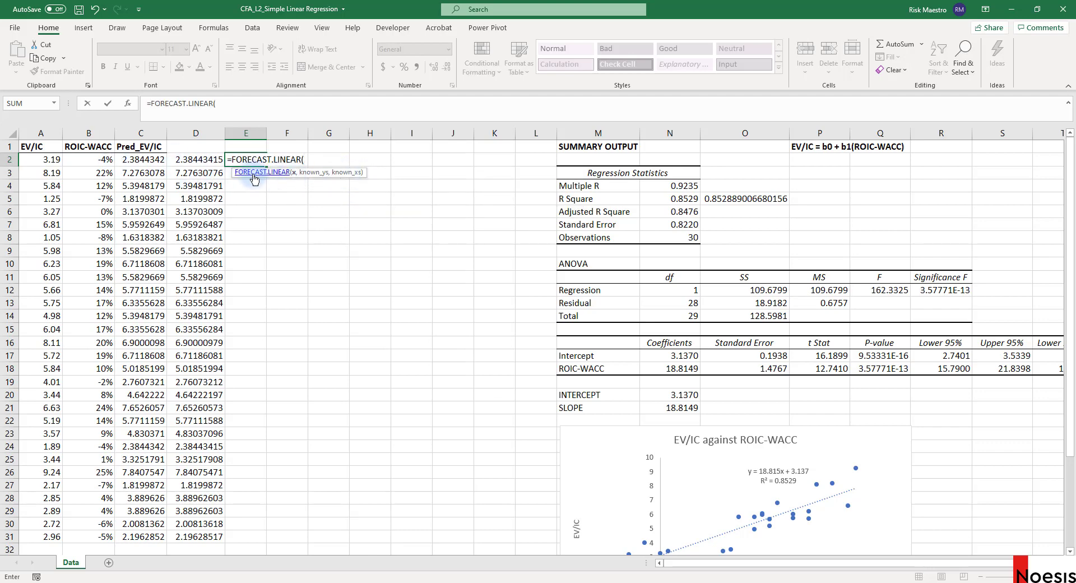
click(92, 159)
text(,)
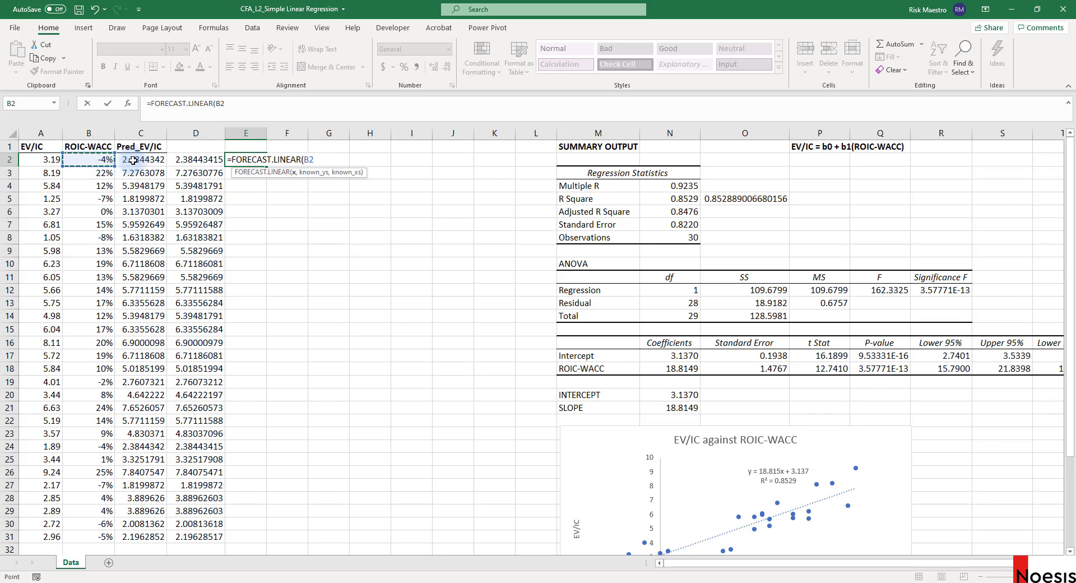
drag(42, 162, 46, 536)
key(F4)
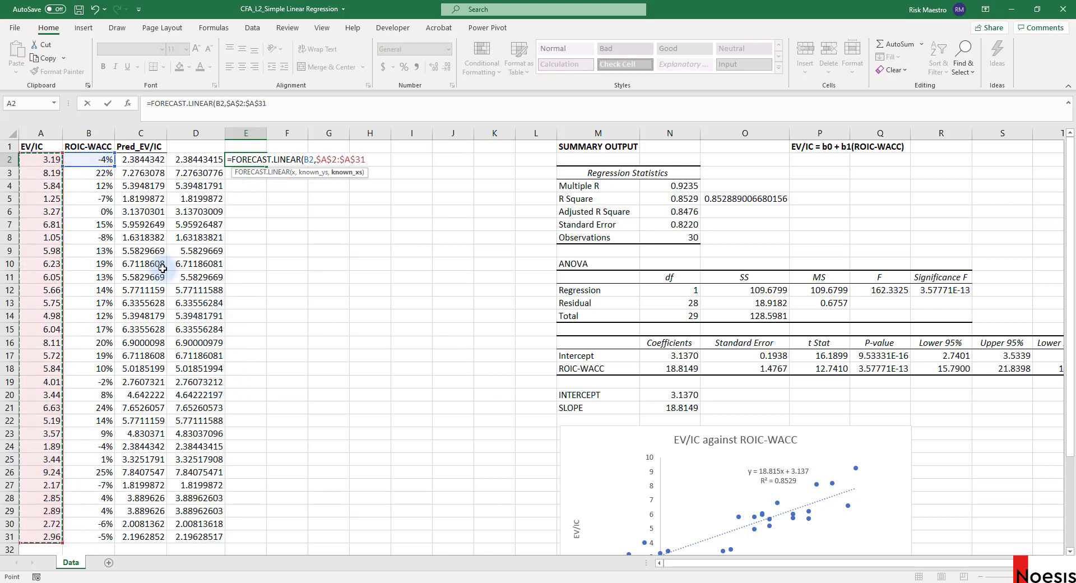
text(,)
drag(86, 159, 96, 535)
key(F4)
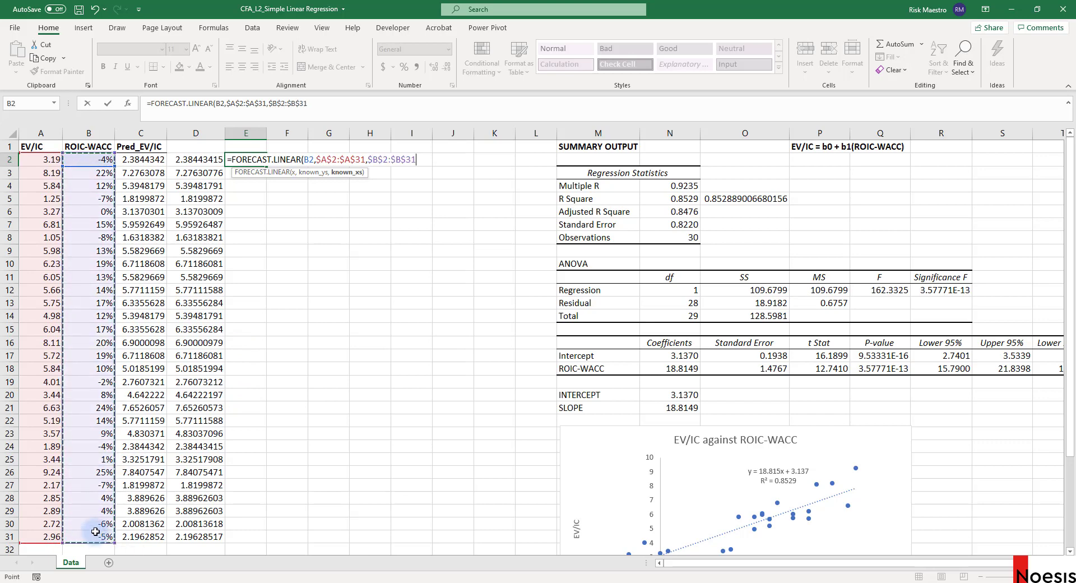
text())
key(Return)
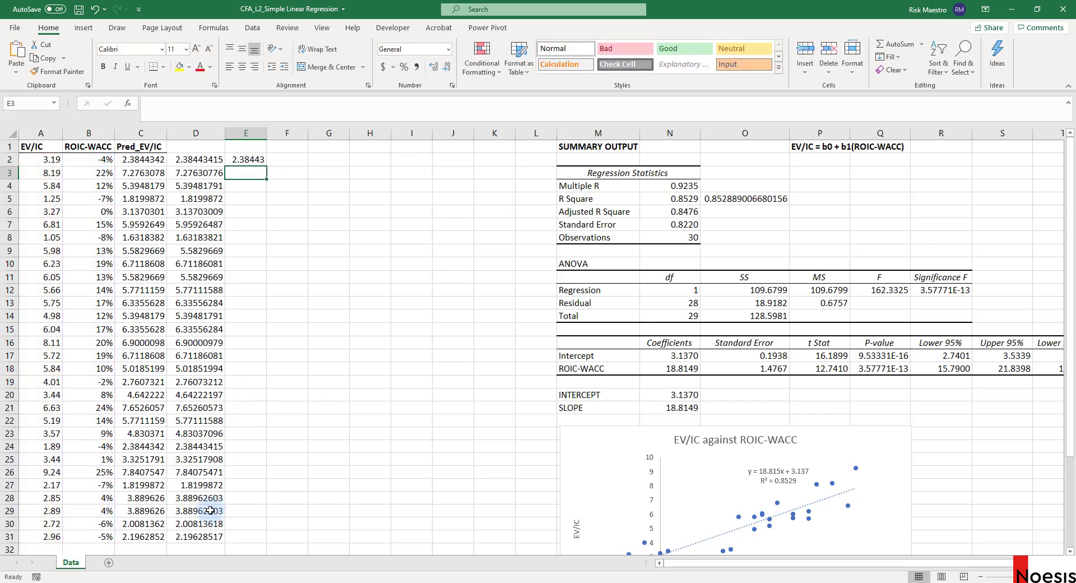
Copy the FORECAST.LINEAR formula down to E31 and fit column E to its contents
click(250, 160)
double_click(266, 165)
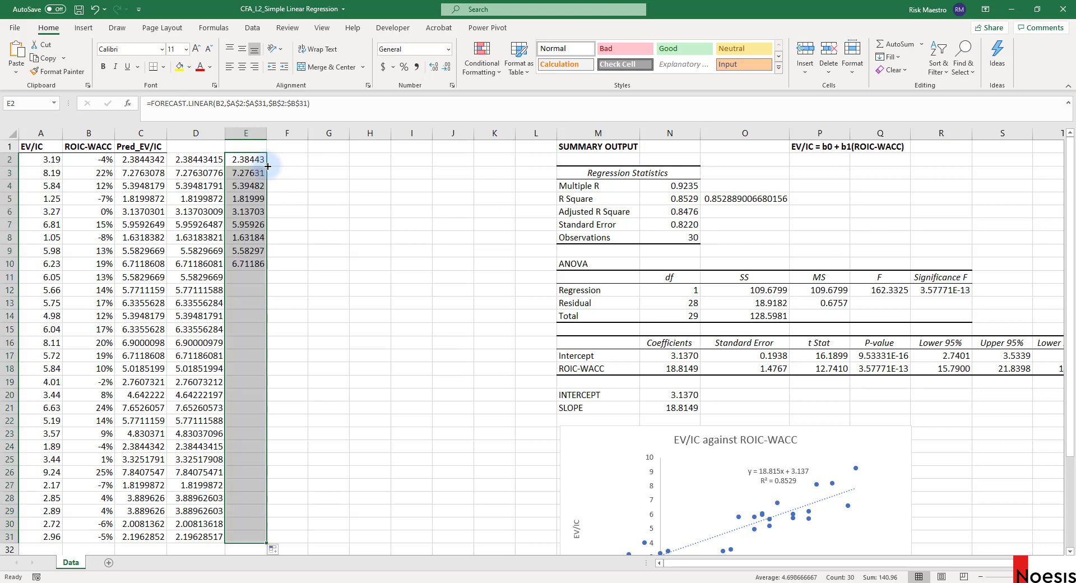
double_click(266, 133)
click(306, 186)
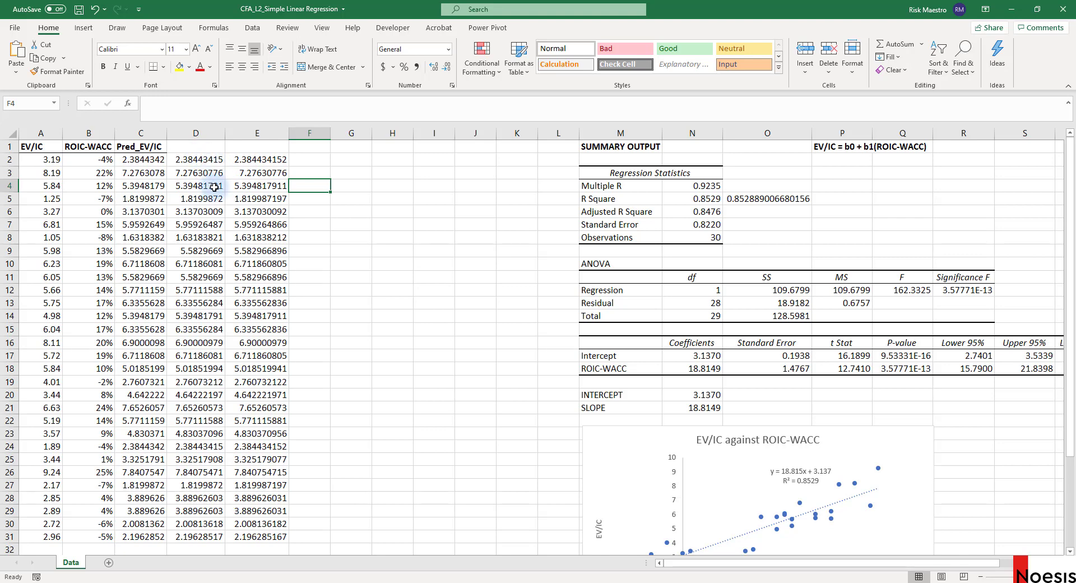
Clear the TREND and FORECAST.LINEAR results from columns D and E
drag(197, 145, 257, 547)
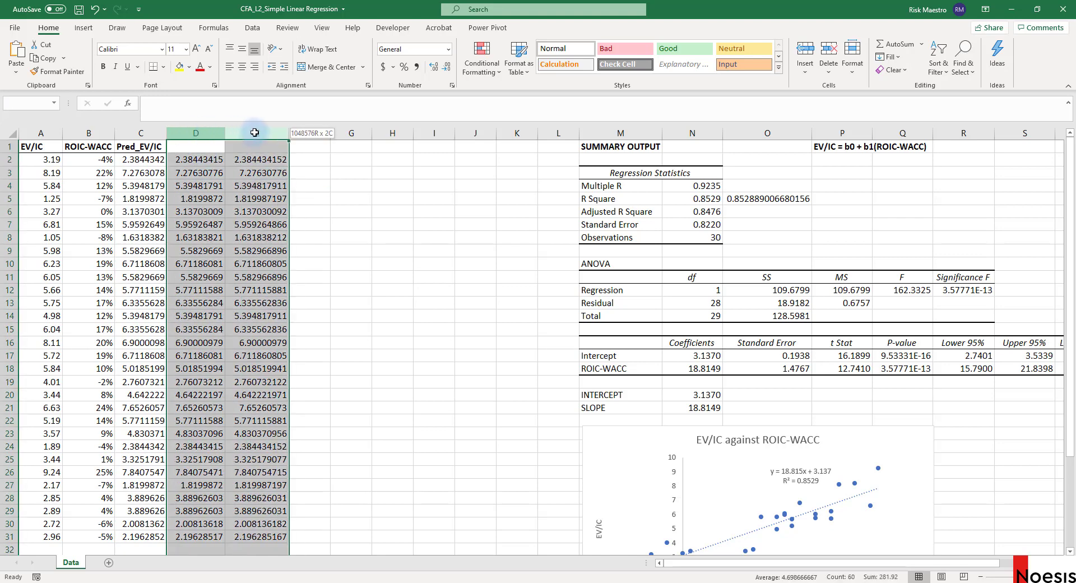
key(Delete)
click(153, 158)
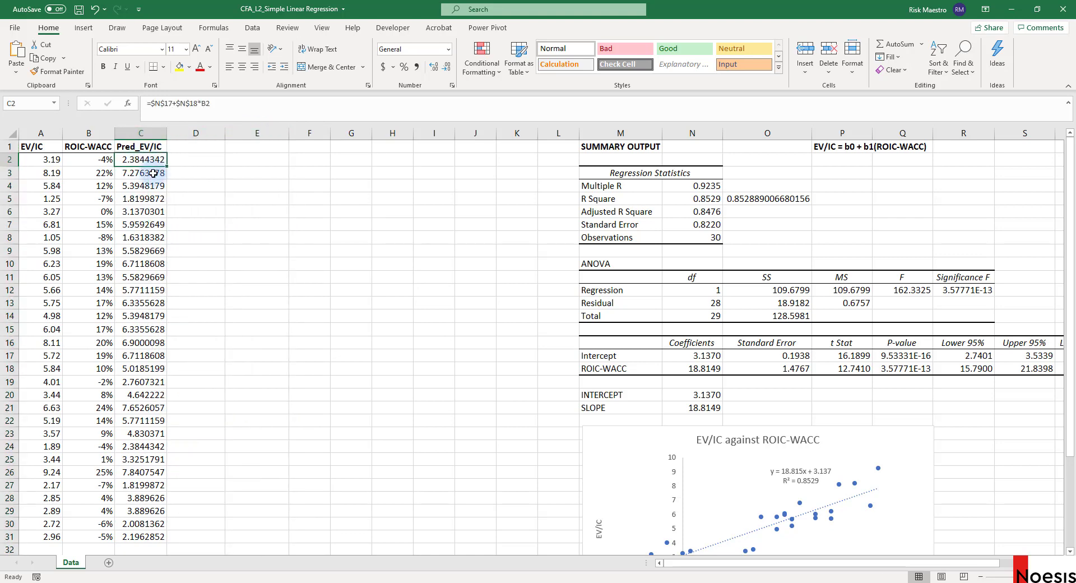
Enter the heading Residuals in cell D1, beside Pred_EV/IC
click(712, 224)
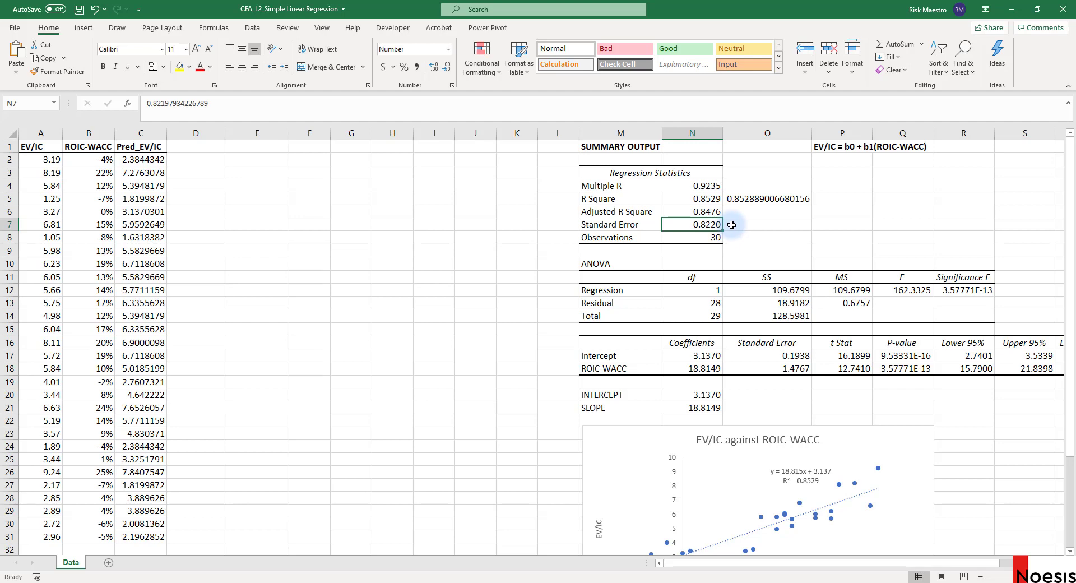
click(831, 146)
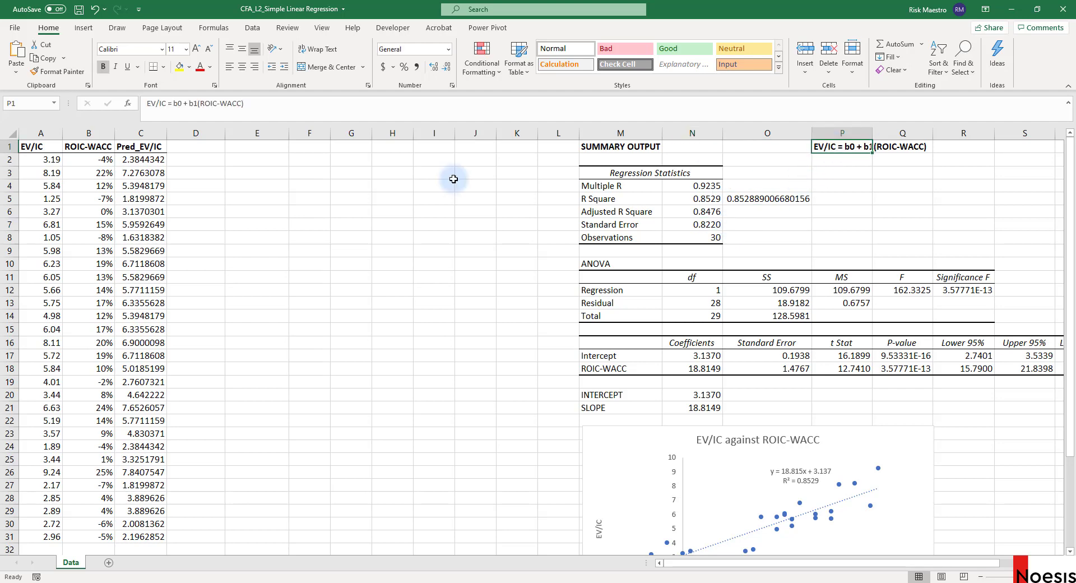
click(201, 144)
text(REsidual)
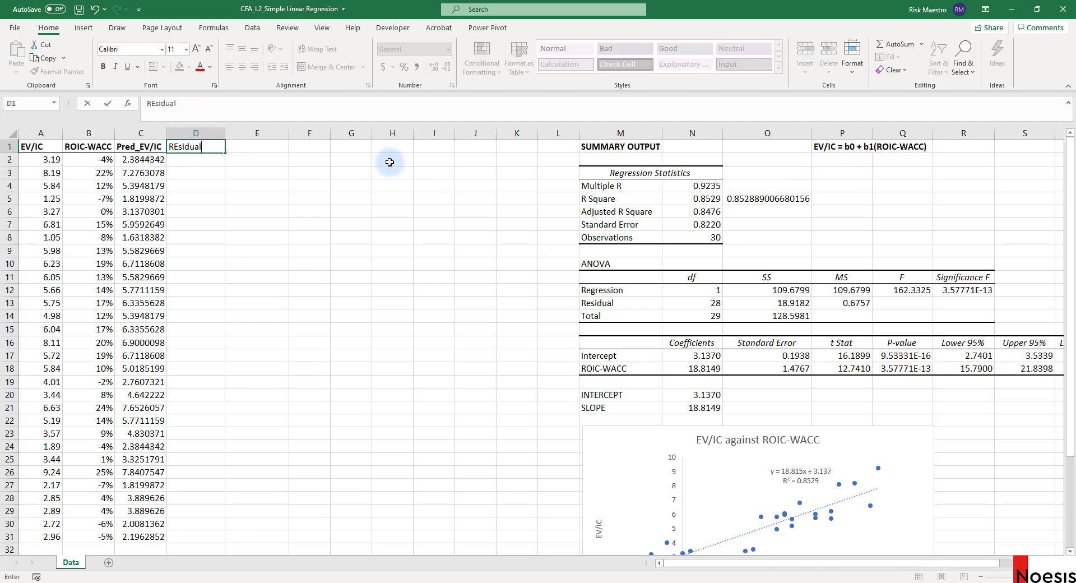
text(s)
click(390, 162)
Append the error term "+ e" to the regression equation in cell P1
click(831, 147)
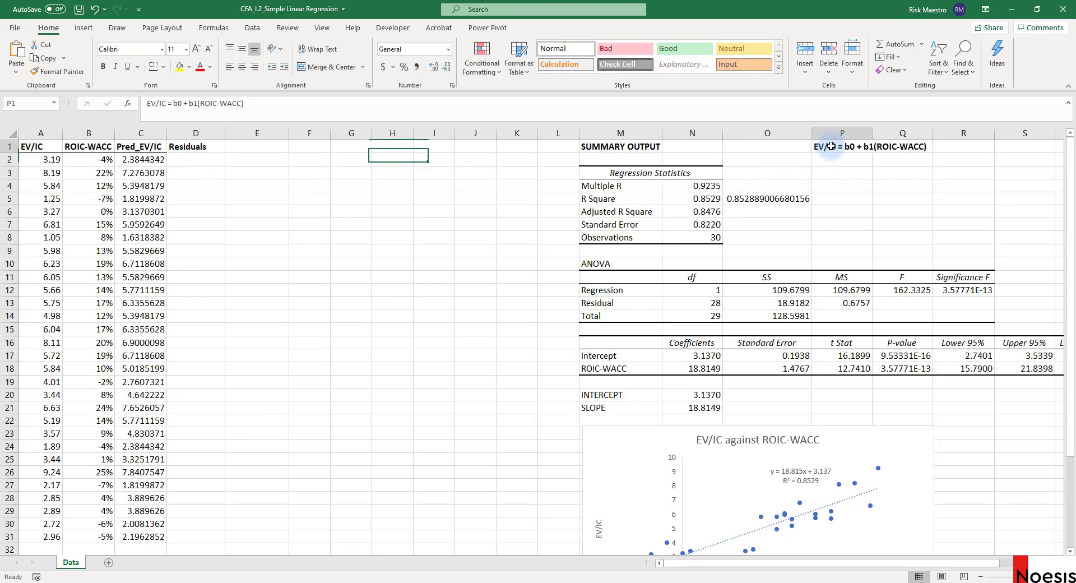
click(549, 110)
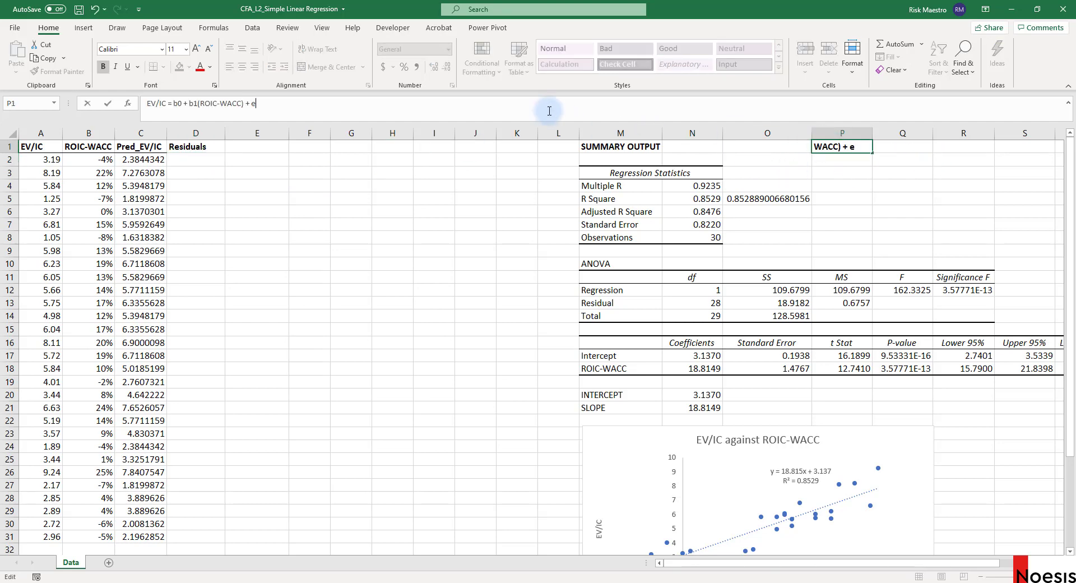
key(Return)
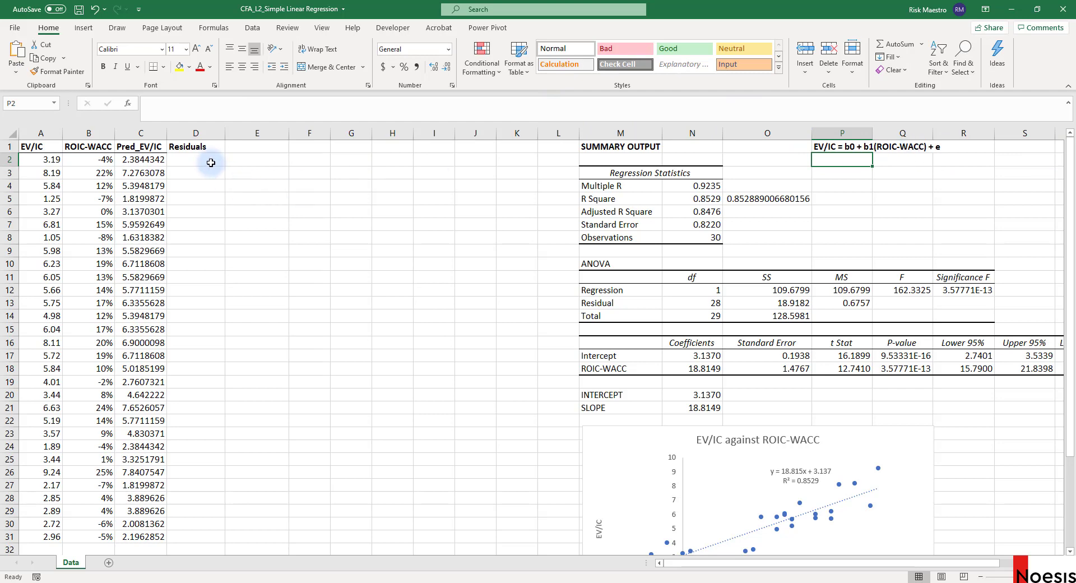
Calculate the squared residual in D2 with =(A2-C2)^2 and copy the formula down to D31
click(194, 148)
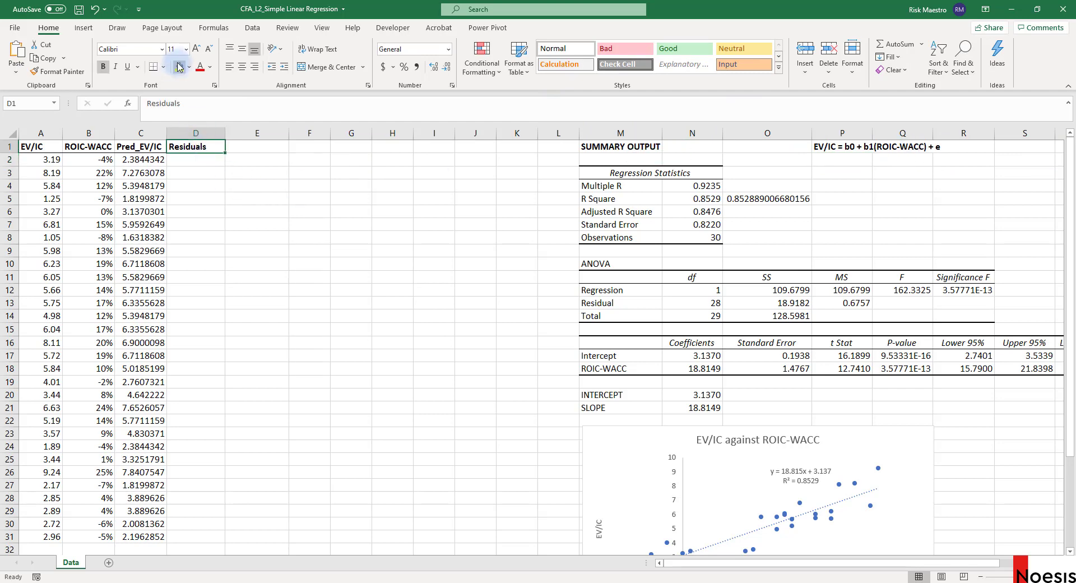
click(192, 160)
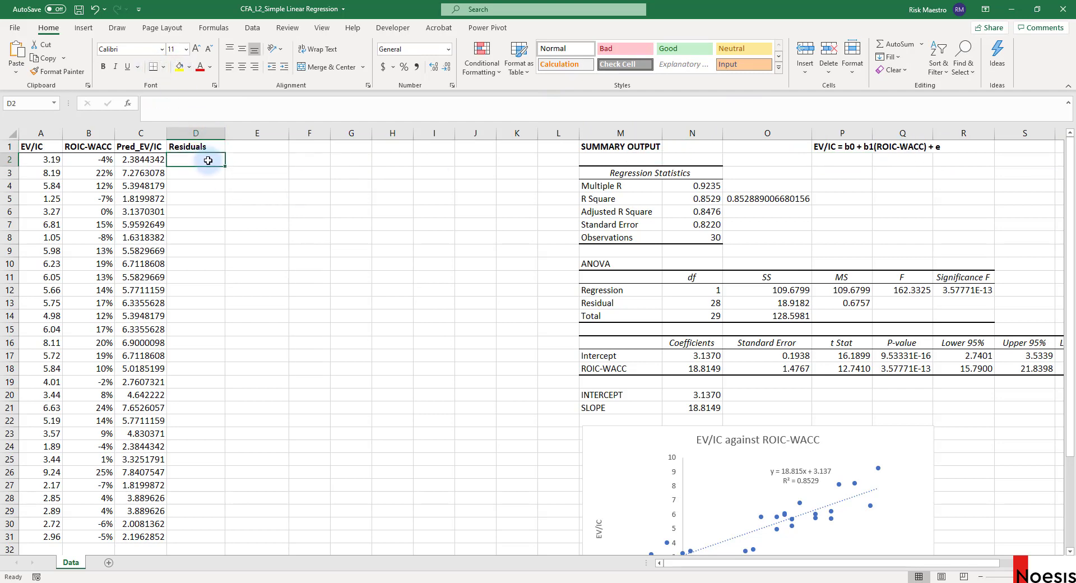
click(45, 159)
click(148, 161)
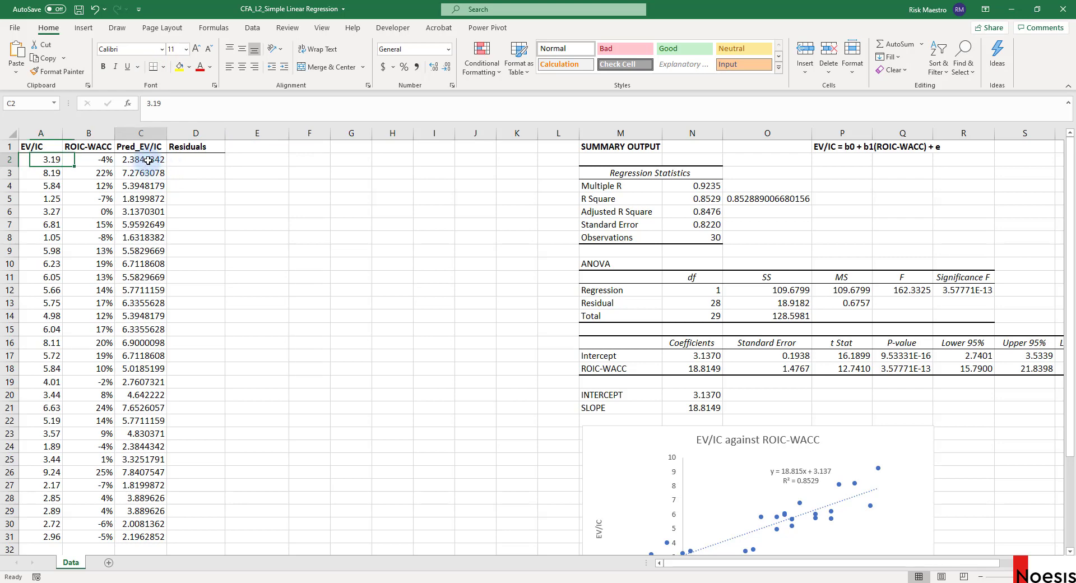
click(198, 160)
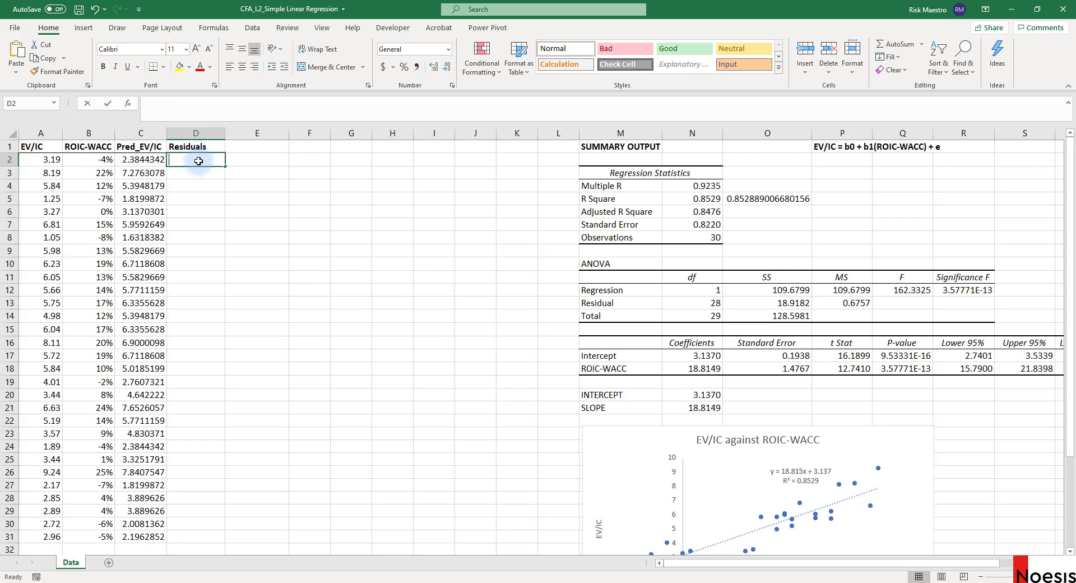
text(=()
key(Left)
key(Left)
key(Left)
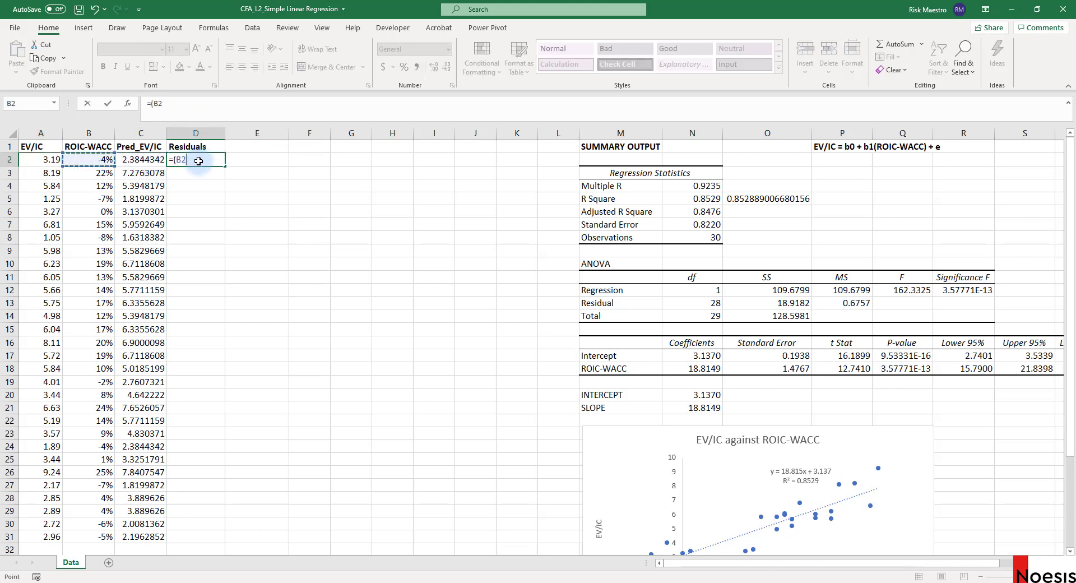
text(-)
key(Left)
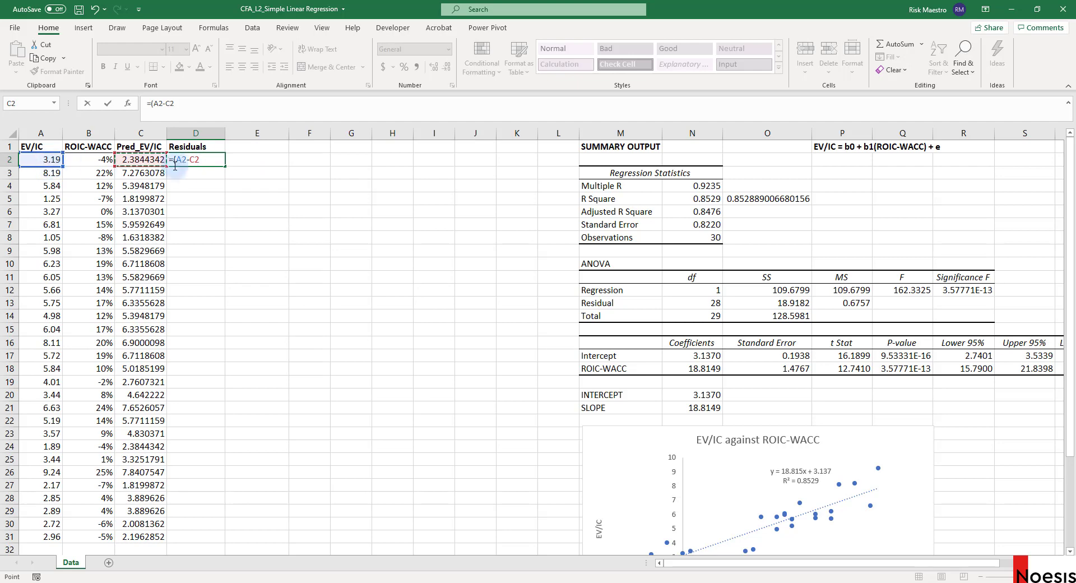
text())
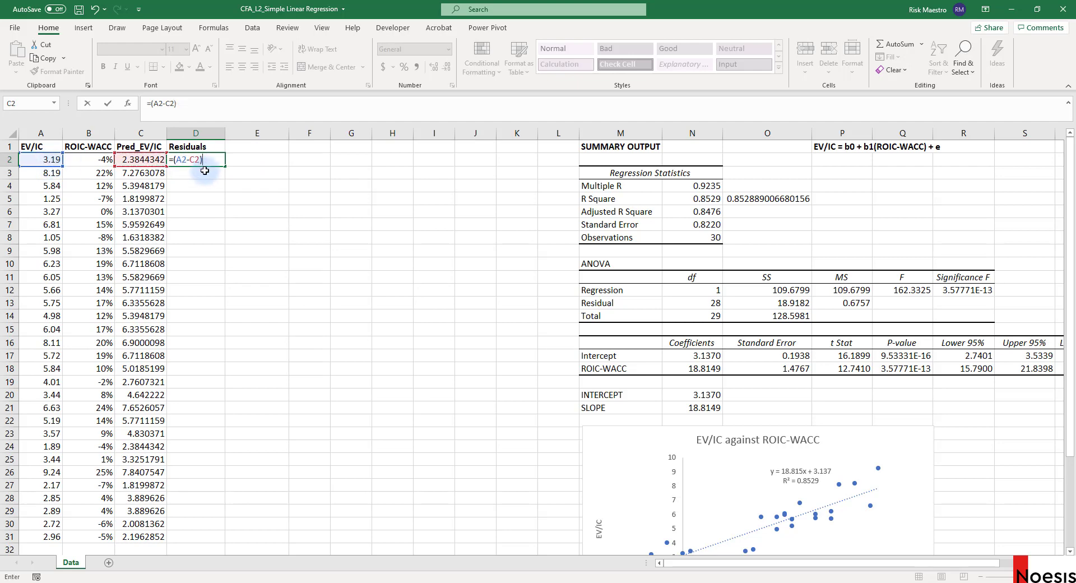
text(62)
key(Return)
click(213, 161)
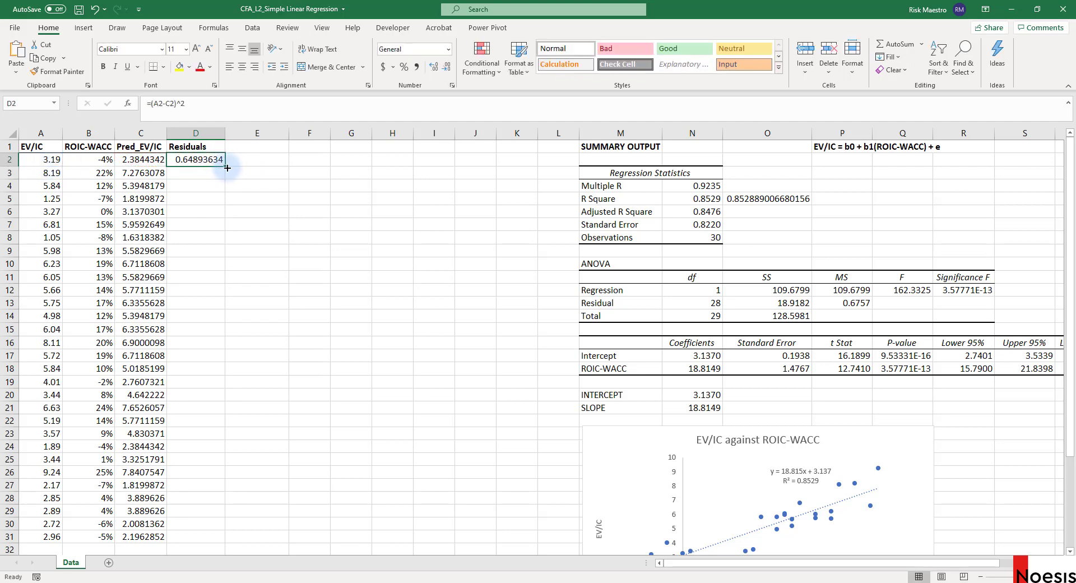
double_click(227, 167)
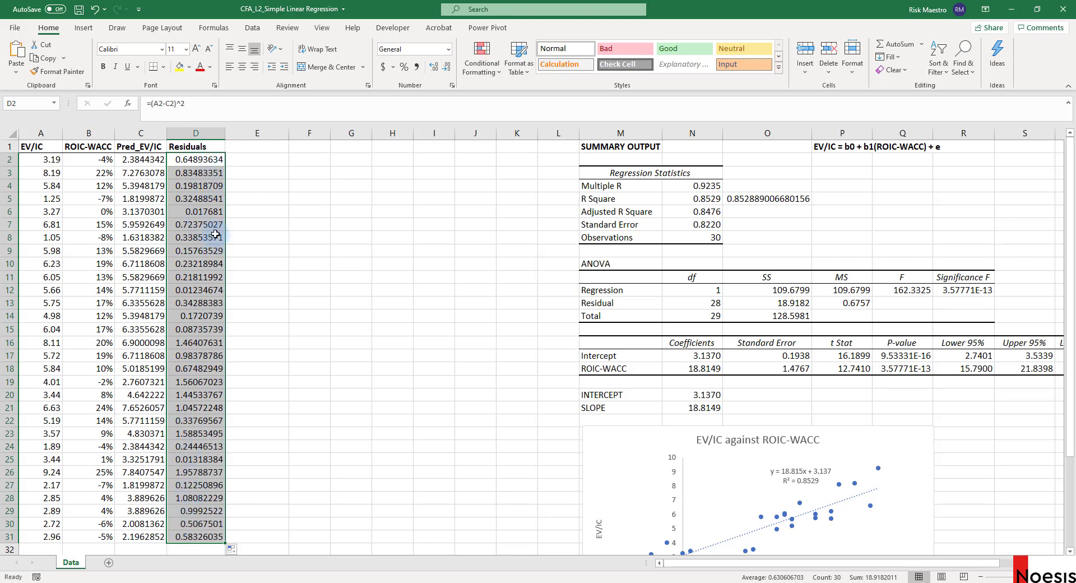
Total the squared residuals in D32 with =SUM(D2:D31), formatted in bold with a top and double bottom border
click(199, 549)
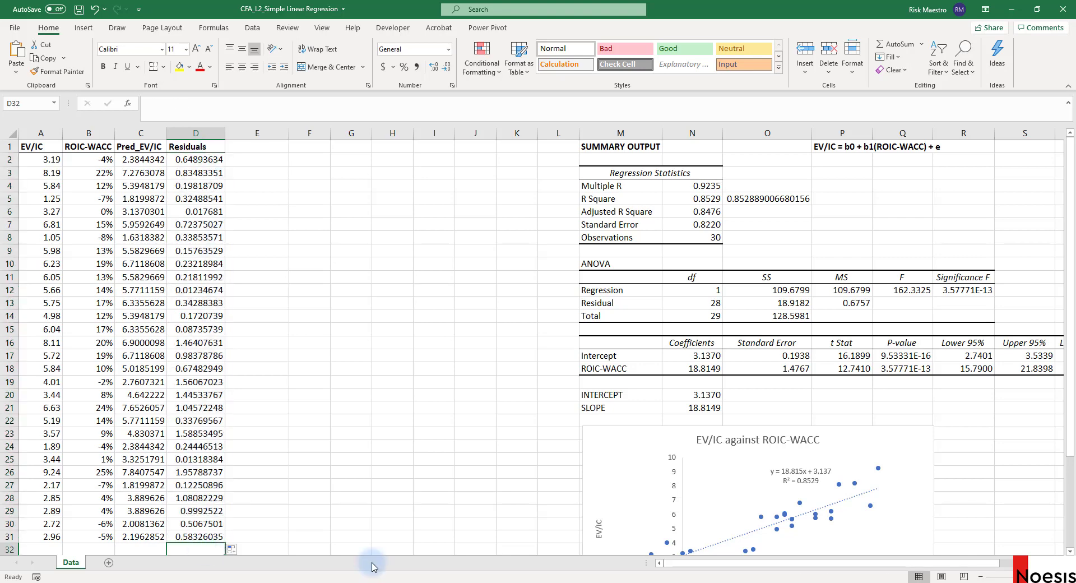
key(alt+equal)
key(Return)
key(Up)
key(ctrl+b)
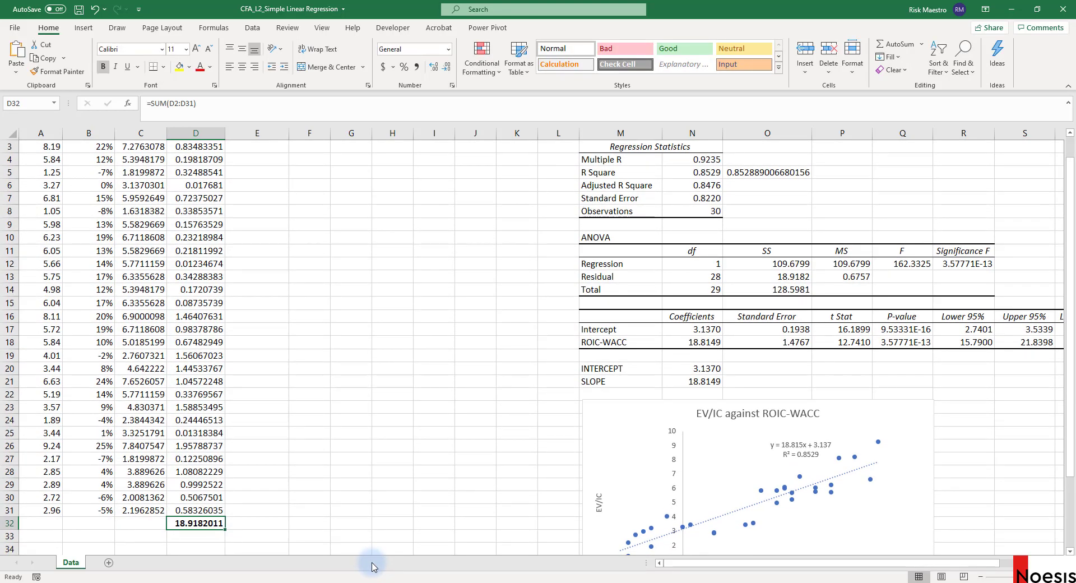
click(163, 67)
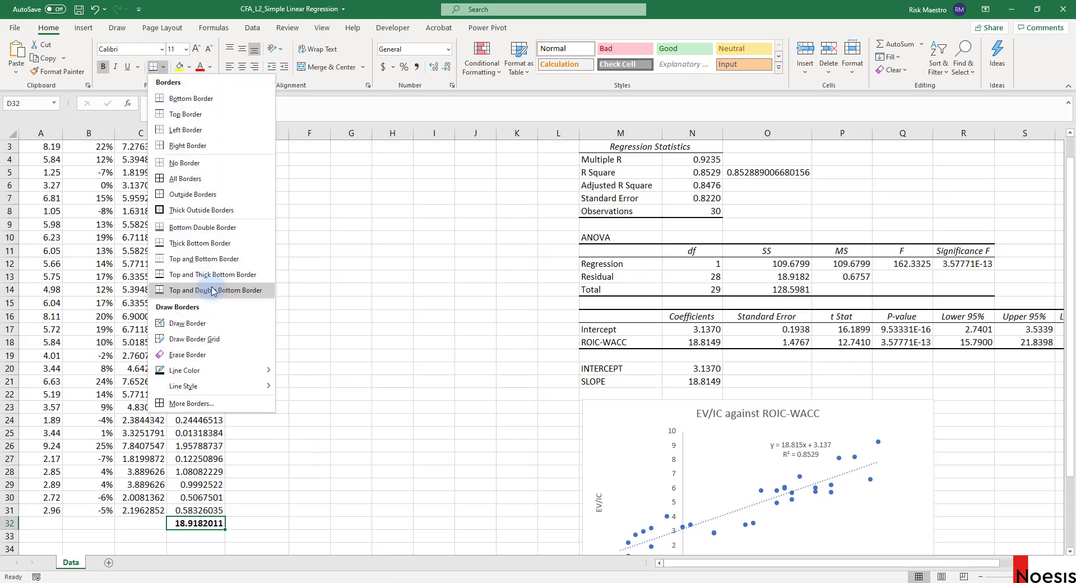
click(313, 343)
click(286, 378)
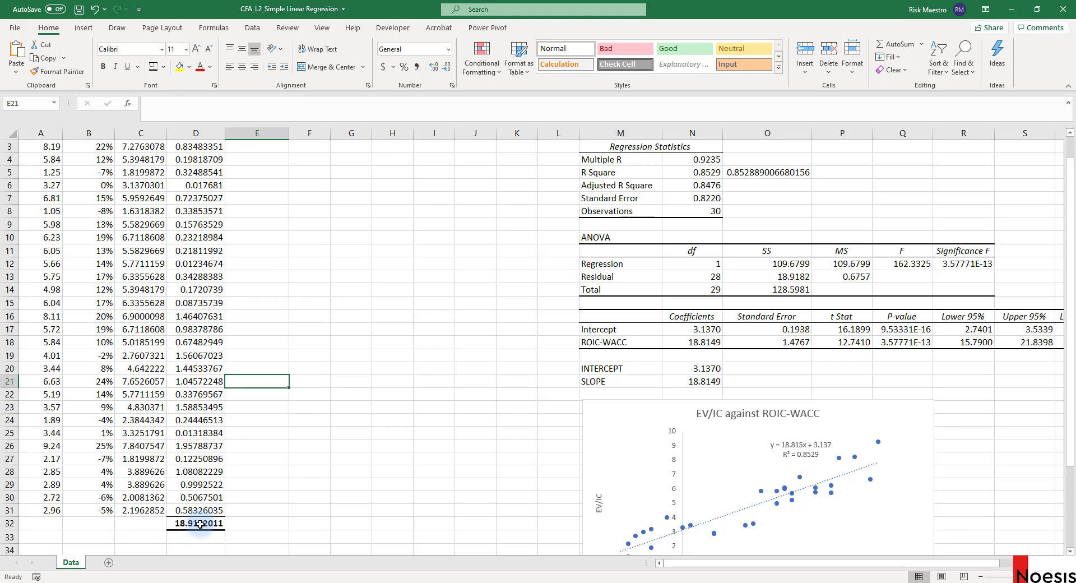
Fill the ANOVA residual sum of squares in O13 with yellow and compare it with the total in D32
click(200, 524)
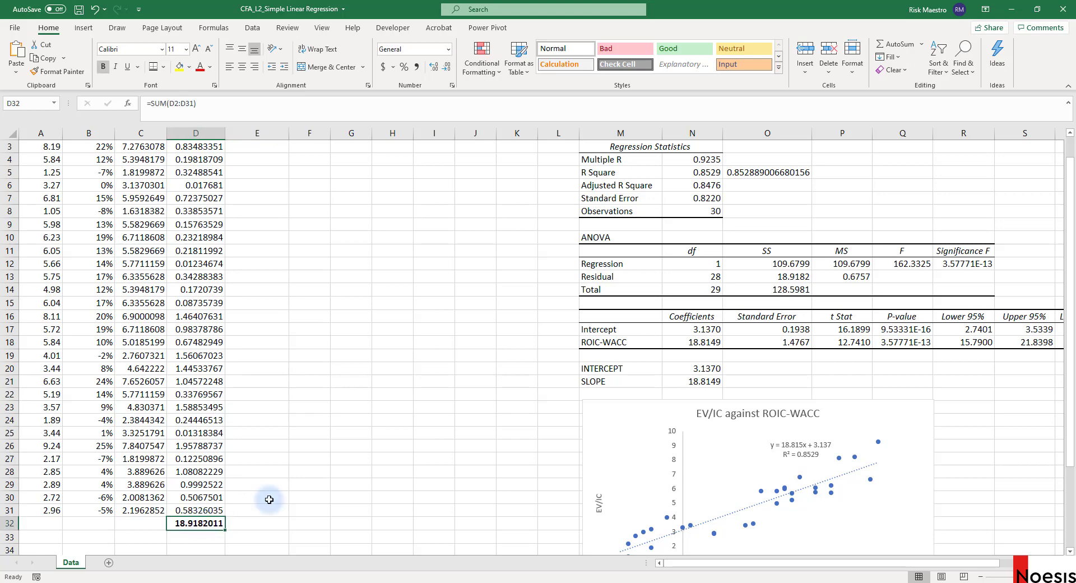
click(785, 275)
click(180, 67)
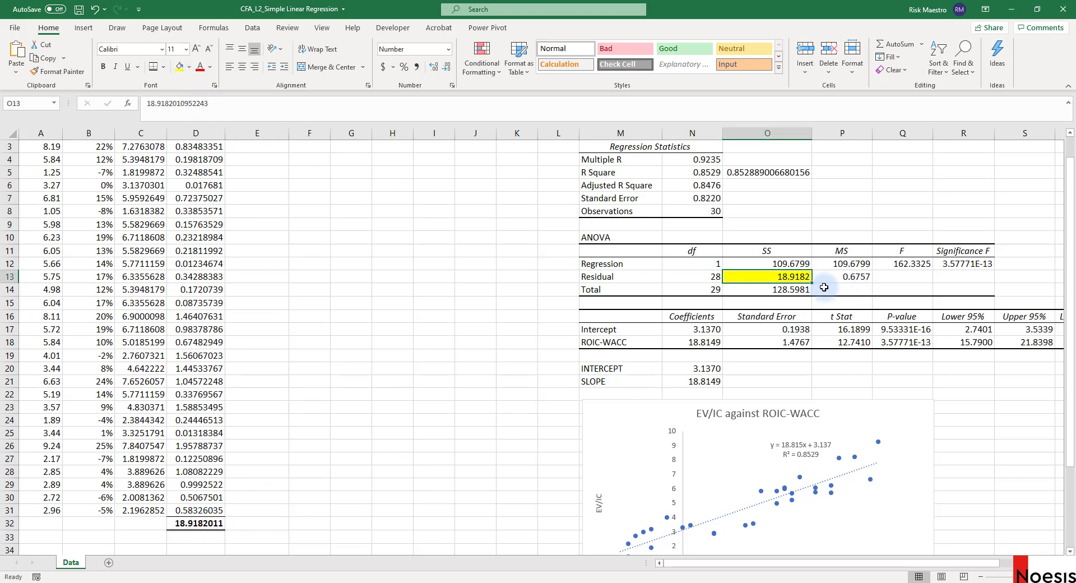
click(194, 519)
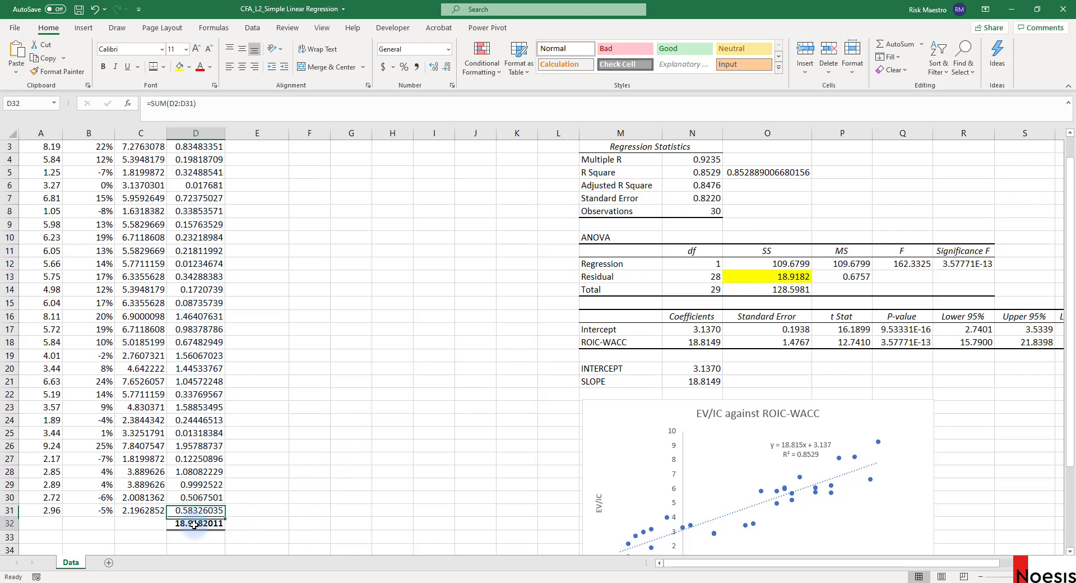
Calculate the regression's standard error in cell O7 with =SQRT(D32/N13)
click(689, 199)
click(742, 196)
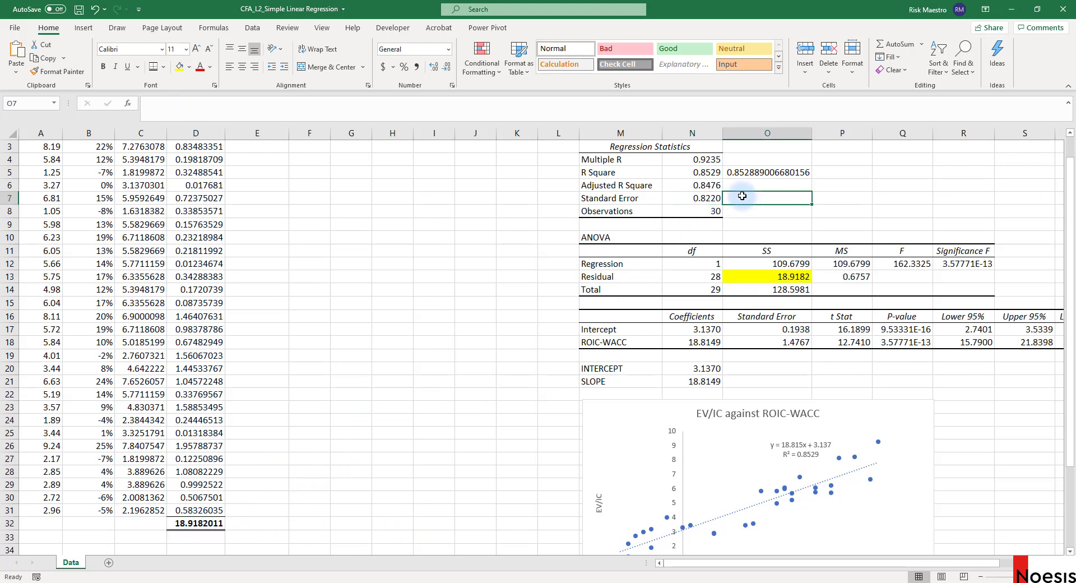
text(=)
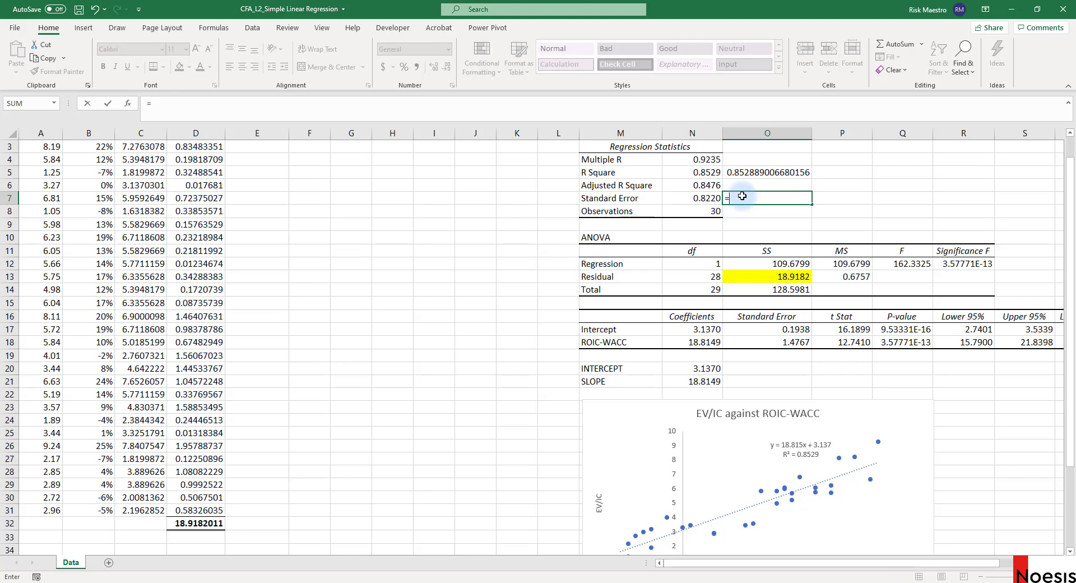
click(197, 523)
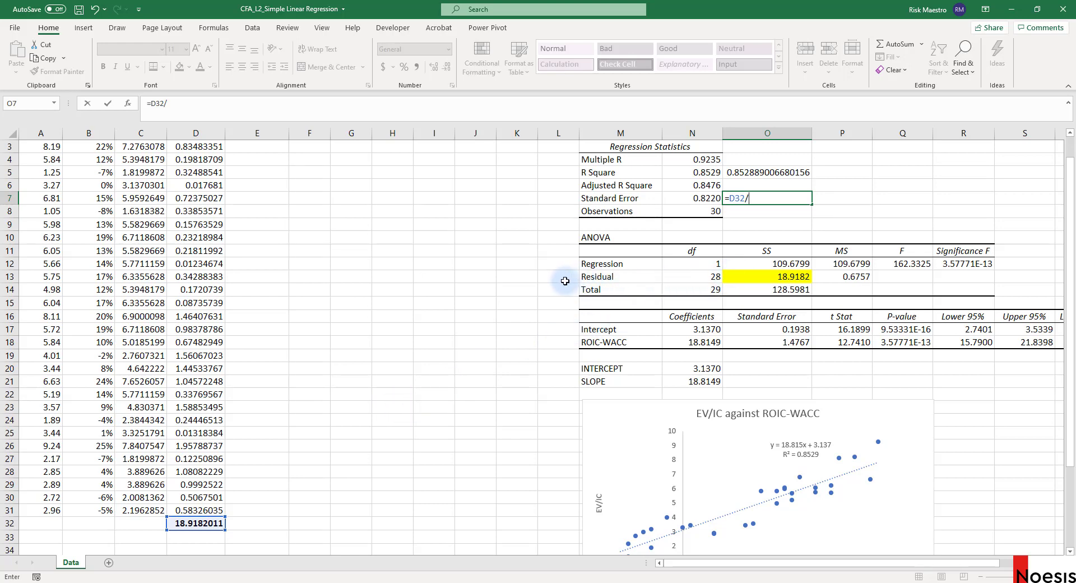
scroll(455, 283, up, 1)
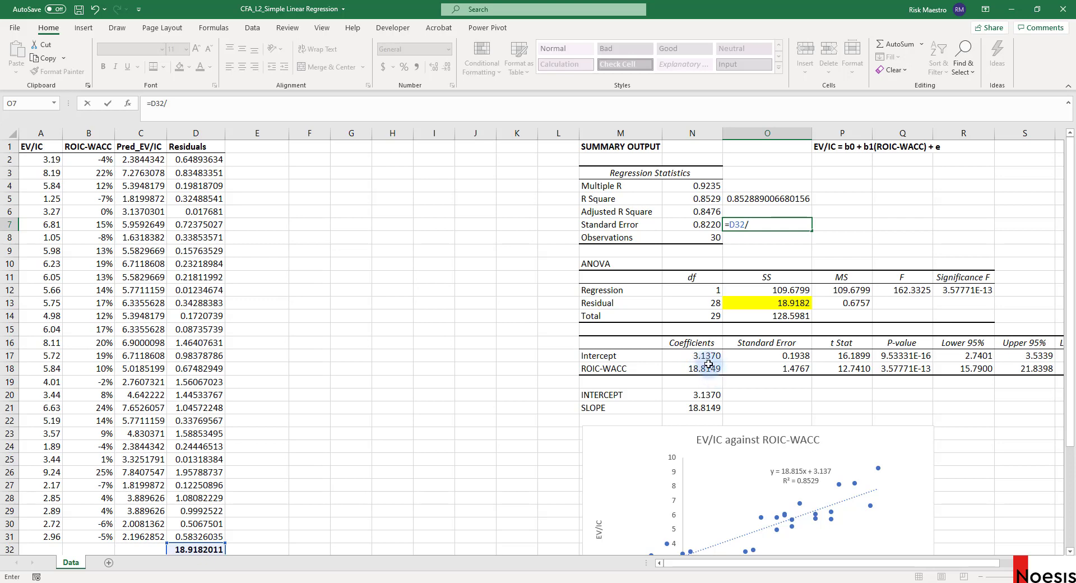
click(712, 303)
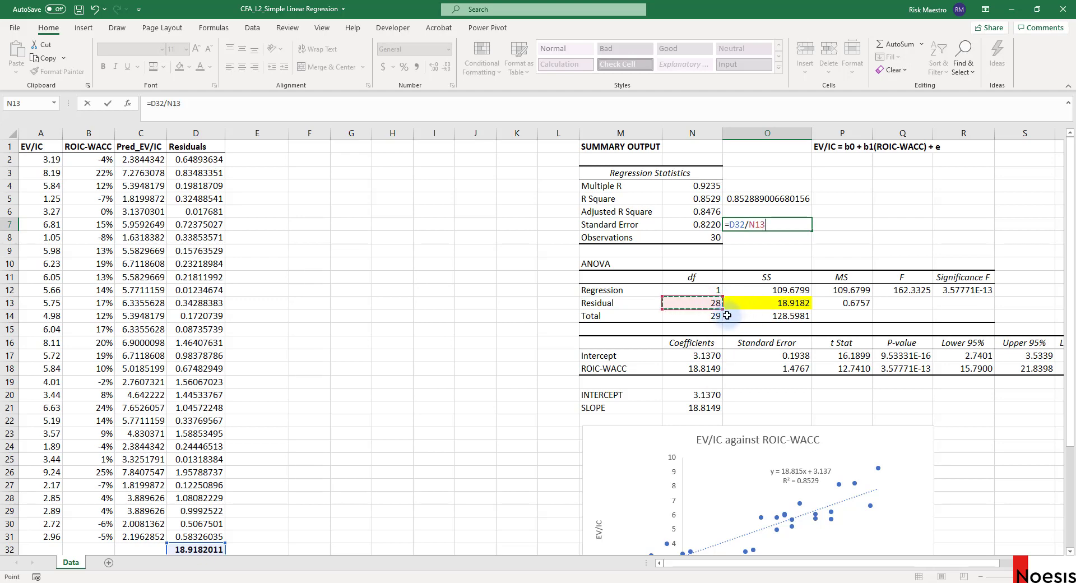
click(732, 224)
text(sqrt)
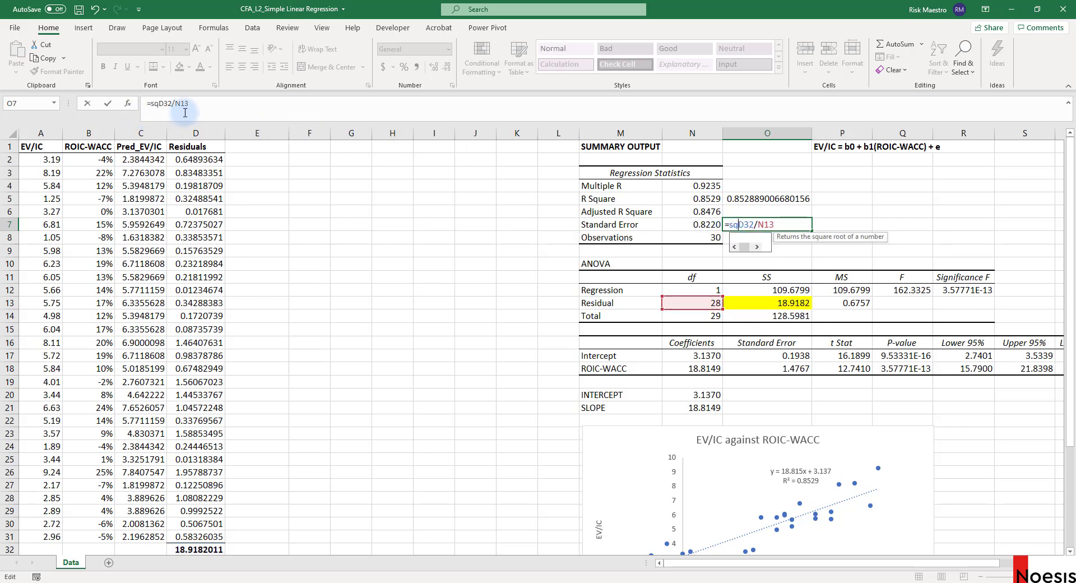
text(()
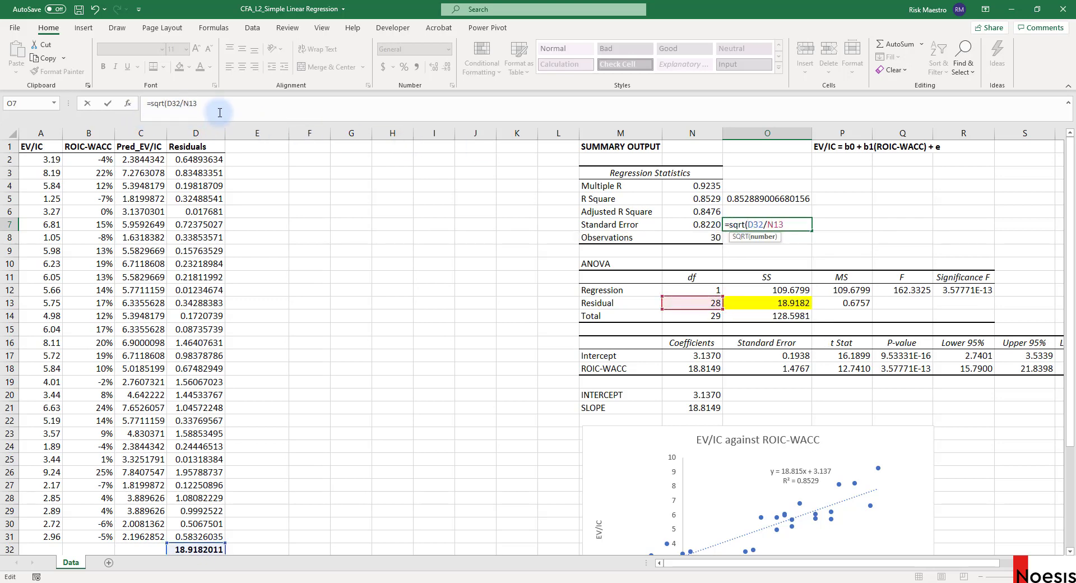
click(229, 104)
text())
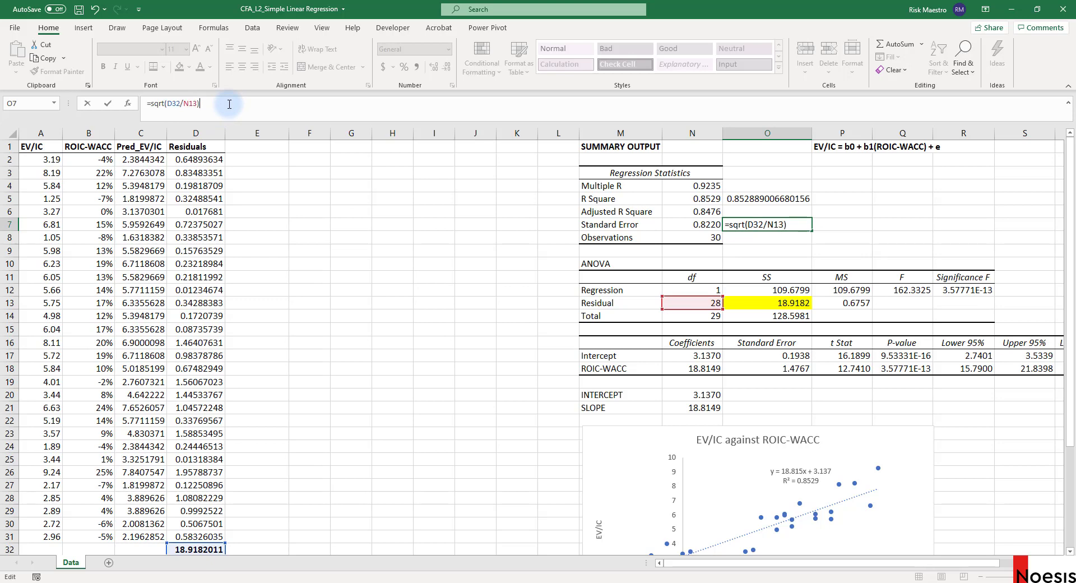
key(ctrl+Return)
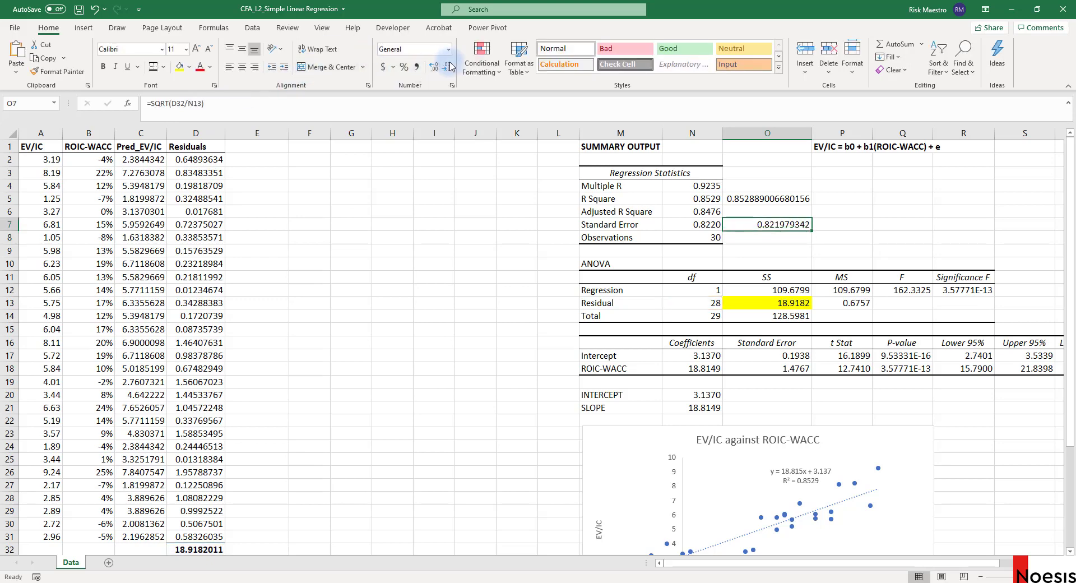
Display O7 with four decimal places and compare it with the reported standard error in N7
click(450, 66)
click(449, 67)
click(449, 67)
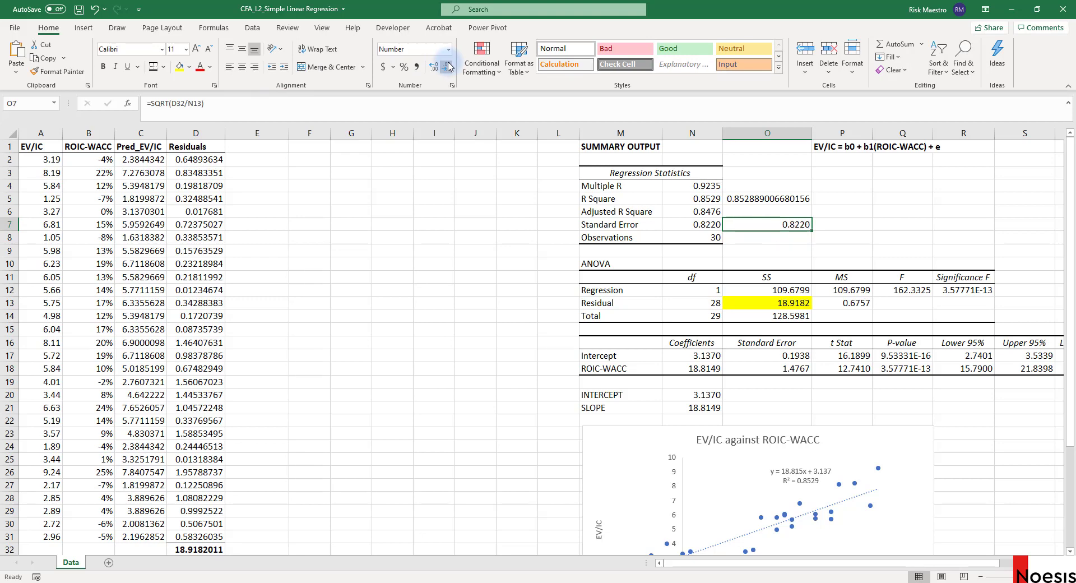
drag(707, 226, 761, 224)
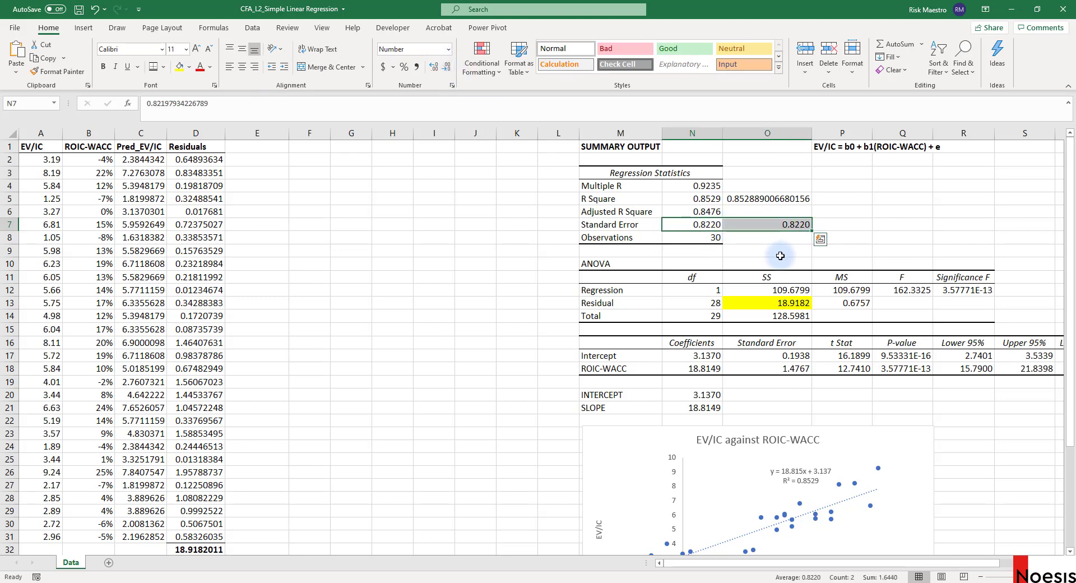
Display the R Square check in cell O5 with four decimal places
click(775, 242)
click(769, 225)
click(773, 197)
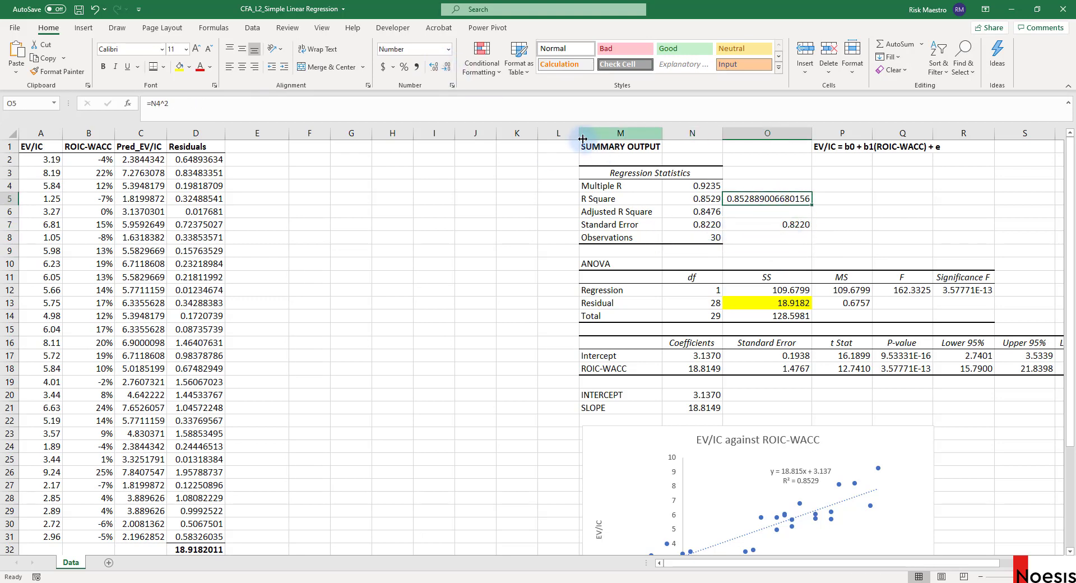
click(434, 68)
click(435, 67)
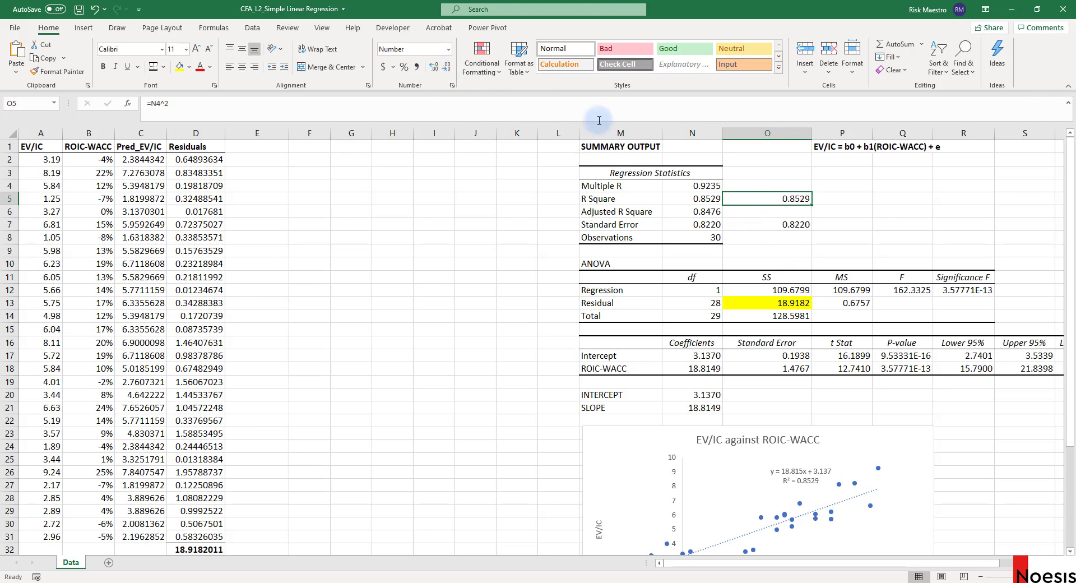
Calculate the correlation between EV/IC and ROIC-WACC in O4 with =CORREL(A2:A31,B2:B31)
drag(772, 184, 809, 188)
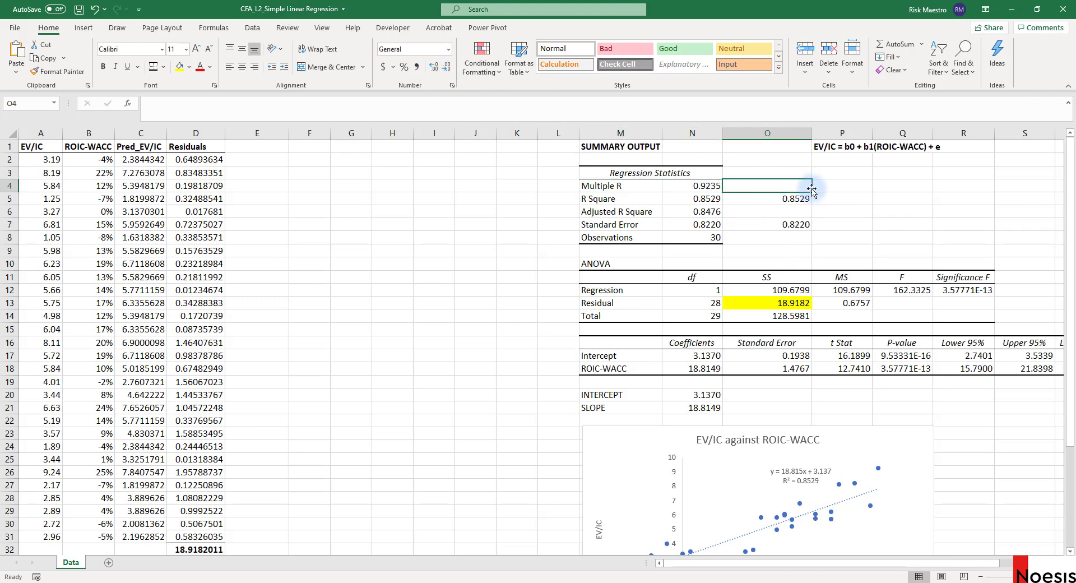
text(=corre)
key(Tab)
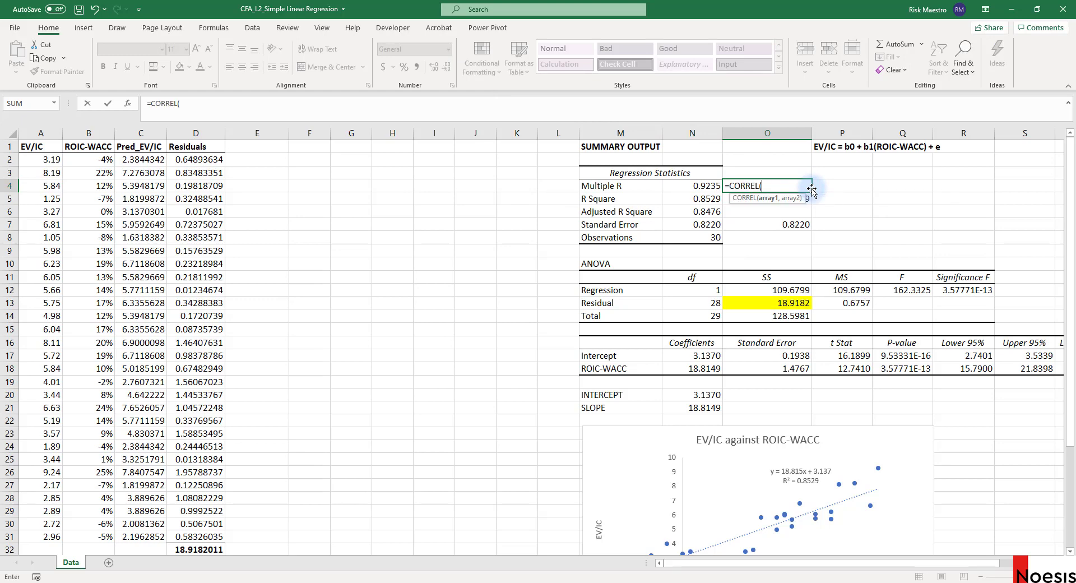
drag(46, 160, 42, 536)
text(,)
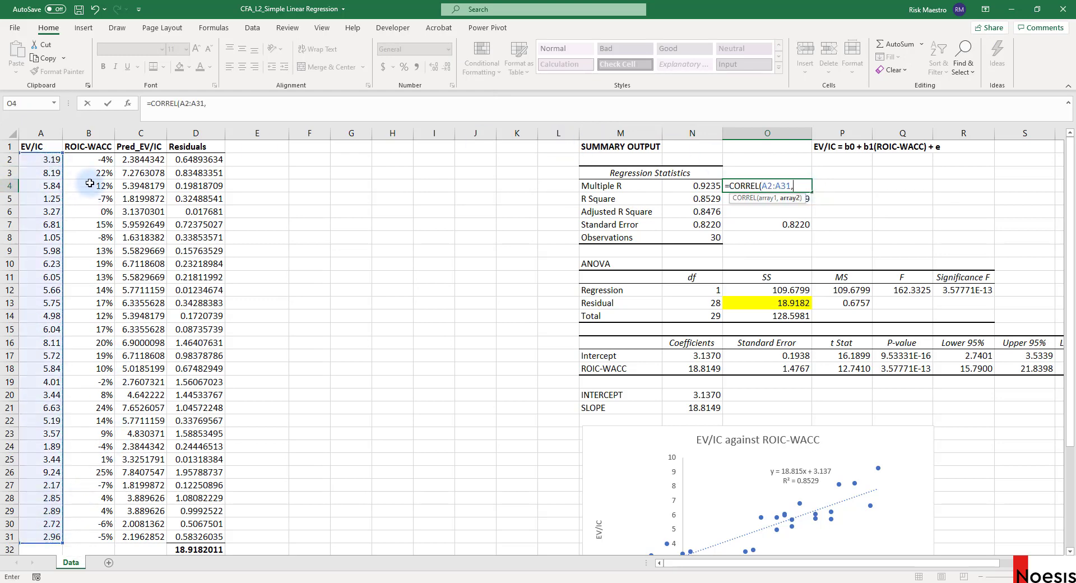
drag(91, 160, 101, 531)
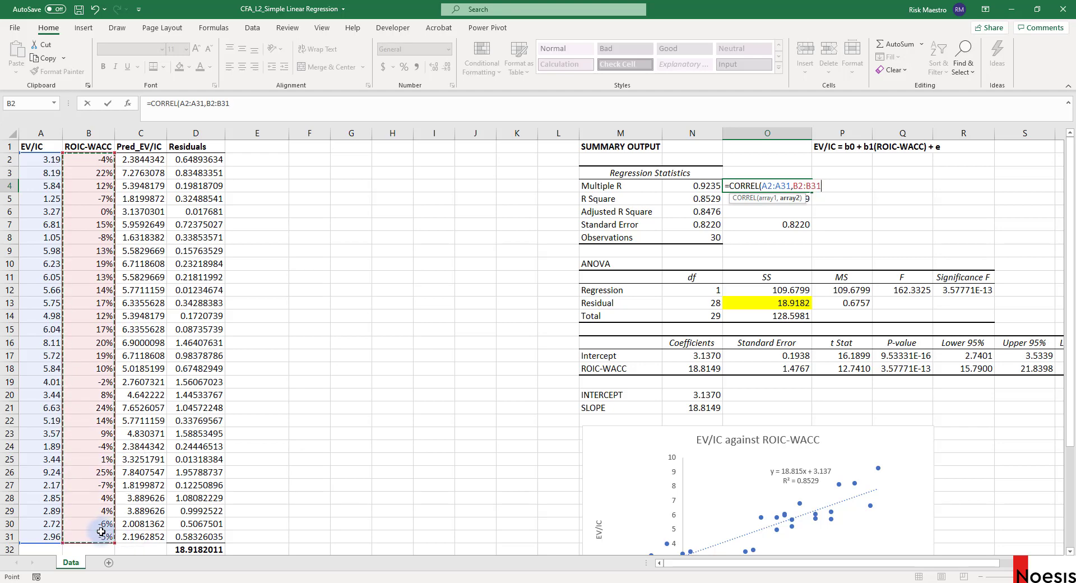
key(ctrl+Return)
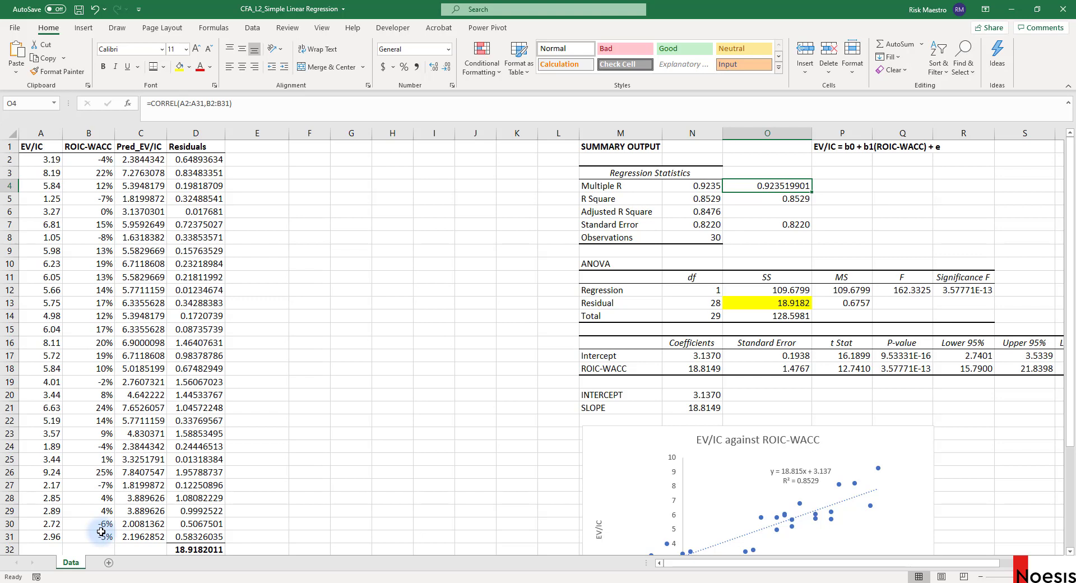
Calculate the sample covariance of EV/IC and ROIC-WACC in P4 with =COVARIANCE.S(A2:A31,B2:B31)
key(Right)
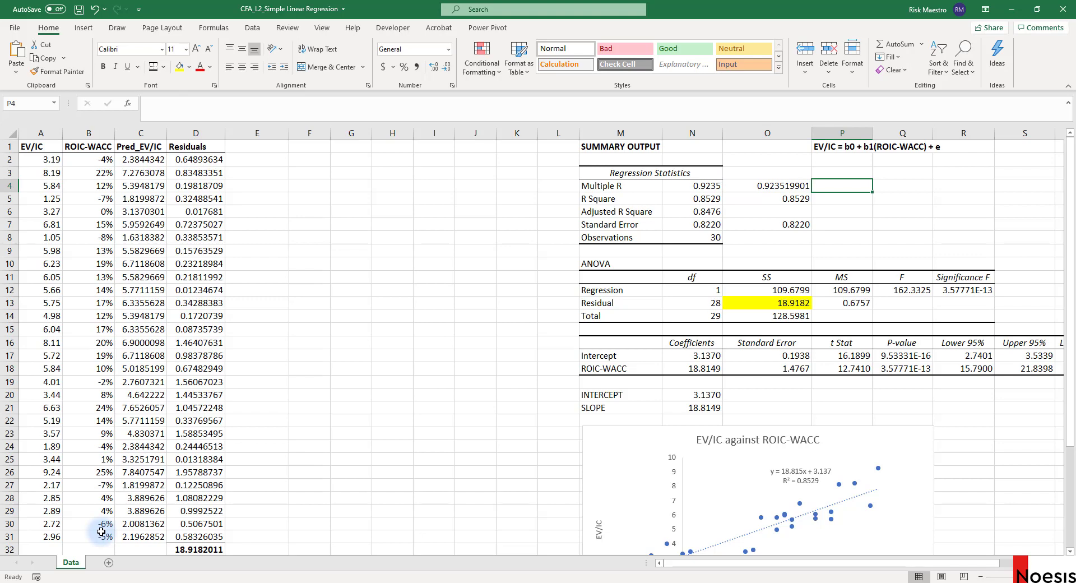
text(=COVARIANCE.P()
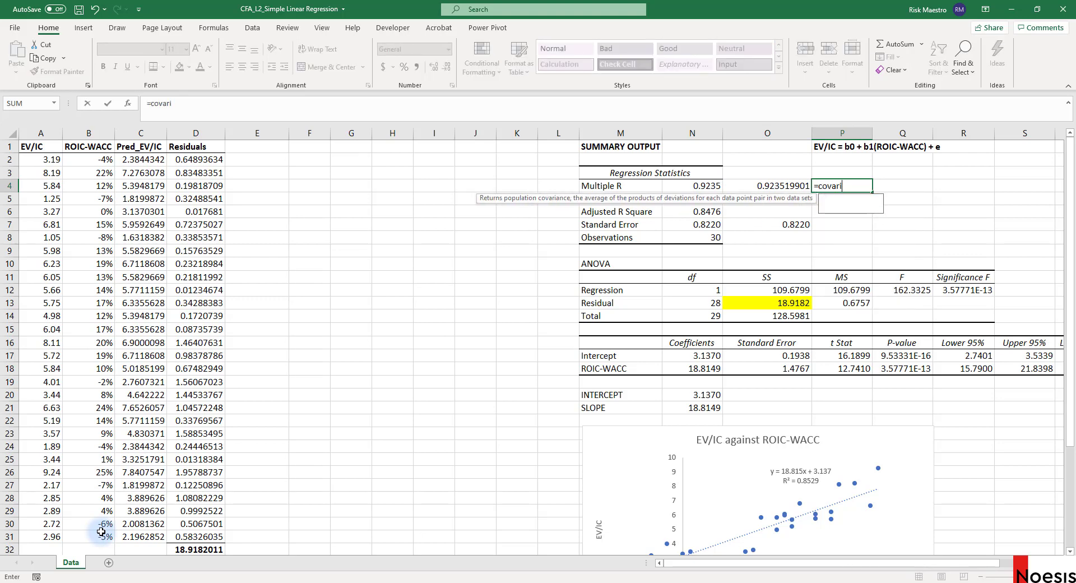
key(BackSpace)
key(BackSpace)
text(S()
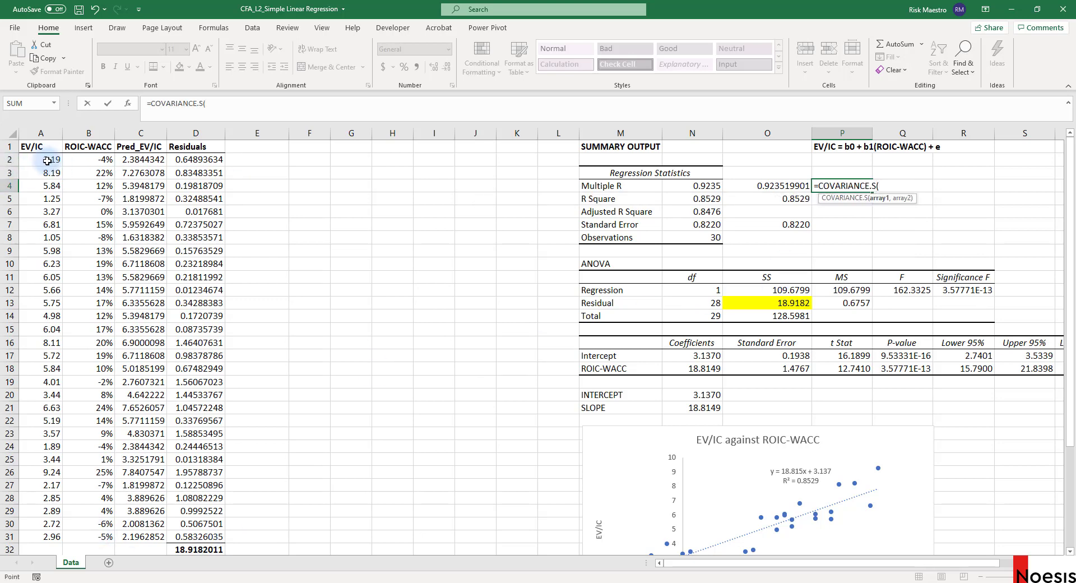
drag(33, 159, 30, 539)
text(,)
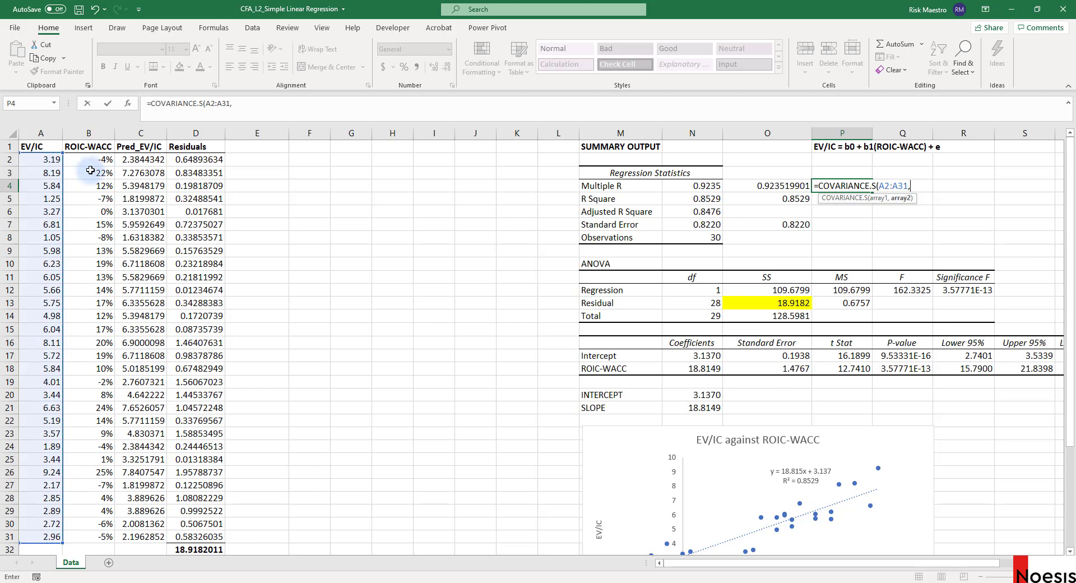
drag(90, 166, 86, 534)
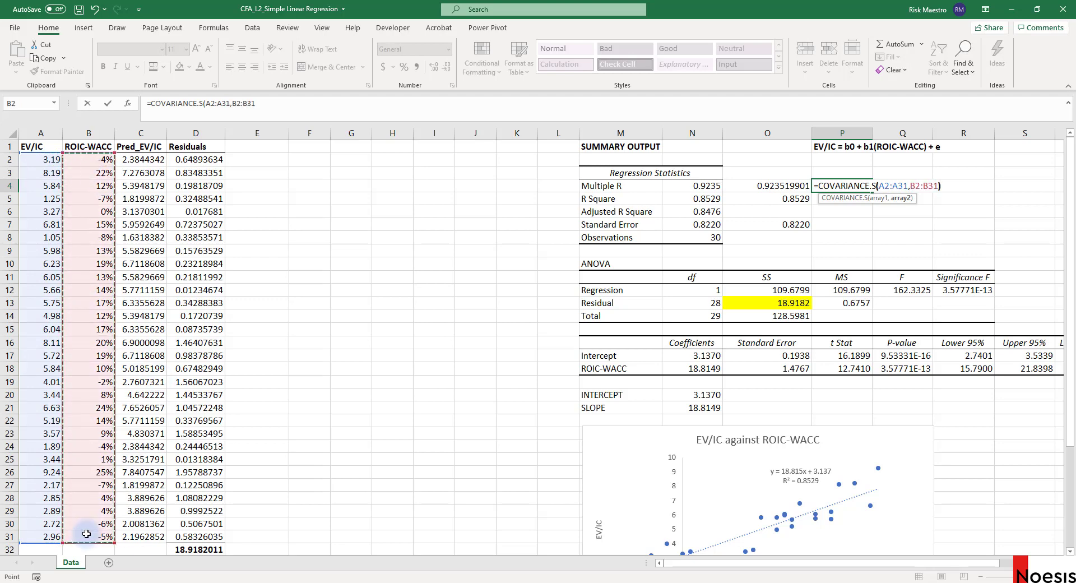
key(ctrl+Return)
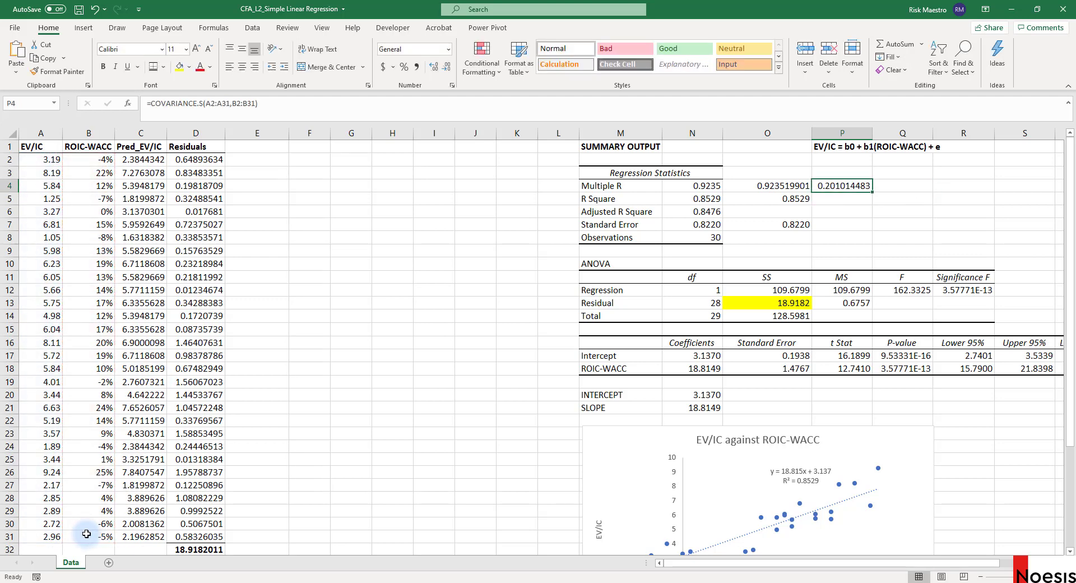
Calculate the sample standard deviations of EV/IC in Q4 with =STDEV.S(A2:A31) and of ROIC-WACC in R4 with =STDEV.S(B2:B31)
click(905, 187)
text(=STDEV.S()
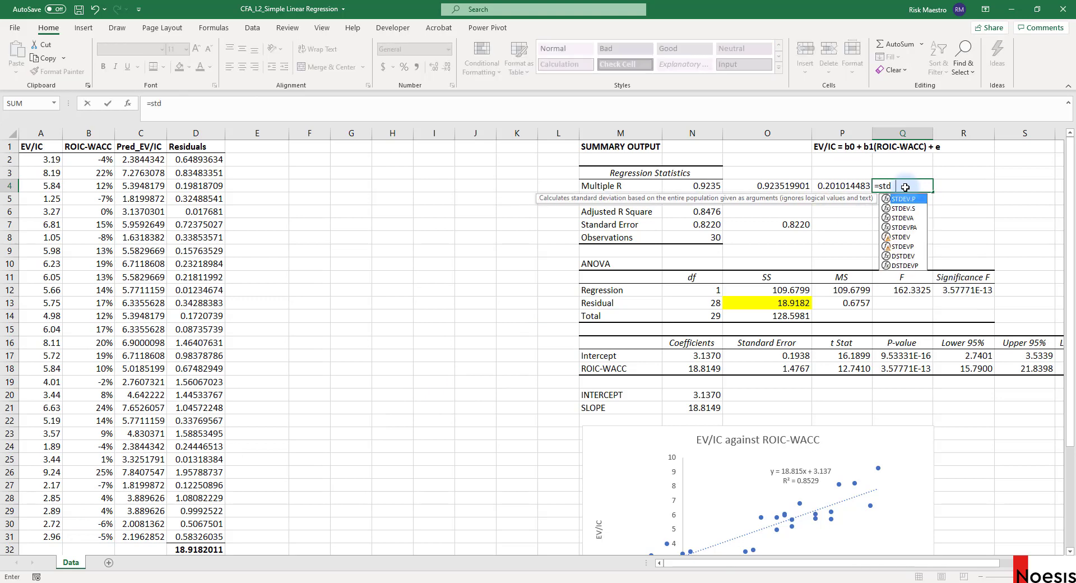
drag(45, 160, 49, 539)
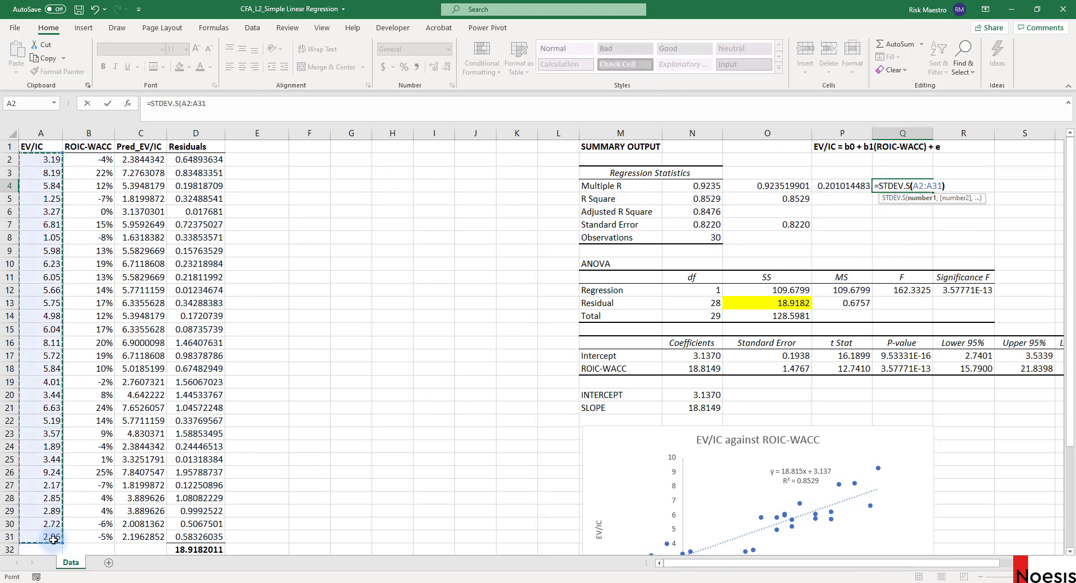
key(Tab)
text(=STDEV.S()
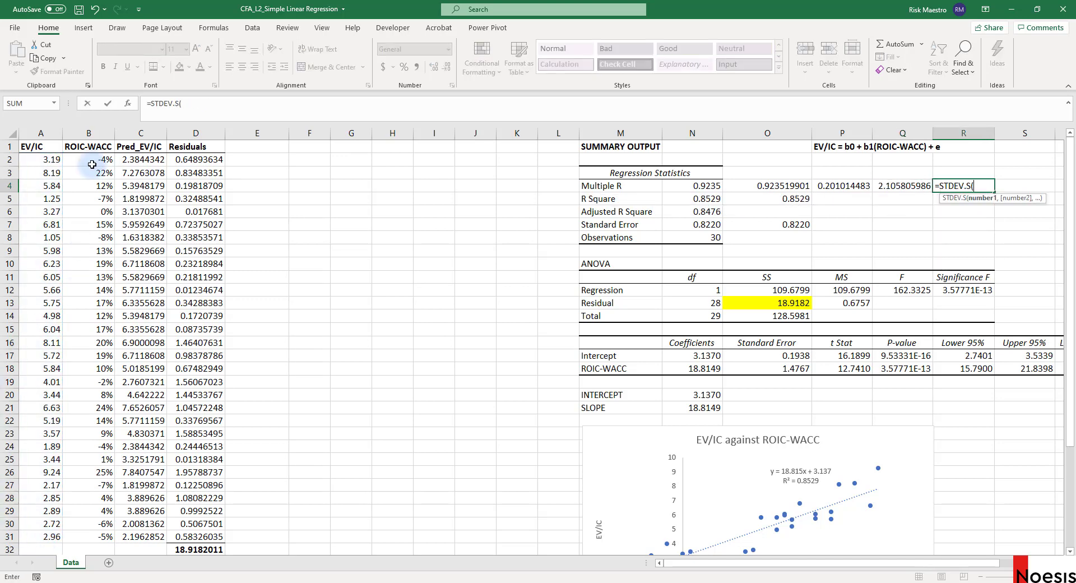
drag(90, 160, 94, 527)
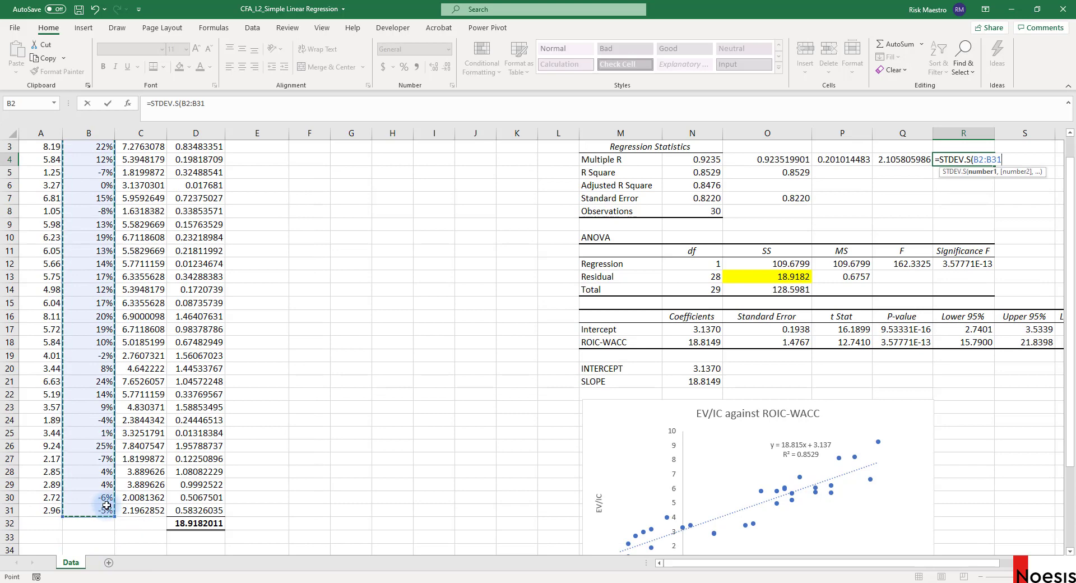
key(Return)
scroll(746, 216, up, 1)
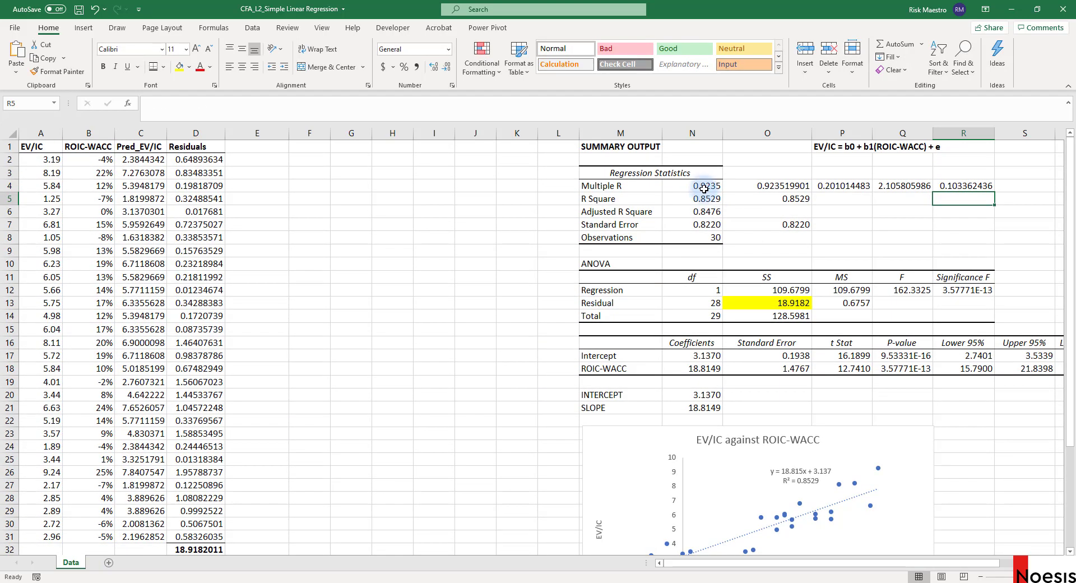
Compute the correlation manually in S4 by dividing the covariance by both standard deviations with =P4/(R4*Q4)
click(703, 187)
click(1022, 184)
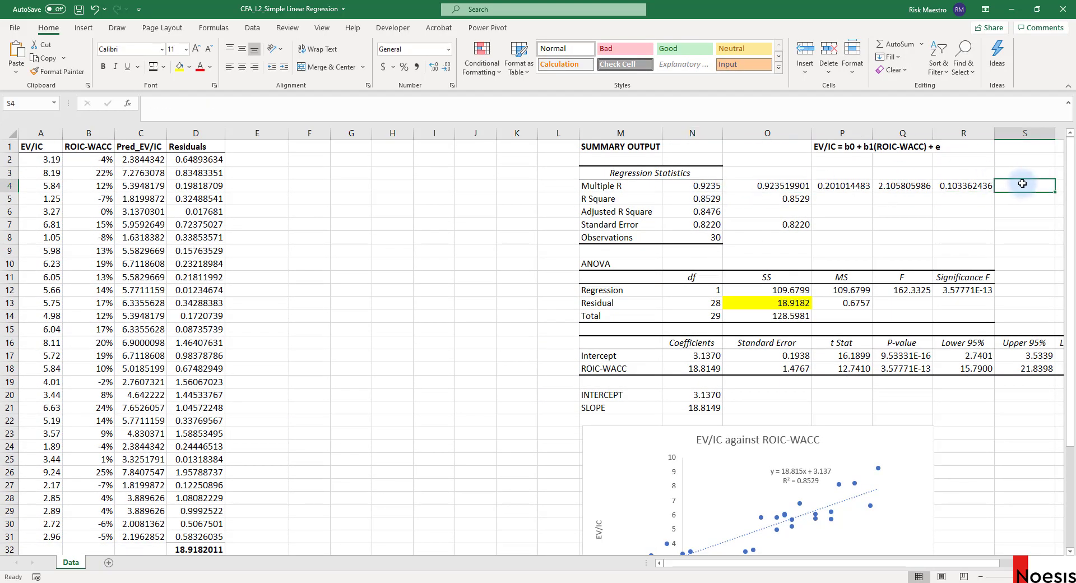
text(=)
click(855, 184)
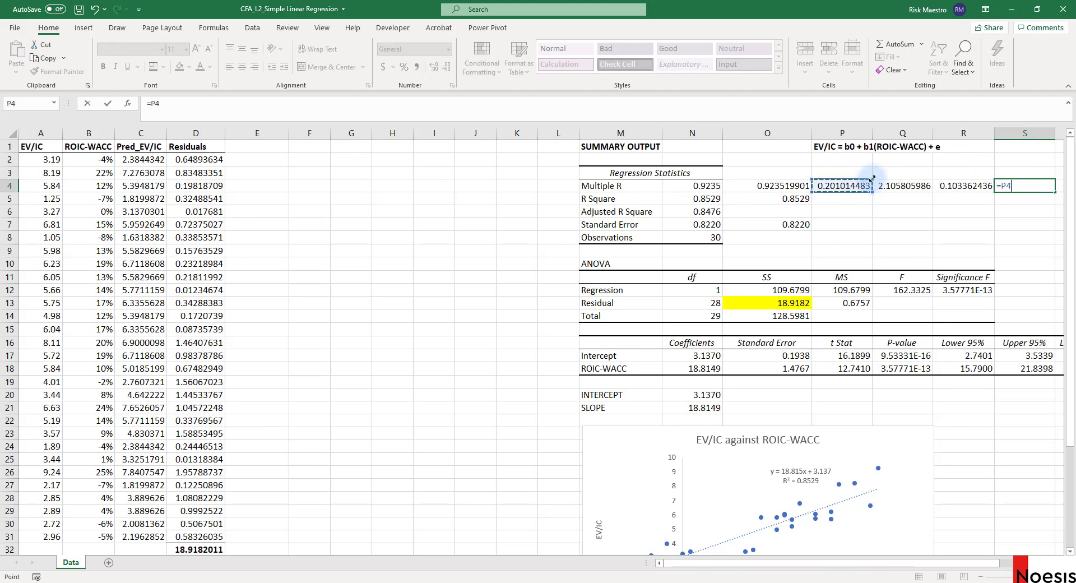
text(/()
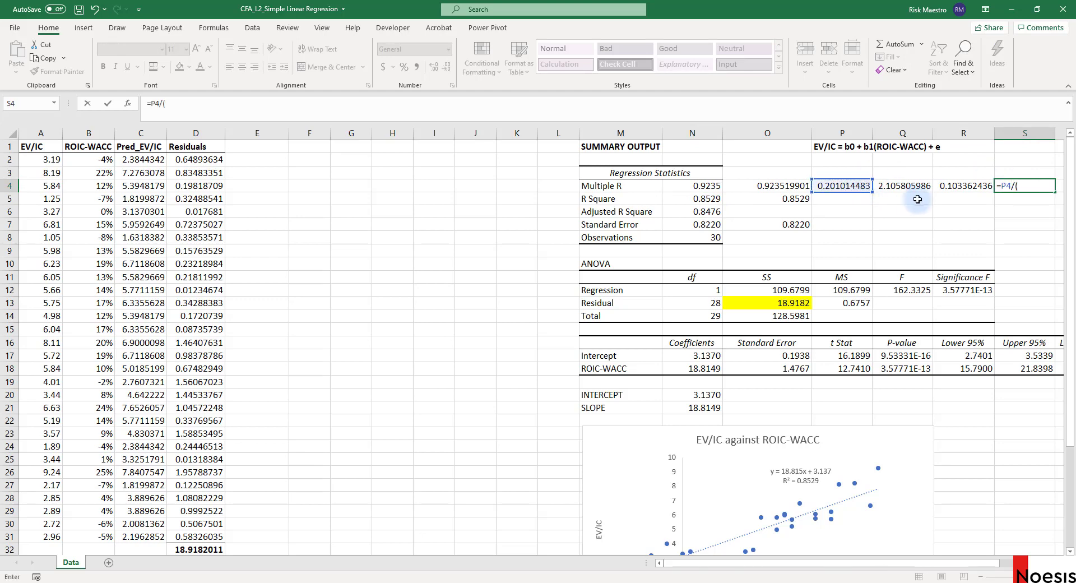
click(907, 188)
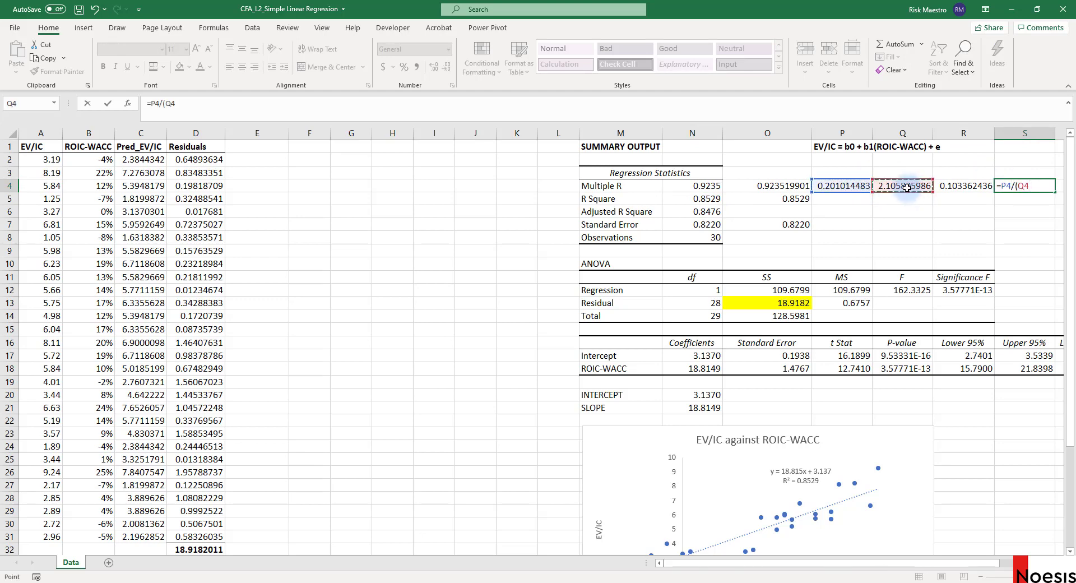
key(Right)
text(*)
click(907, 188)
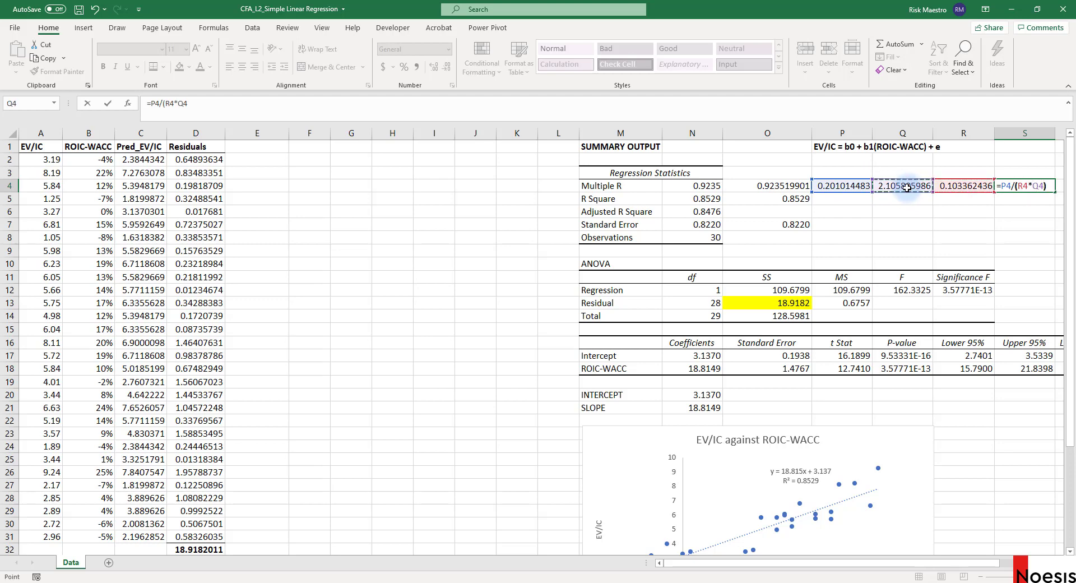
text())
key(ctrl+Return)
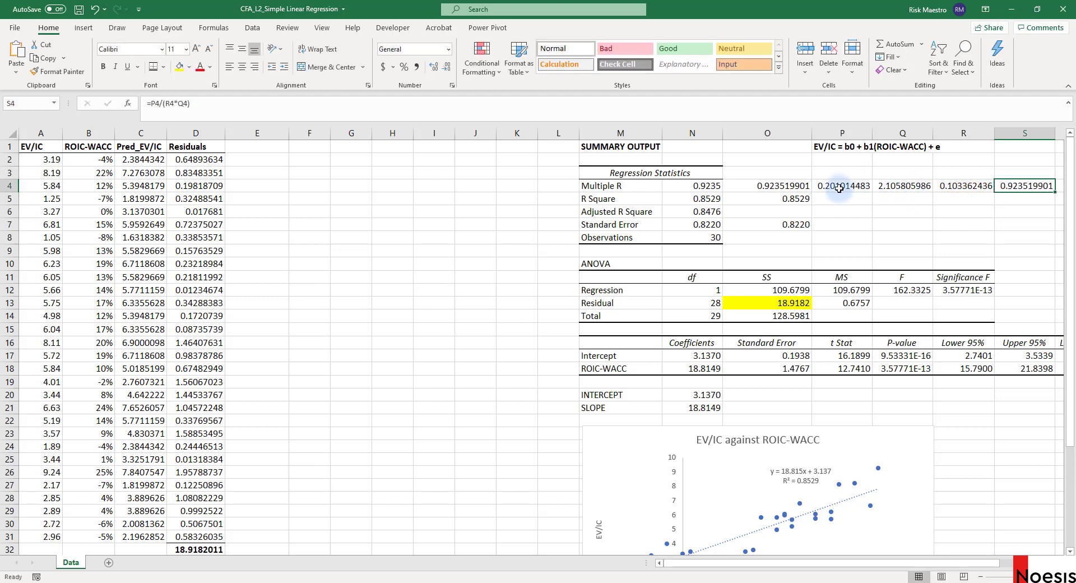
Compare the manual correlation in S4 with the CORREL result in O4 and the reported Multiple R in N4
click(797, 186)
click(720, 185)
click(1033, 186)
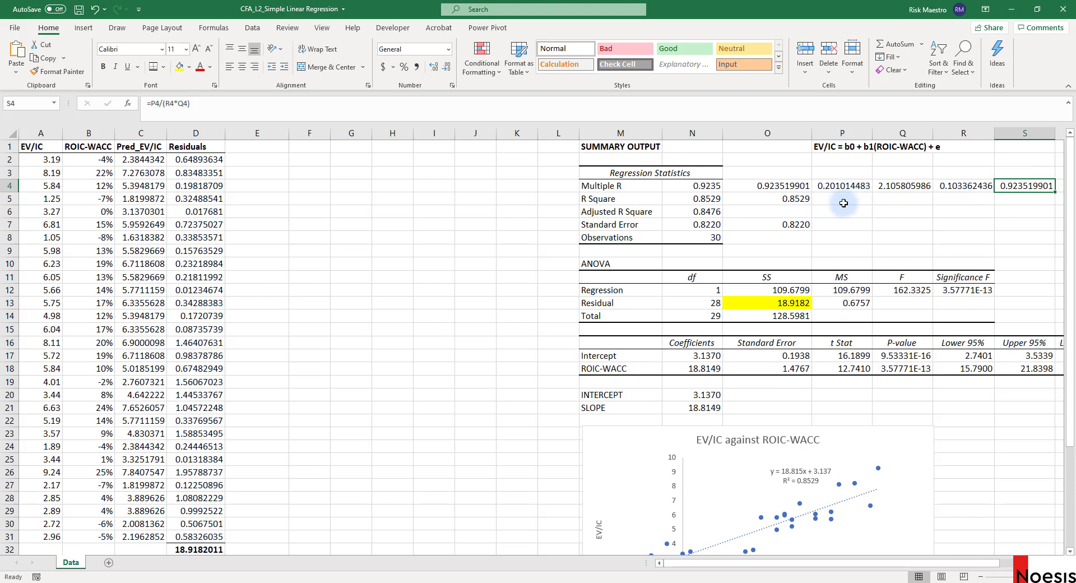
Label the Standard Error row with SEE in cell L7
click(788, 225)
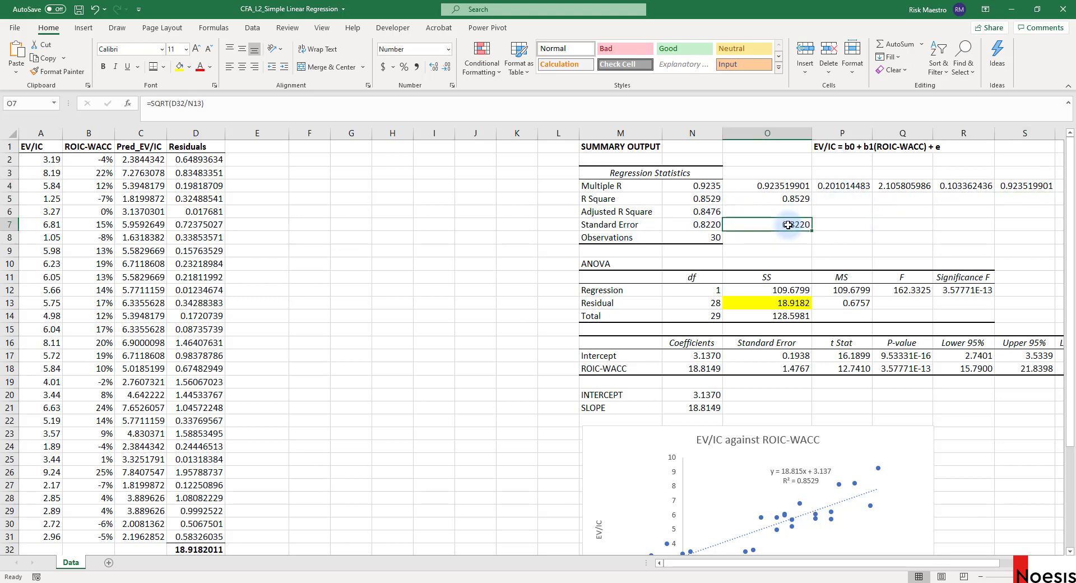
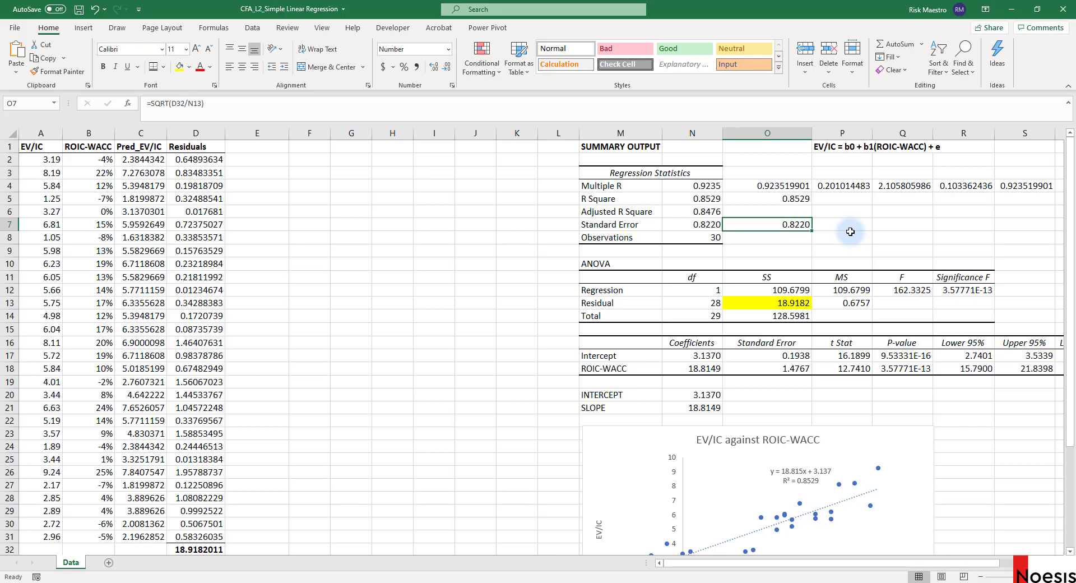
key(Left)
key(Left)
key(Left)
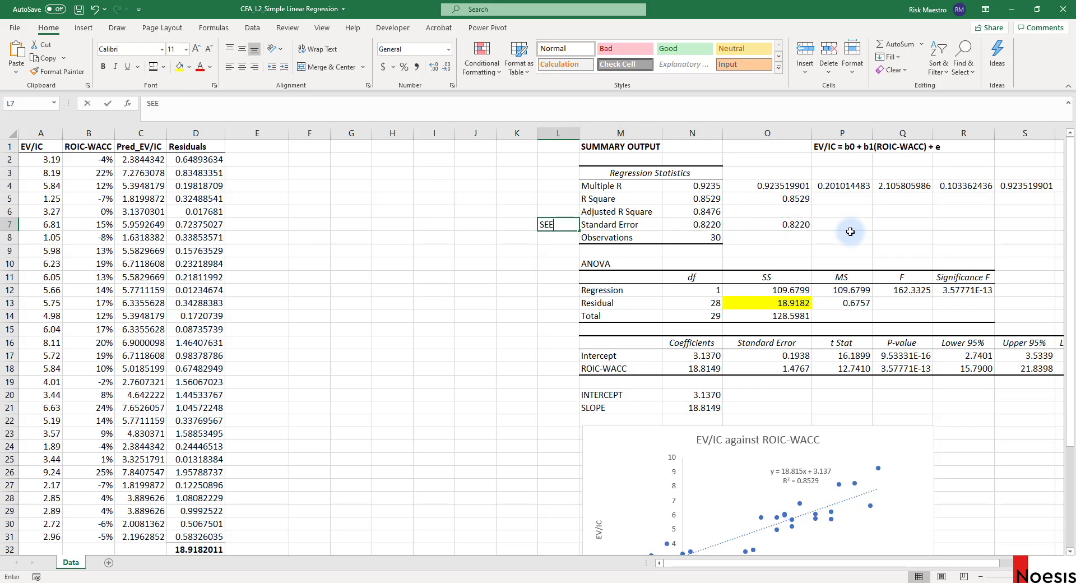
key(Tab)
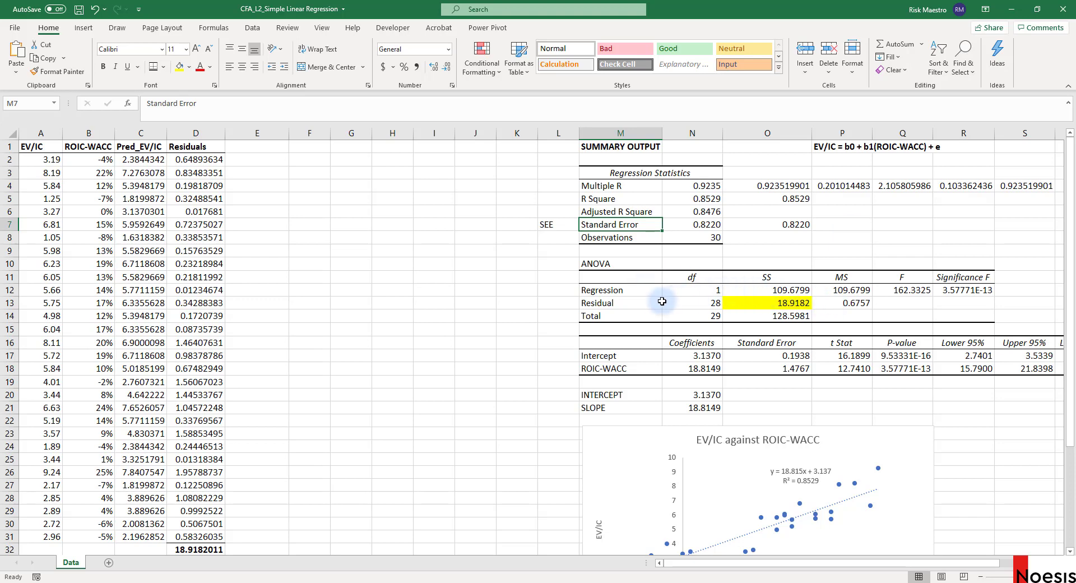
Examine the ANOVA table's residual degrees of freedom and compare its residual sum of squares with the squared-residual total in D32
mouse_move(588, 277)
mouse_down()
mouse_move(960, 290)
mouse_move(960, 315)
mouse_up()
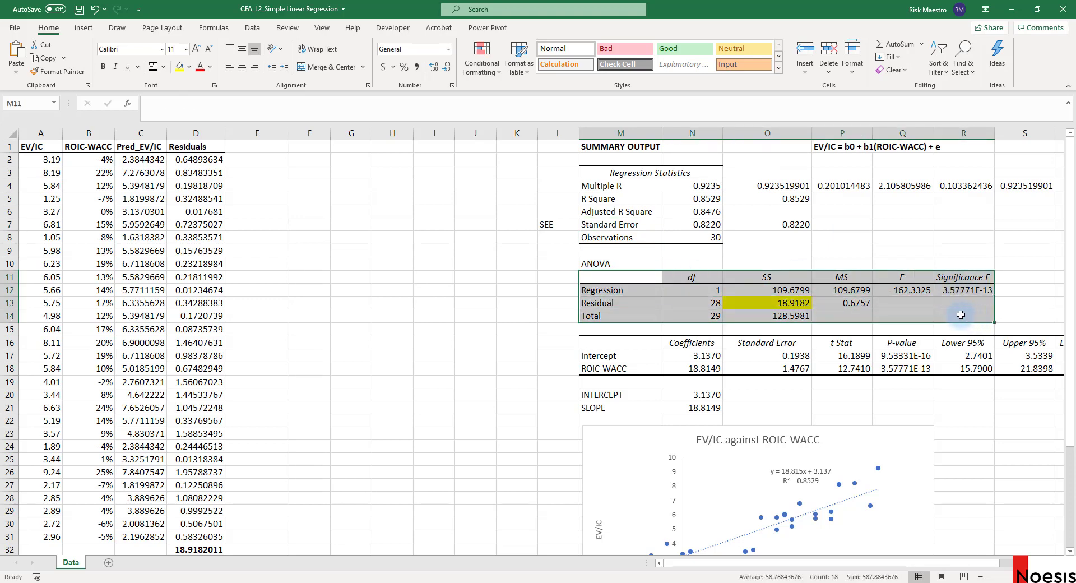
click(597, 262)
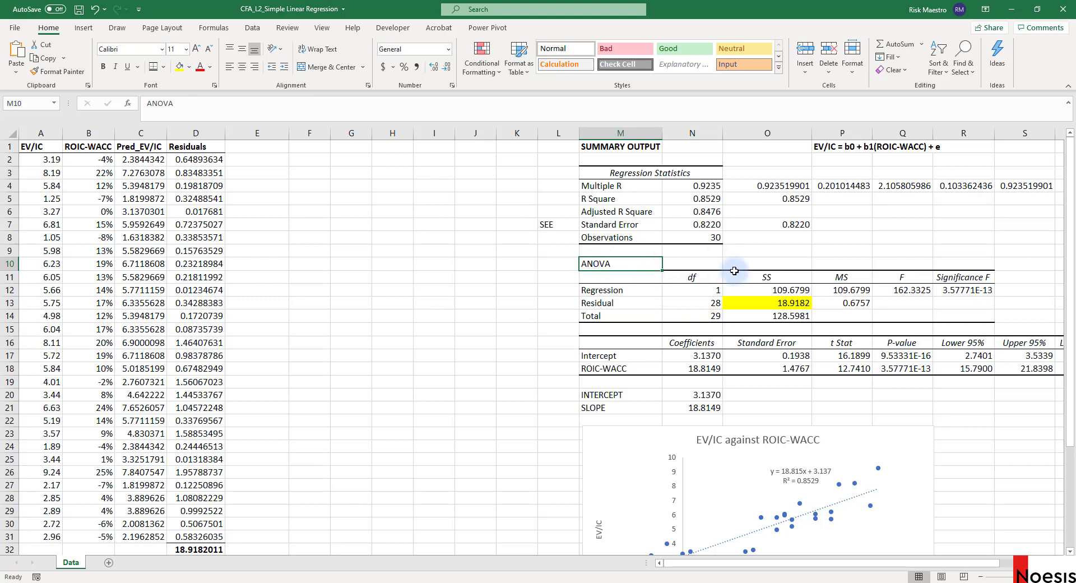
click(736, 303)
click(709, 305)
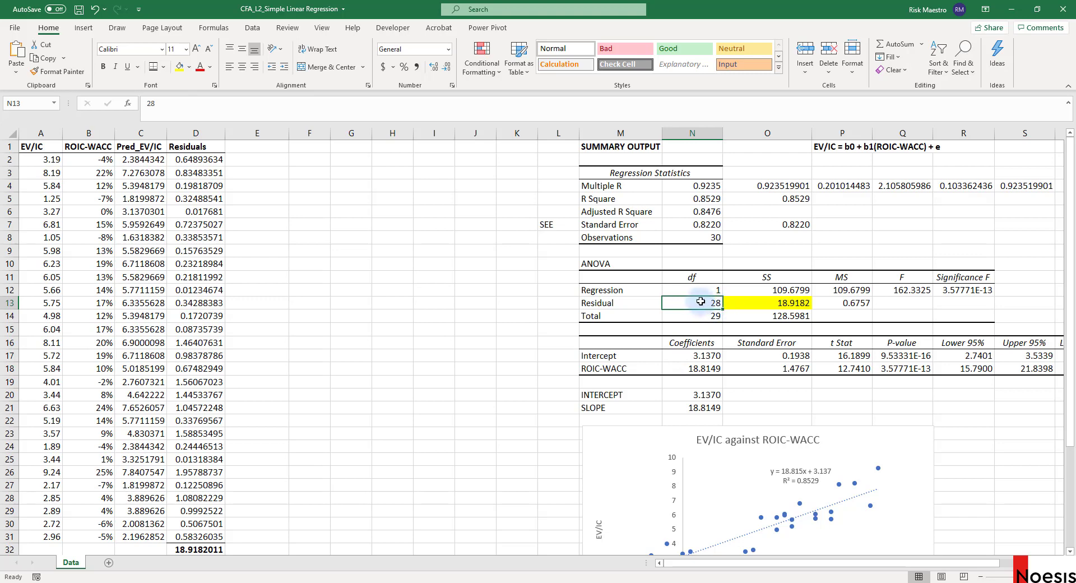
click(639, 371)
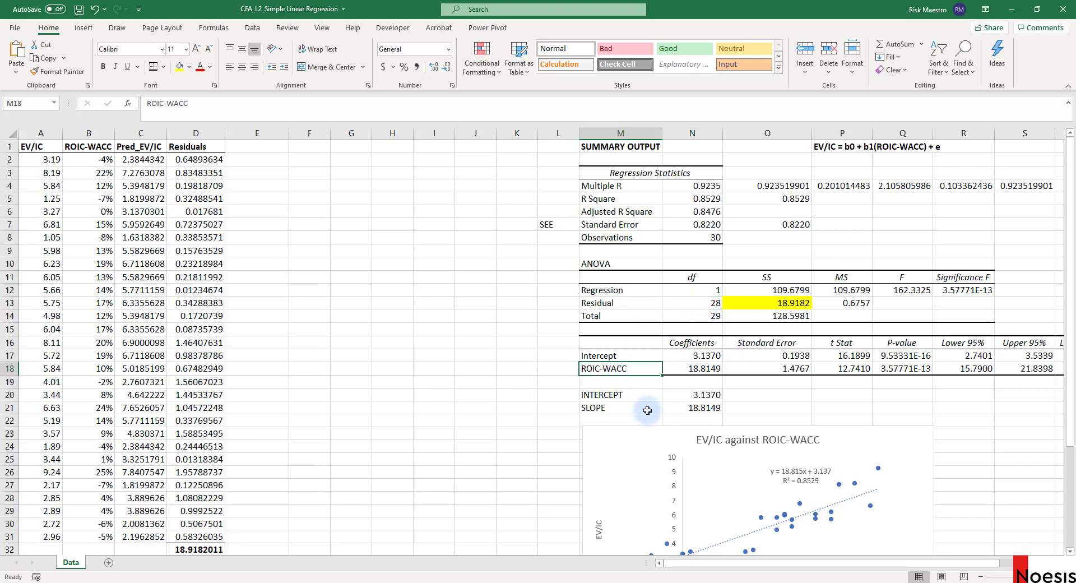
click(790, 303)
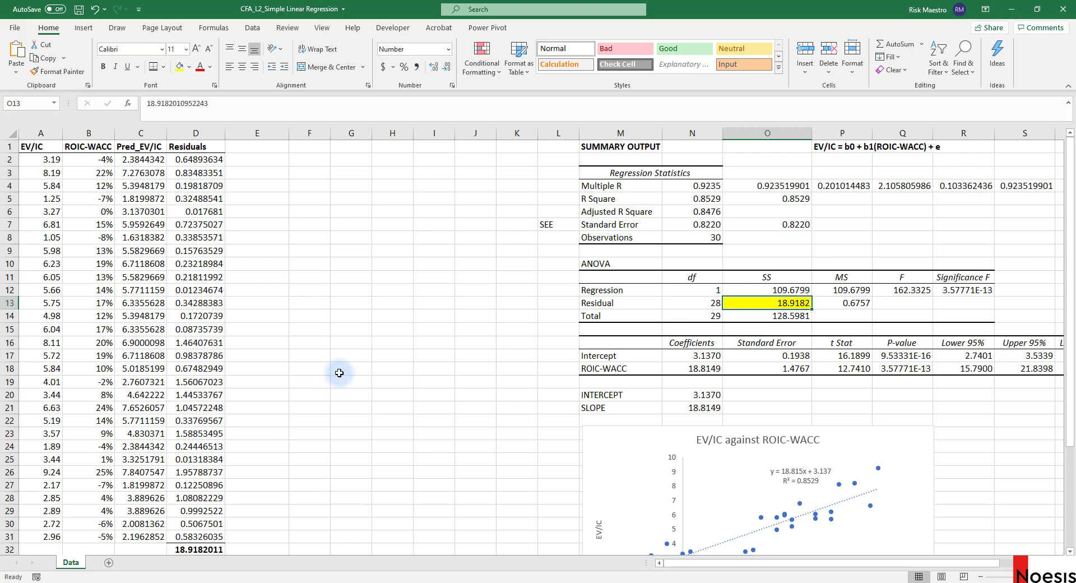
scroll(339, 372, down, 1)
click(203, 512)
scroll(340, 451, up, 1)
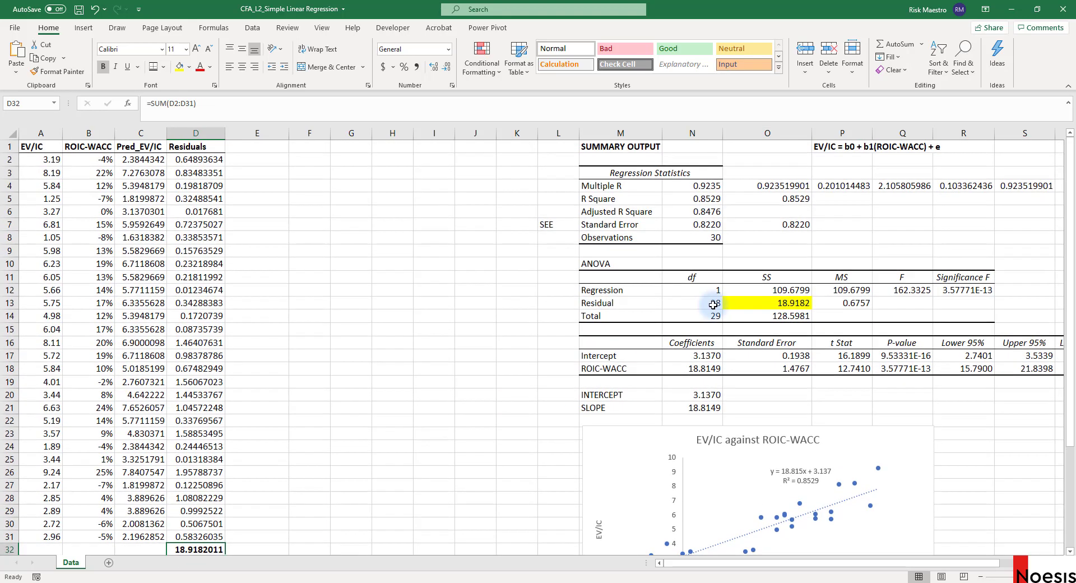
Add the column header Avg_EV/IC in cell E1, beside the Residuals column
click(791, 292)
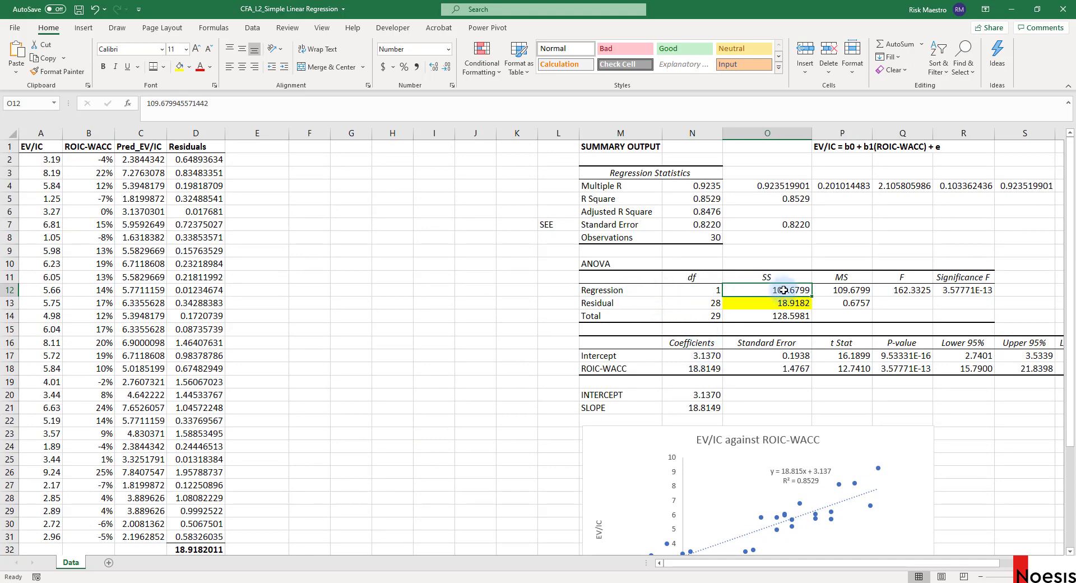
click(283, 150)
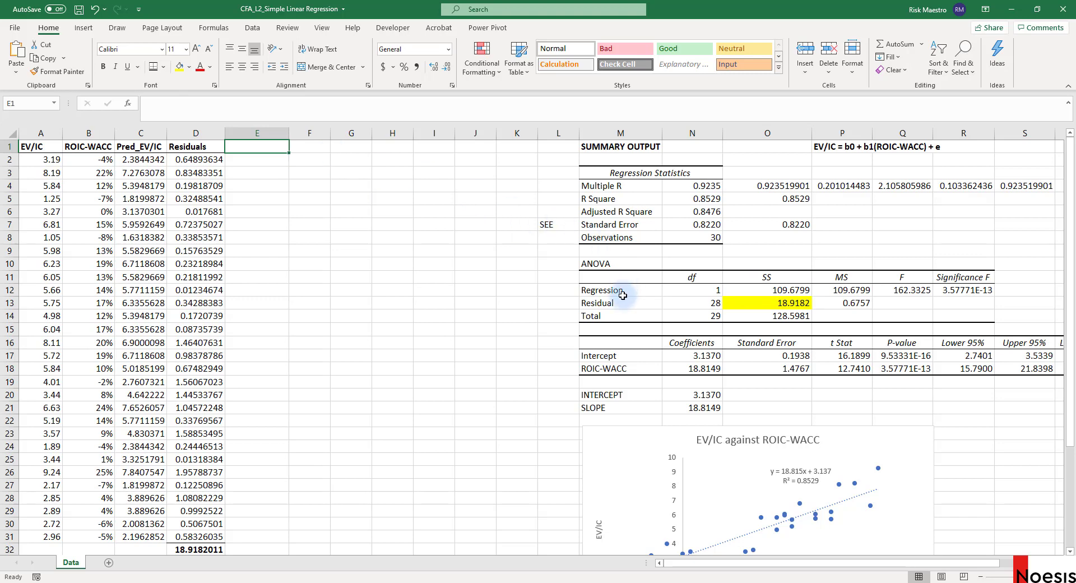
click(647, 294)
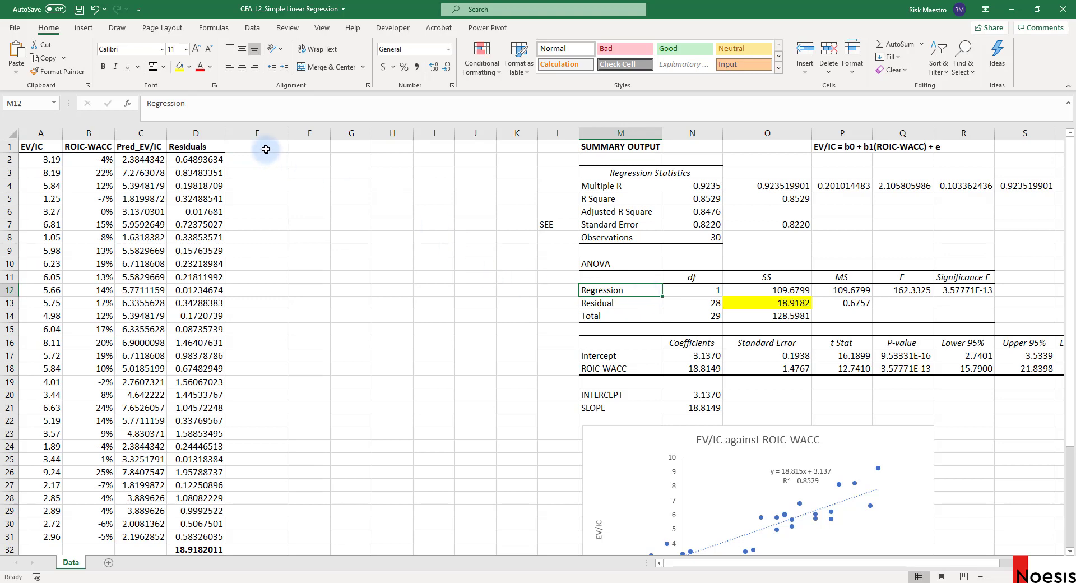
drag(44, 173, 53, 346)
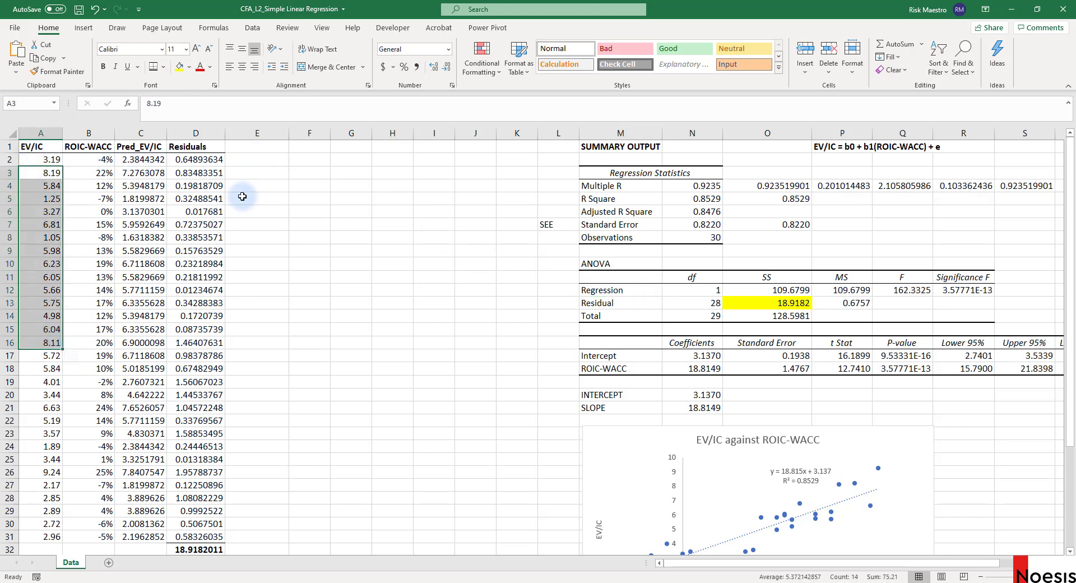
click(272, 135)
click(284, 147)
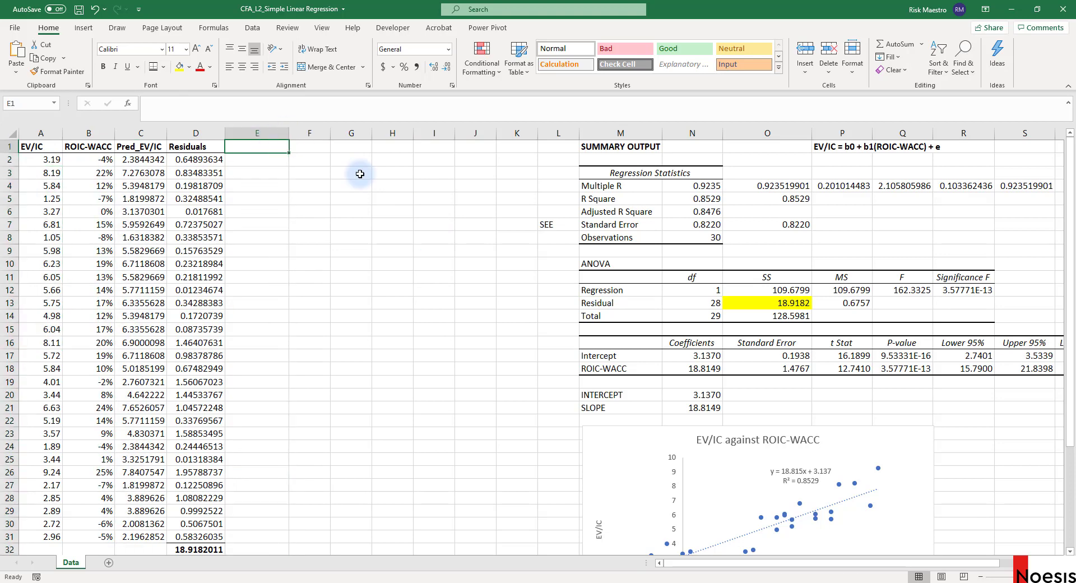
text(Avg_E)
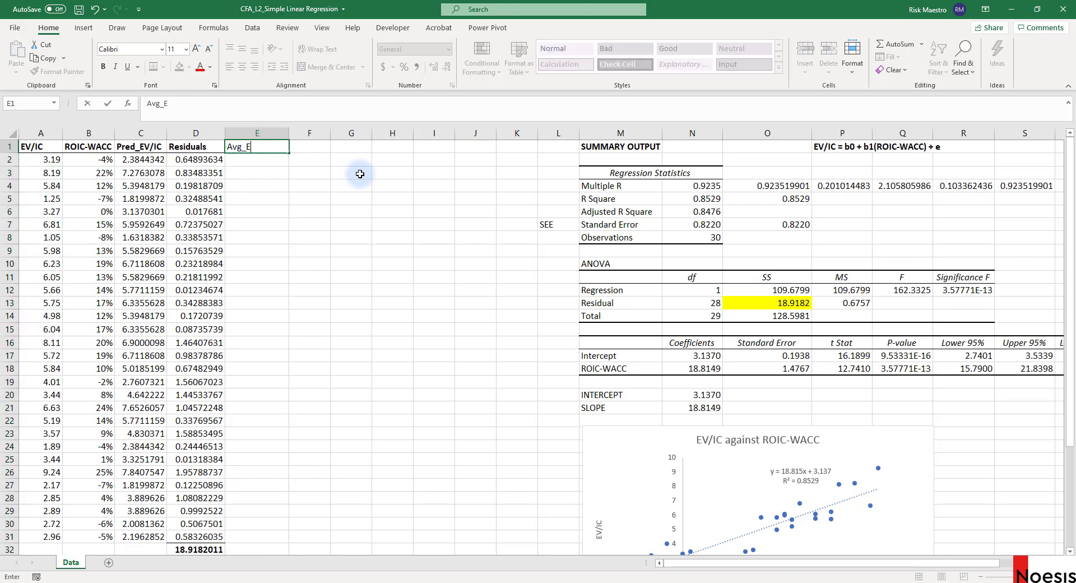
text(V/IC)
key(Return)
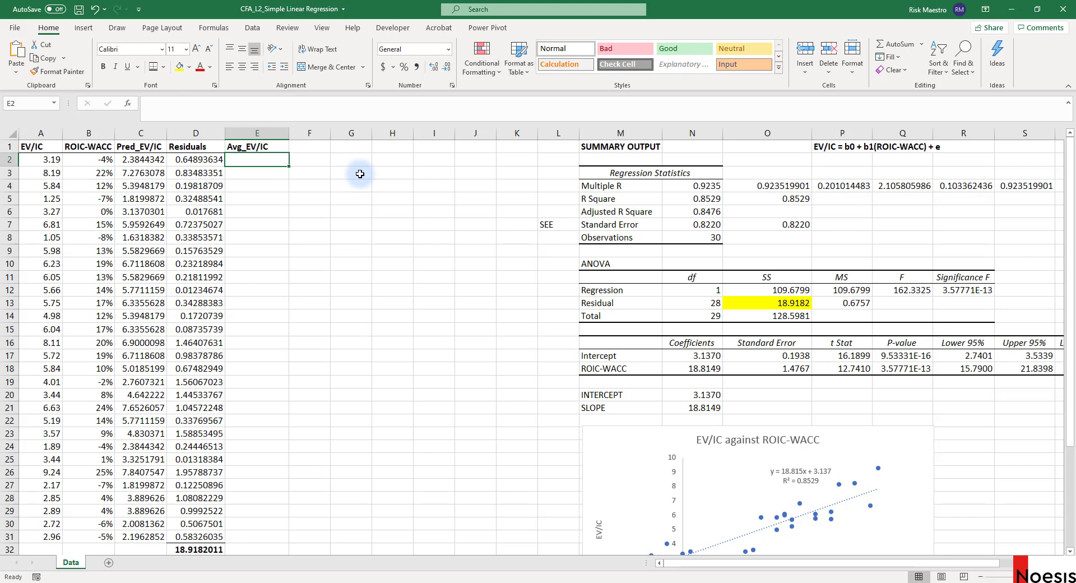
Fill E2:E31 with the mean of the observed EV/IC values using =AVERAGE($A$2:$A$31)
text(=avera)
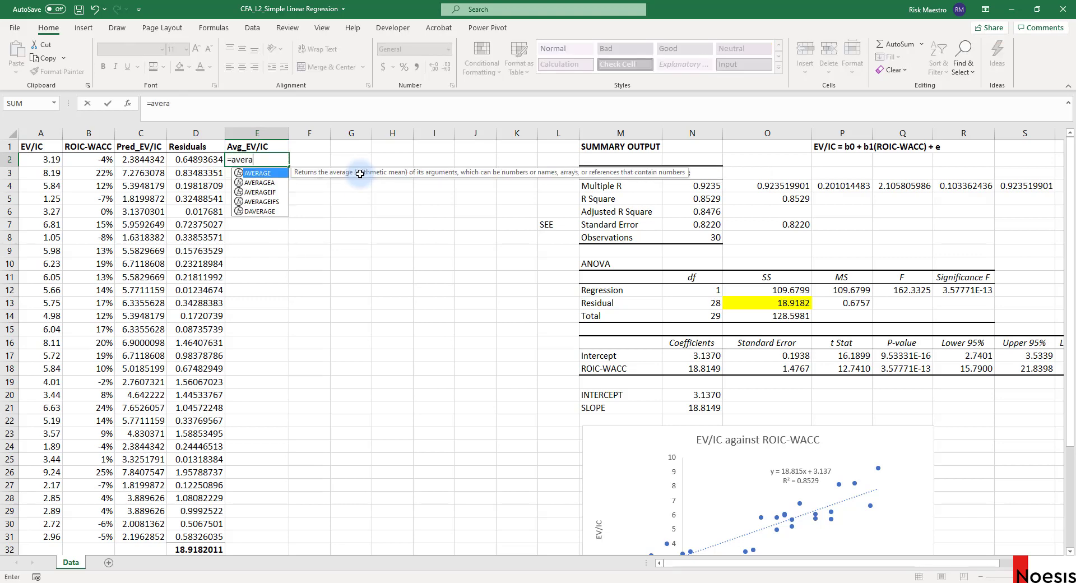
key(Tab)
click(55, 161)
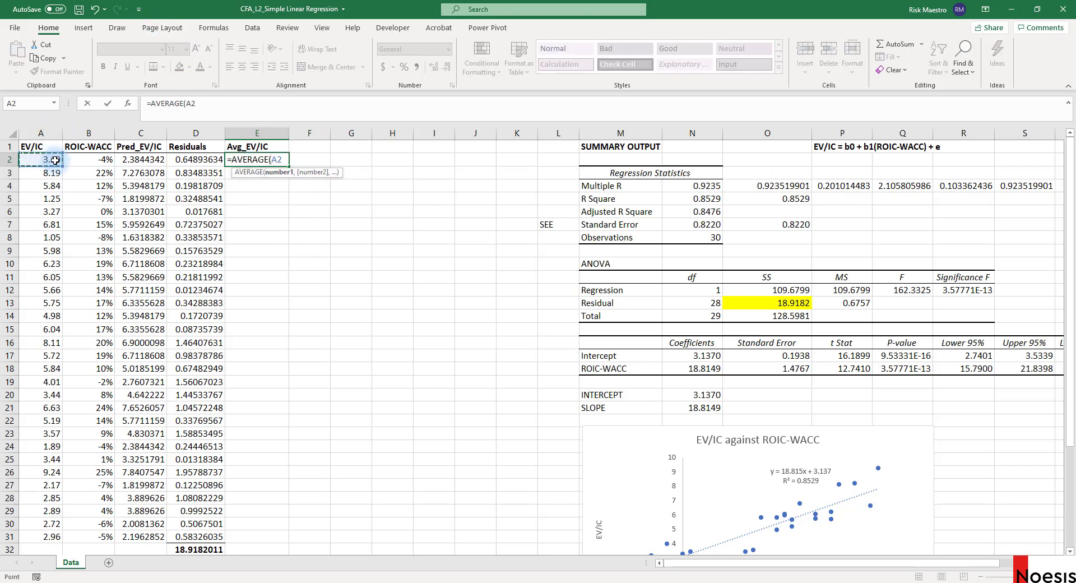
key(ctrl+shift+Down)
key(F4)
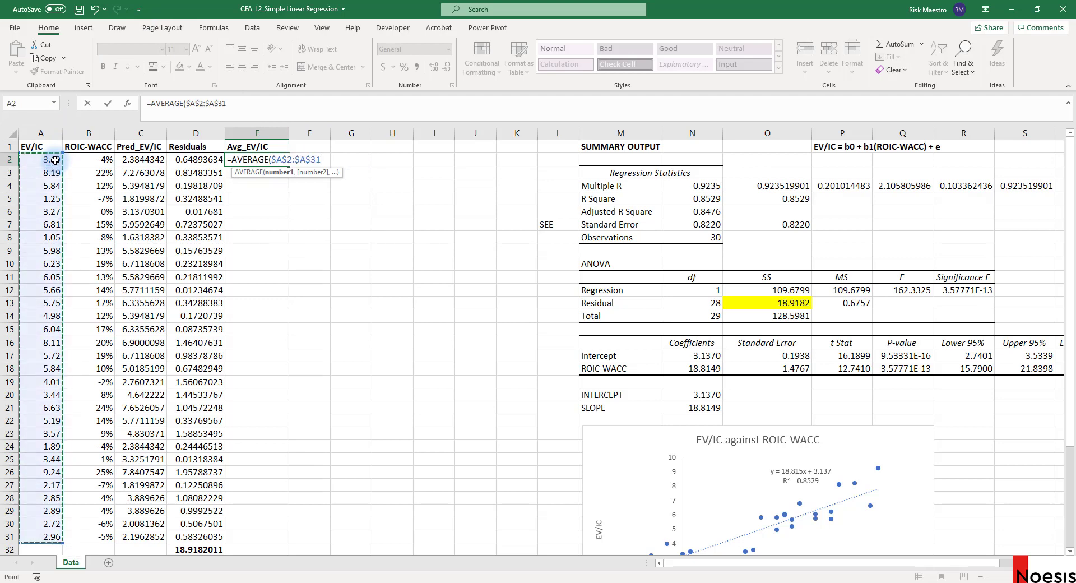
key(Return)
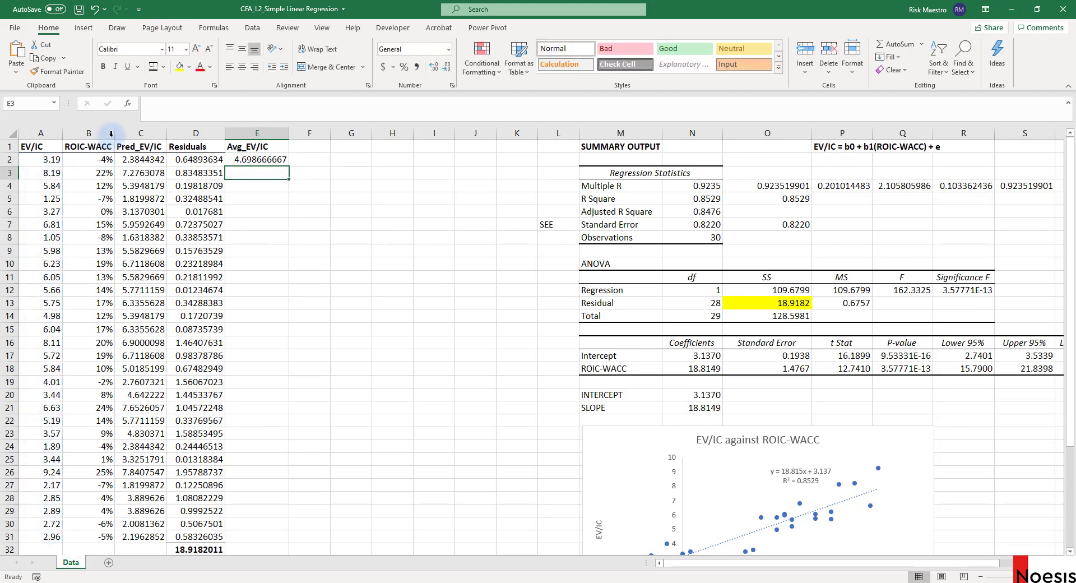
click(268, 162)
double_click(290, 166)
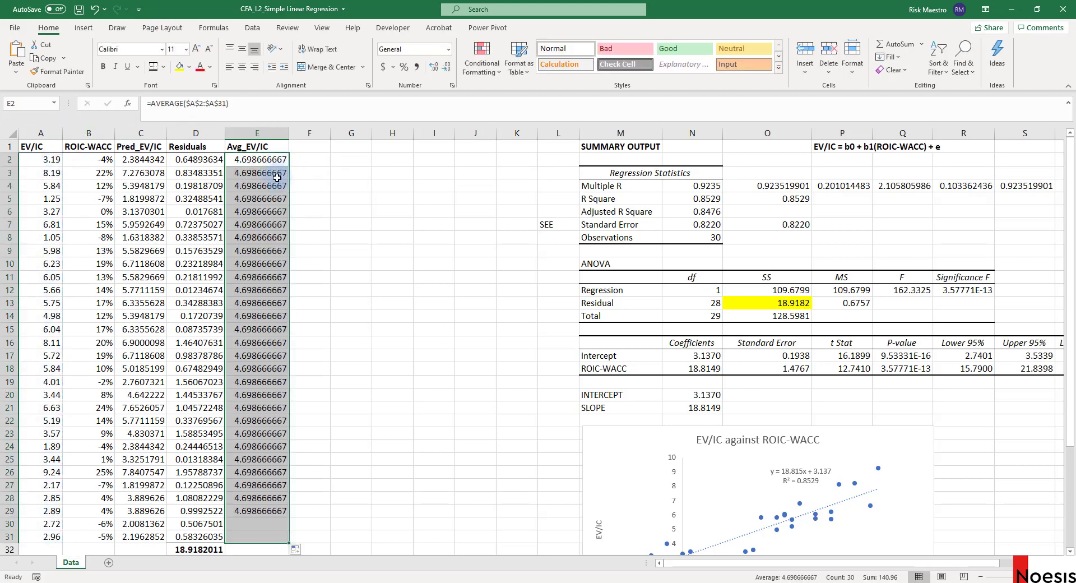
Apply a bottom border to the Avg_EV/IC header in E1
click(269, 147)
click(165, 72)
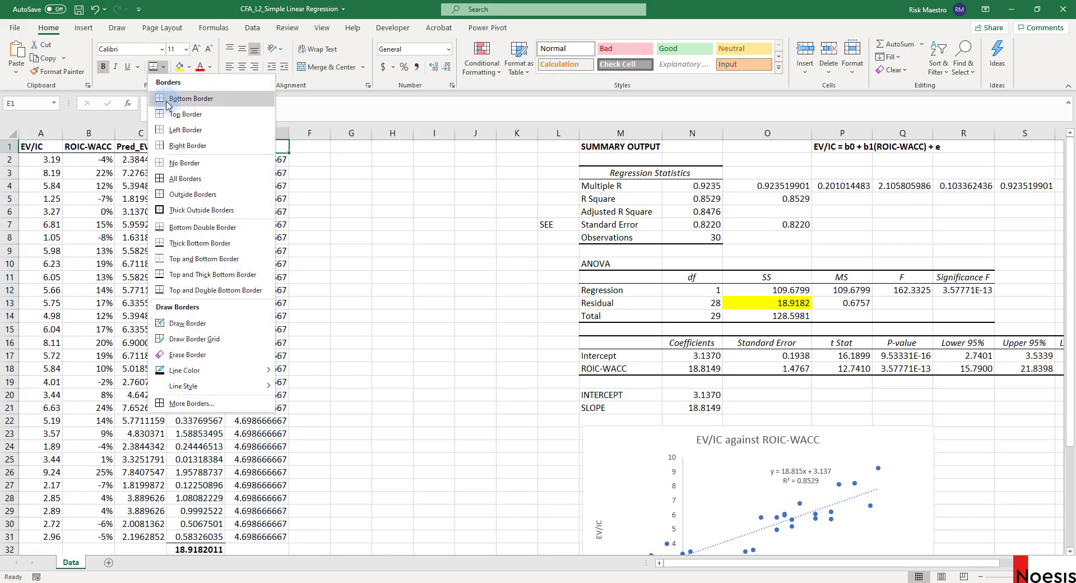
click(189, 100)
click(378, 227)
click(351, 173)
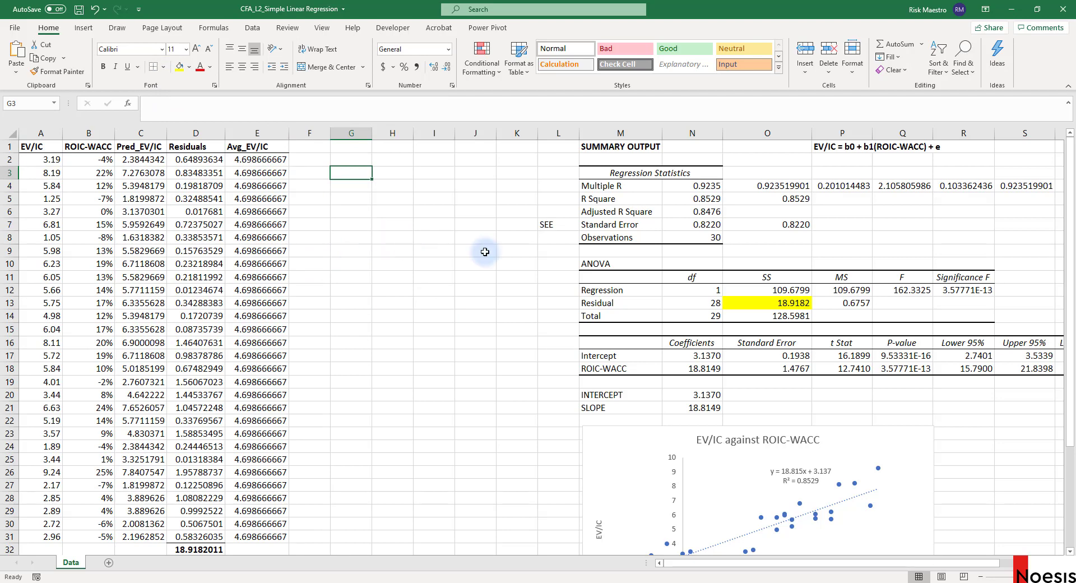
Add the column header (Pred-Avg)^2 in F1 for the squared deviations of predicted EV/IC from its average
click(625, 290)
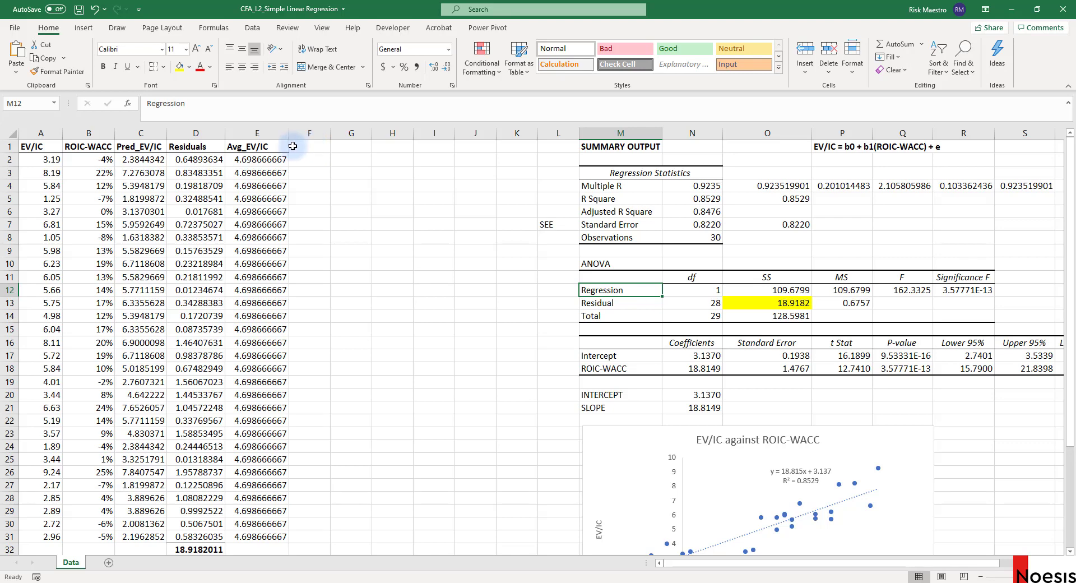
click(140, 149)
drag(143, 161, 140, 290)
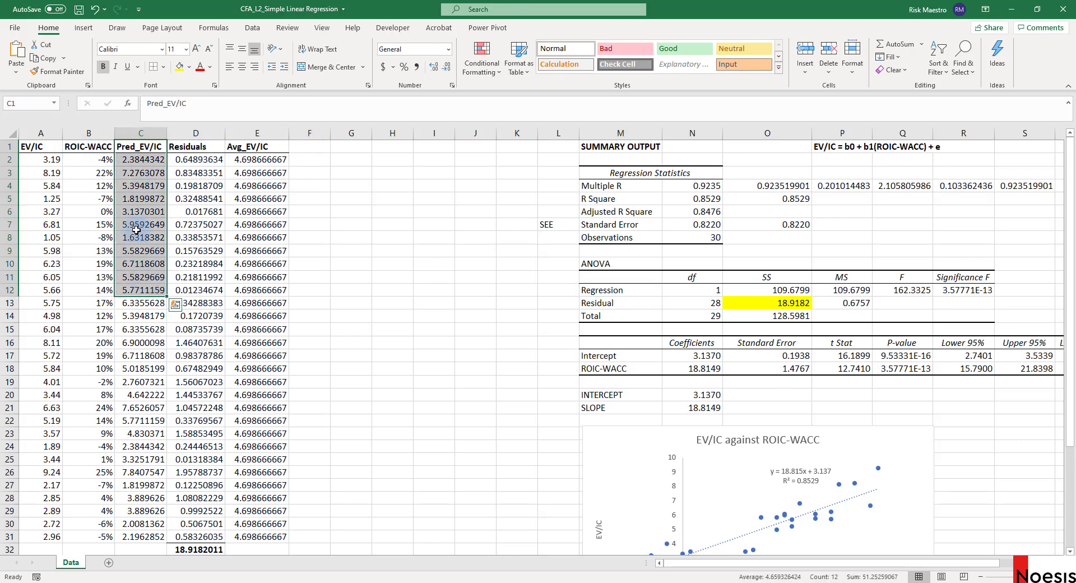
drag(253, 147, 257, 290)
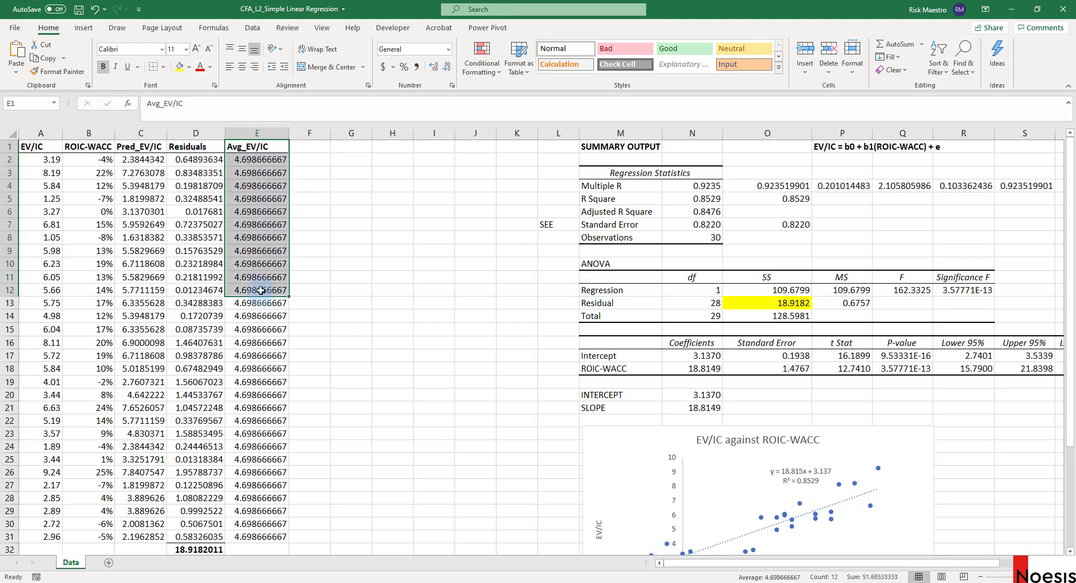
click(323, 147)
text((Pred-Avg)
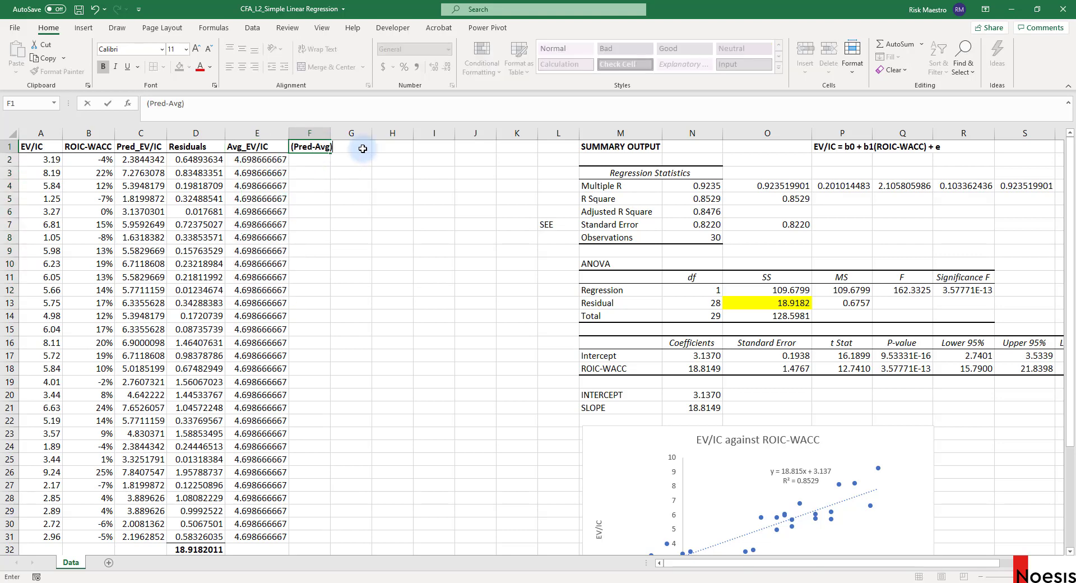
text()^2)
key(Return)
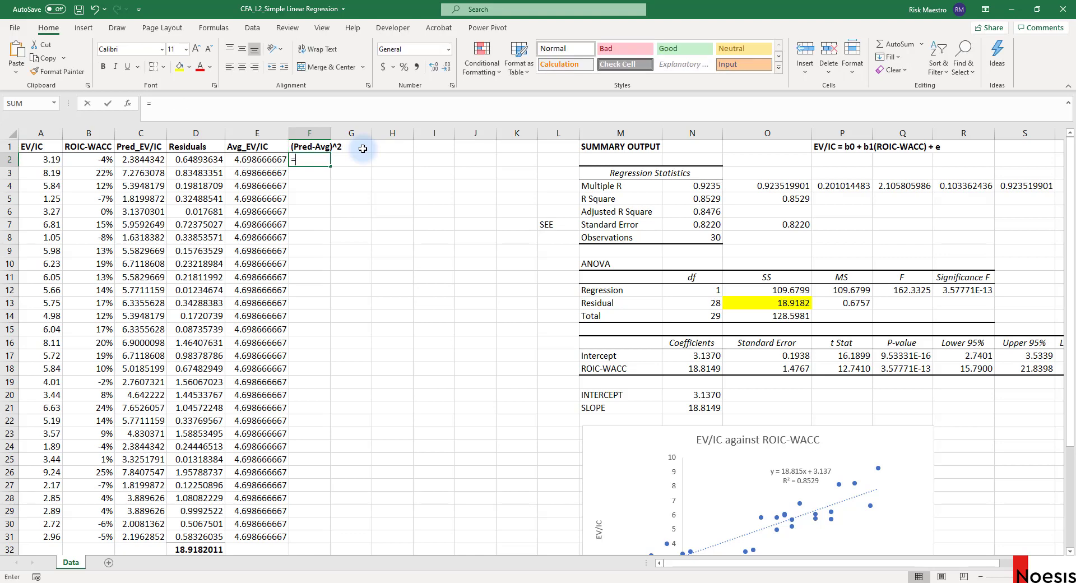
Compute the squared deviation in F2 with =(C2-E2)^2 and fill it down to F31
text(=()
key(Left)
key(Left)
key(Left)
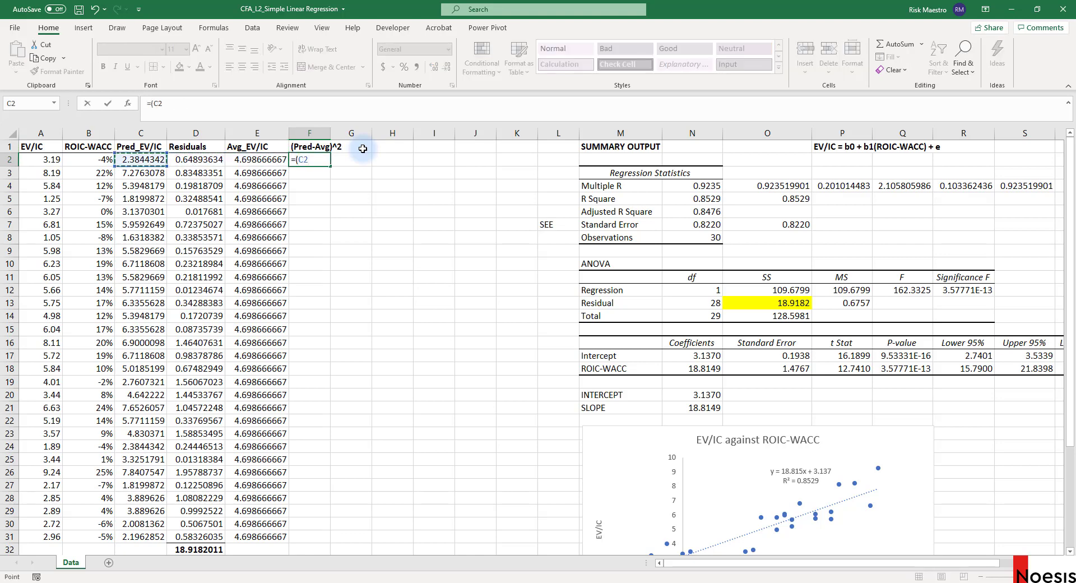
text(-)
key(Left)
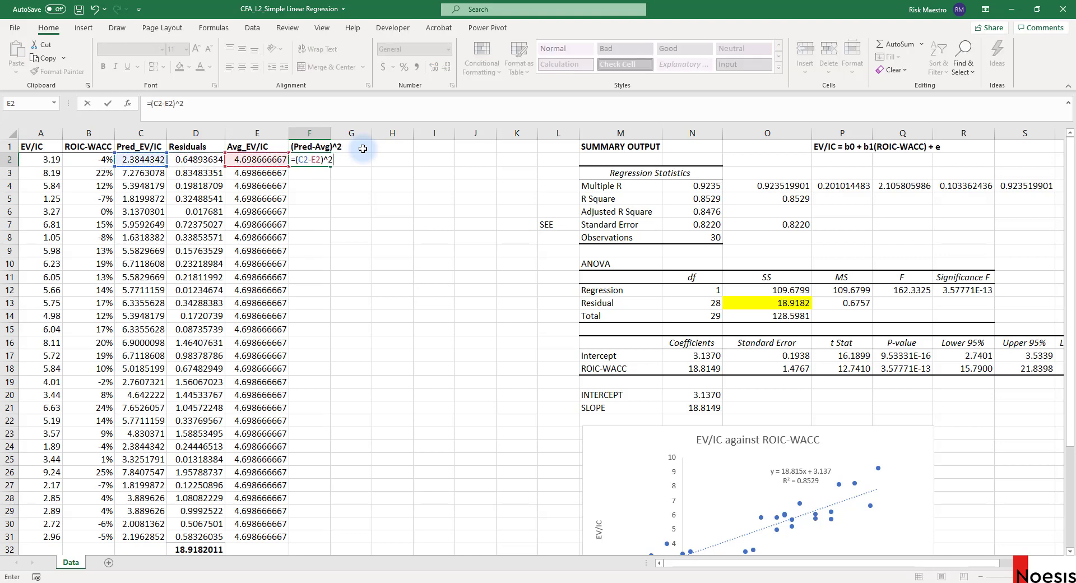
key(Return)
click(324, 161)
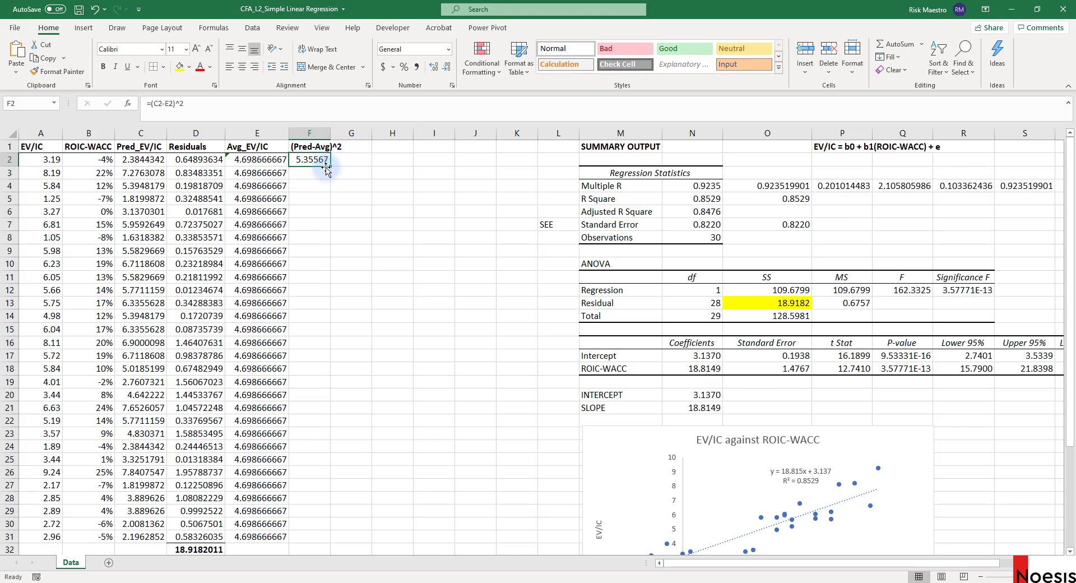
double_click(330, 166)
Copy the sum formula and its formatting from D32 to F32, and widen column F
scroll(312, 446, down, 1)
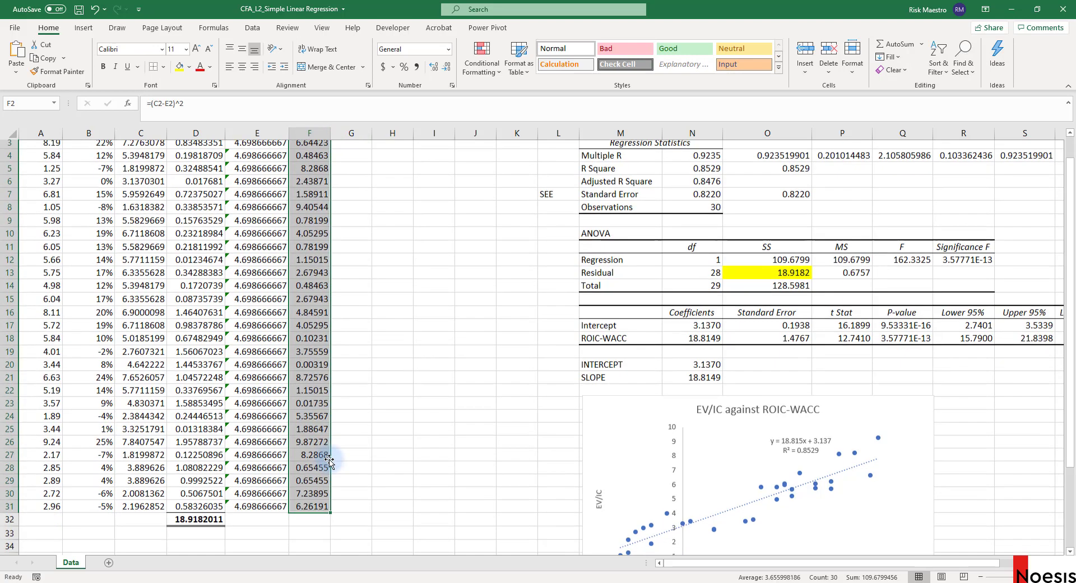
click(206, 512)
key(ctrl+c)
click(308, 510)
key(ctrl+v)
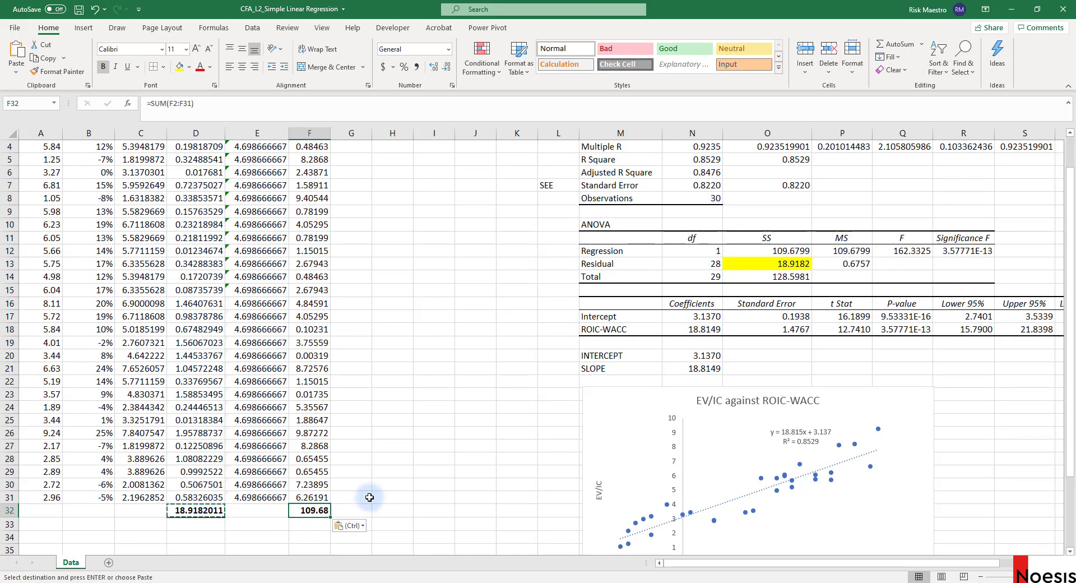
click(369, 498)
key(Escape)
drag(331, 137, 353, 136)
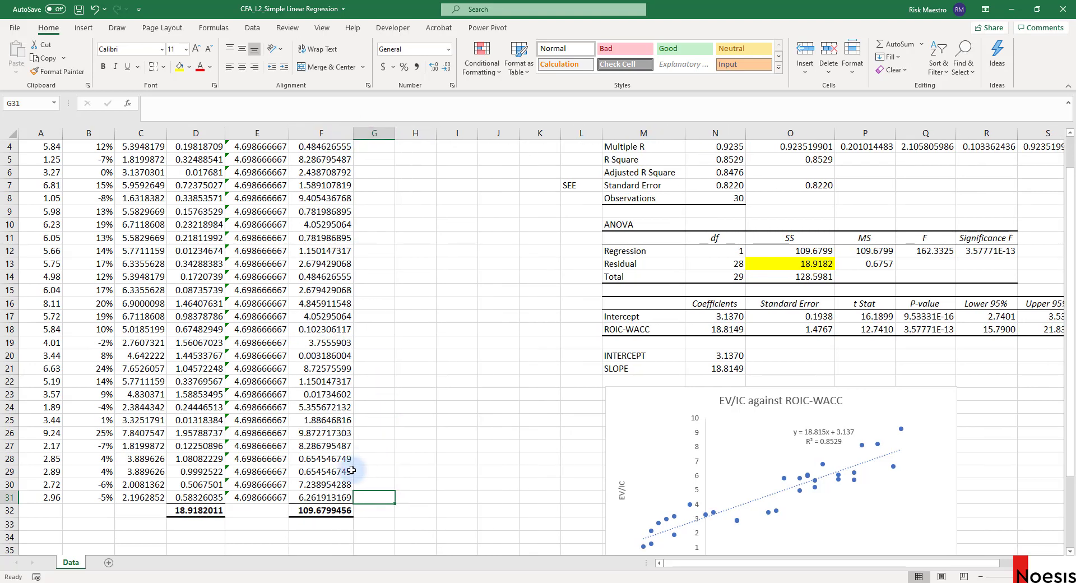
Highlight the regression sum of squares in O12 of the ANOVA table in yellow
click(823, 250)
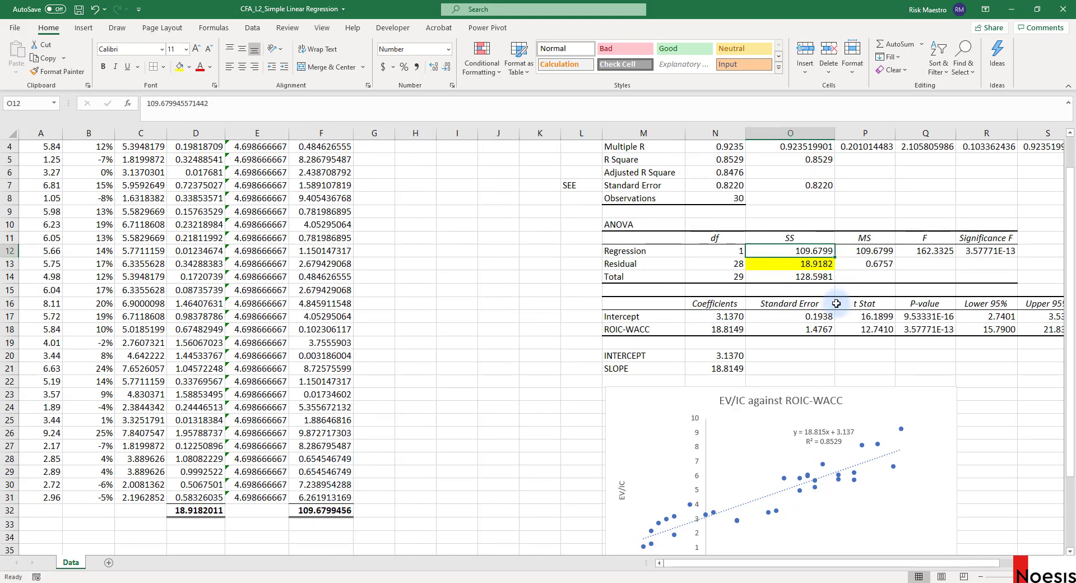
click(180, 66)
scroll(372, 418, up, 1)
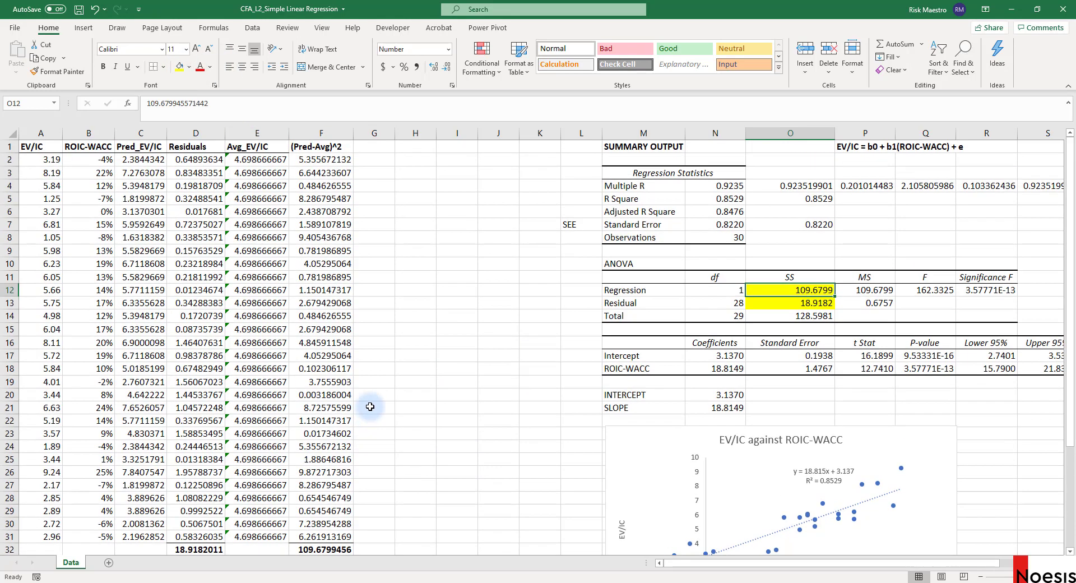
Apply a bottom border to the (Pred-Avg)^2 header in F1
click(314, 146)
click(164, 67)
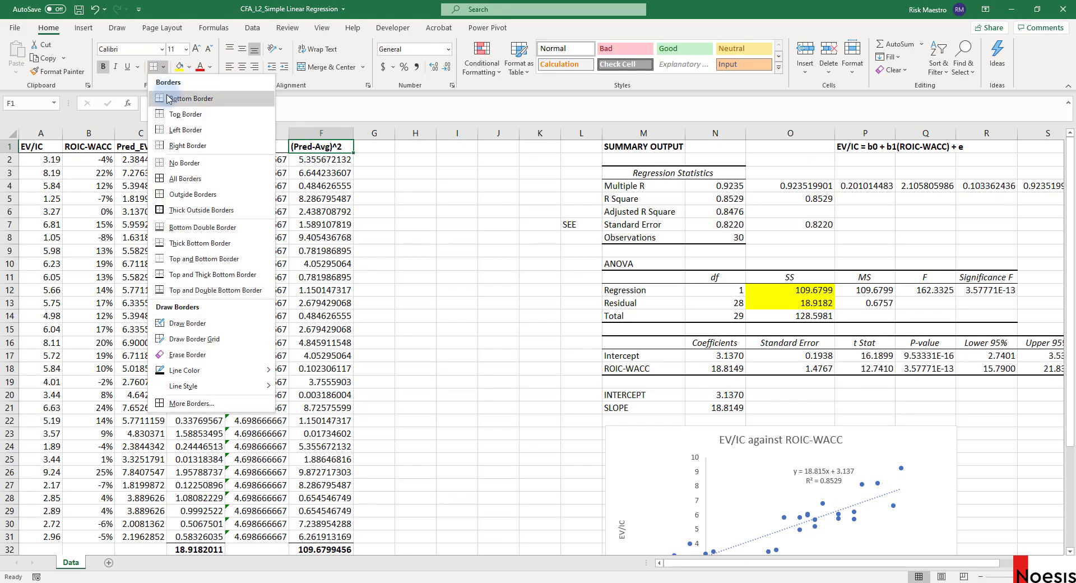
click(171, 100)
click(330, 171)
Start an array formula in F34 that subtracts F2:F31 from the predicted values in C2:C31
drag(325, 158, 333, 418)
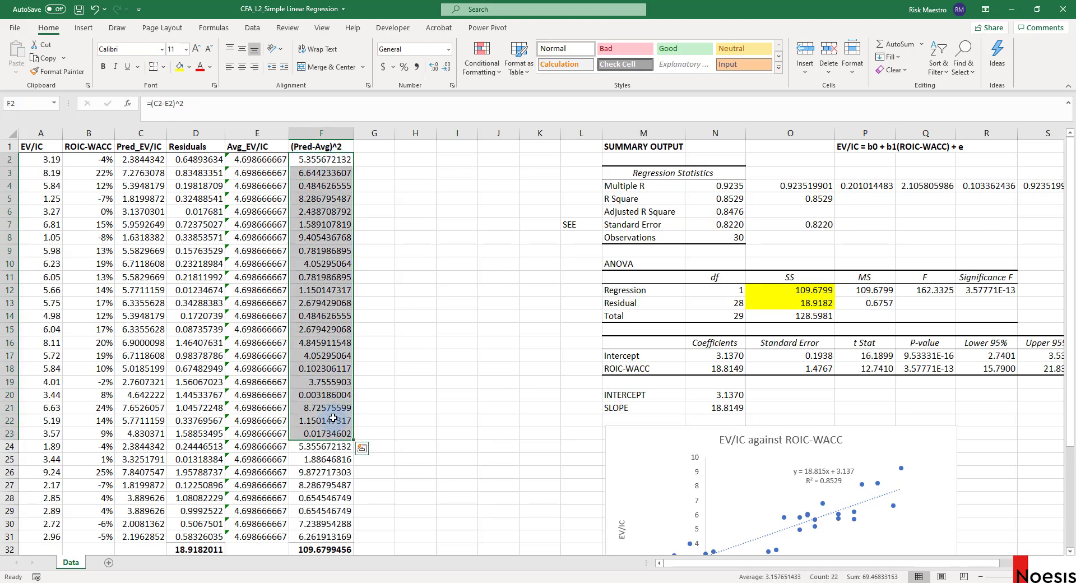
scroll(332, 418, down, 2)
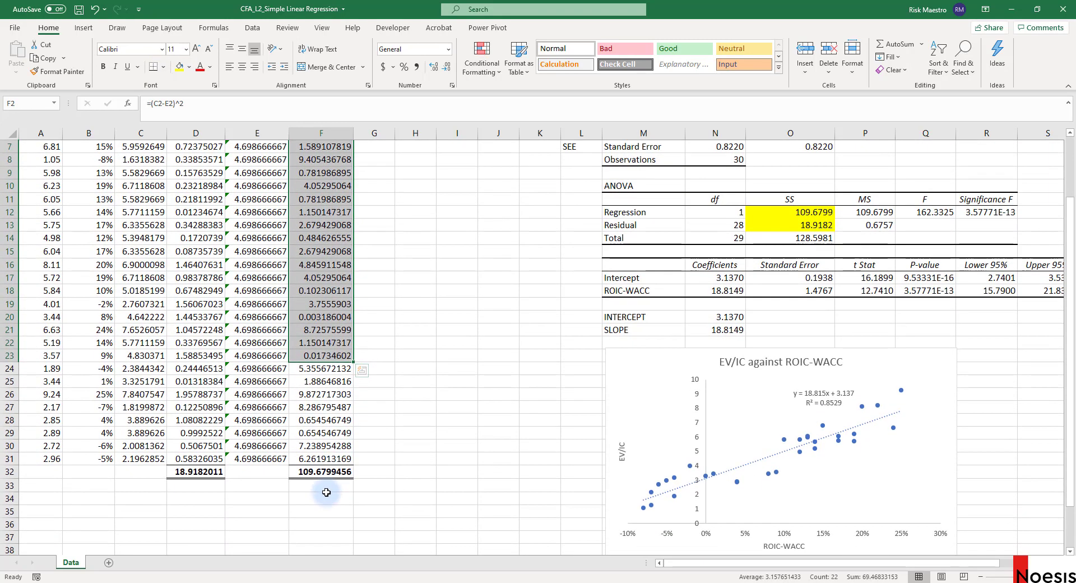
click(326, 495)
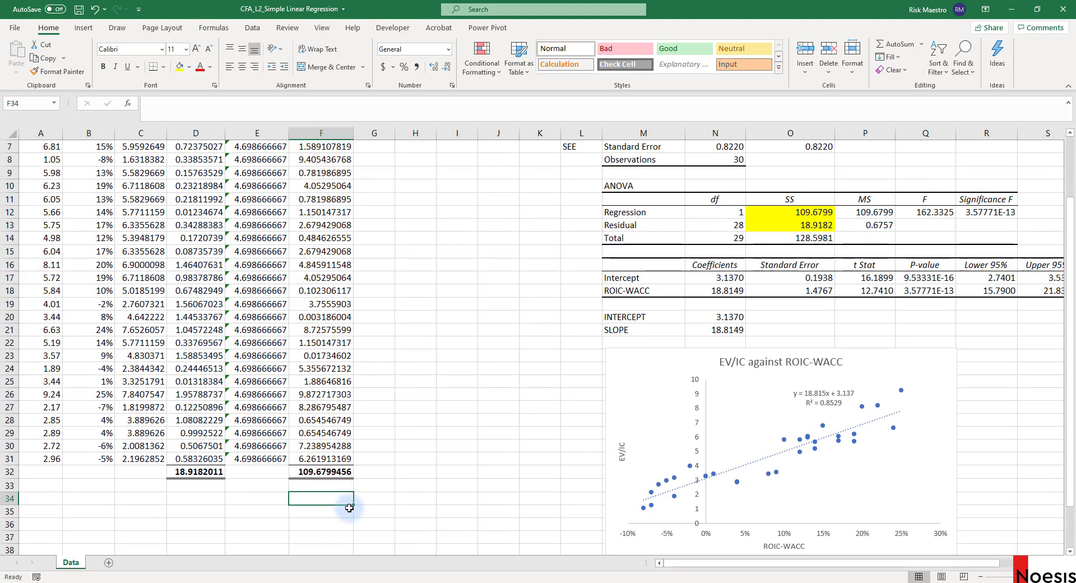
text(=()
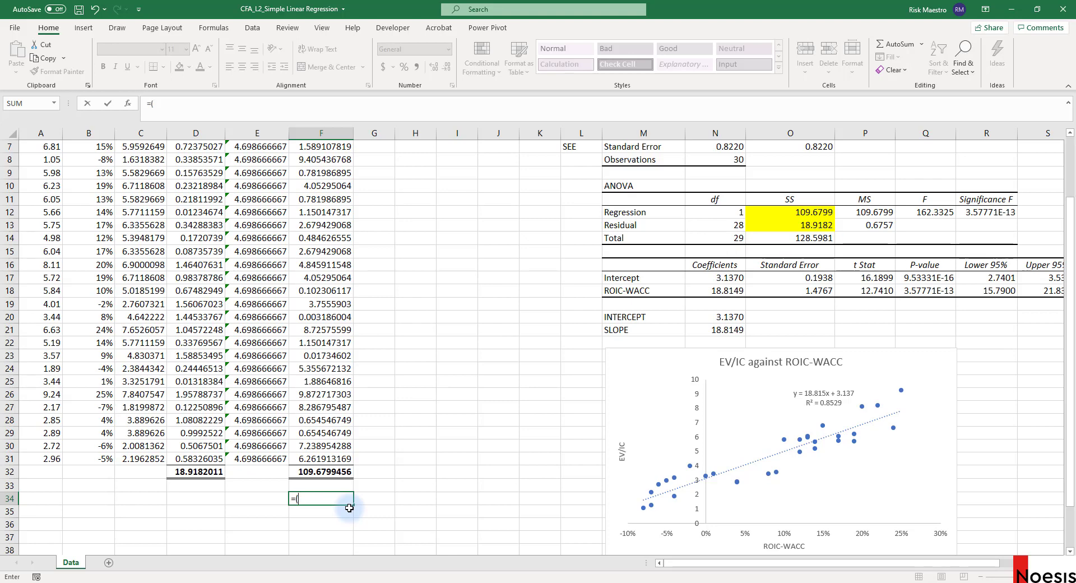
scroll(327, 337, up, 2)
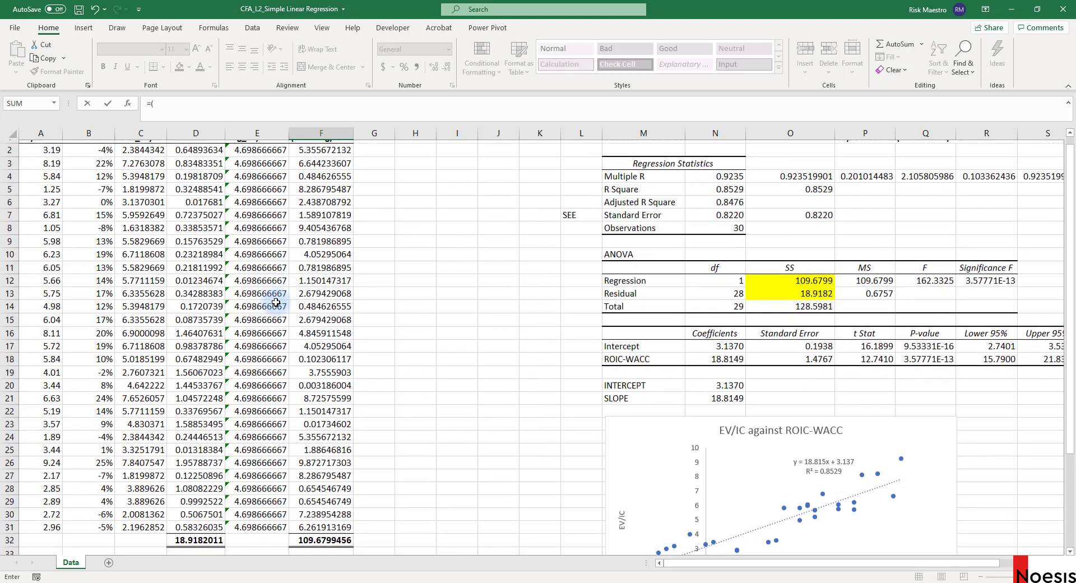
click(150, 160)
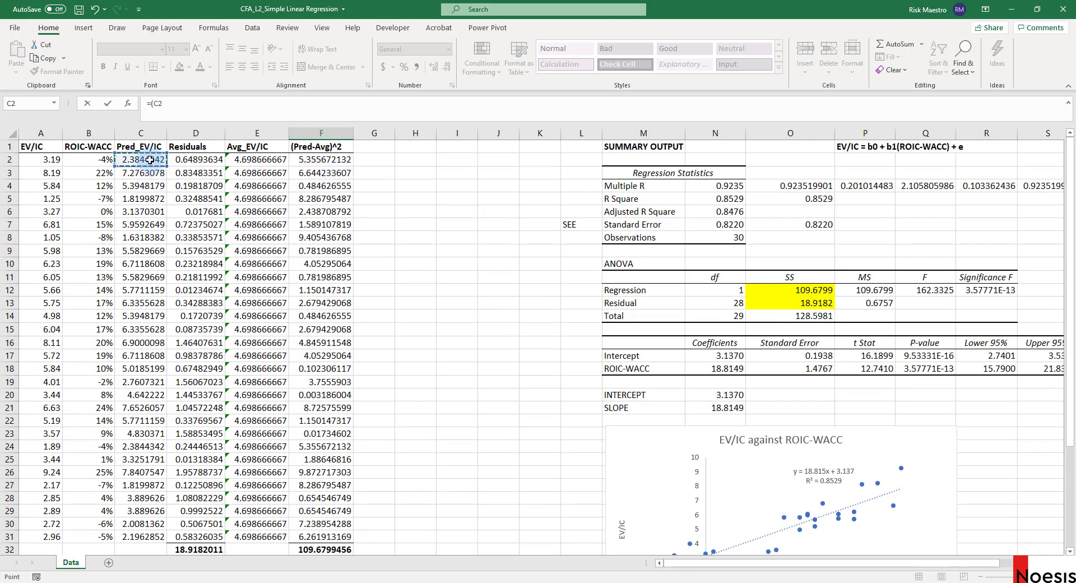
drag(150, 160, 137, 536)
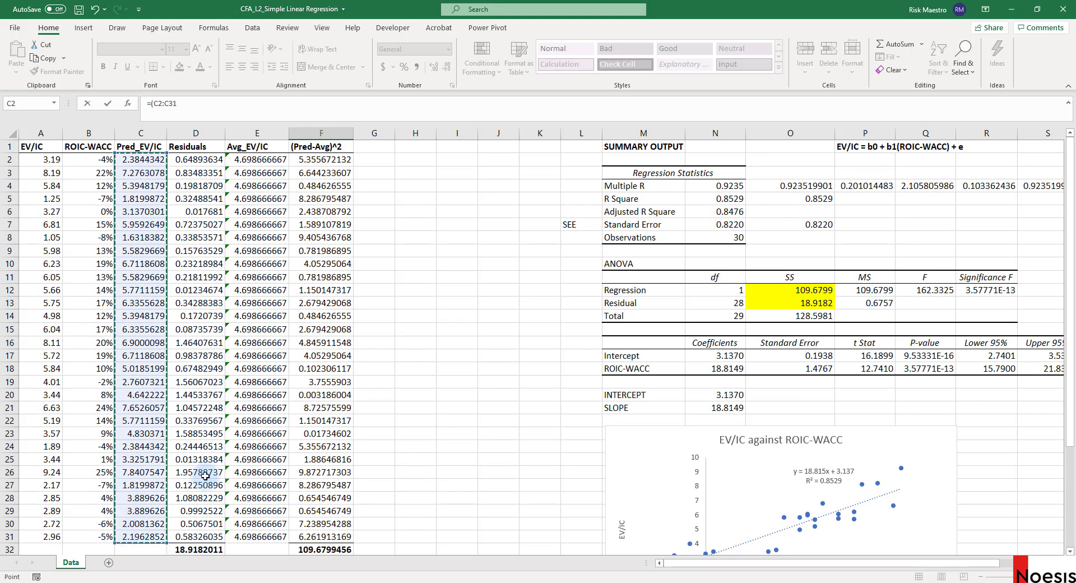
text(-)
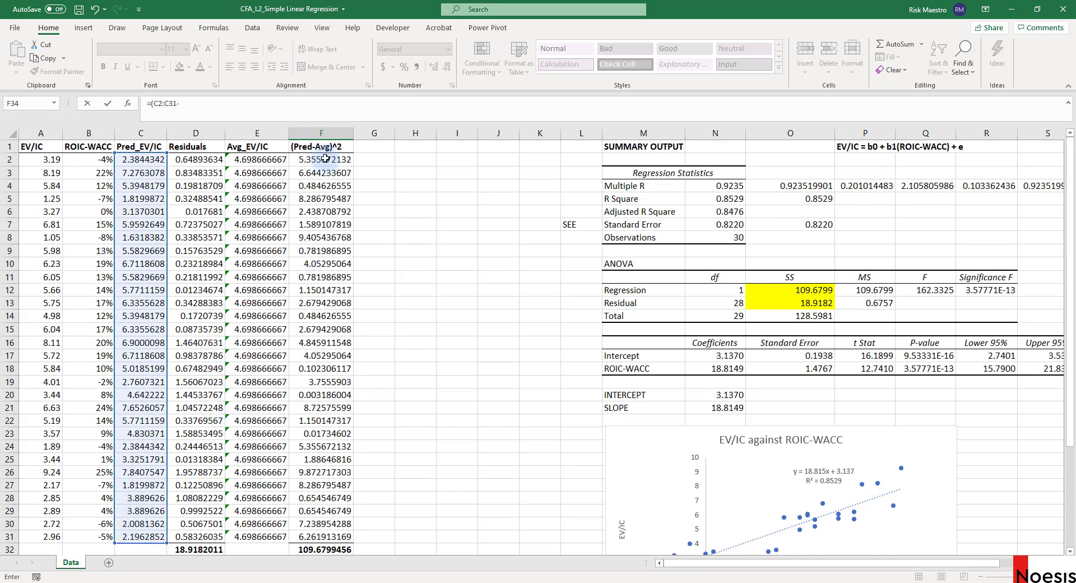
drag(325, 159, 300, 536)
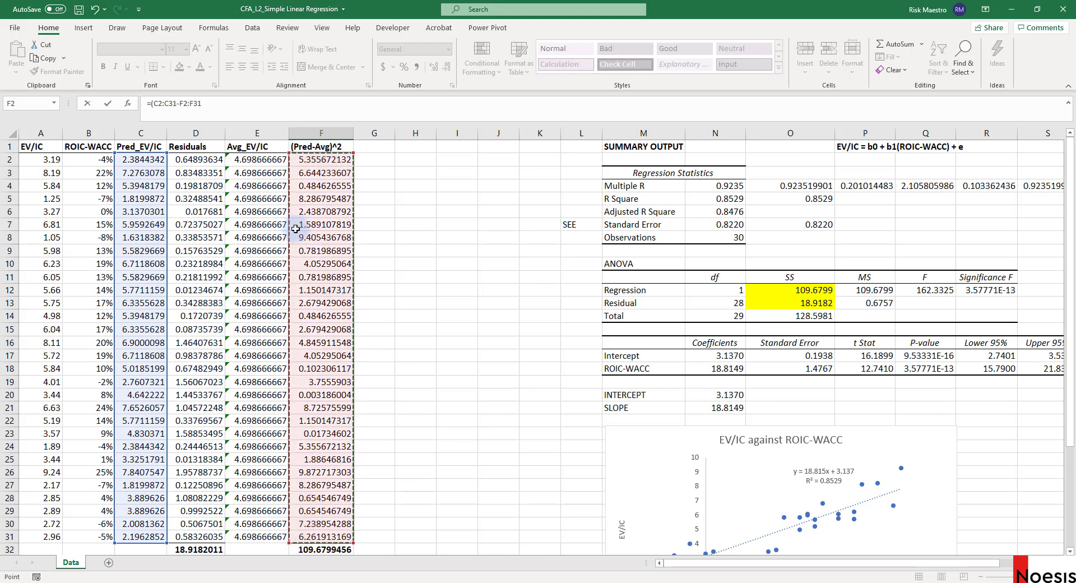
Enter the array formula =SUM((C2:C31-E2:E31)^2) in F34 and make it bold
drag(263, 159, 259, 536)
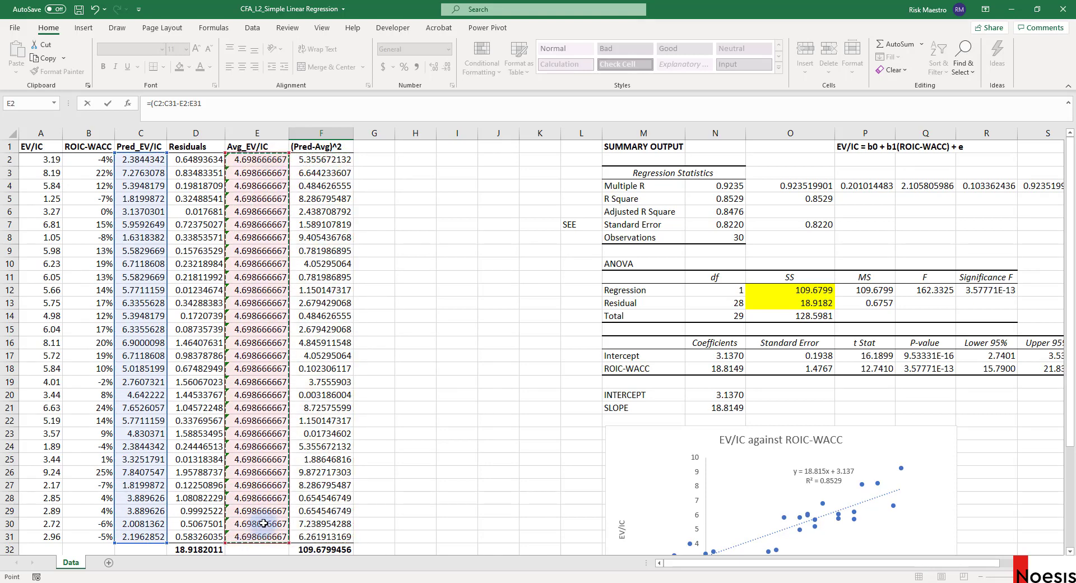
text()^2)
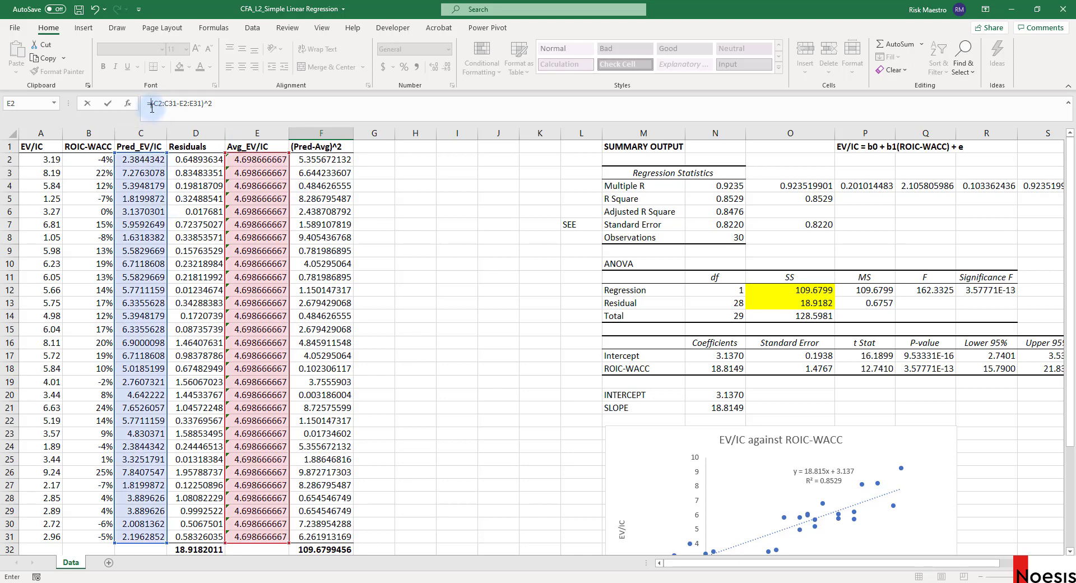
click(151, 106)
text(sum()
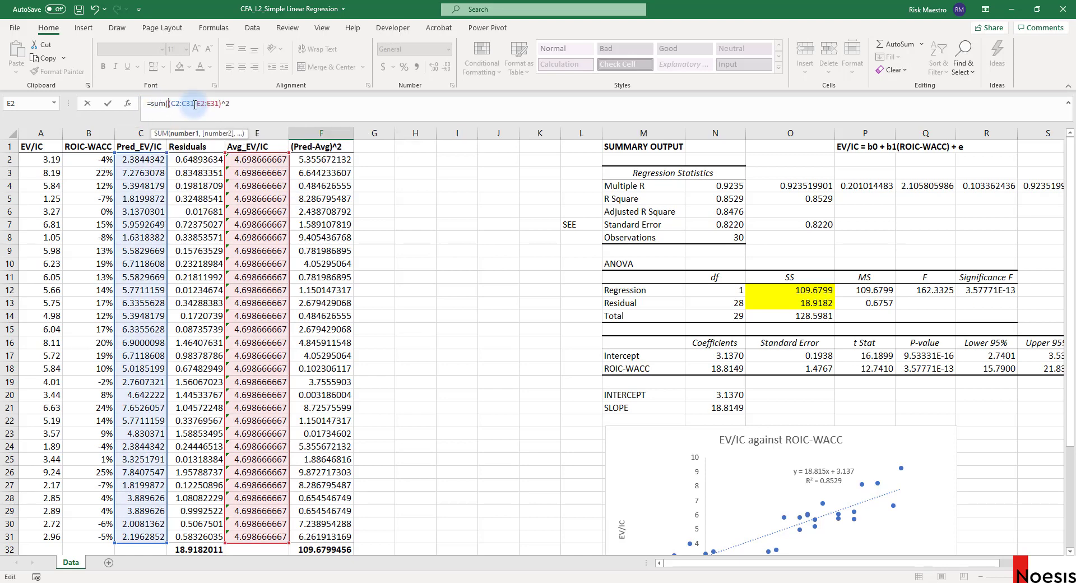
text())
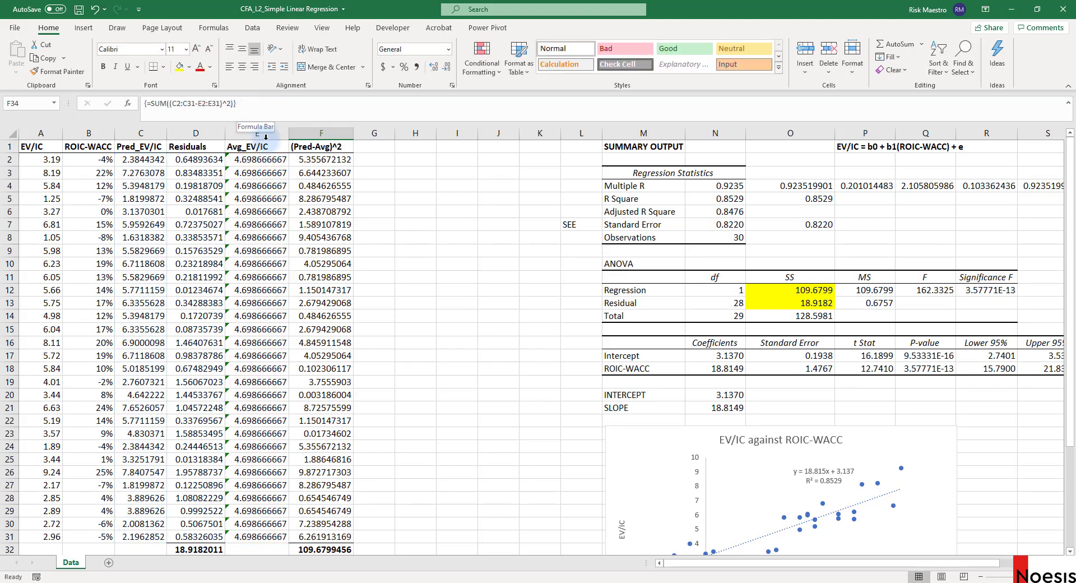
key(ctrl+shift+Return)
key(ctrl+b)
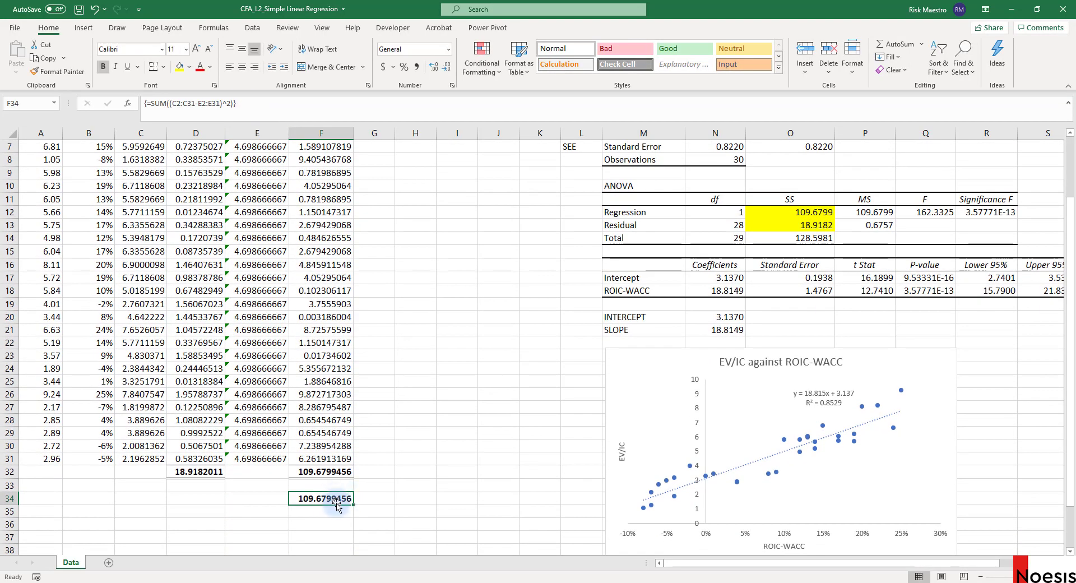
Compare the totals in F32 and D32, and their combined sum, with the Regression, Residual and Total SS in the ANOVA table
scroll(341, 395, up, 2)
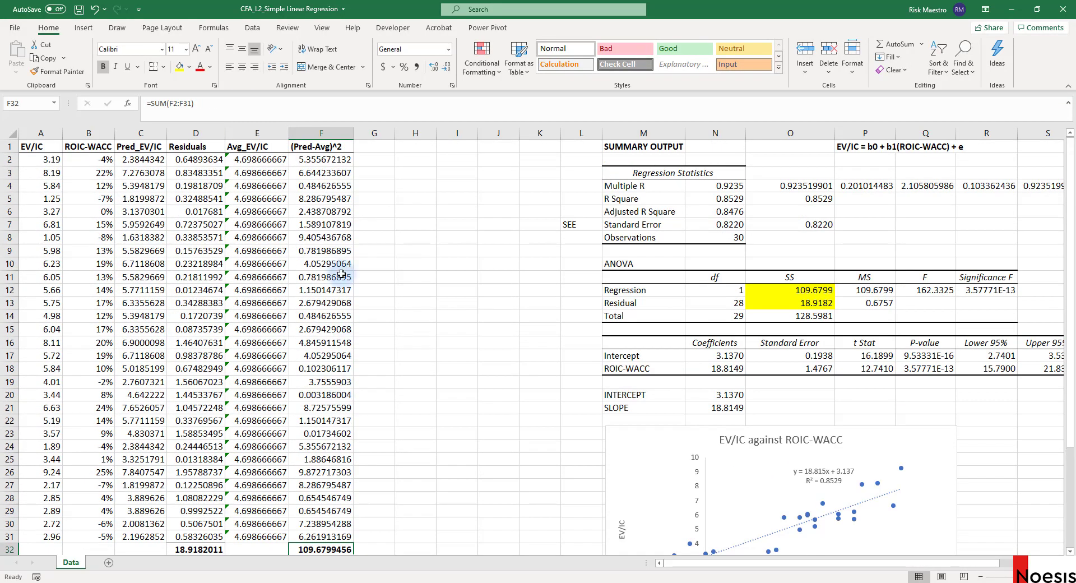
drag(323, 159, 324, 537)
click(396, 504)
scroll(359, 507, down, 1)
click(322, 510)
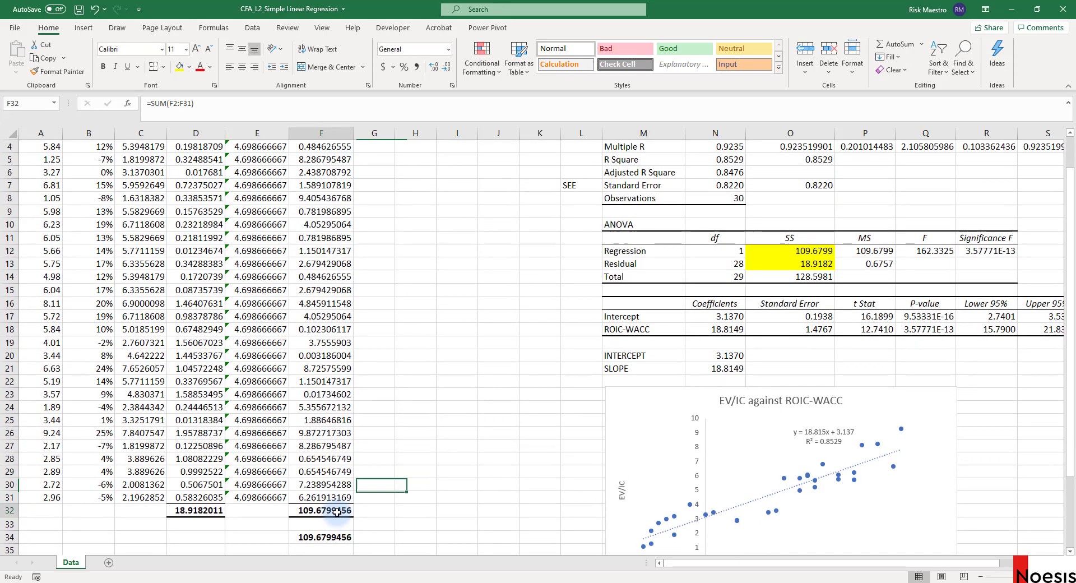
click(365, 511)
click(329, 511)
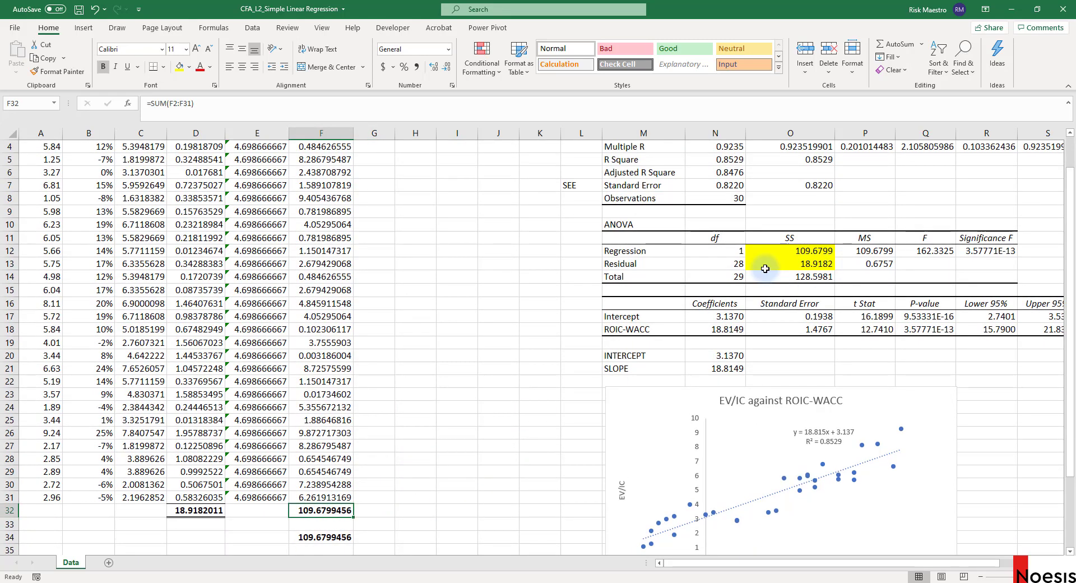
click(795, 254)
click(330, 512)
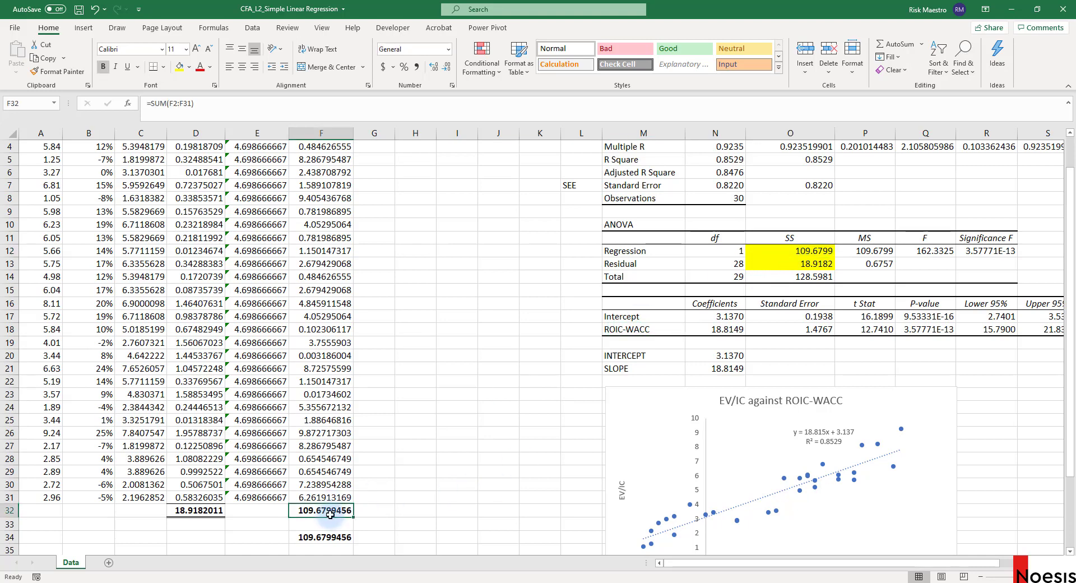
click(201, 512)
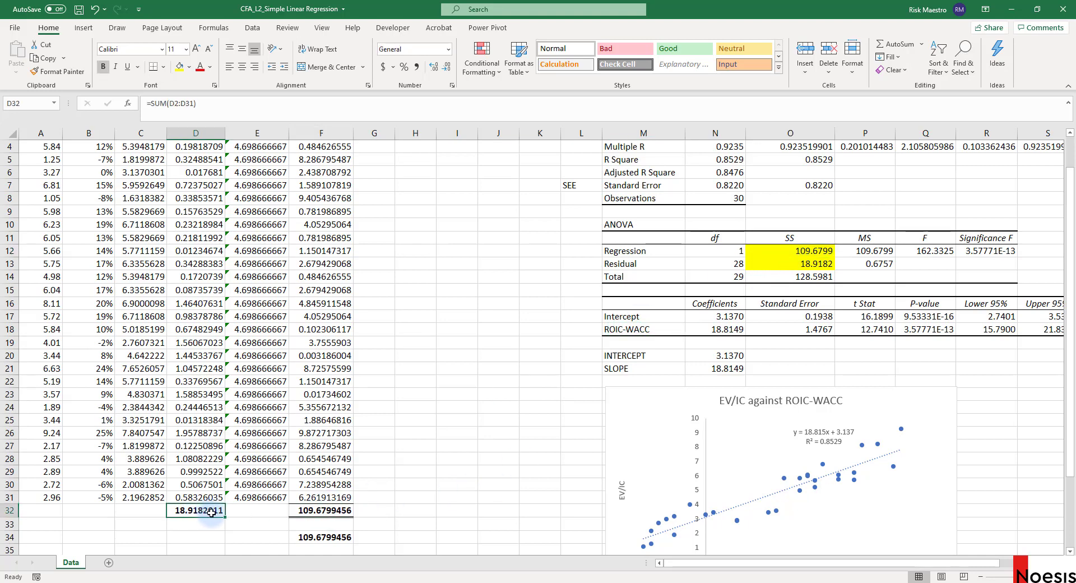
drag(305, 512, 201, 512)
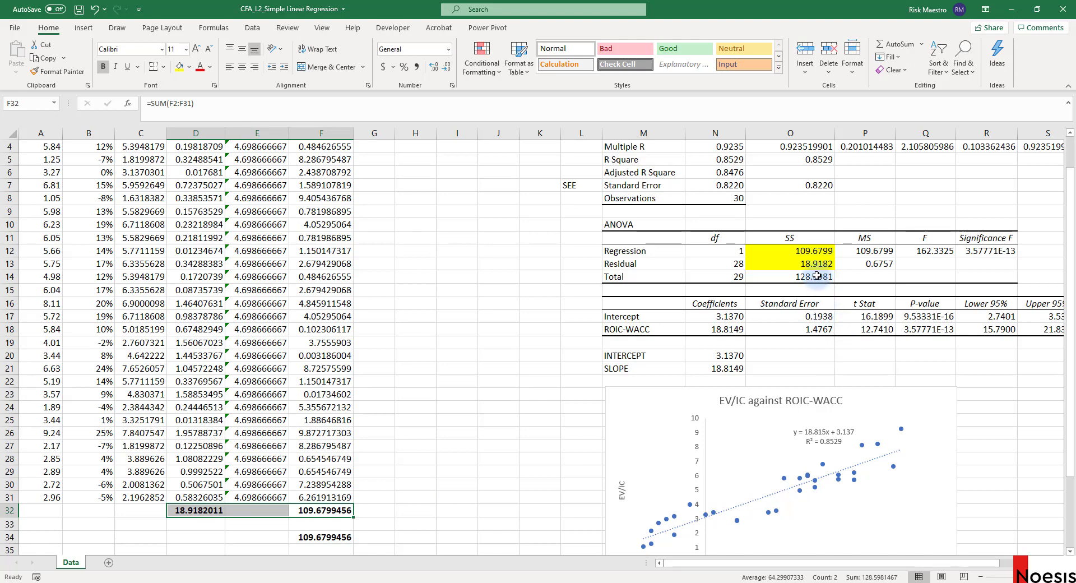
Enter the column heading (Obs-Avg)^2 in G1
scroll(449, 263, up, 1)
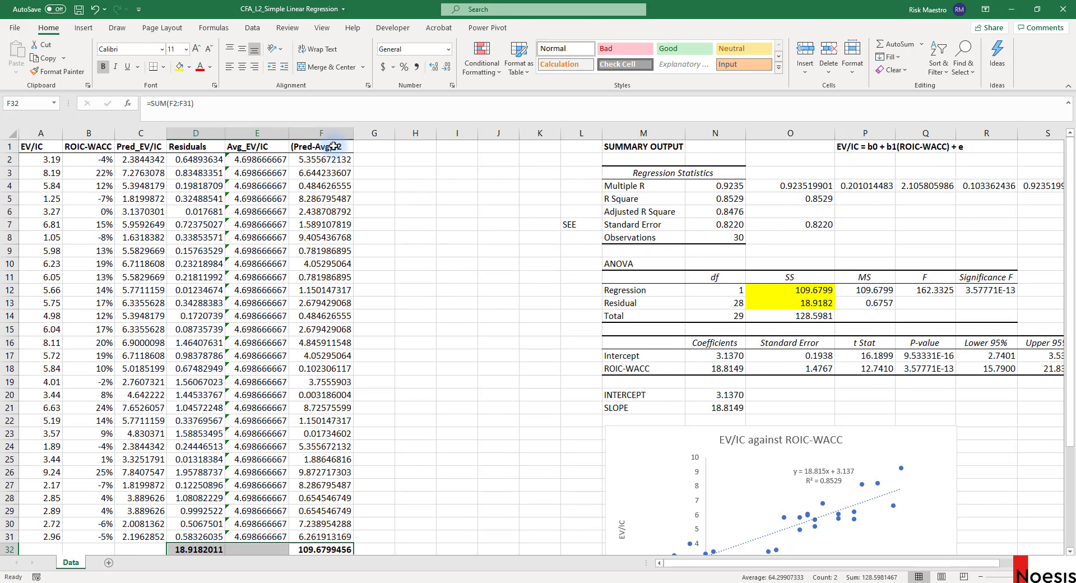
click(375, 147)
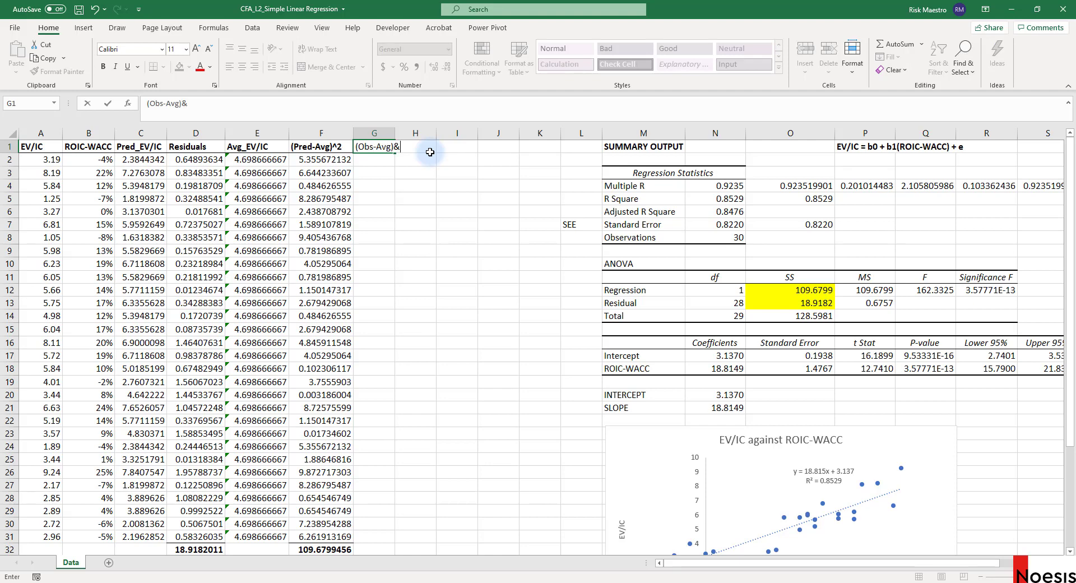
key(Return)
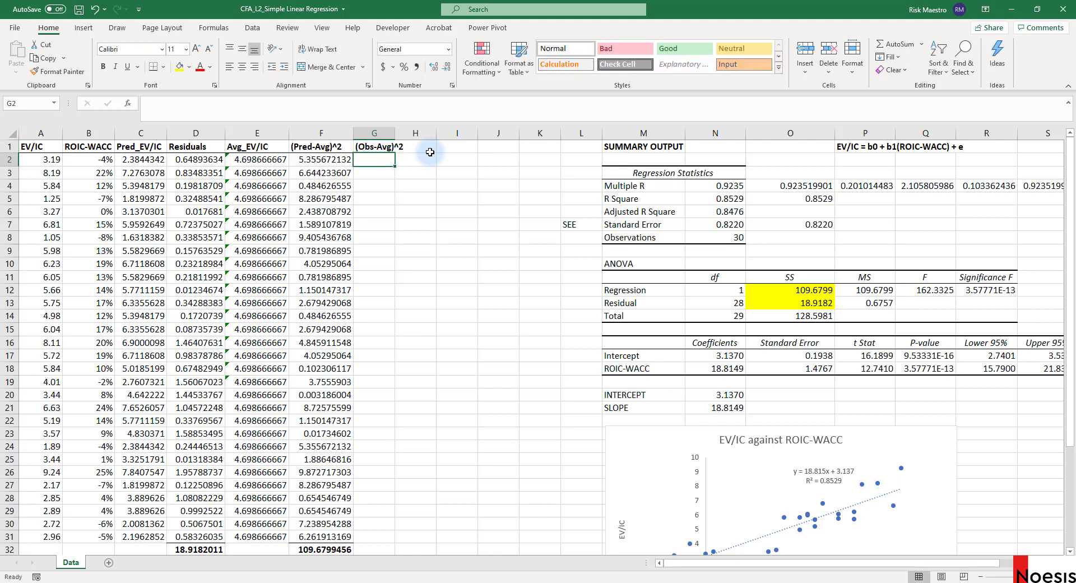
Enter the formula =(A2-E2)^2 in G2 for the squared deviation of observed EV/IC from its average
text(=()
key(Left)
key(Left)
key(Left)
key(Left)
key(Left)
key(Left)
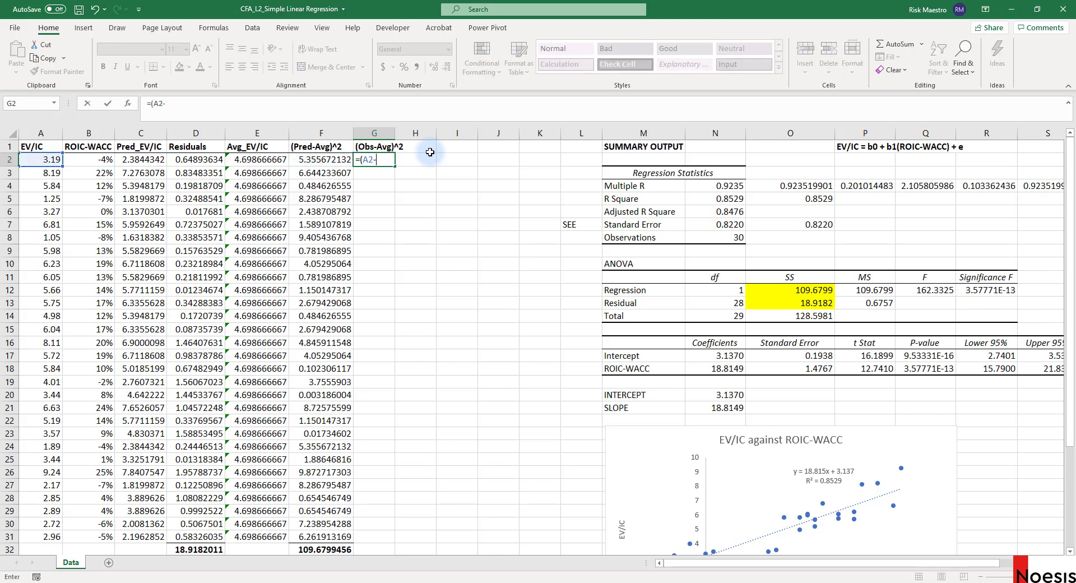
text(-)
key(Left)
key(Left)
key(Left)
key(Right)
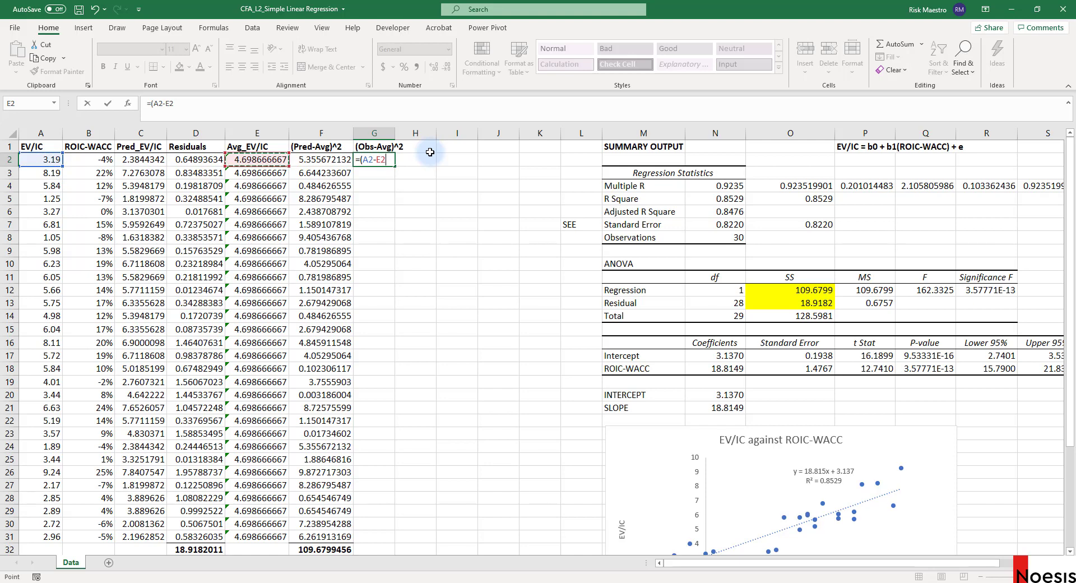
key(Return)
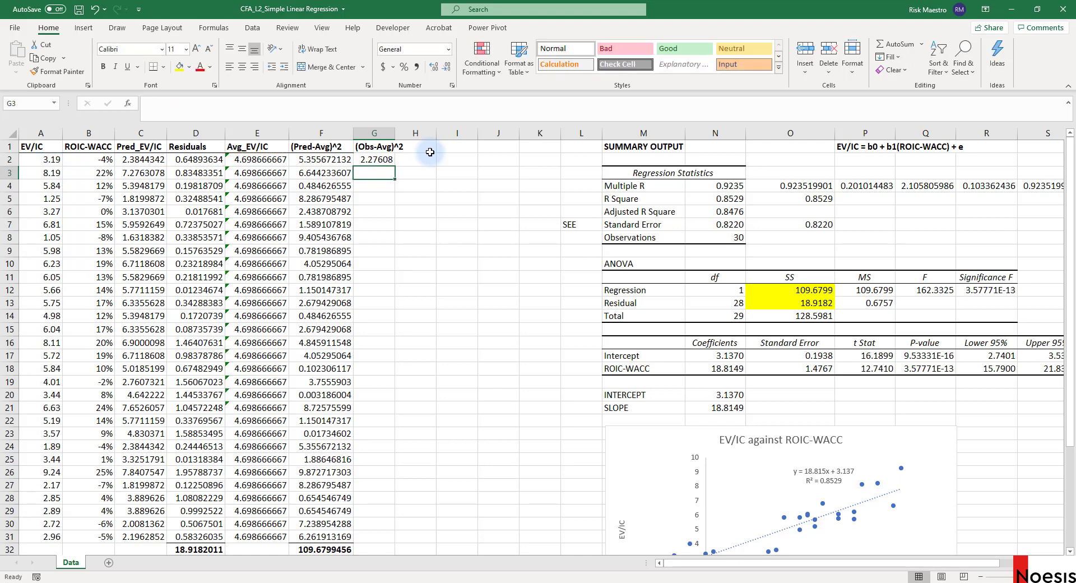
Fill the G2 formula down to row 31 and fit column G's width to its contents
click(391, 163)
double_click(396, 167)
double_click(395, 134)
click(395, 134)
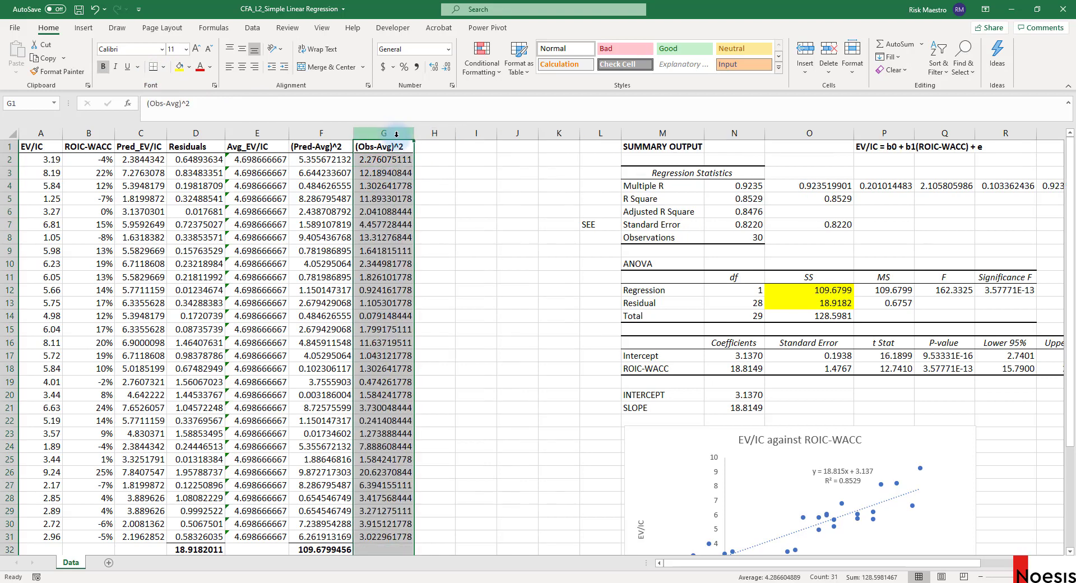
click(433, 303)
Extend the bold total formula from F32 into G32 to sum the squared observed deviations
click(331, 549)
drag(352, 555, 392, 552)
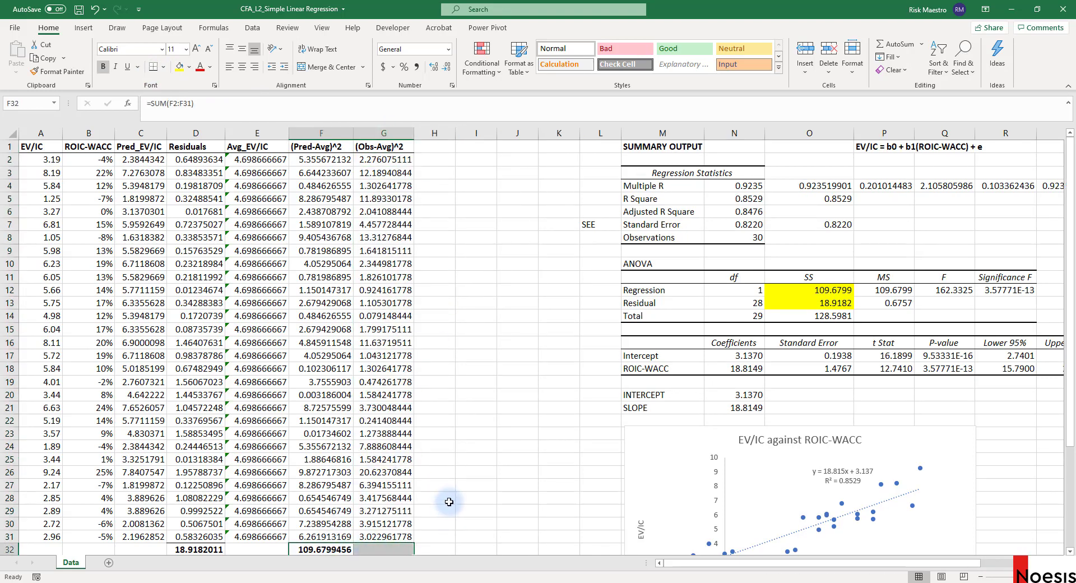
click(442, 508)
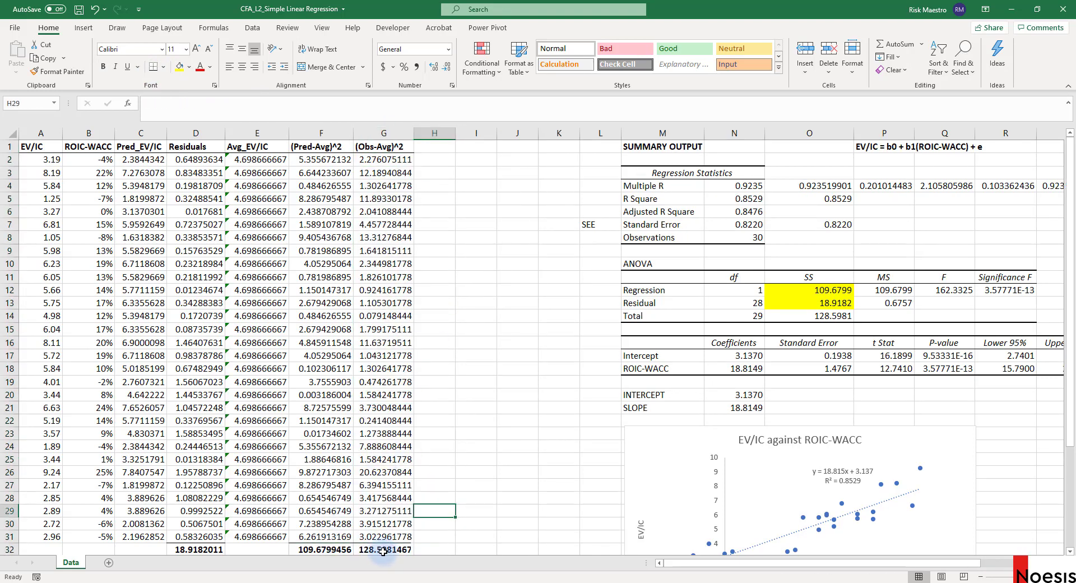
Check the ANOVA Total SS against the column G total and review the table's SS and df entries
click(834, 315)
scroll(424, 413, down, 1)
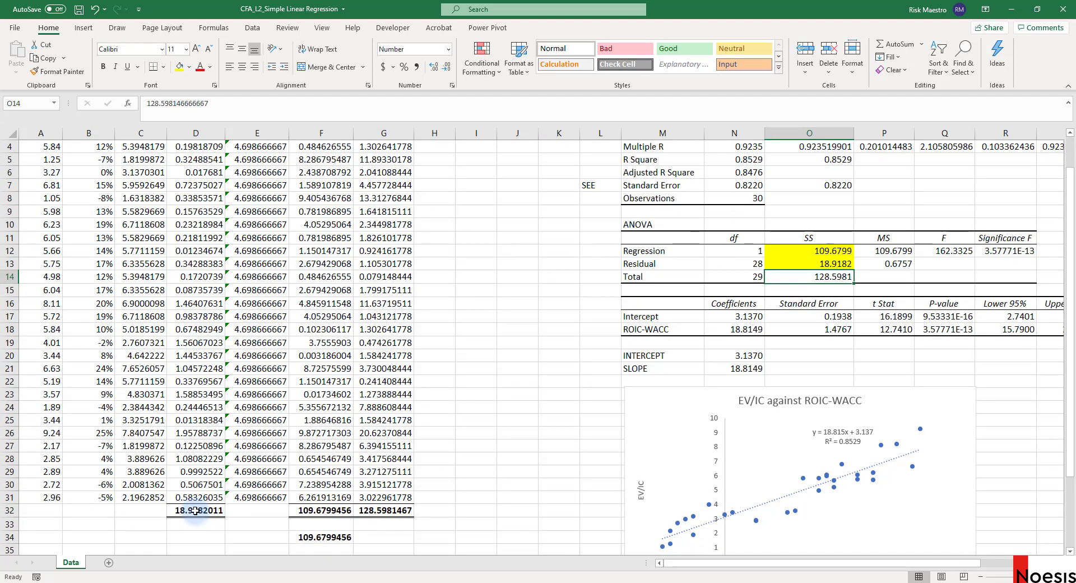
scroll(669, 462, up, 1)
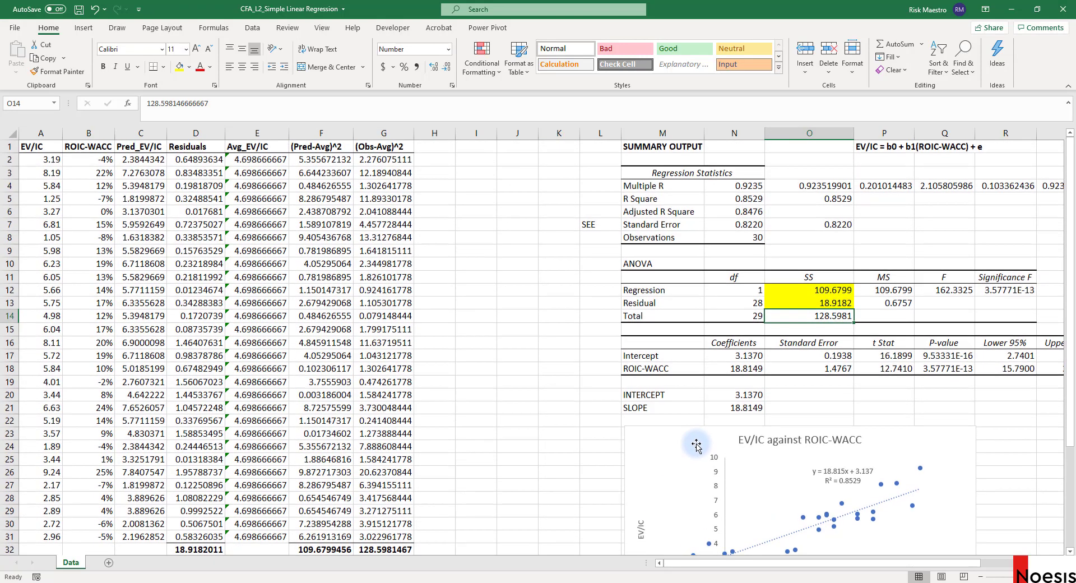
drag(961, 564, 999, 559)
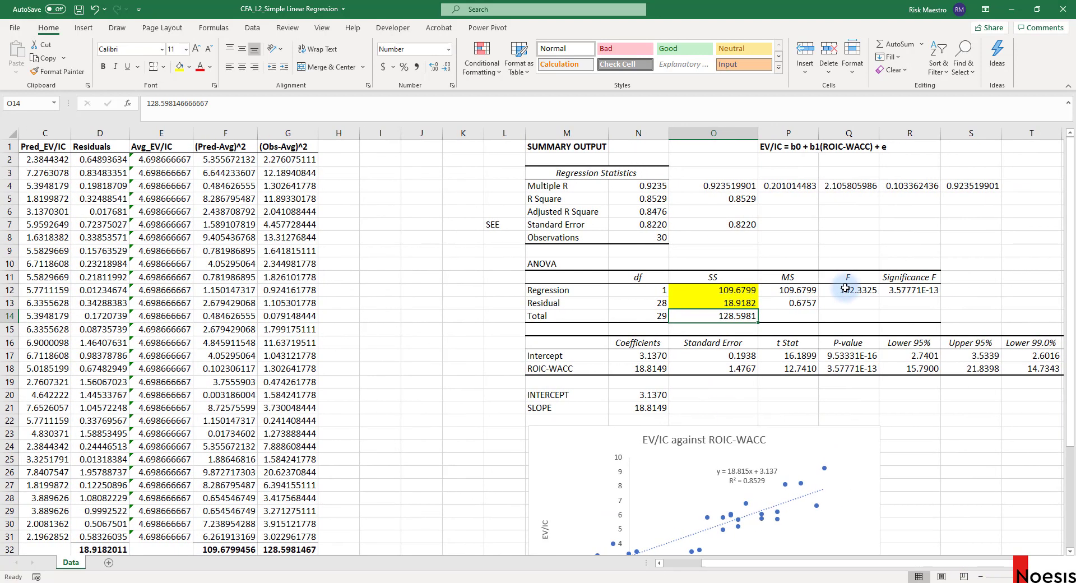
click(727, 291)
drag(727, 304, 652, 316)
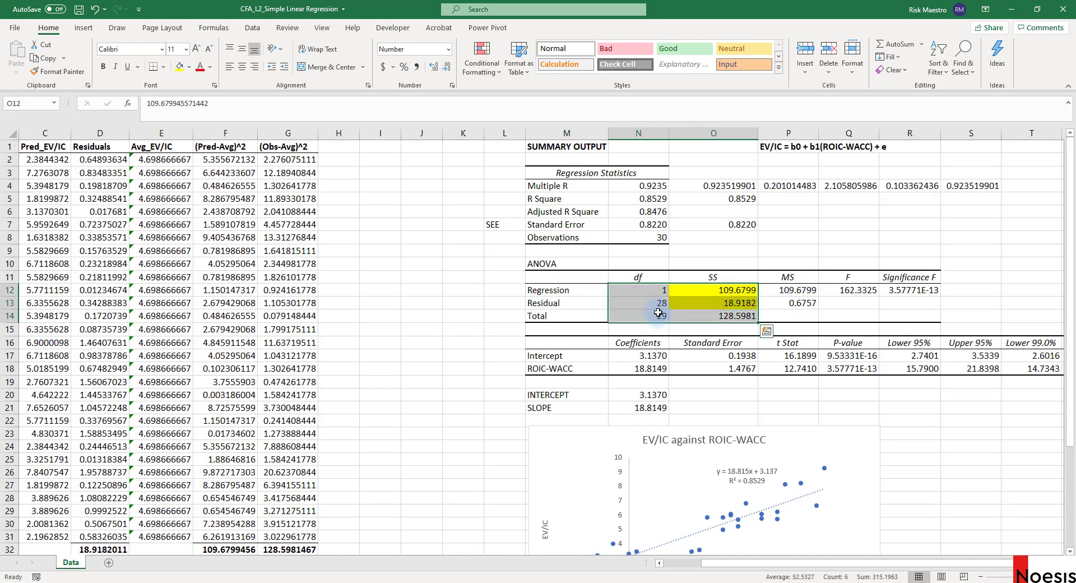
click(658, 313)
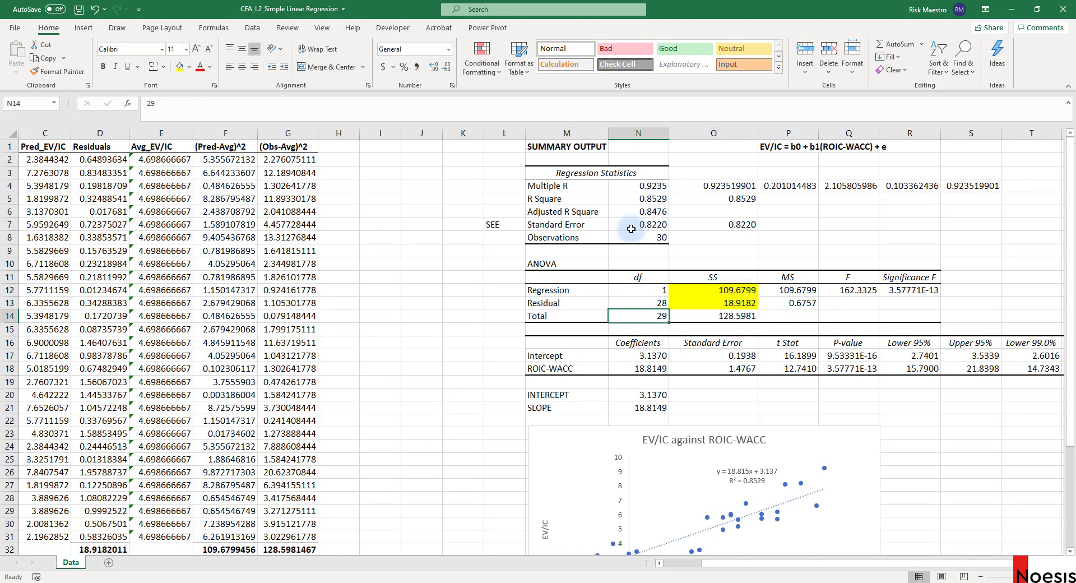
Calculate R Square in P5 as regression SS over total SS with =O12/O14, and compare it with the summary output
click(788, 199)
text(=)
click(707, 292)
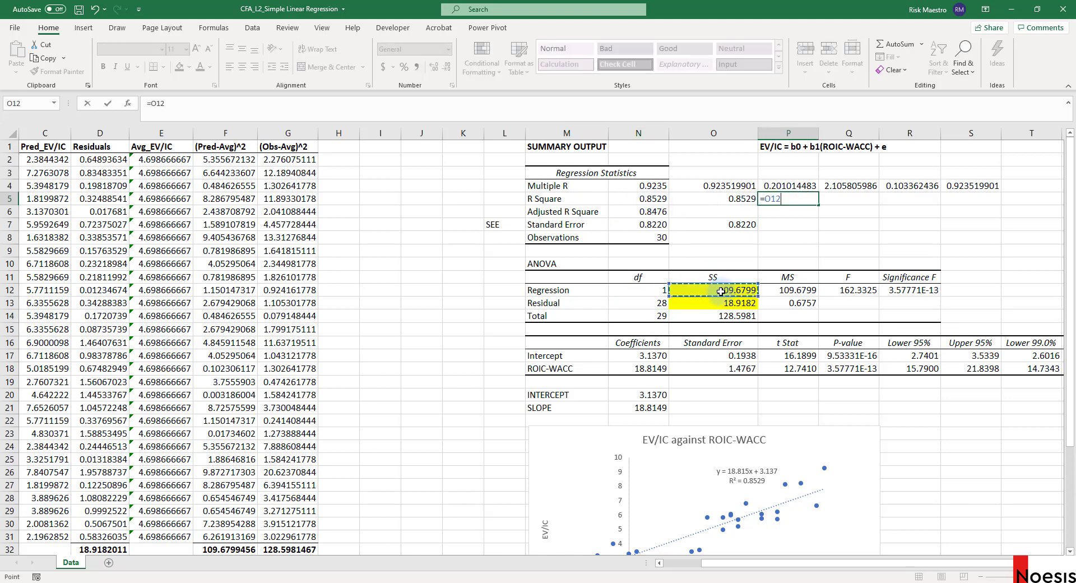
text(/)
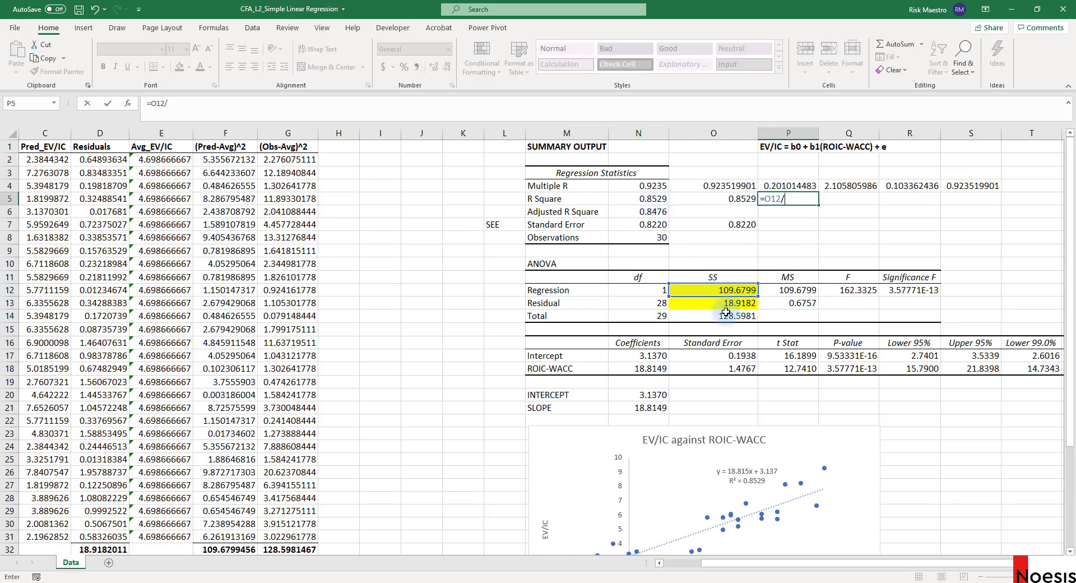
click(723, 317)
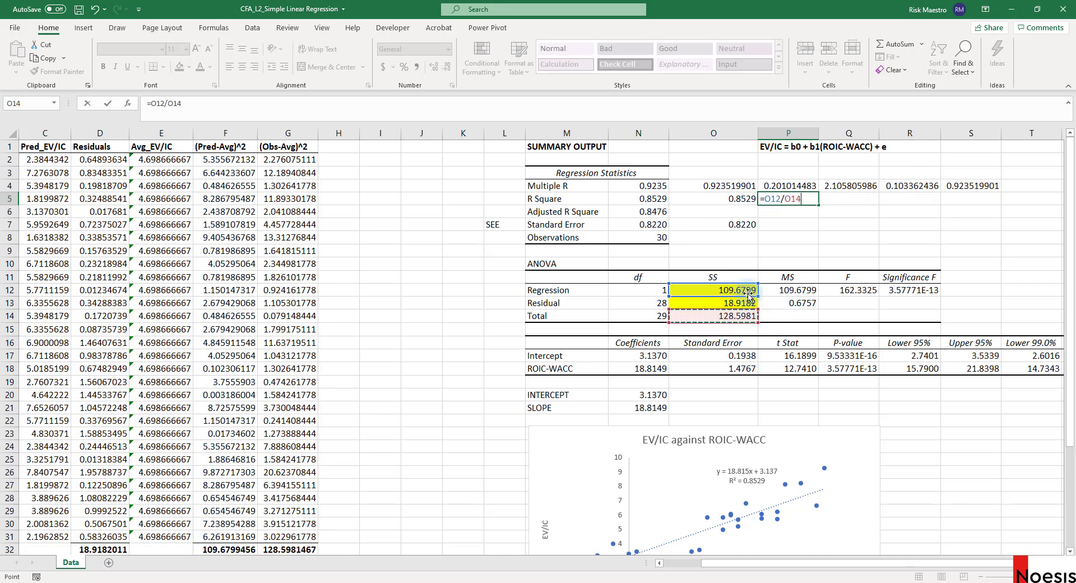
key(ctrl+Return)
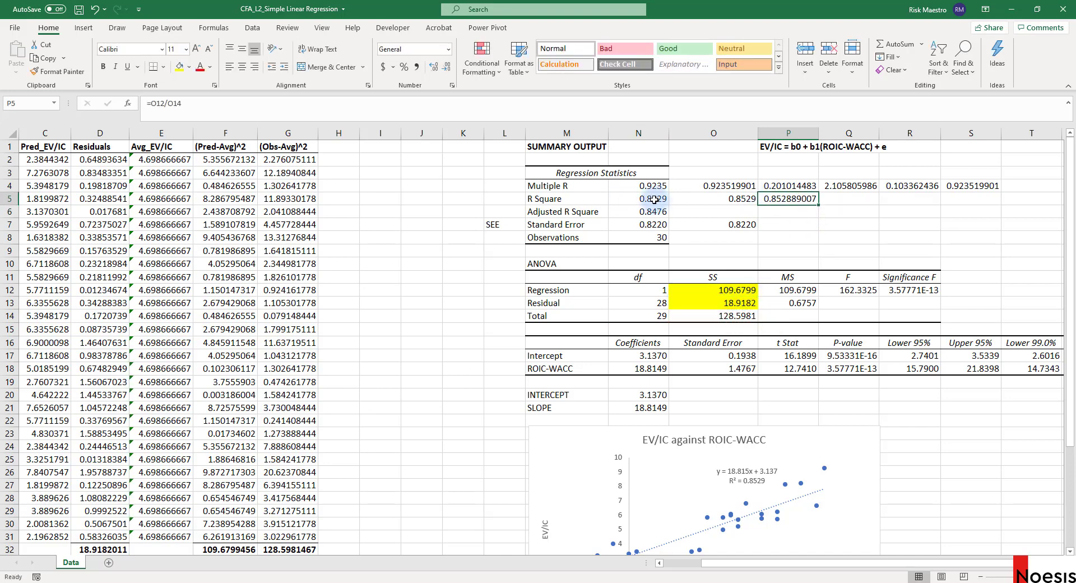
click(654, 200)
Calculate R Square in Q5 from the residual SS with =1-O13/O14, and compare it with P5
click(827, 199)
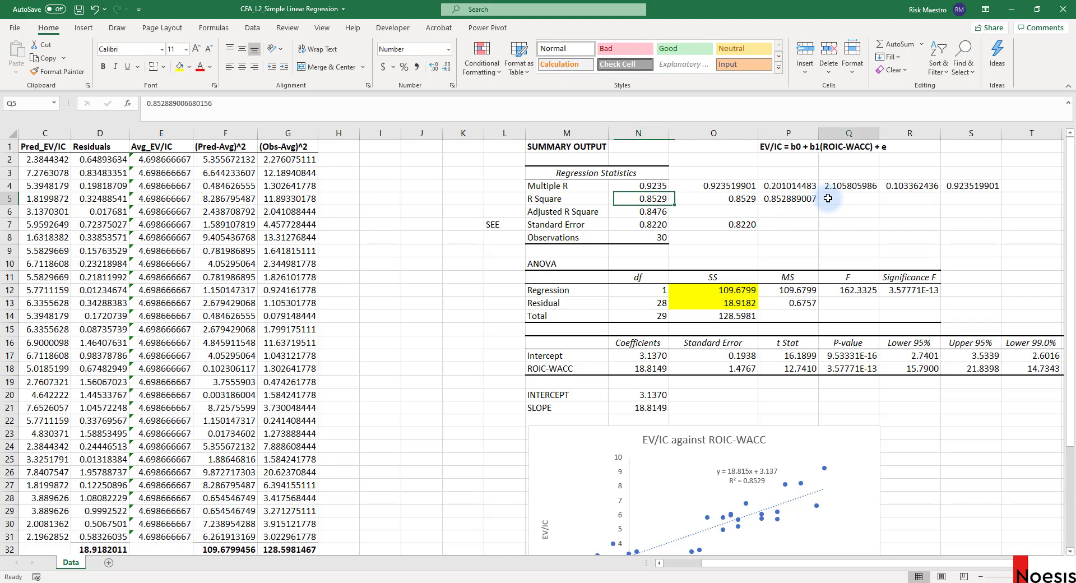
text(=)
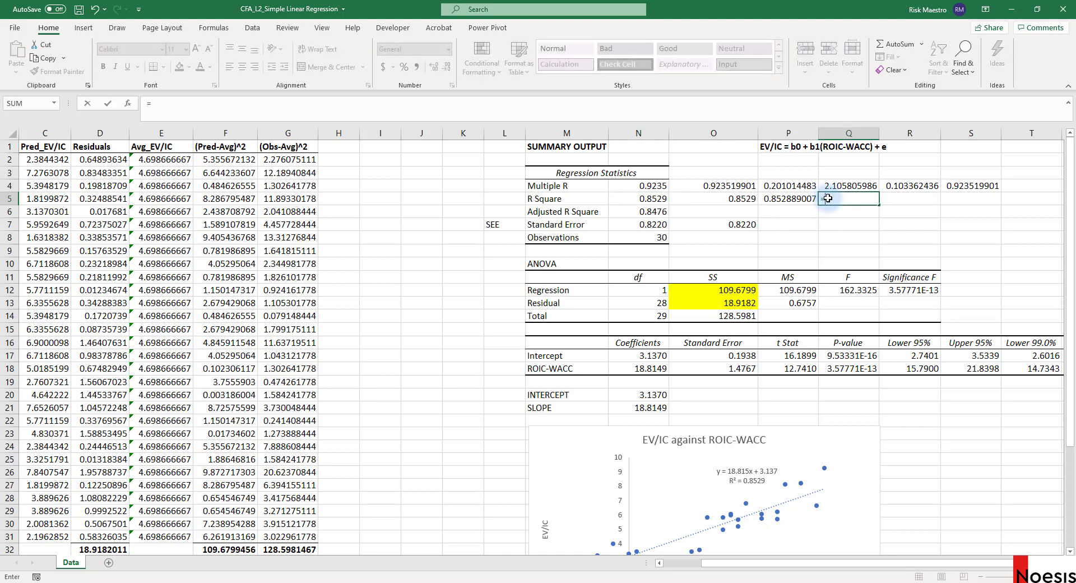
text(1-)
click(728, 302)
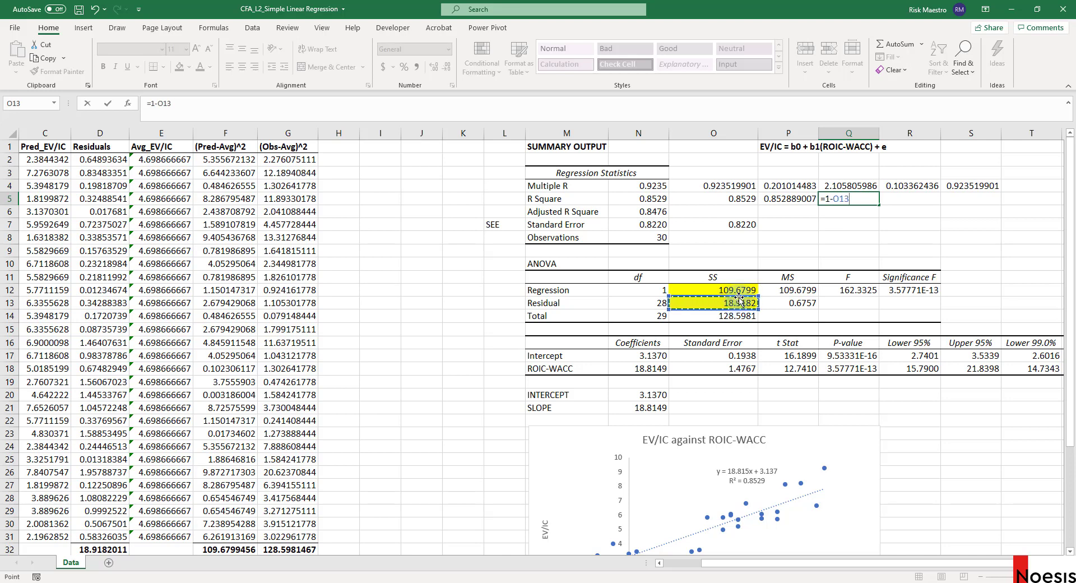
text(/)
click(733, 318)
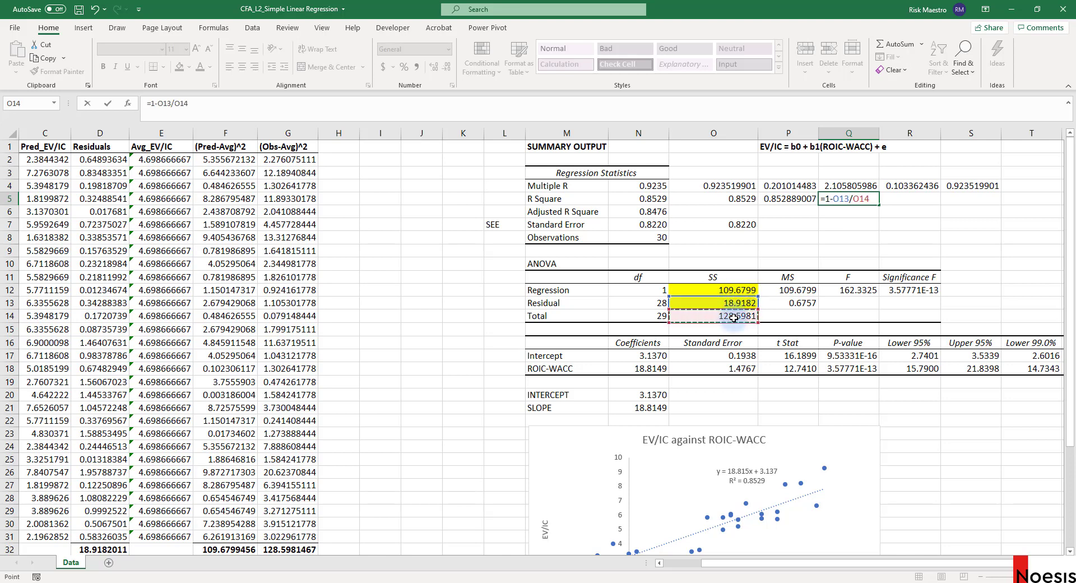
key(Return)
drag(863, 201, 812, 200)
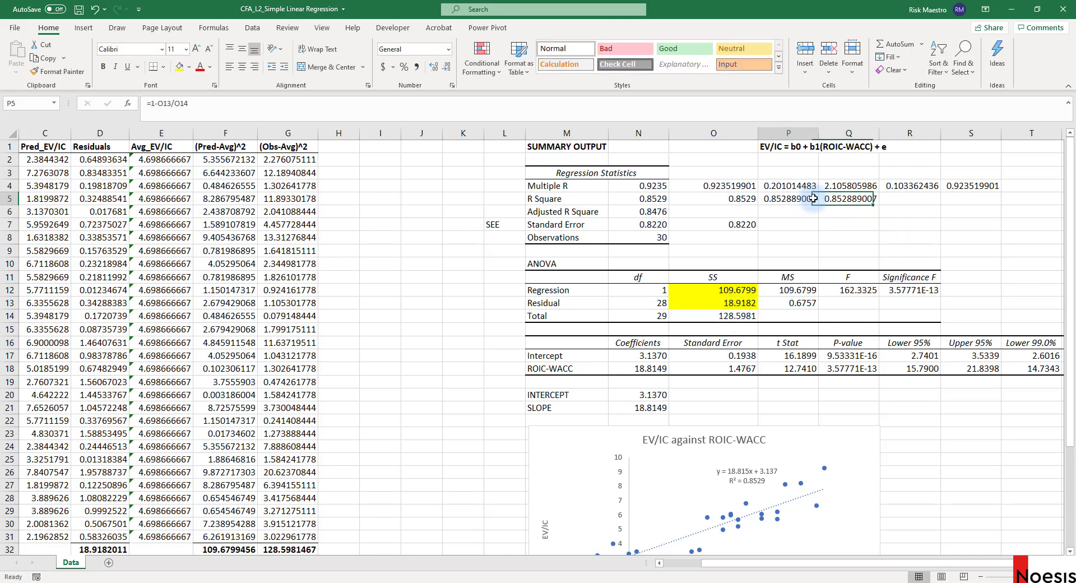
click(838, 228)
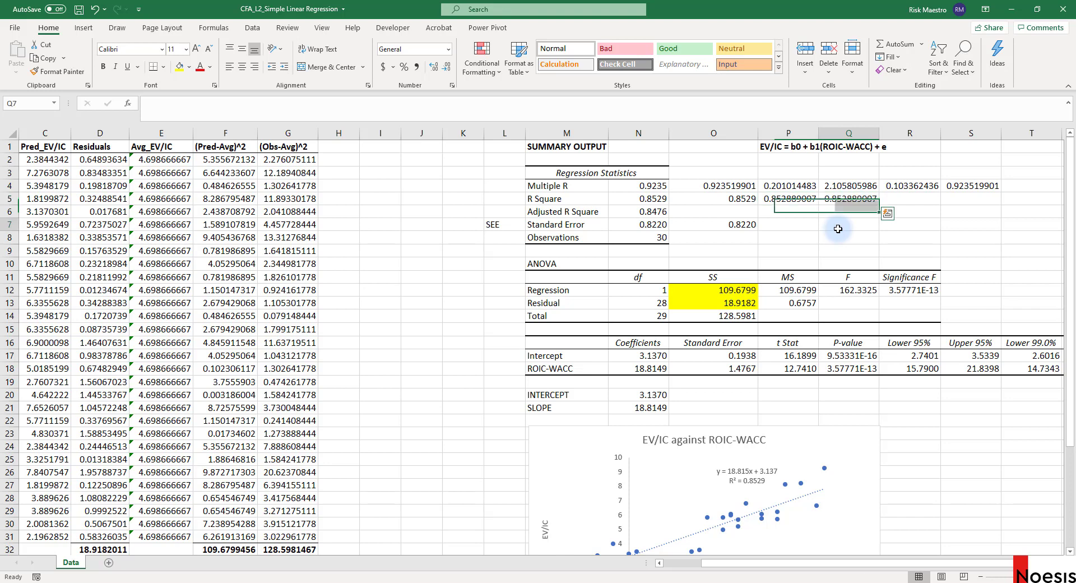
Label the ANOVA Residual row as SSE in L13 and compare it with the SEE label beside Standard Error
click(675, 305)
right_click(715, 303)
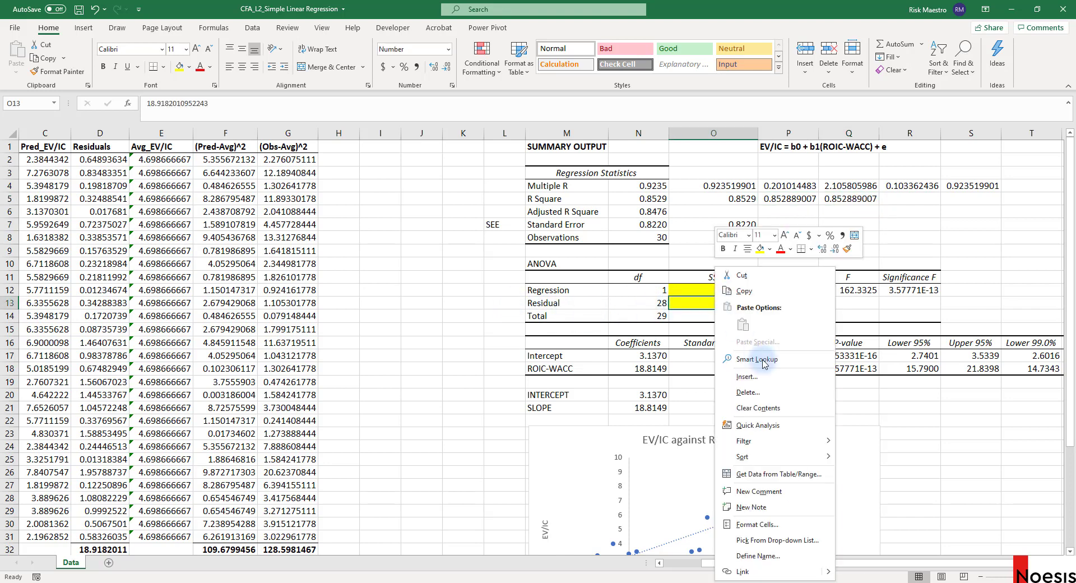
click(735, 290)
click(487, 308)
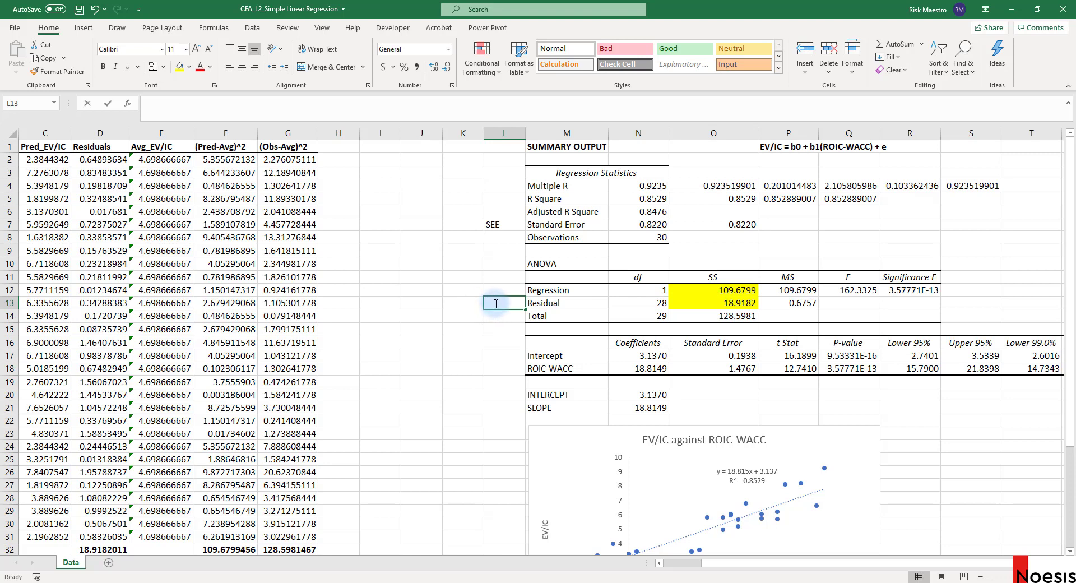
text(SSE)
key(Return)
key(Return)
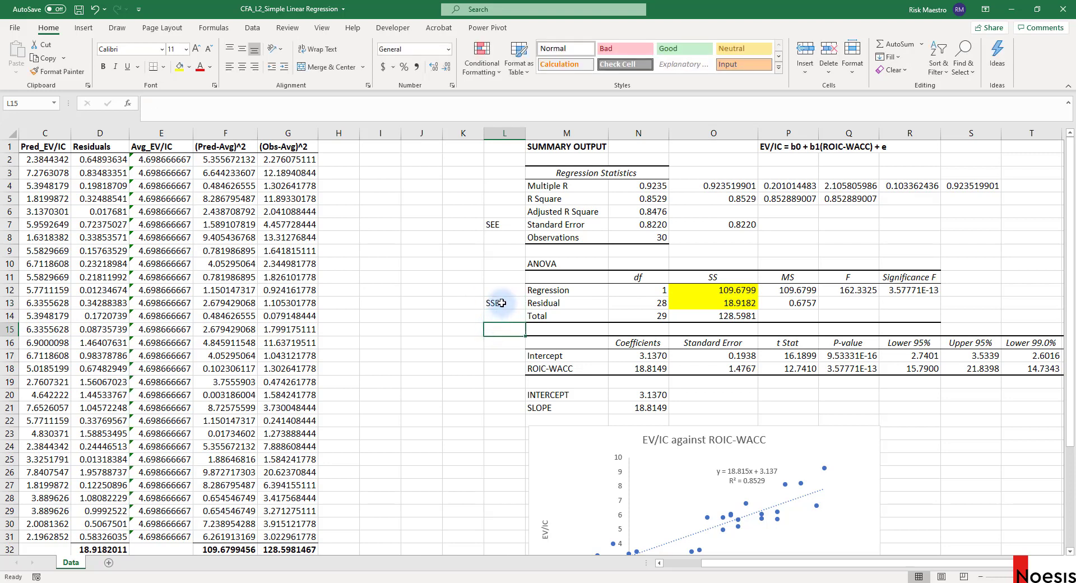
click(552, 226)
click(515, 225)
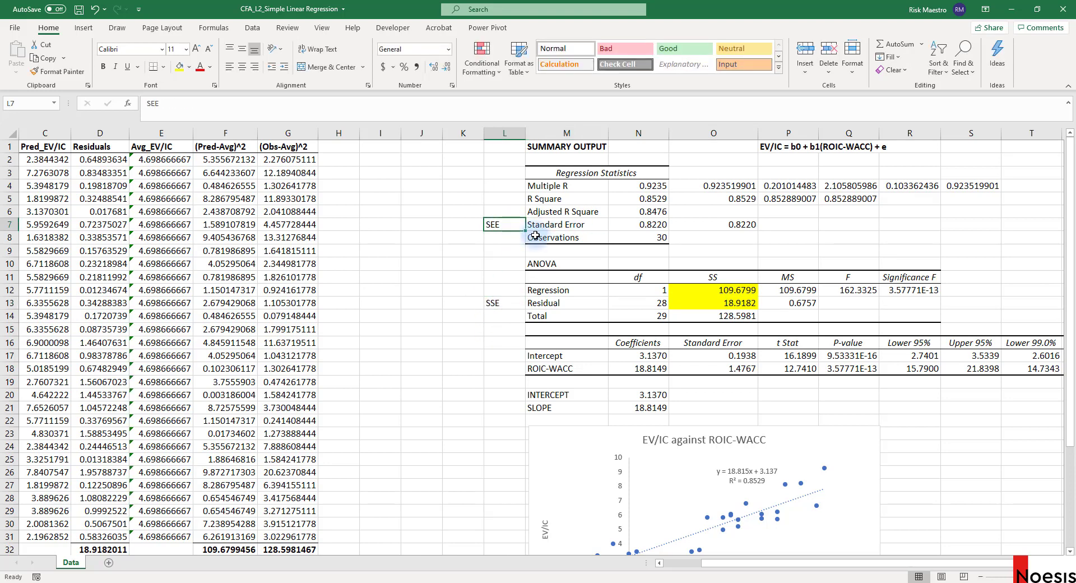
click(561, 224)
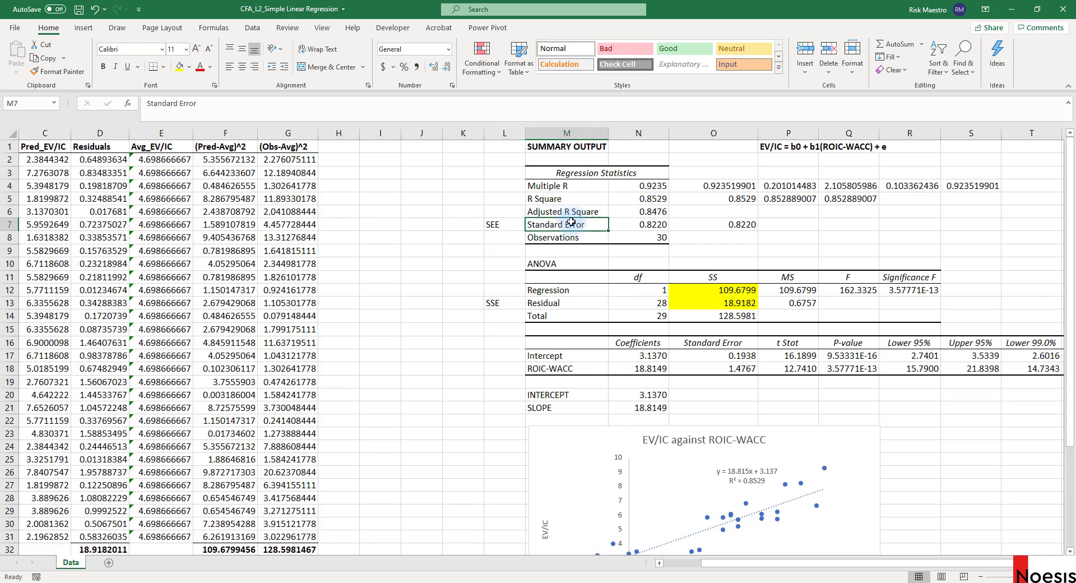
click(673, 235)
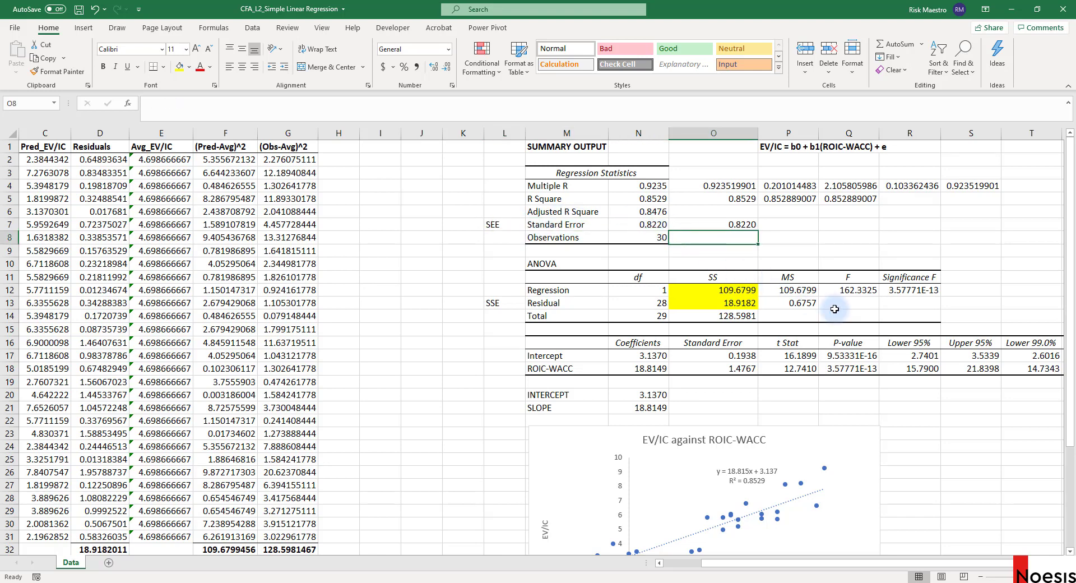
Examine how the regression and residual MS derive from their SS and df, and review the Total and Residual degrees of freedom
click(784, 291)
click(688, 292)
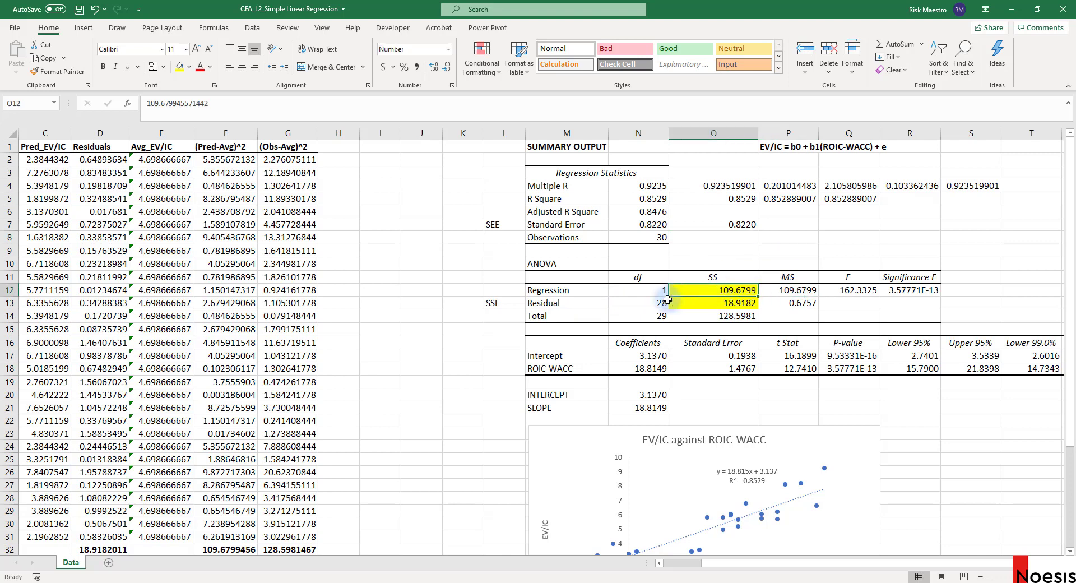
click(651, 291)
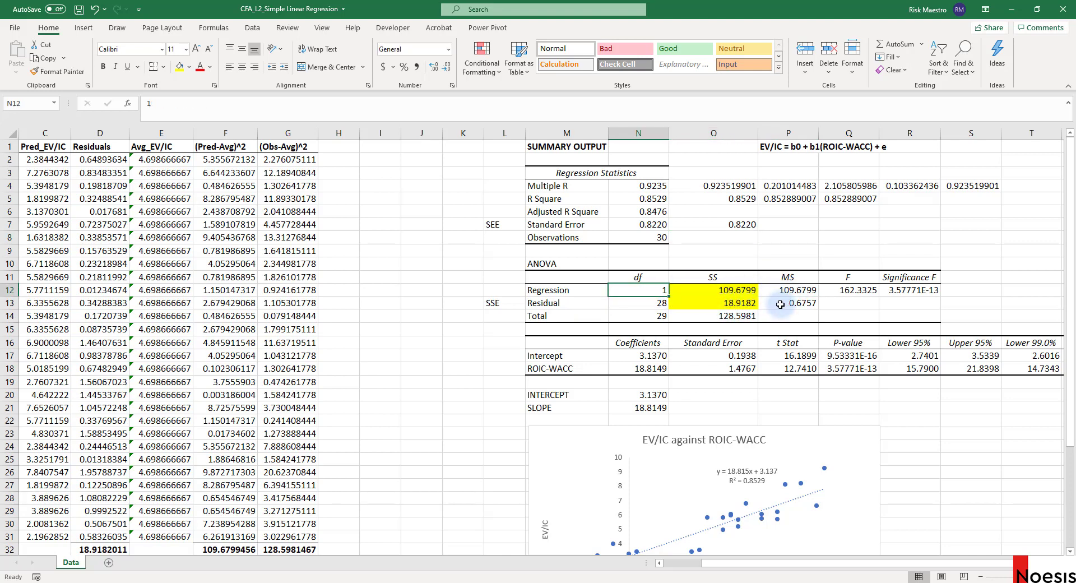
click(741, 303)
click(666, 307)
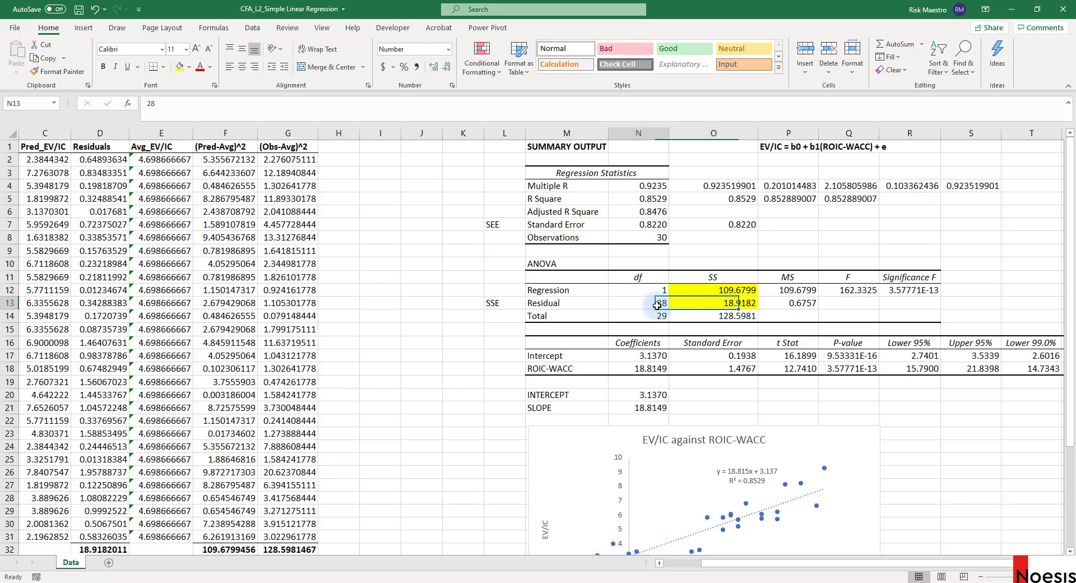
click(790, 306)
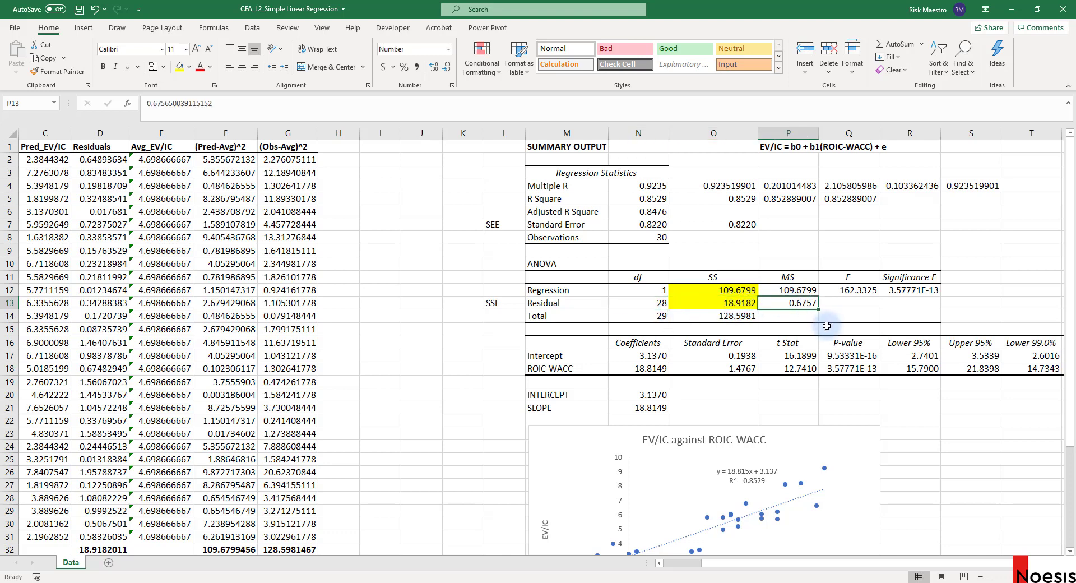
click(794, 290)
click(667, 291)
click(727, 289)
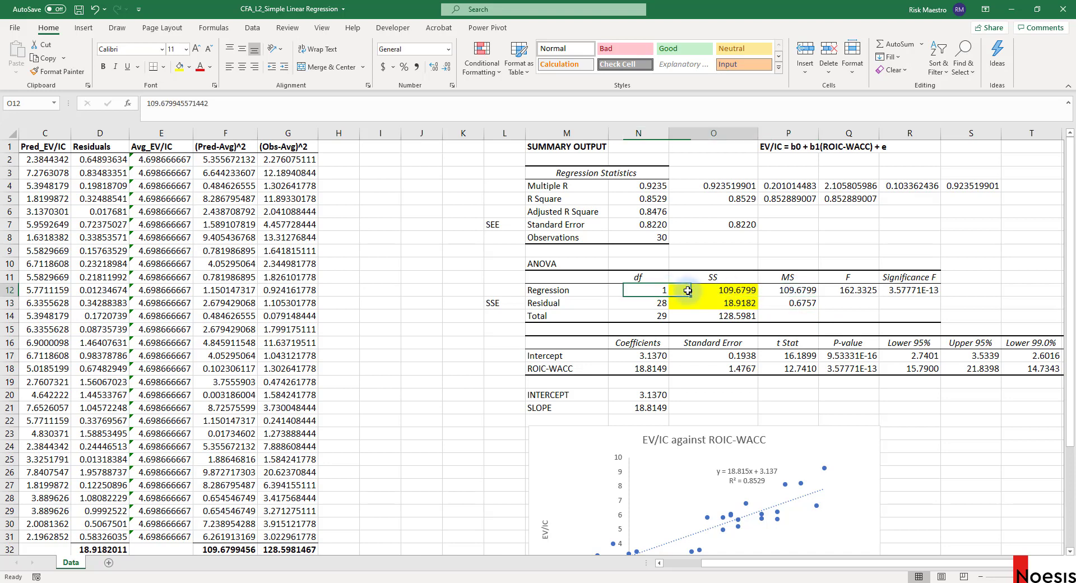
click(795, 291)
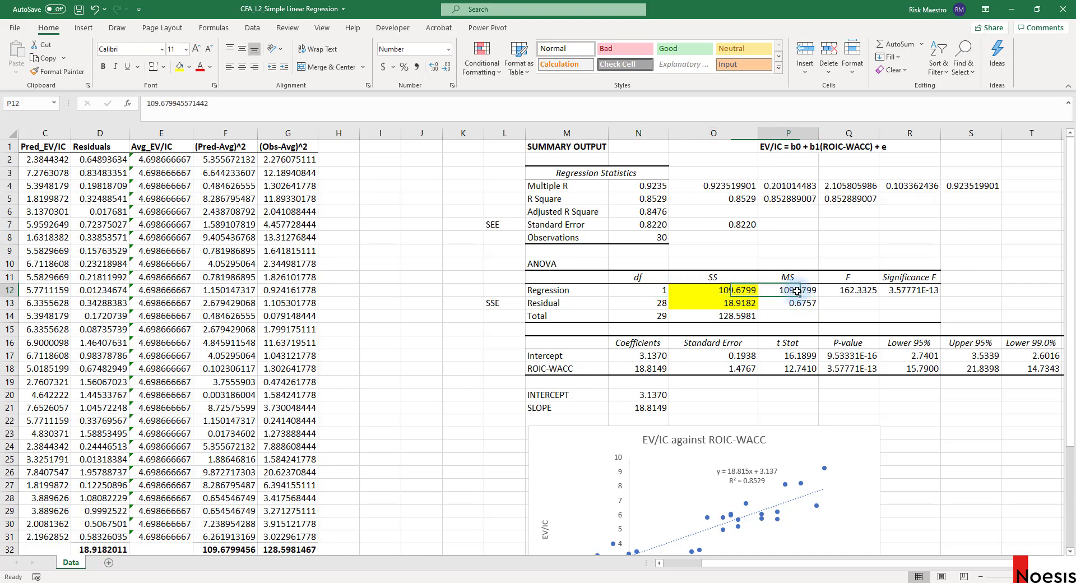
click(728, 290)
click(653, 290)
click(807, 291)
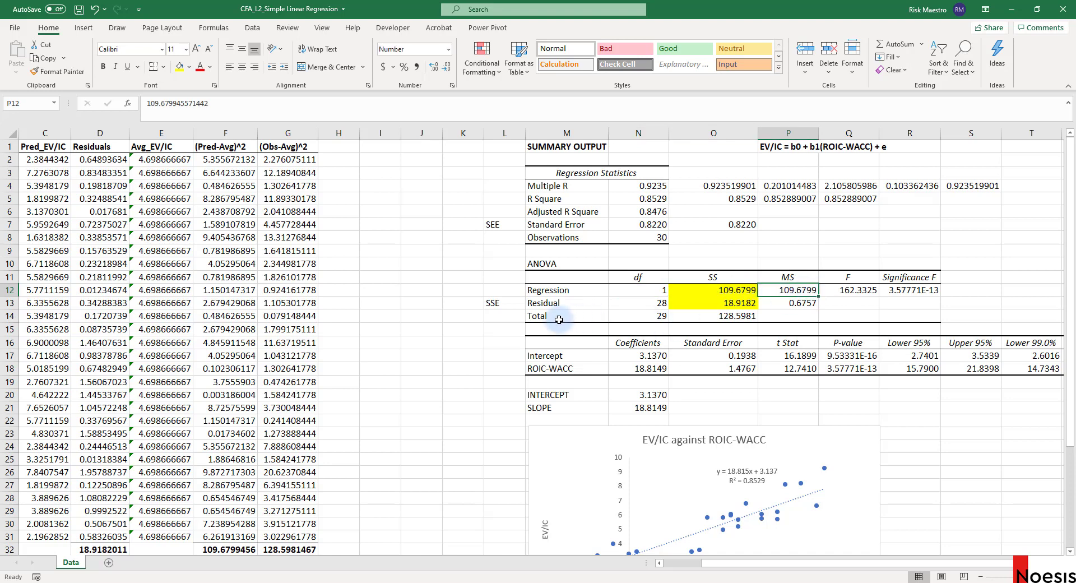
drag(562, 318, 631, 317)
click(591, 317)
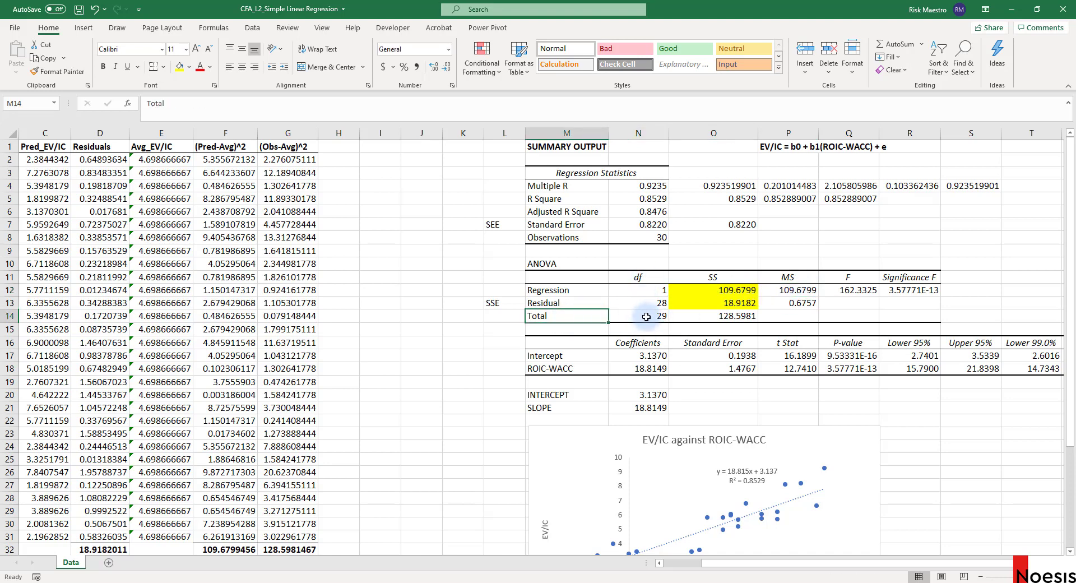
click(650, 316)
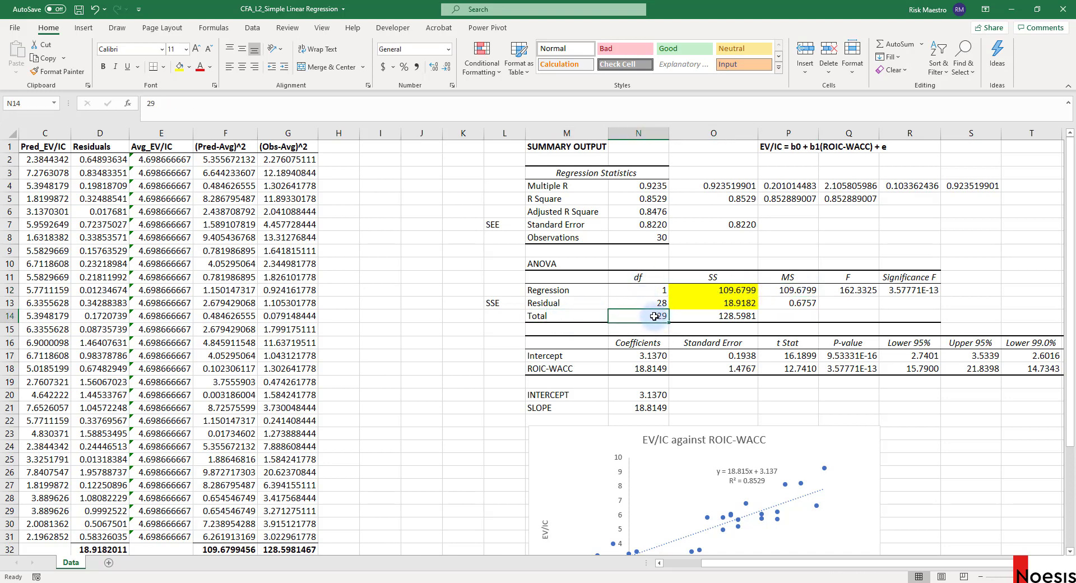
click(656, 305)
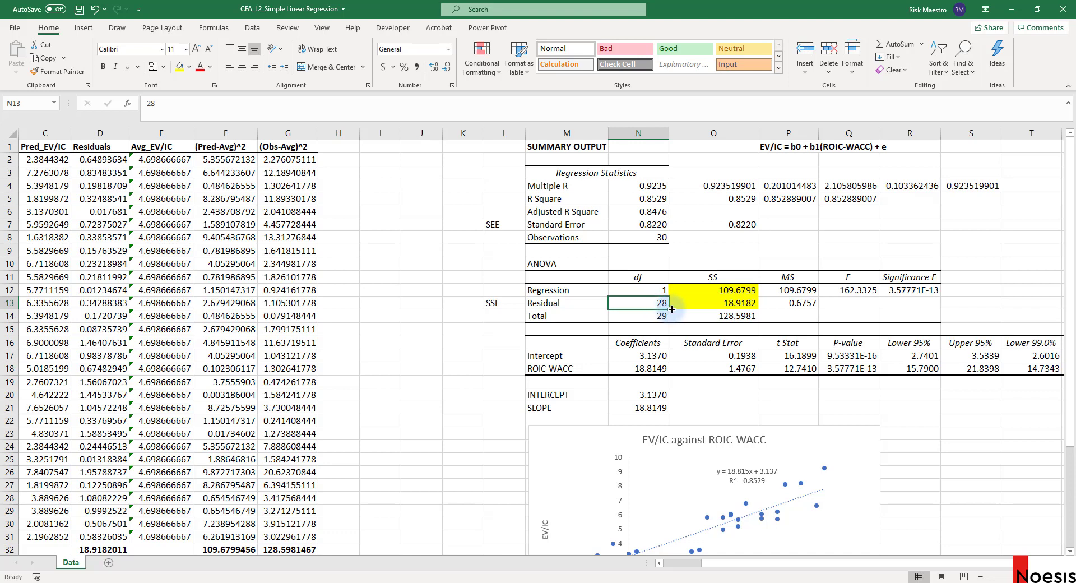
Calculate the F statistic in Q10 as regression MS over residual MS with =P12/P13, and compare it with the ANOVA table's F
click(852, 290)
click(845, 278)
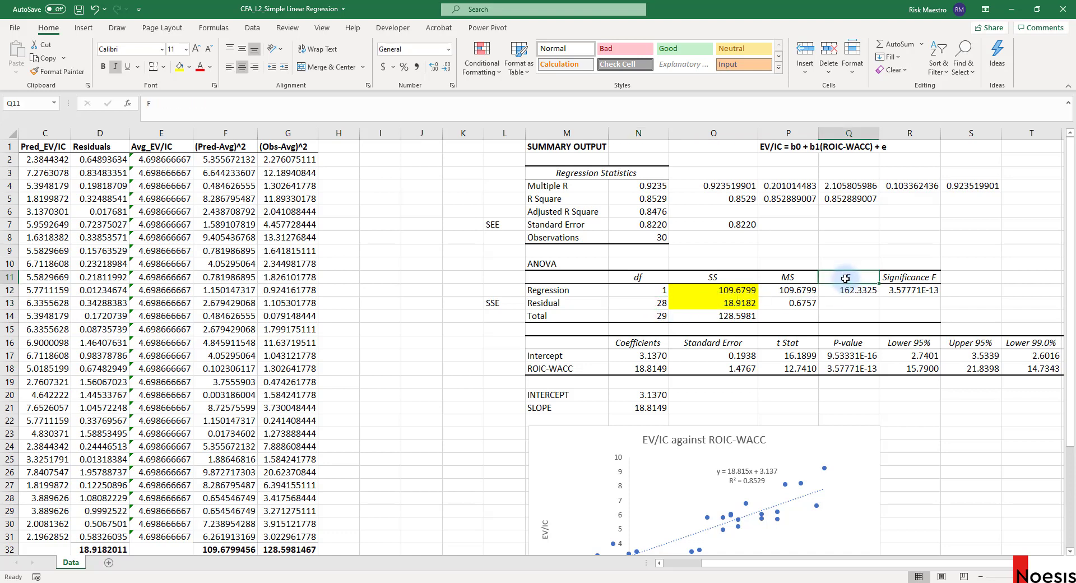
click(840, 290)
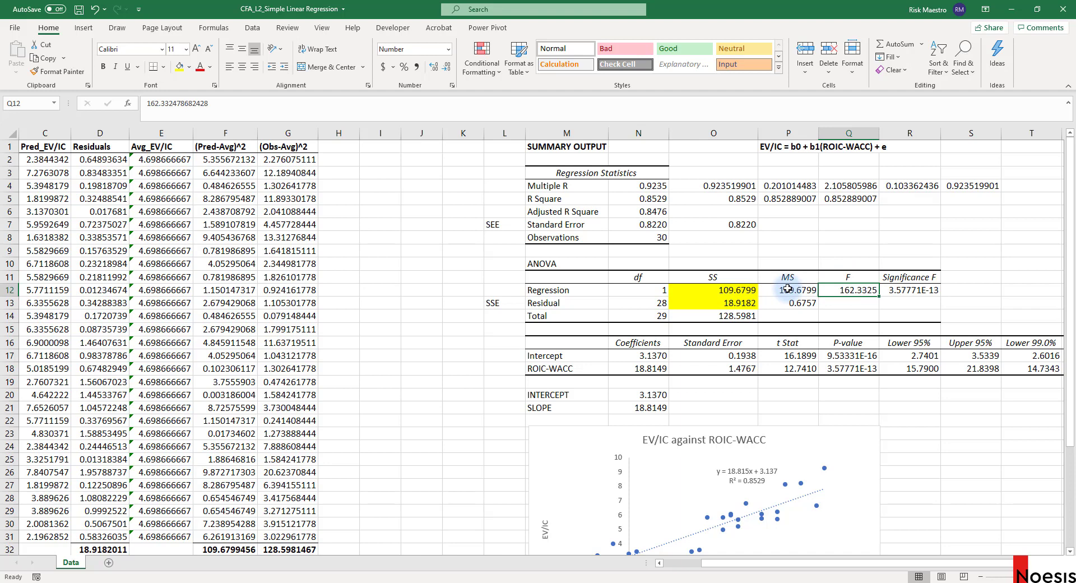
click(787, 288)
click(791, 303)
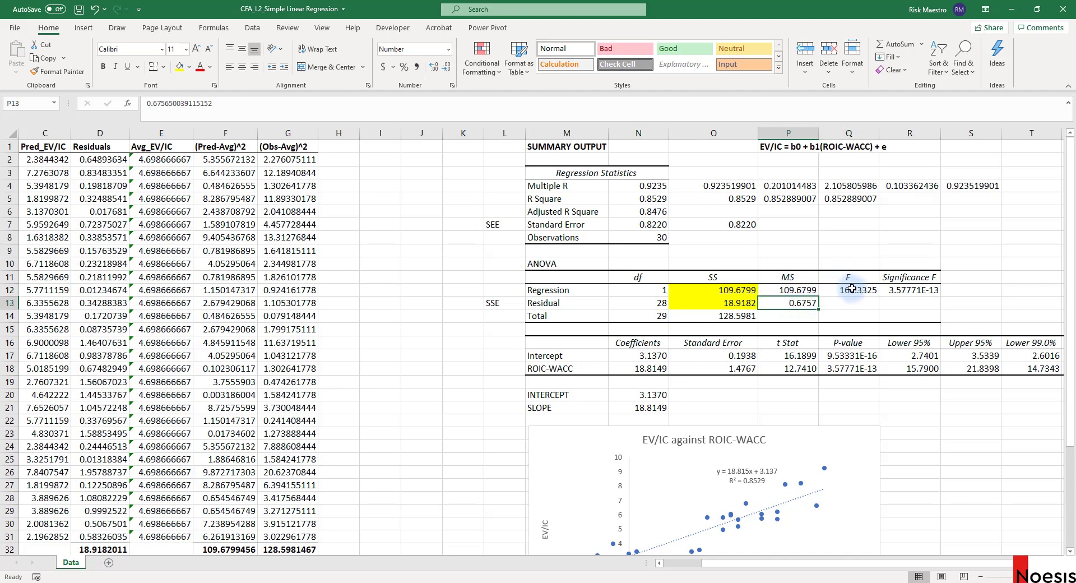
click(846, 263)
text(=)
click(807, 290)
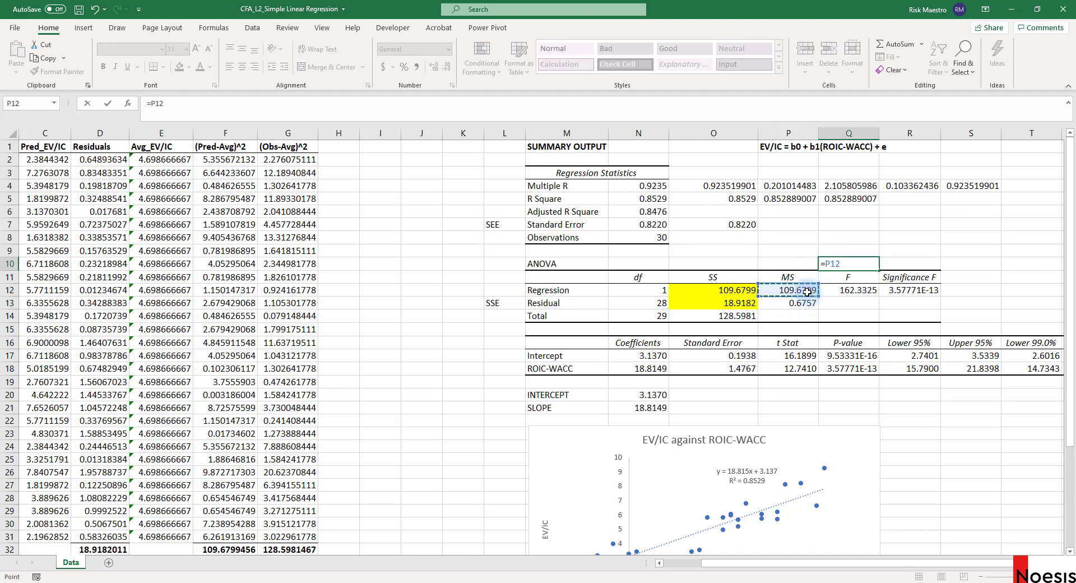
text(/)
click(807, 303)
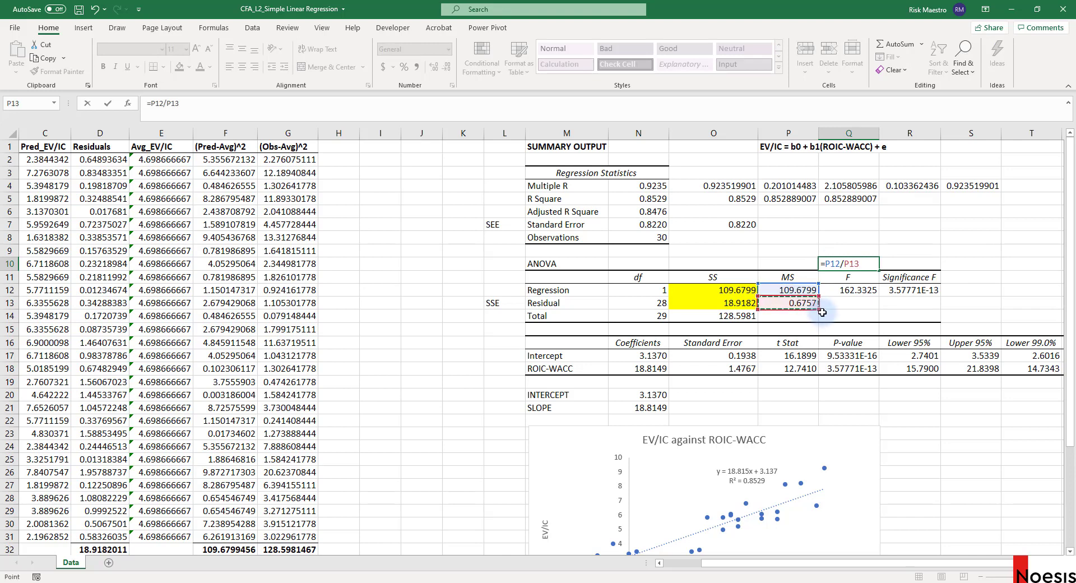
key(Return)
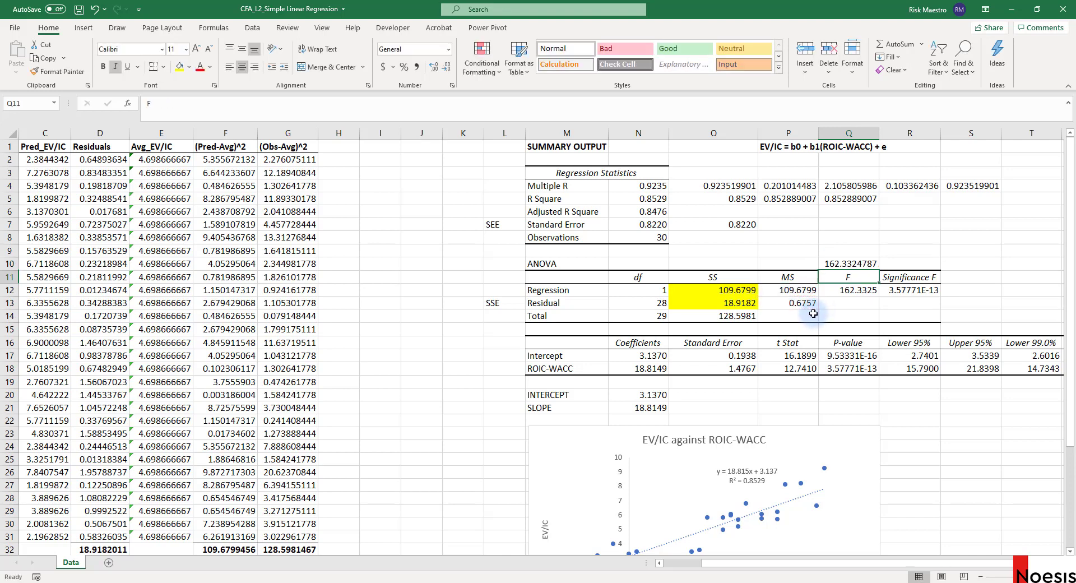
click(858, 292)
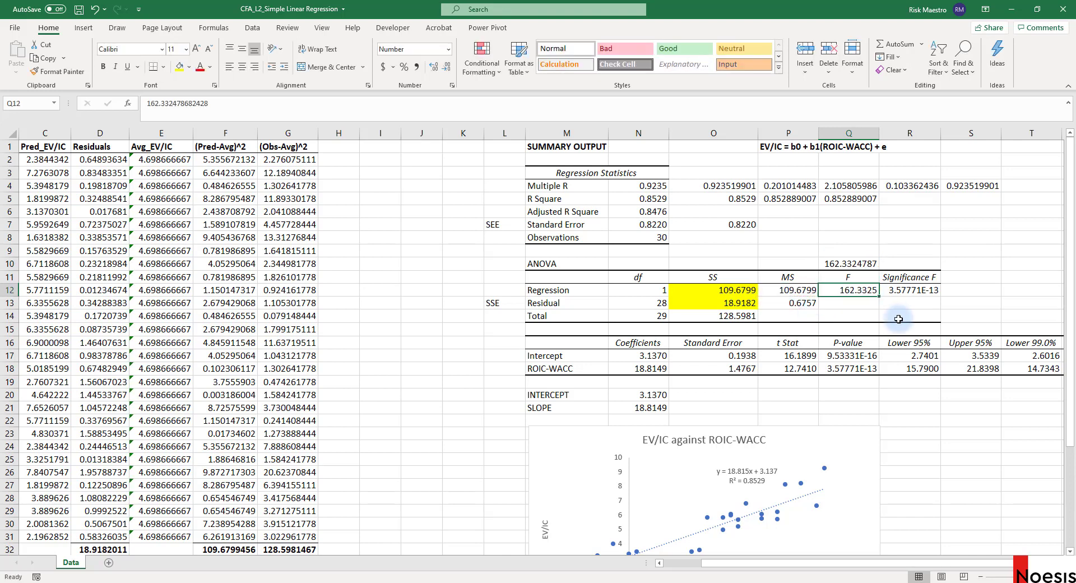
click(860, 263)
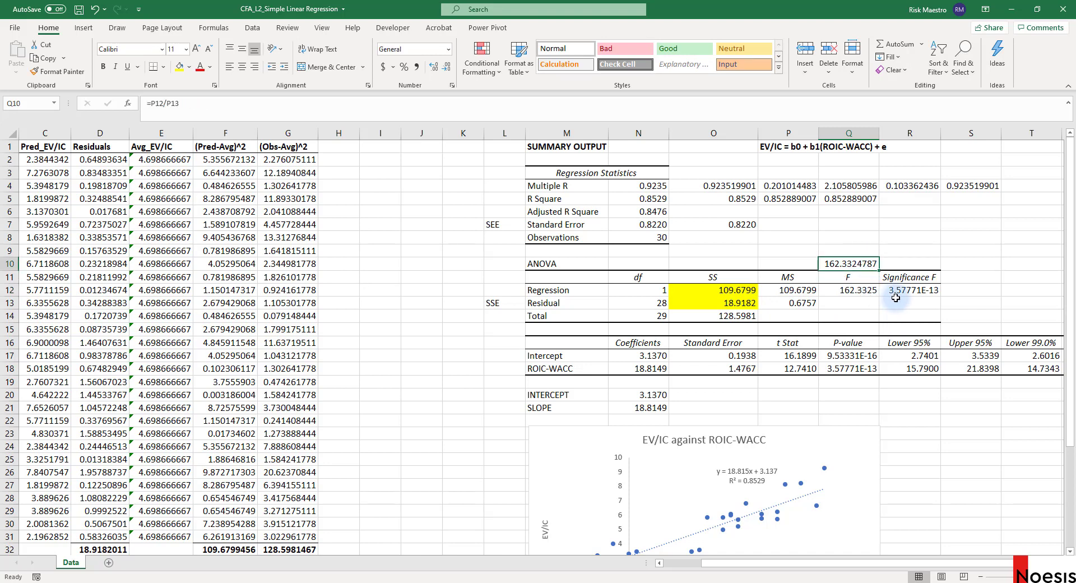
Calculate Significance F in R10 with =F.DIST.RT(Q12,N12,N13), using the F statistic and the regression and residual degrees of freedom
click(904, 278)
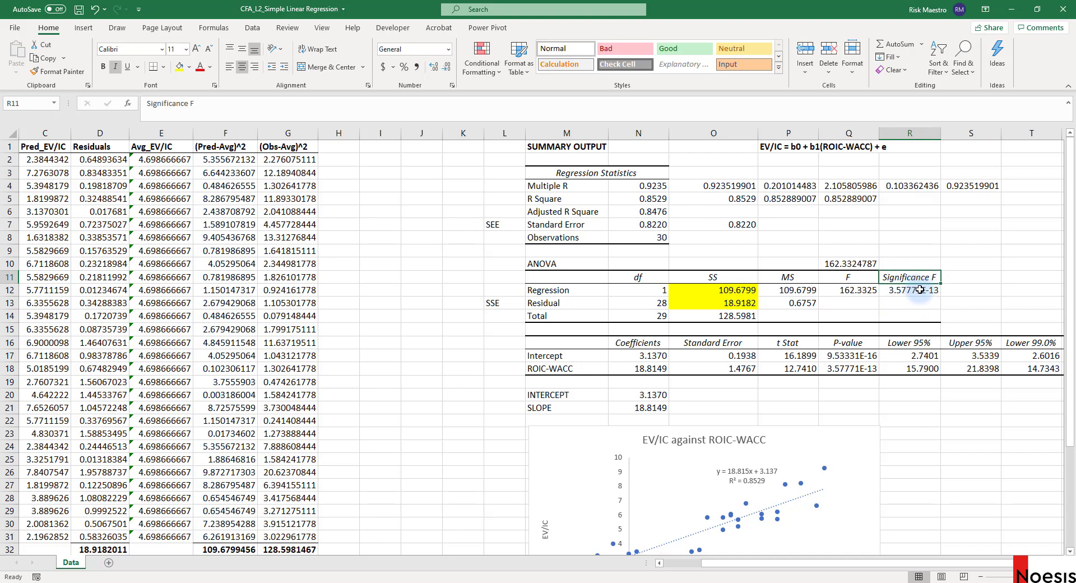
click(919, 290)
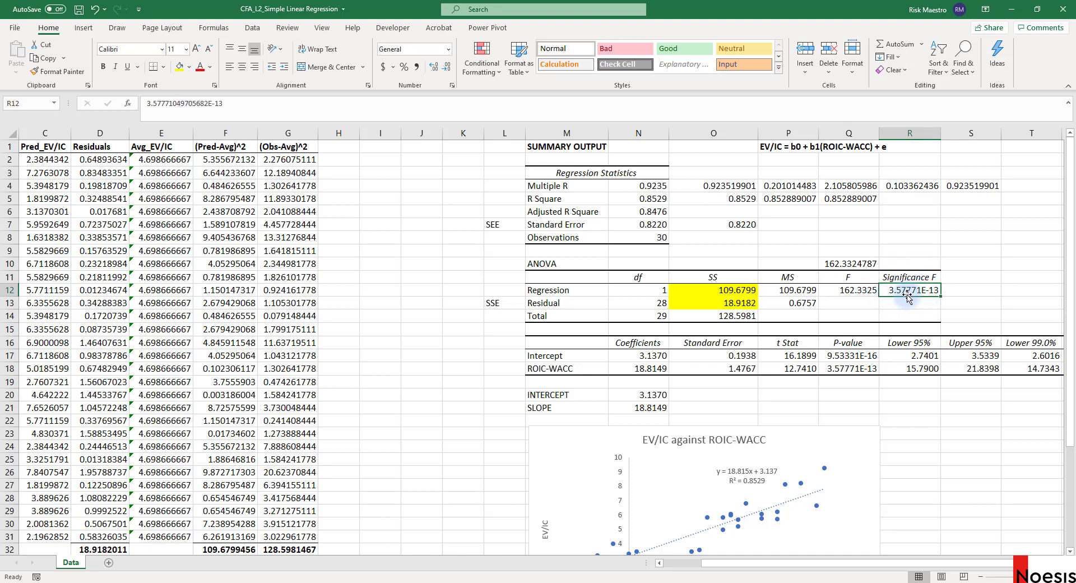
click(903, 262)
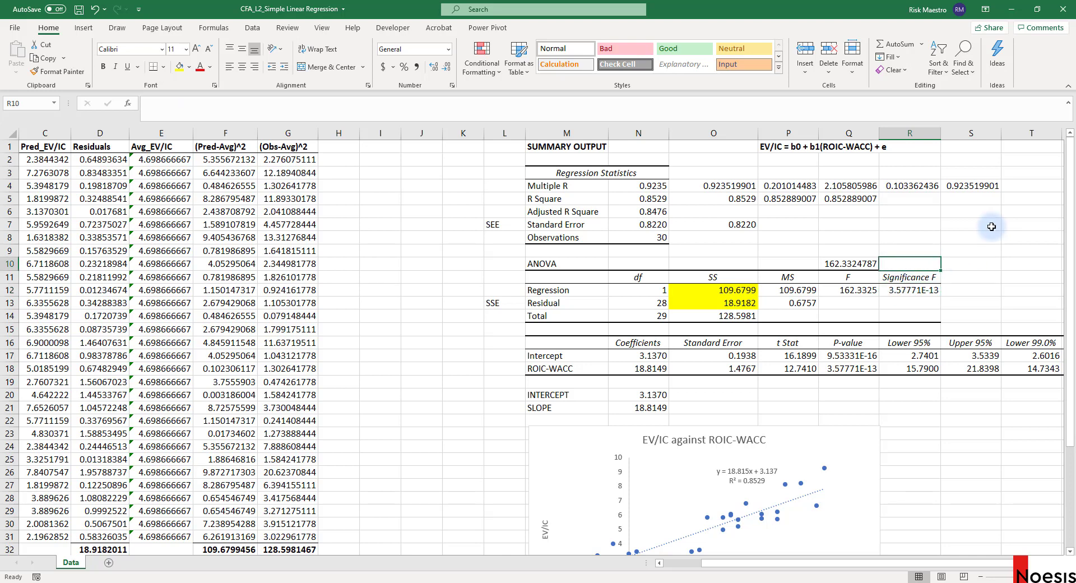
text(=f)
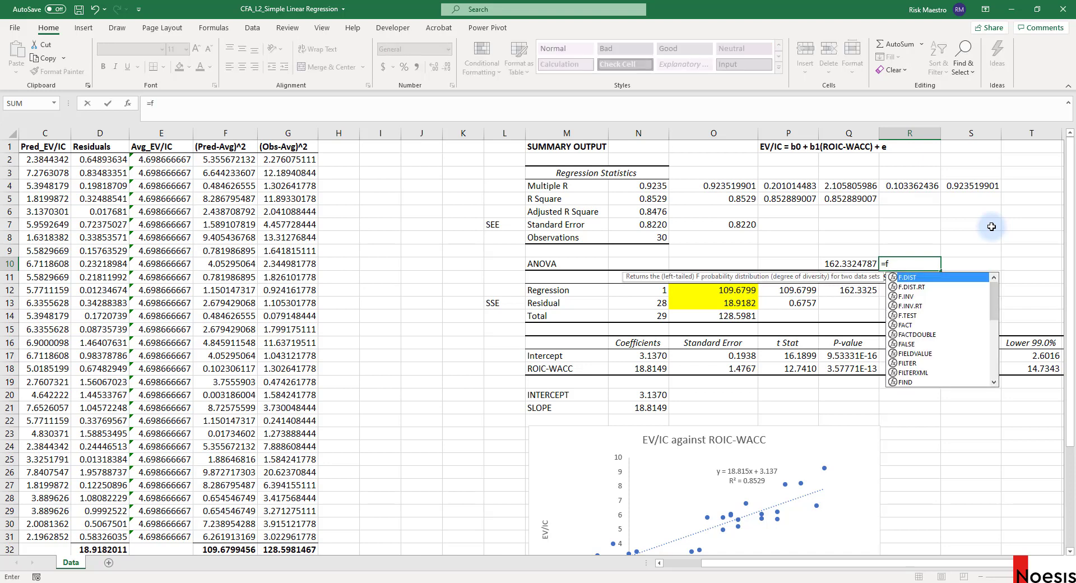
key(Down)
key(Tab)
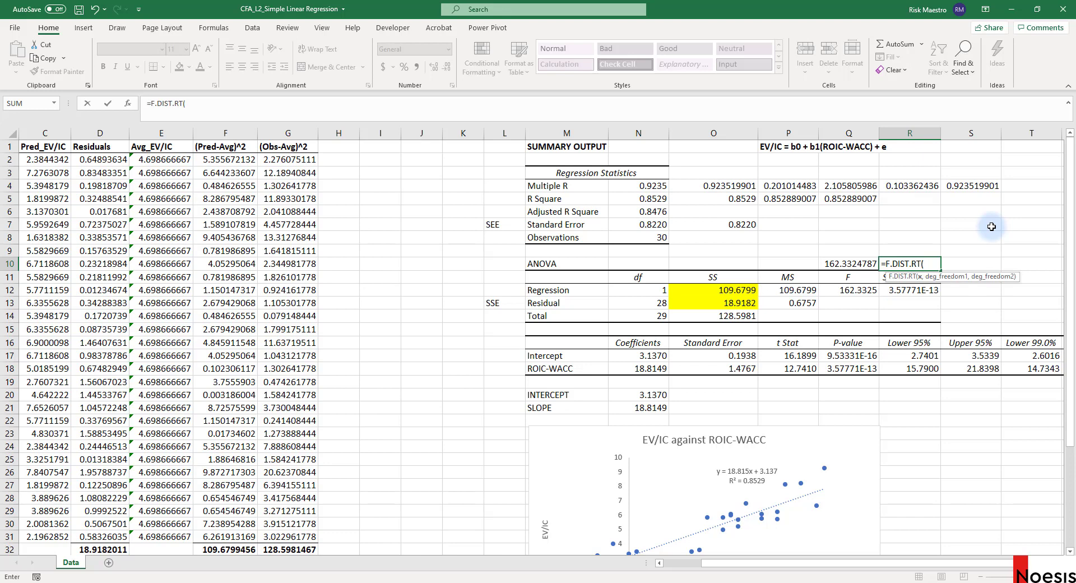
click(856, 291)
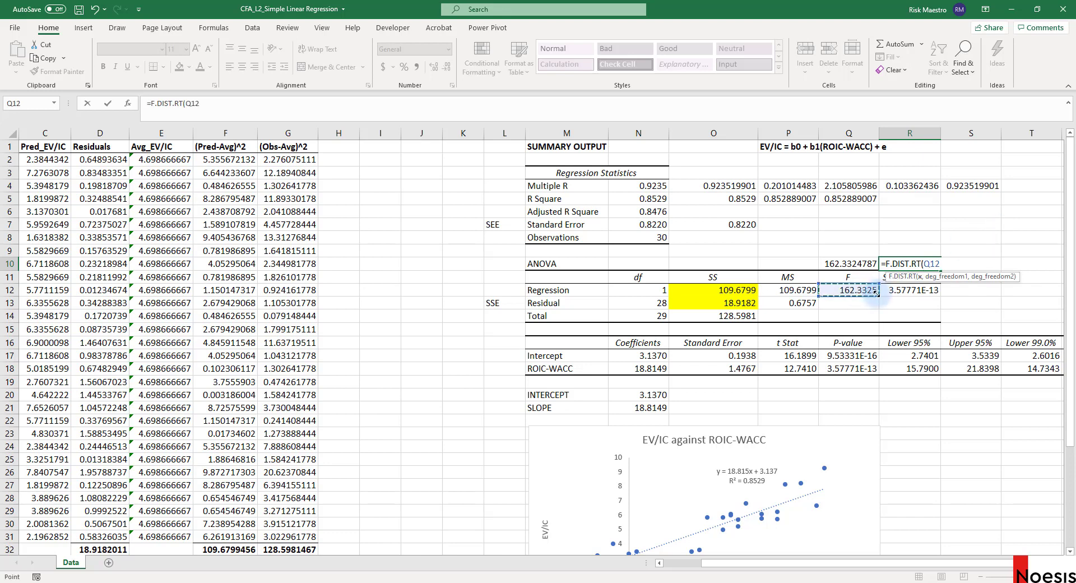
text(,)
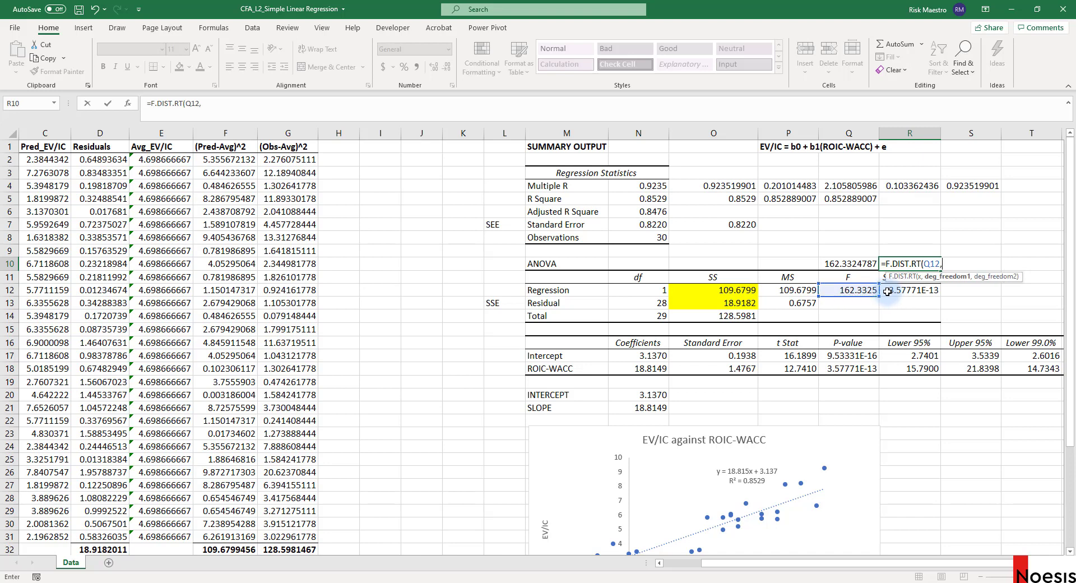
click(644, 289)
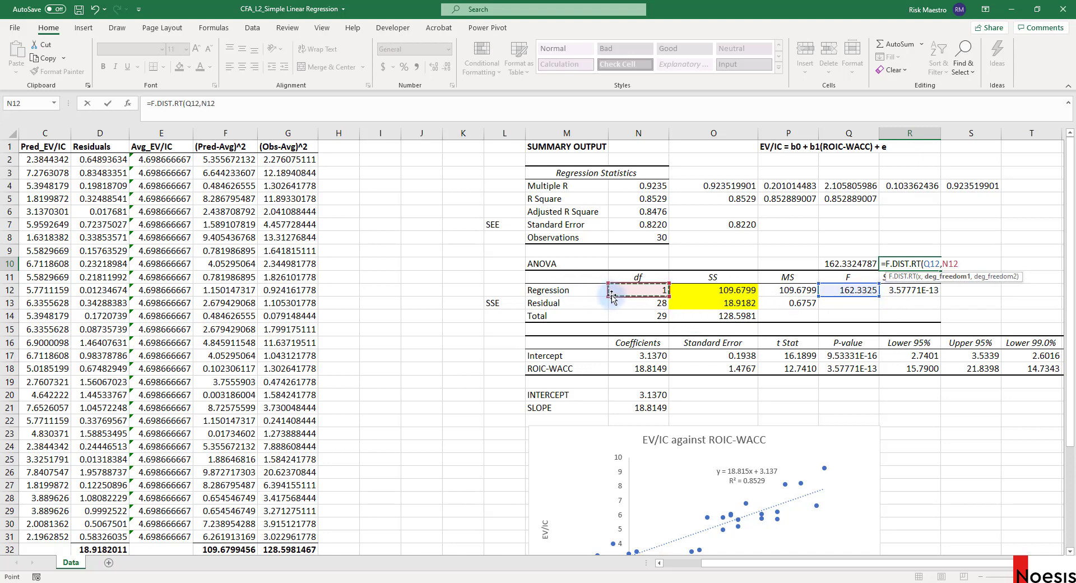
text(,)
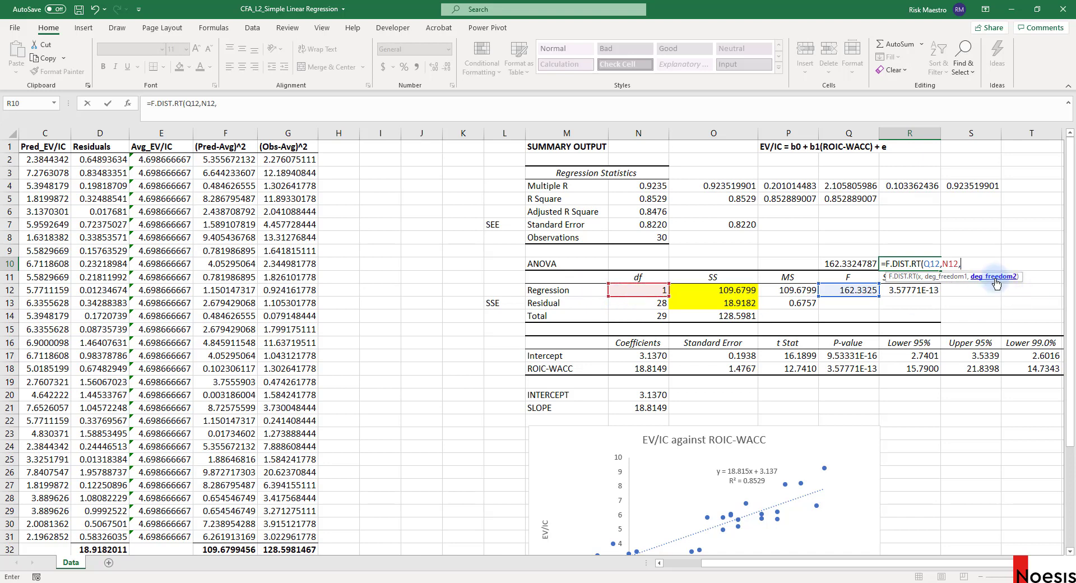
click(644, 304)
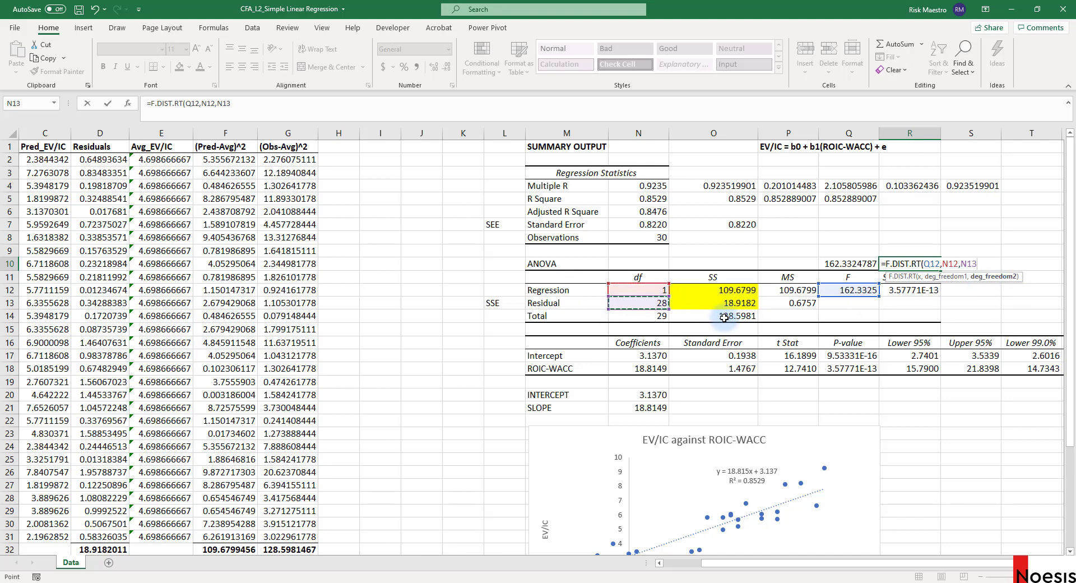
key(Return)
click(926, 263)
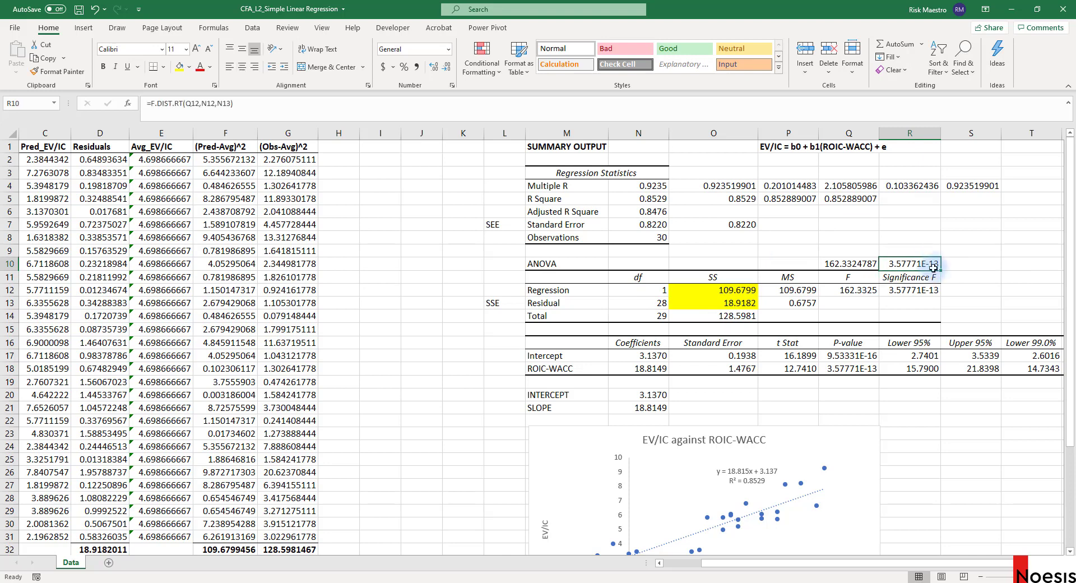
Handwrite the F-test null hypothesis H0: β1 = β2 = β3 = .... = βk = 0 in blue ink above the ANOVA table
click(923, 264)
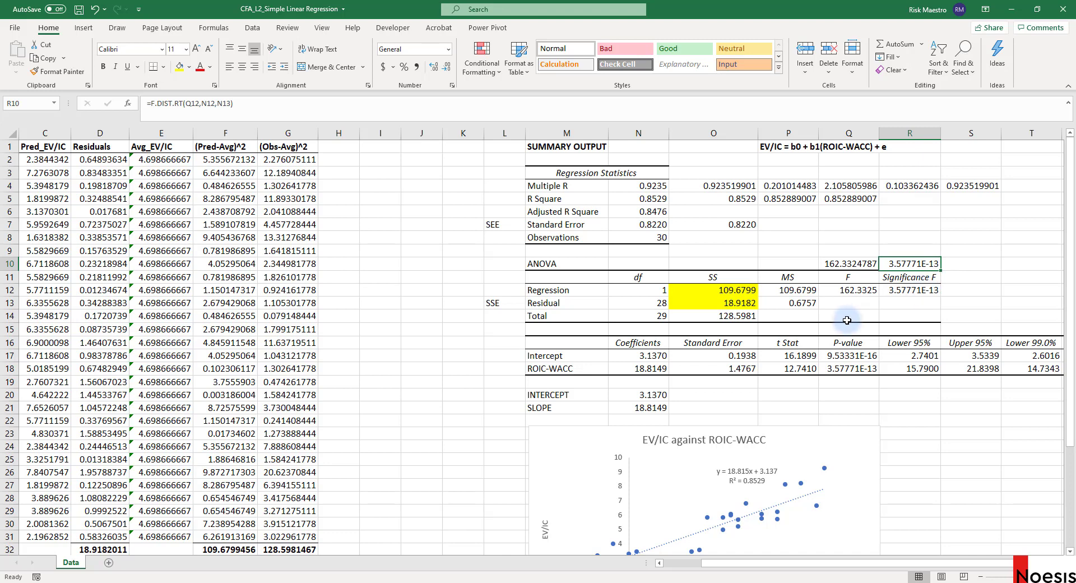
click(118, 28)
click(191, 55)
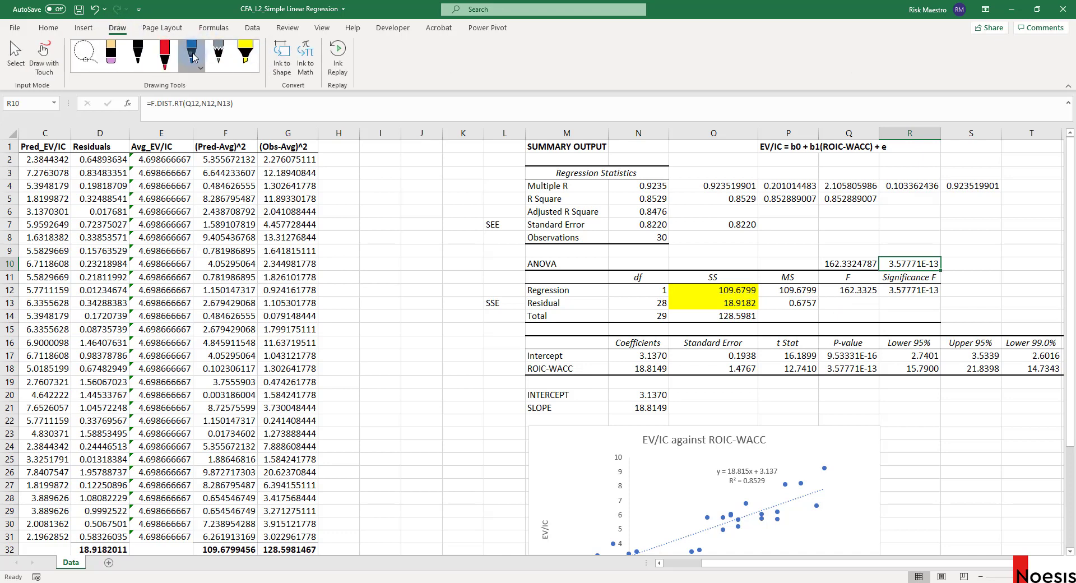
drag(810, 212, 815, 225)
drag(810, 217, 845, 225)
click(830, 220)
click(830, 224)
drag(851, 222, 867, 215)
drag(859, 219, 890, 224)
drag(891, 220, 906, 215)
mouse_move(898, 220)
mouse_down()
mouse_move(931, 230)
mouse_move(944, 218)
mouse_up()
drag(935, 221, 979, 217)
click(951, 226)
click(958, 225)
click(964, 226)
drag(971, 221, 985, 236)
drag(987, 214, 997, 229)
drag(1000, 224, 1002, 229)
drag(1006, 215, 1013, 220)
drag(1024, 213, 1025, 213)
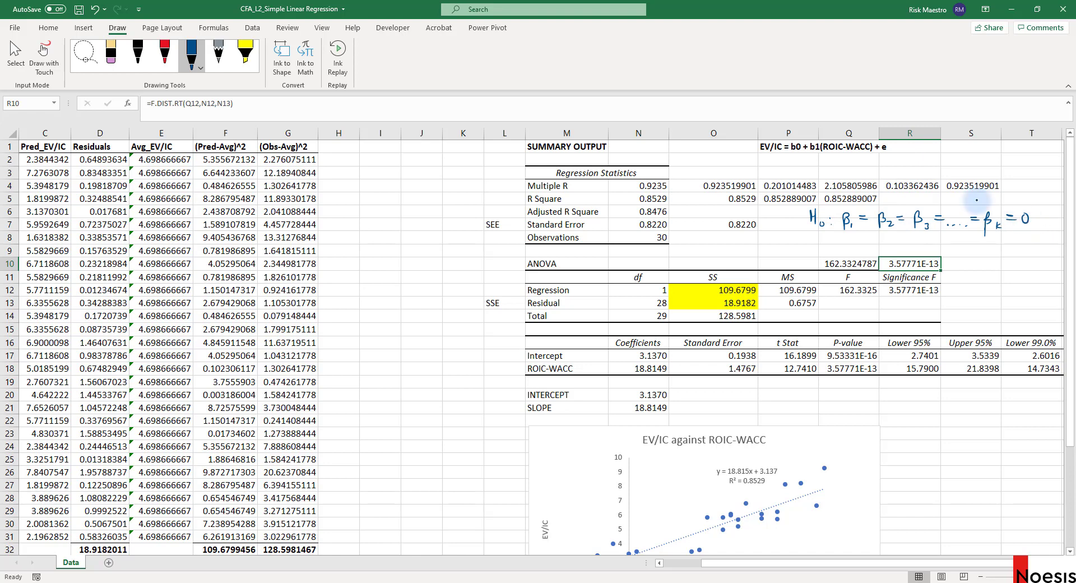
Handwrite the alternative hypothesis Ha: At least one of the β not equal to 0 beneath the null hypothesis
drag(812, 236, 812, 249)
drag(812, 243, 821, 249)
drag(828, 246, 832, 251)
click(839, 244)
click(840, 247)
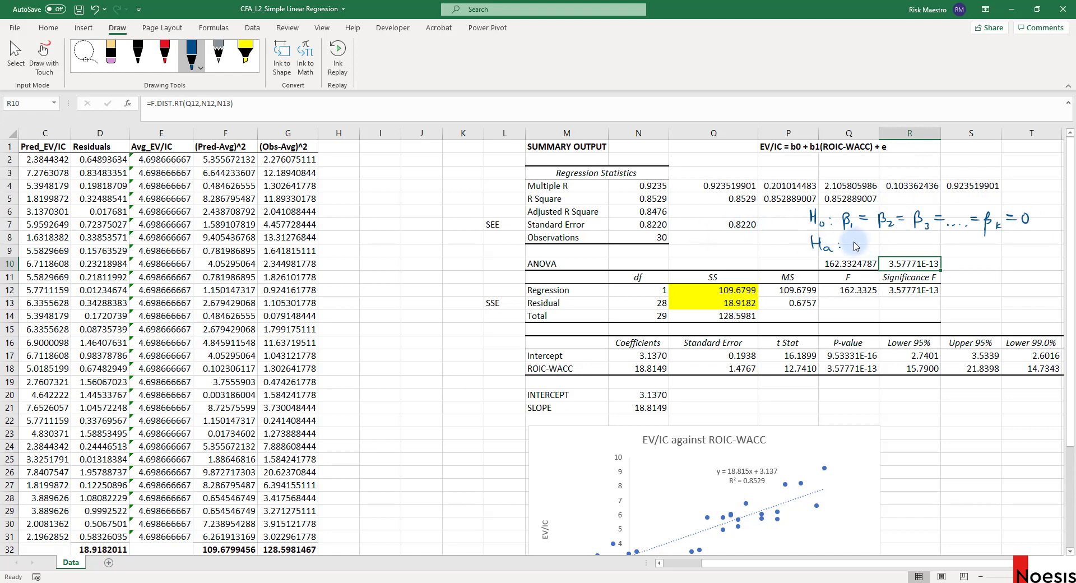
drag(853, 250, 864, 250)
drag(854, 246, 872, 250)
drag(867, 245, 878, 244)
click(882, 250)
mouse_move(883, 238)
mouse_down()
mouse_move(1033, 246)
mouse_move(1008, 261)
mouse_move(1052, 259)
mouse_up()
click(976, 246)
click(1023, 244)
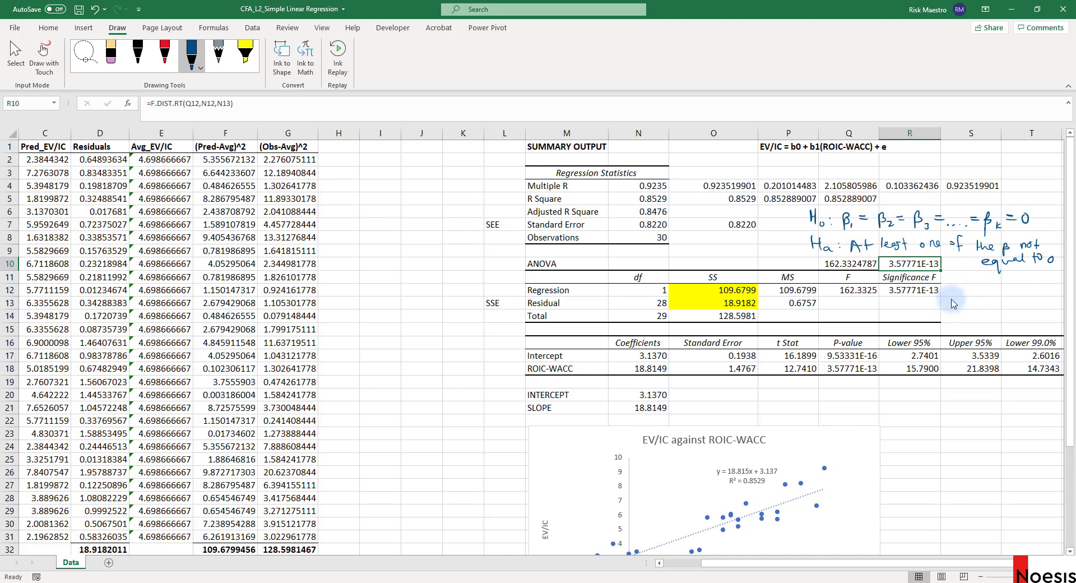
Annotate Significance F with an arrow and <0.05, and write α = 5% sig level above the regression statistics
drag(950, 306, 957, 301)
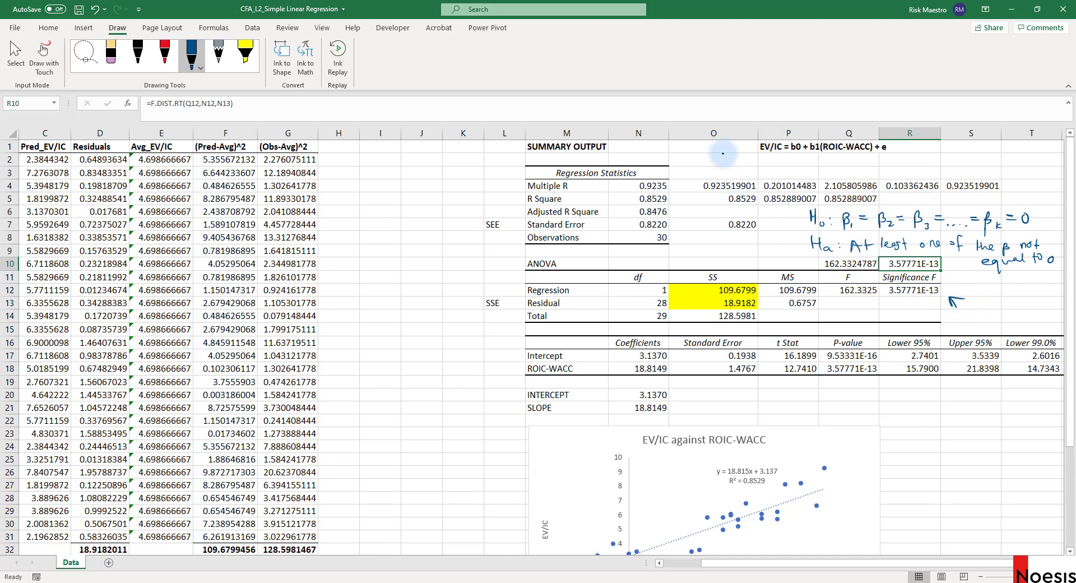
drag(712, 161, 844, 164)
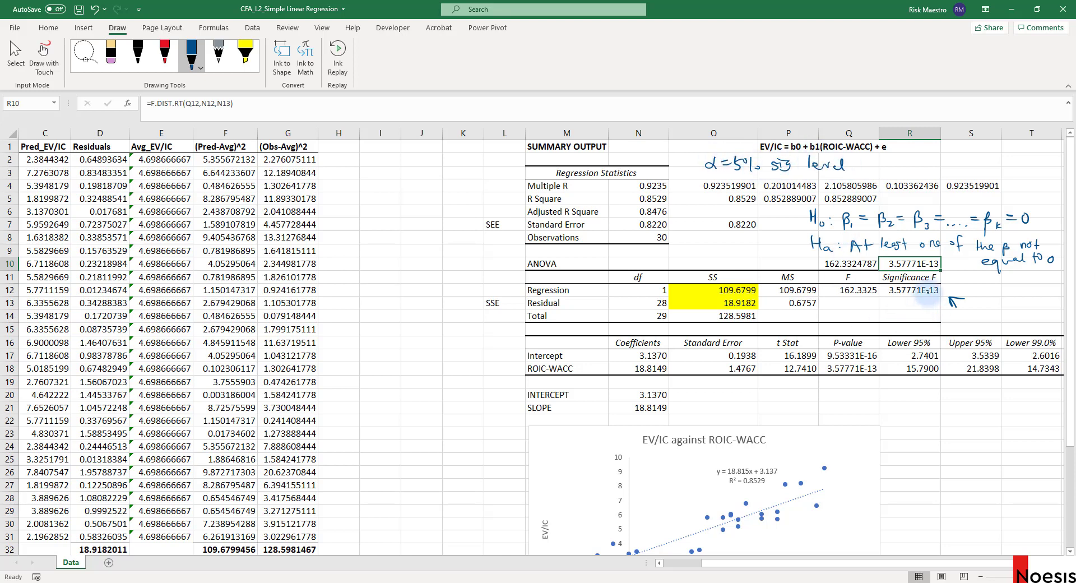
mouse_move(958, 291)
mouse_down()
mouse_move(986, 295)
mouse_move(986, 285)
mouse_up()
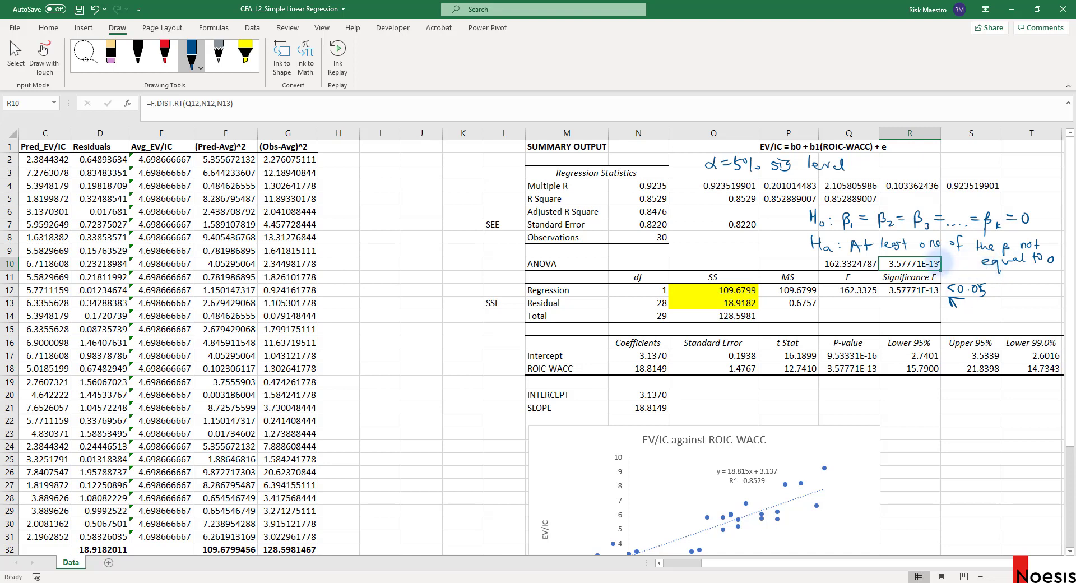
Mark the null hypothesis H0 with a cross and draw an implication arrow in front of Ha
drag(789, 211, 801, 220)
drag(800, 211, 785, 242)
drag(773, 246, 785, 250)
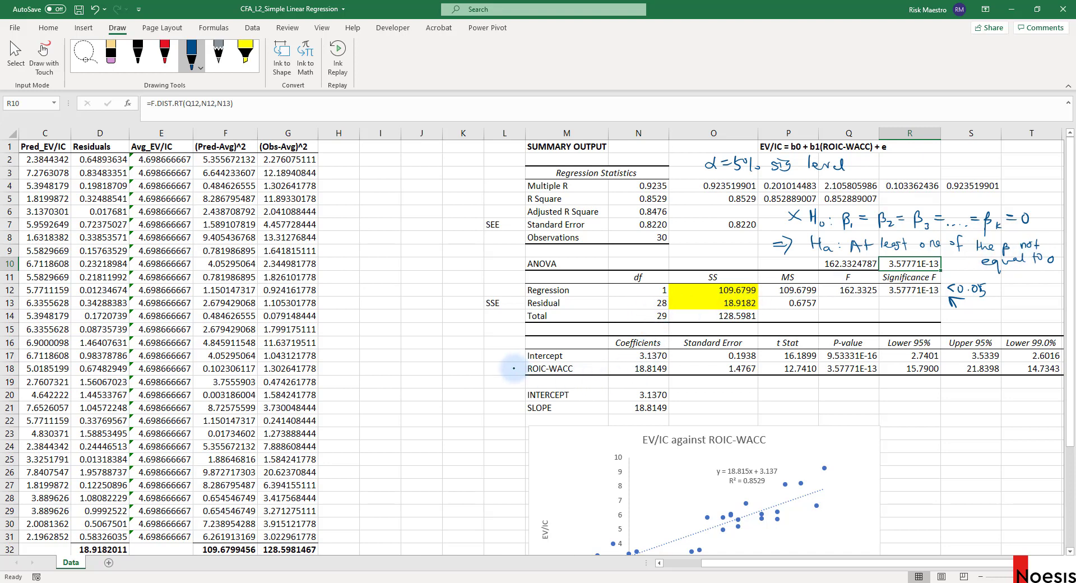
Draw an arrow beside the ROIC-WACC row and bracket the hypotheses with the single-variable version H0: β1 = 0, Ha: β1 ≠ 0
drag(513, 366, 514, 372)
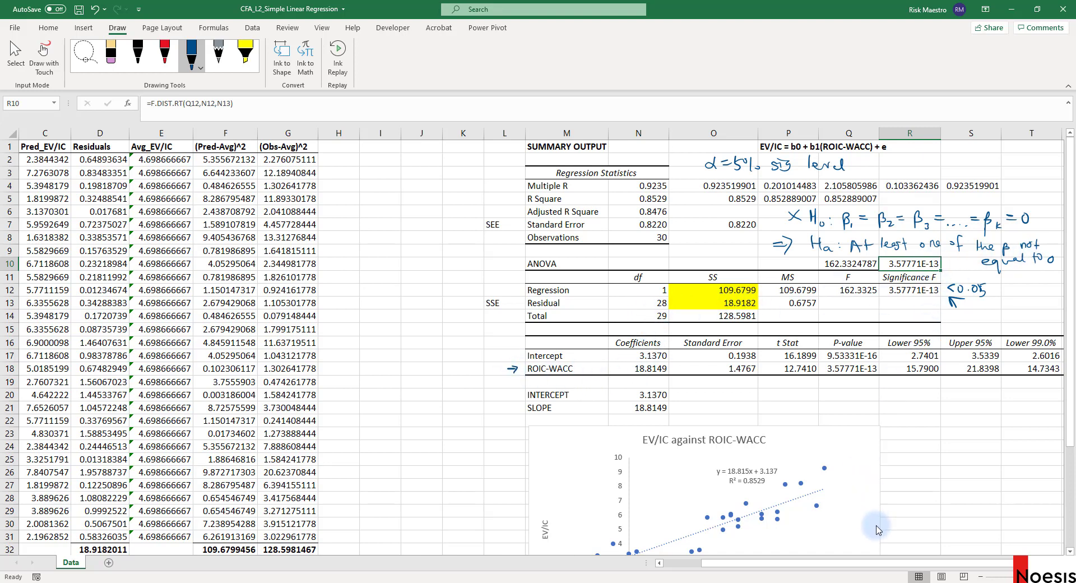
drag(895, 567, 928, 568)
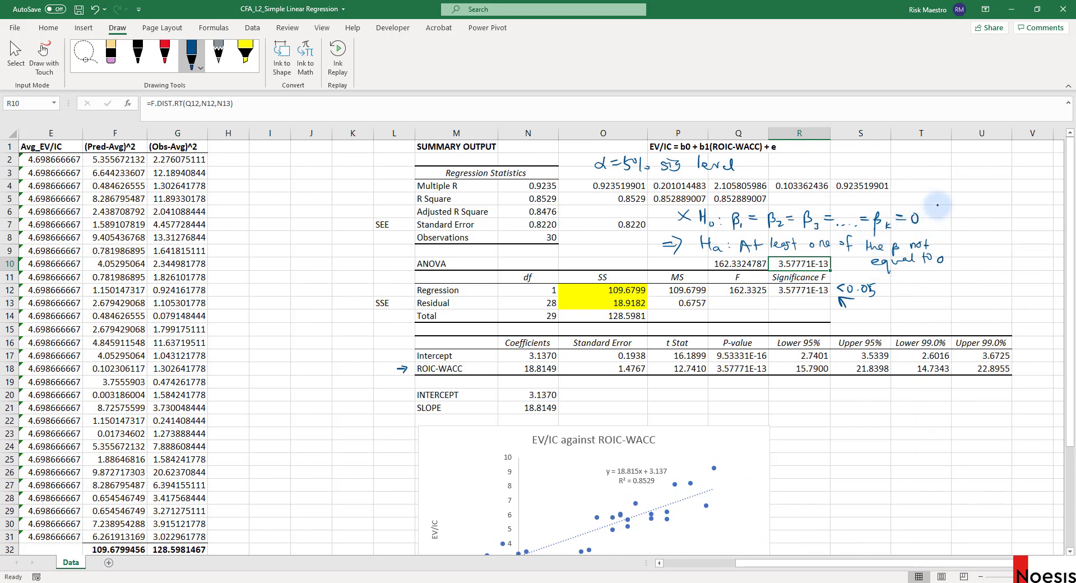
drag(938, 203, 945, 261)
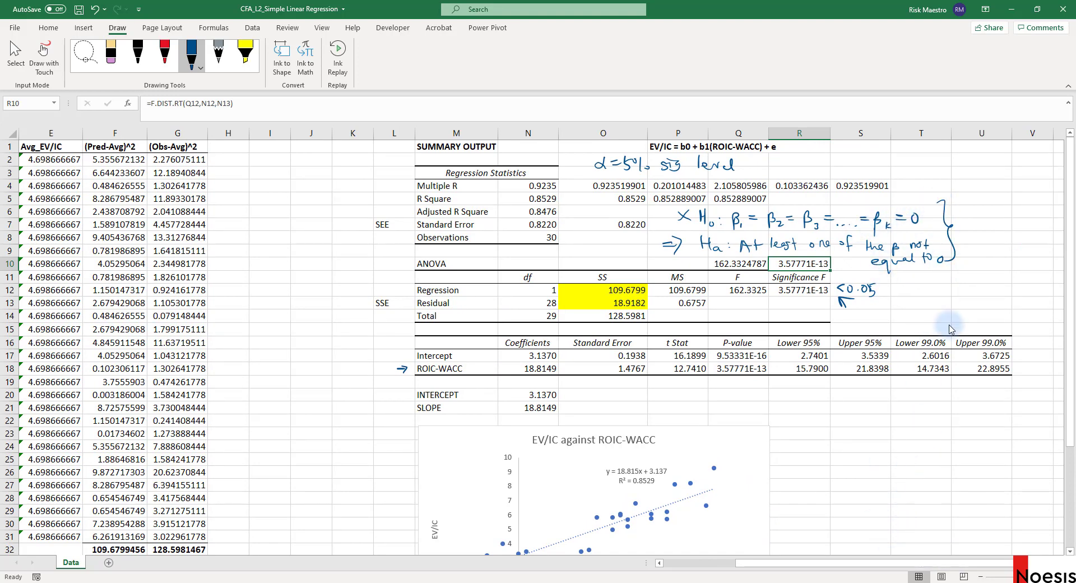
mouse_move(955, 211)
mouse_down()
mouse_move(966, 224)
mouse_move(1000, 217)
mouse_move(1006, 227)
mouse_up()
drag(1010, 213, 1017, 219)
drag(1023, 210, 1023, 212)
click(959, 247)
drag(965, 238, 964, 253)
mouse_move(965, 247)
mouse_down()
mouse_move(973, 240)
mouse_move(972, 253)
mouse_up()
drag(980, 250, 1000, 256)
click(990, 244)
click(990, 251)
drag(1007, 251, 1024, 246)
drag(1015, 251, 1013, 254)
drag(1027, 246, 1029, 246)
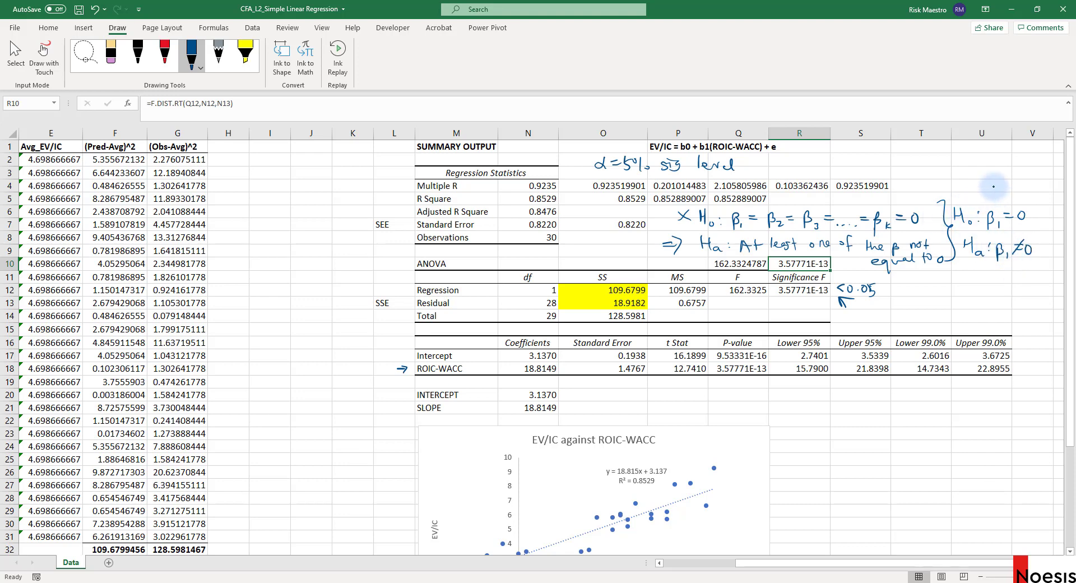
Draw an arrow above β1 in the single-variable H0 and double-underline Ha: β1 ≠ 0
drag(995, 190, 996, 204)
drag(991, 198, 1000, 199)
click(995, 261)
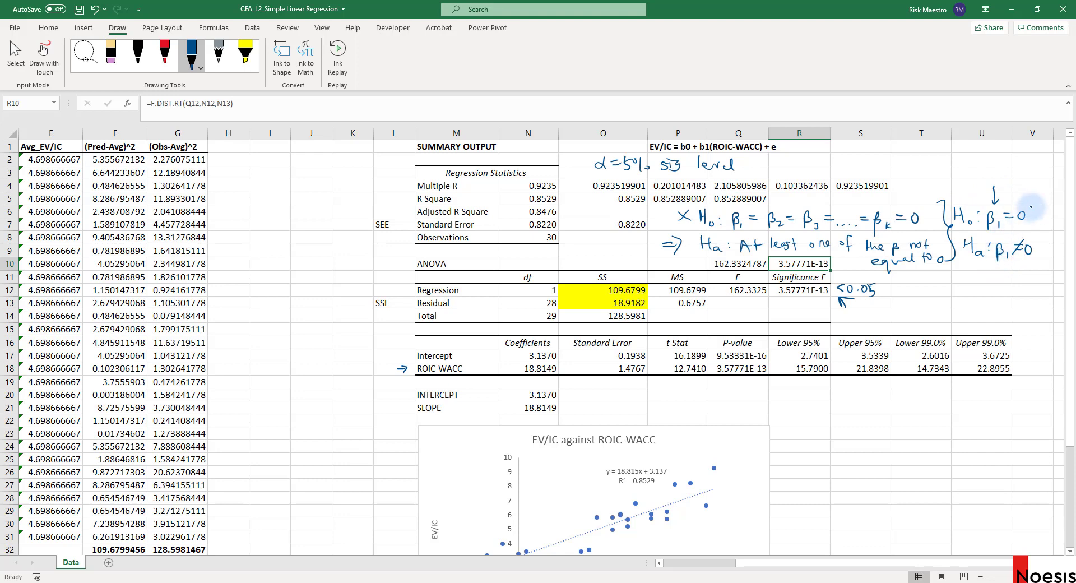
click(868, 304)
drag(991, 269, 1017, 273)
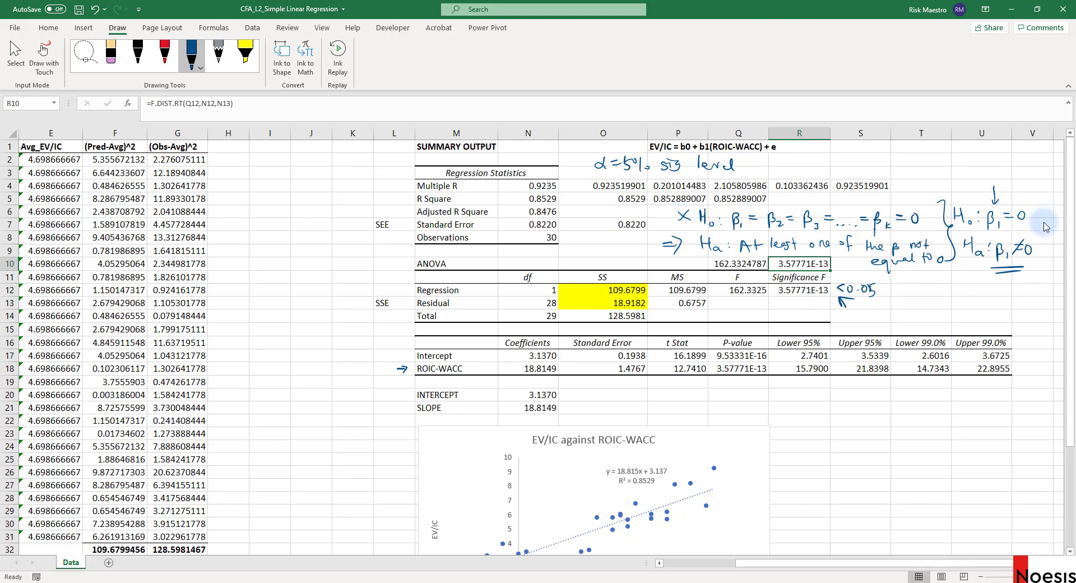
Examine the coefficients, standard errors and t Stat values of the Intercept and ROIC-WACC rows
drag(843, 563, 807, 566)
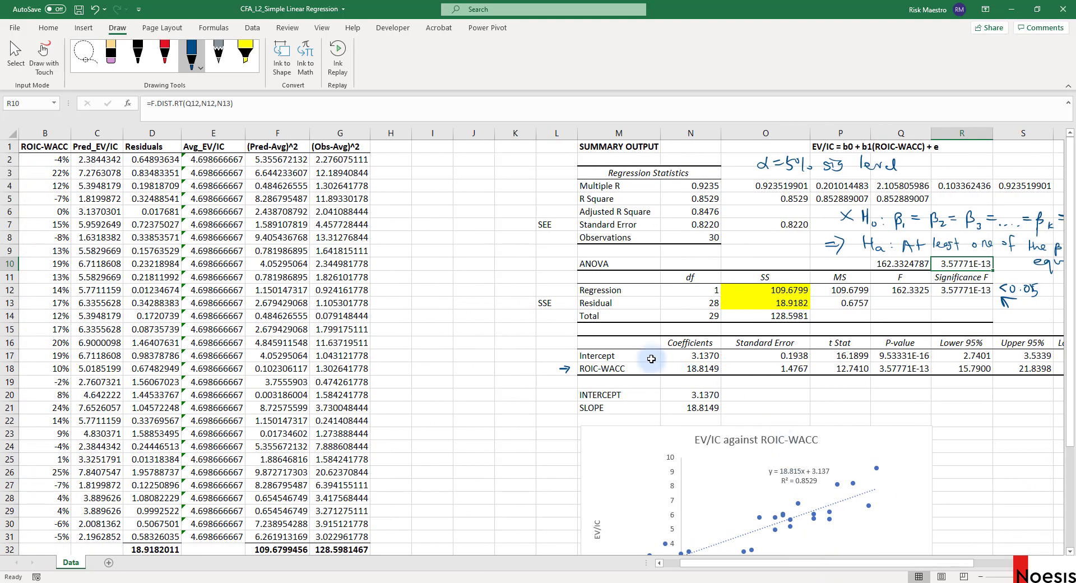
drag(785, 563, 810, 566)
scroll(593, 331, down, 1)
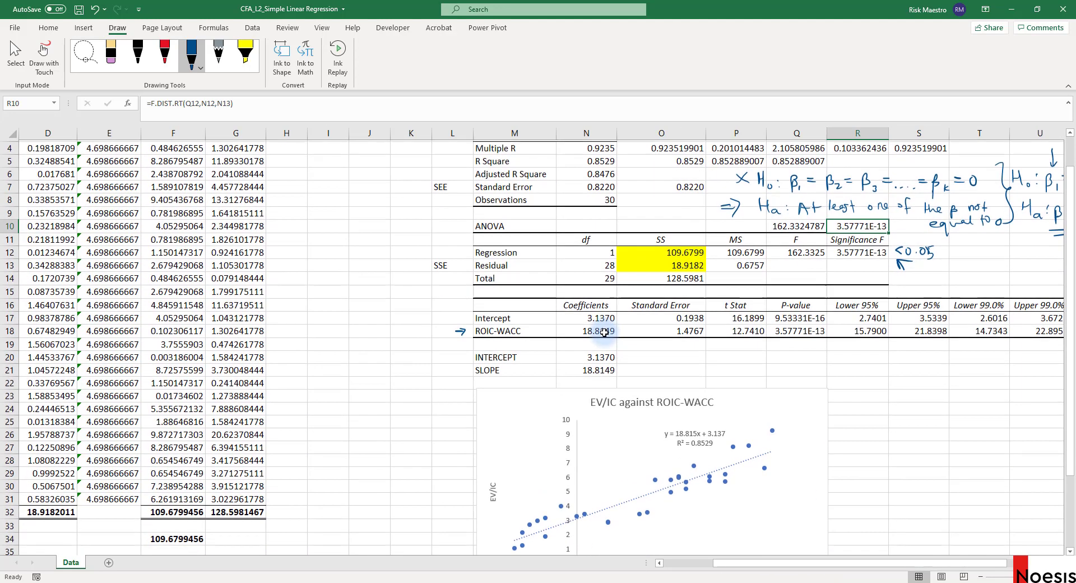
click(593, 320)
drag(593, 320, 600, 331)
drag(675, 318, 663, 316)
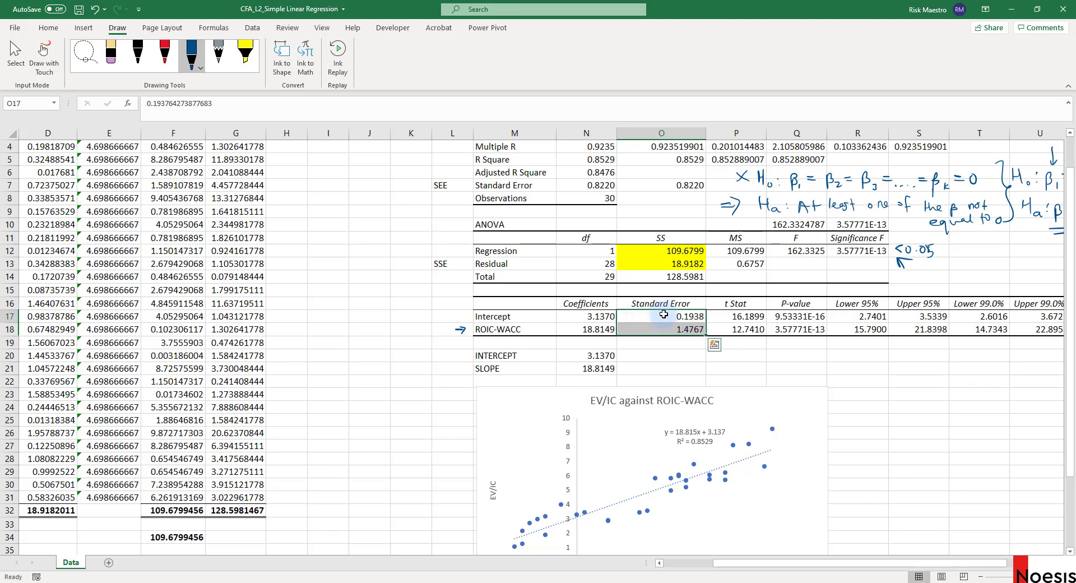
click(517, 329)
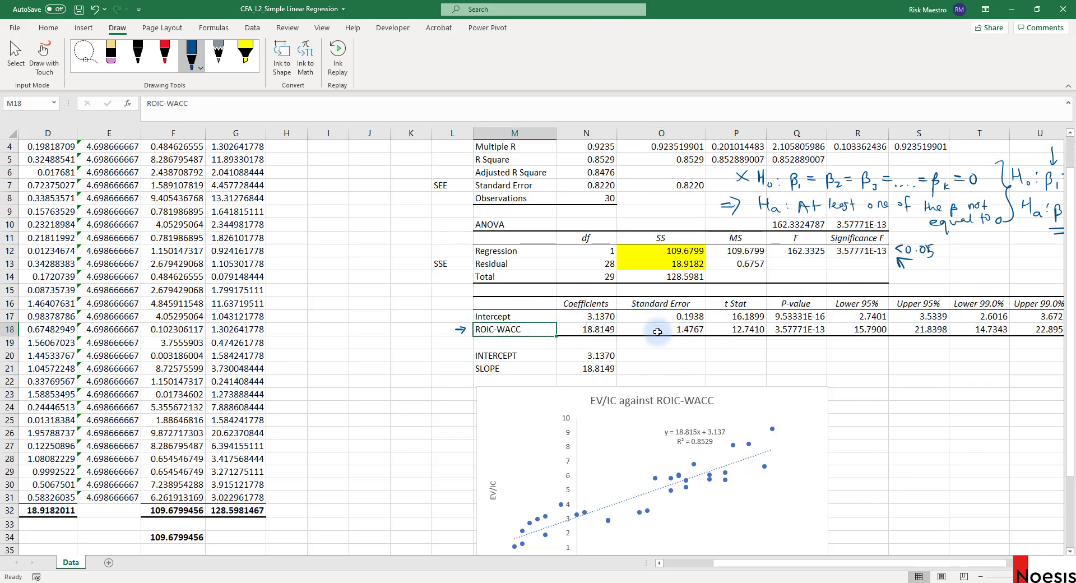
click(743, 318)
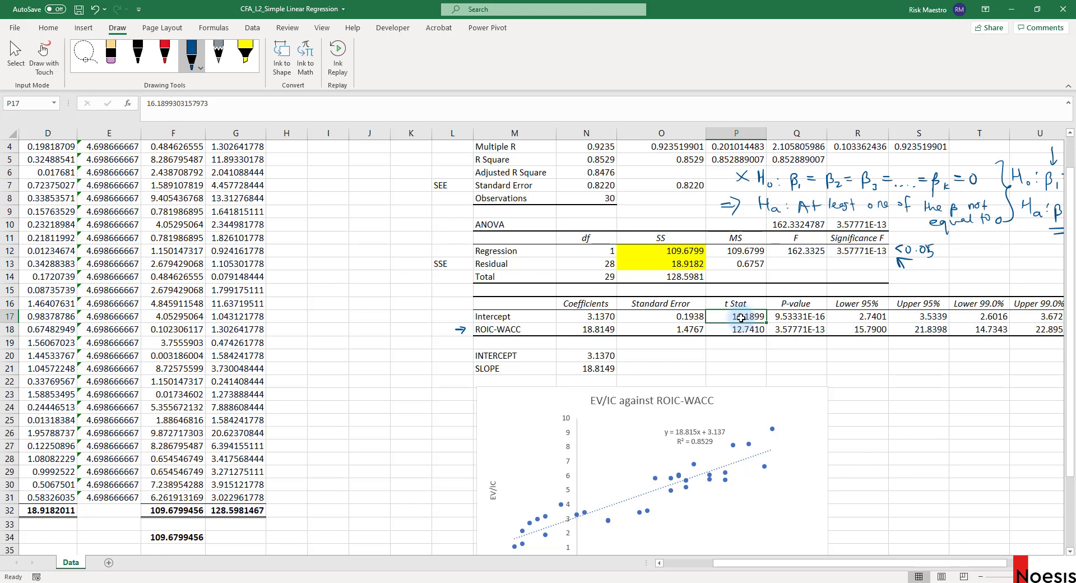
click(747, 338)
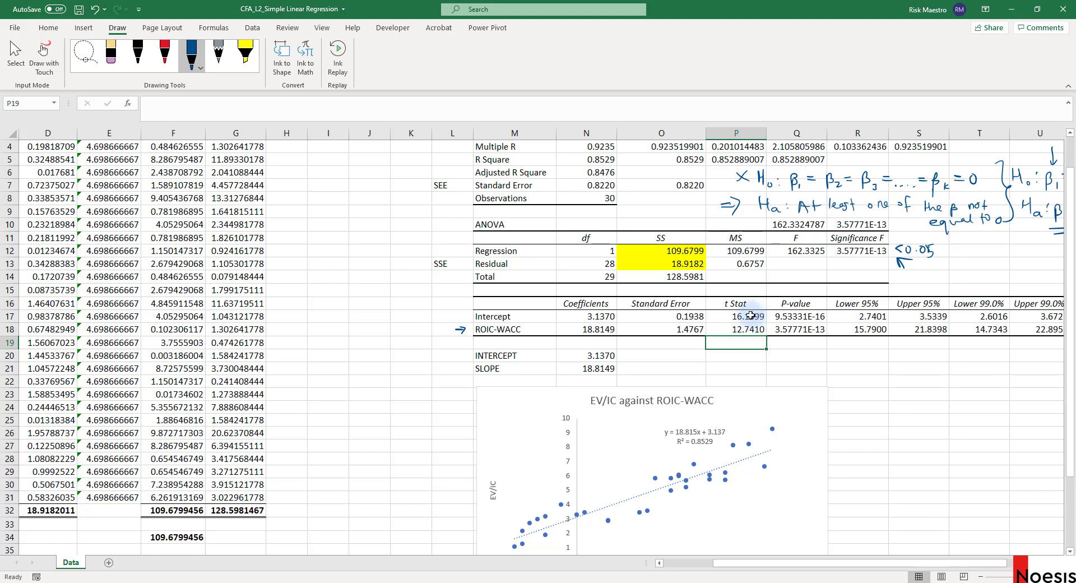
click(751, 316)
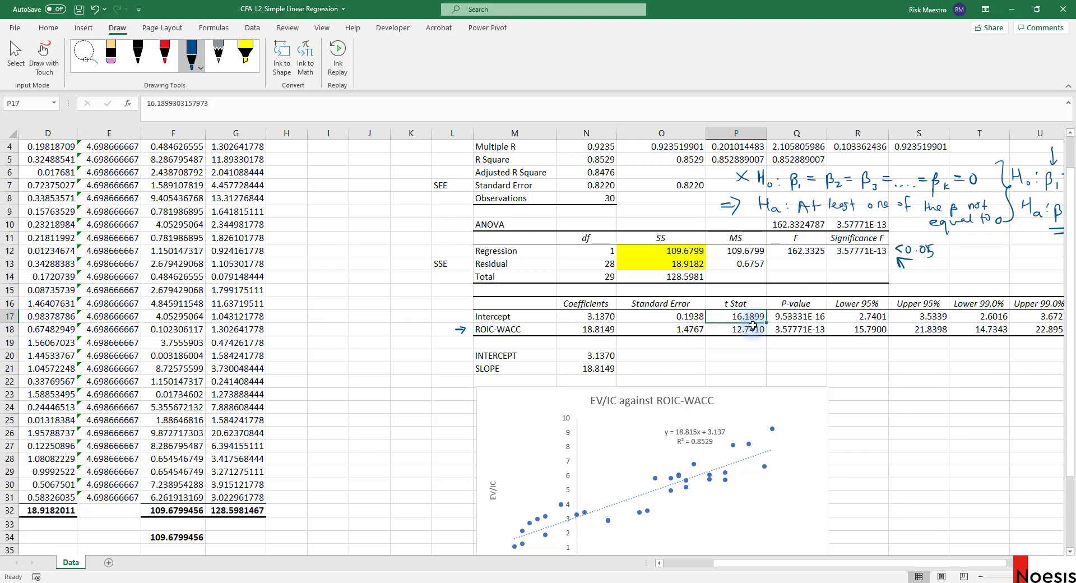
click(753, 330)
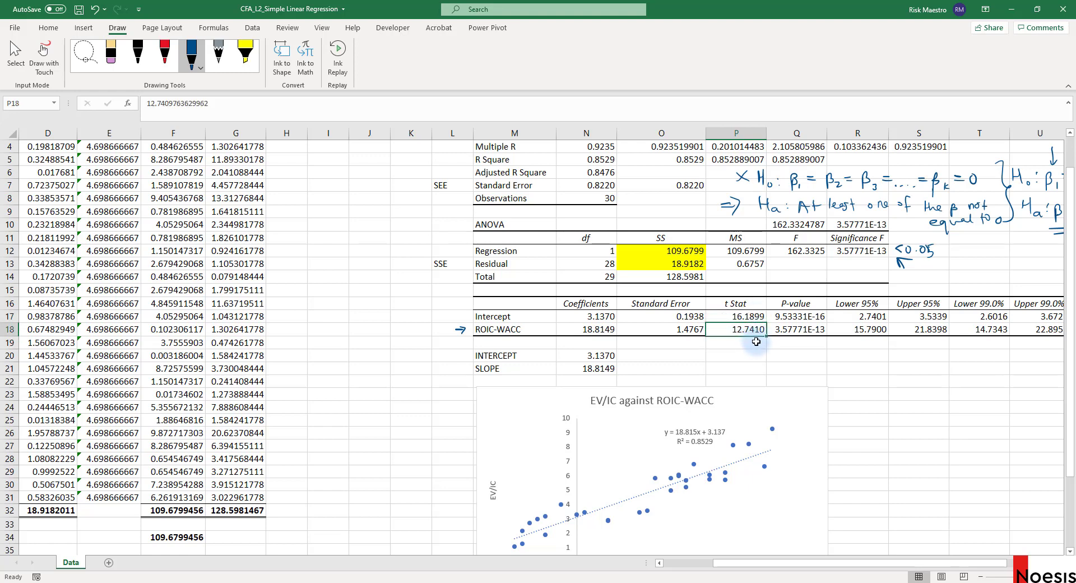
click(755, 341)
Calculate the intercept's t statistic in P20 with =(N17-0)/O17
click(755, 356)
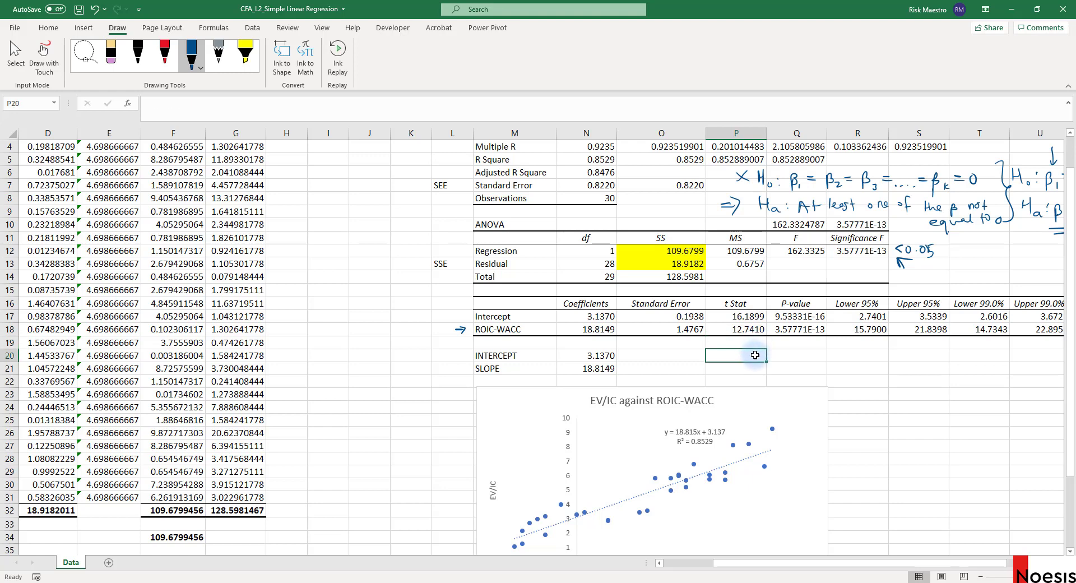
text(=)
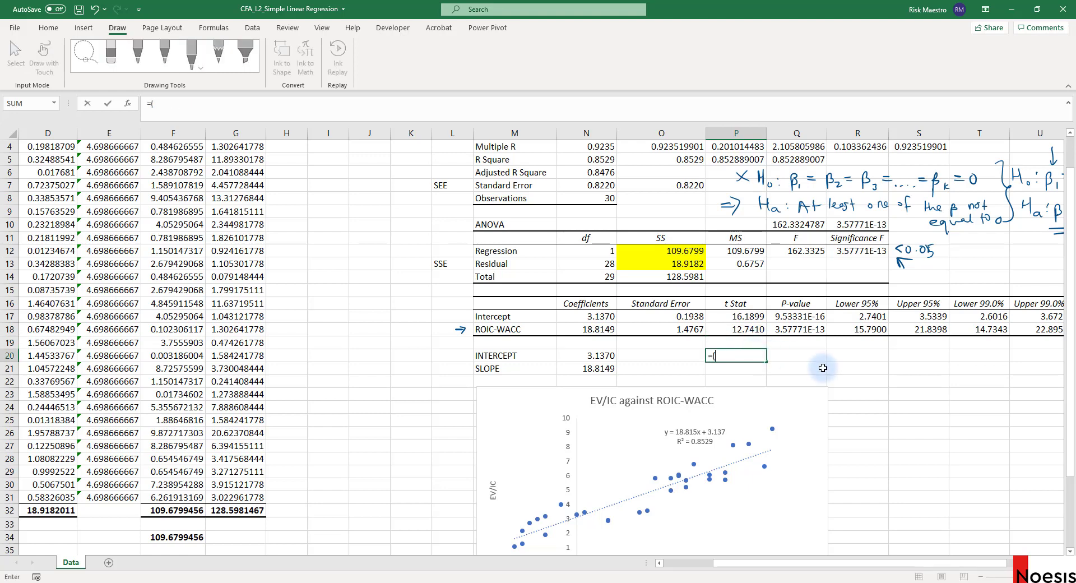
text(()
key(Up)
key(Left)
key(Up)
key(Up)
key(Left)
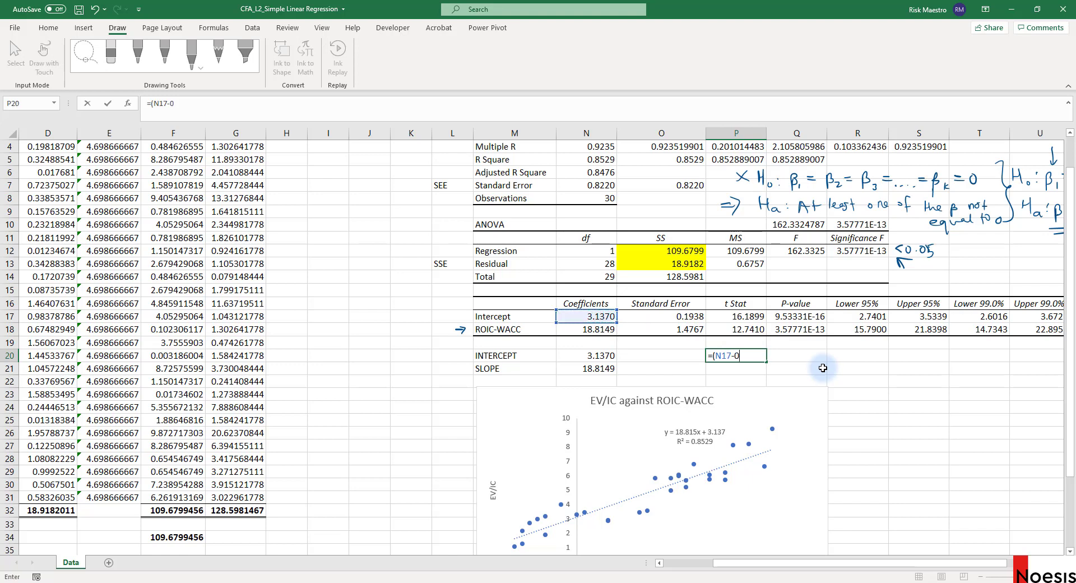
key(Up)
key(Up)
key(Up)
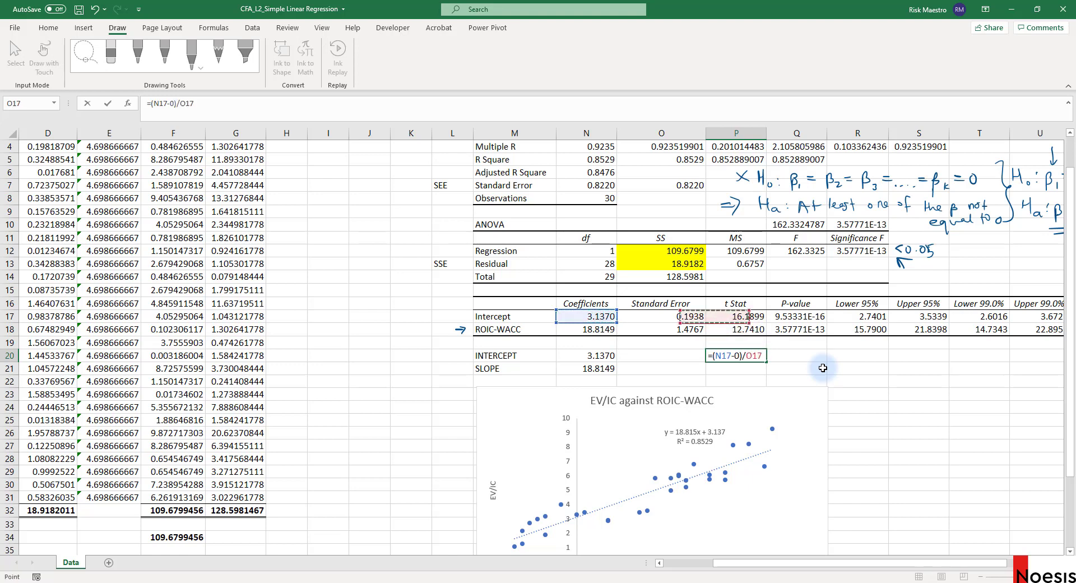
key(Left)
key(ctrl+Return)
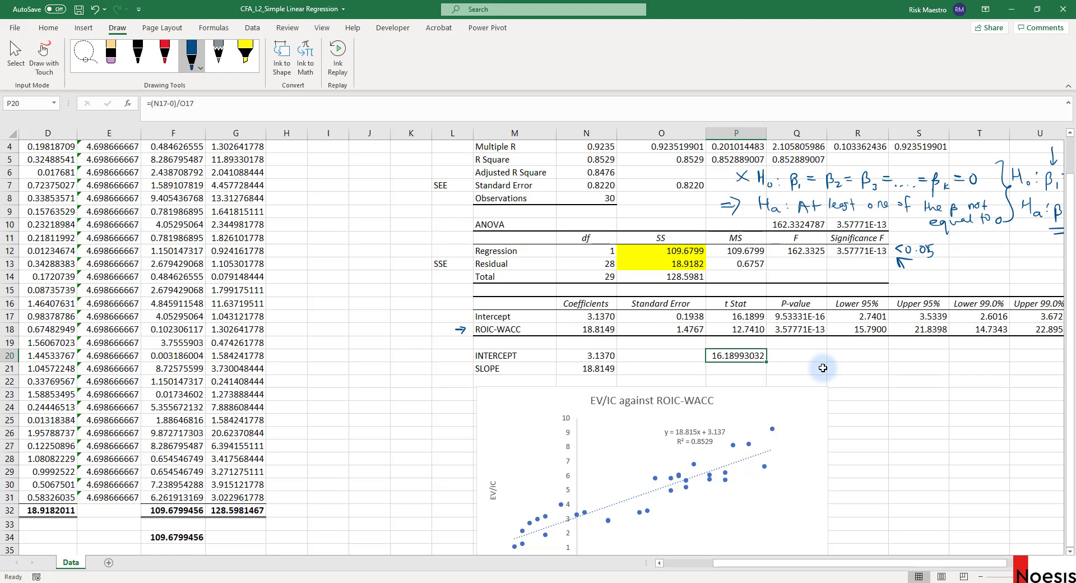
Calculate the slope's t statistic in P21 with =(N18-0)/O18
key(Down)
text(=()
key(Up)
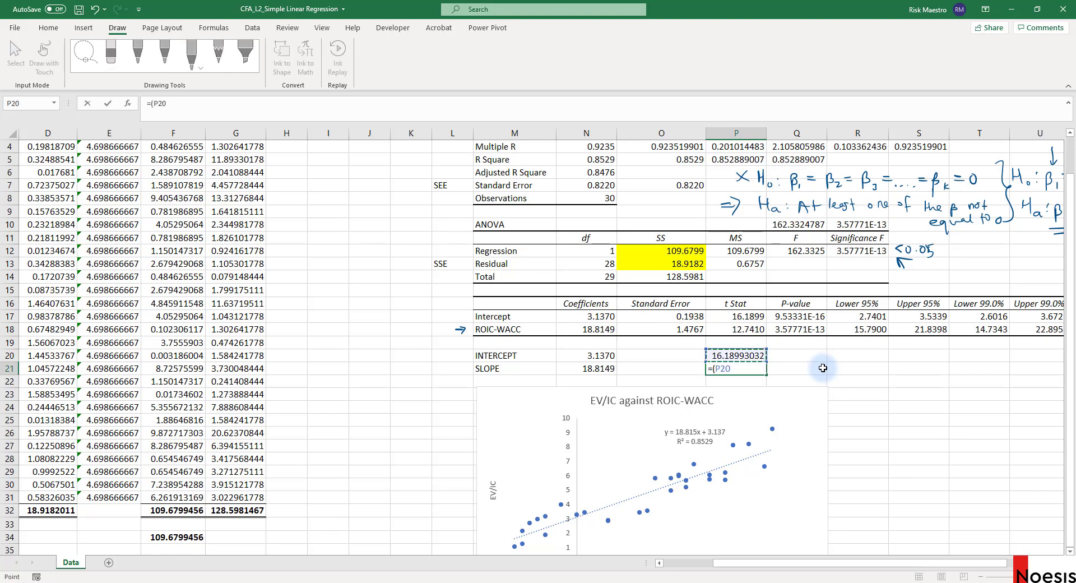
key(Left)
key(Left)
key(Up)
key(Up)
text(-)
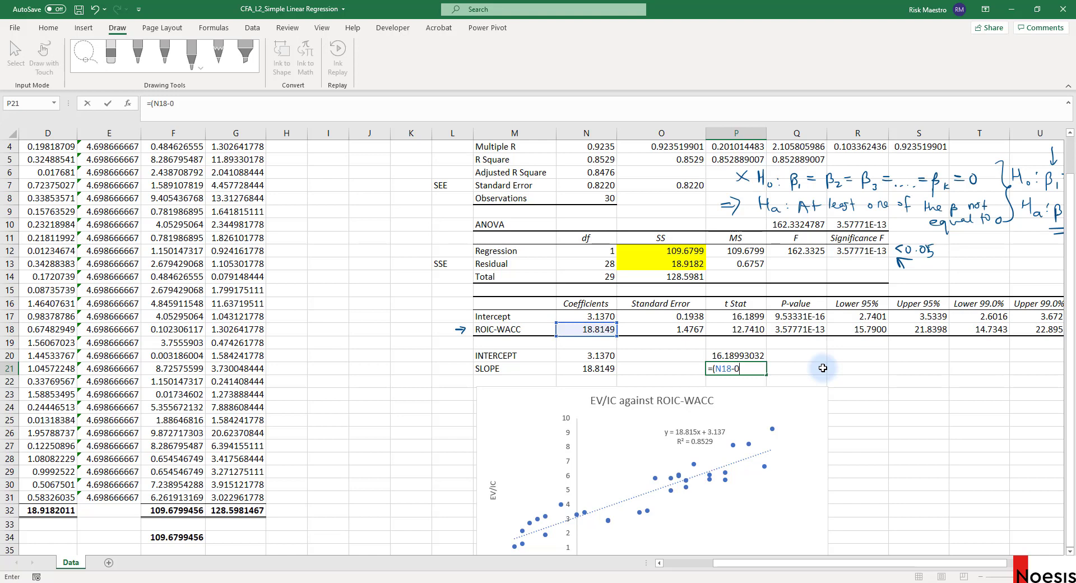
text(0)/)
key(Left)
key(Up)
key(Up)
key(Up)
key(Return)
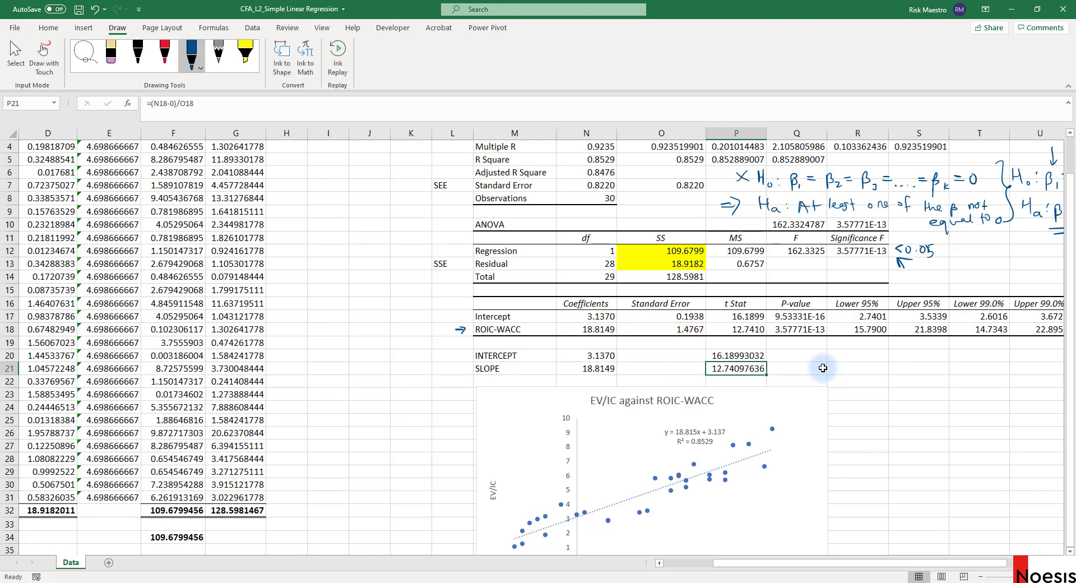
Compare the calculated t statistics with the t Stat column and review the P-value entries for Intercept and ROIC-WACC
key(Up)
key(Up)
key(Up)
key(Up)
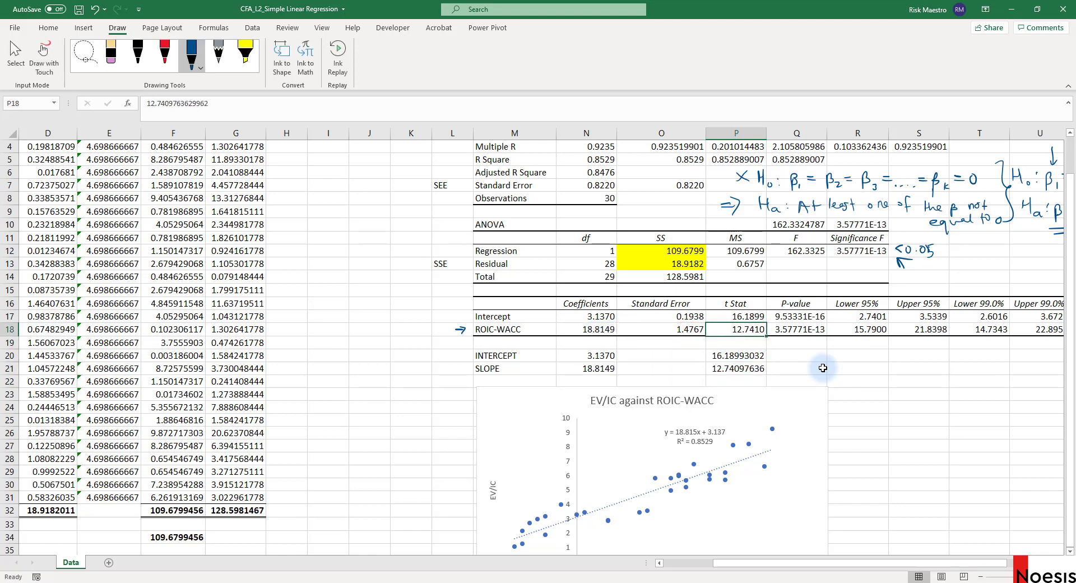
key(Right)
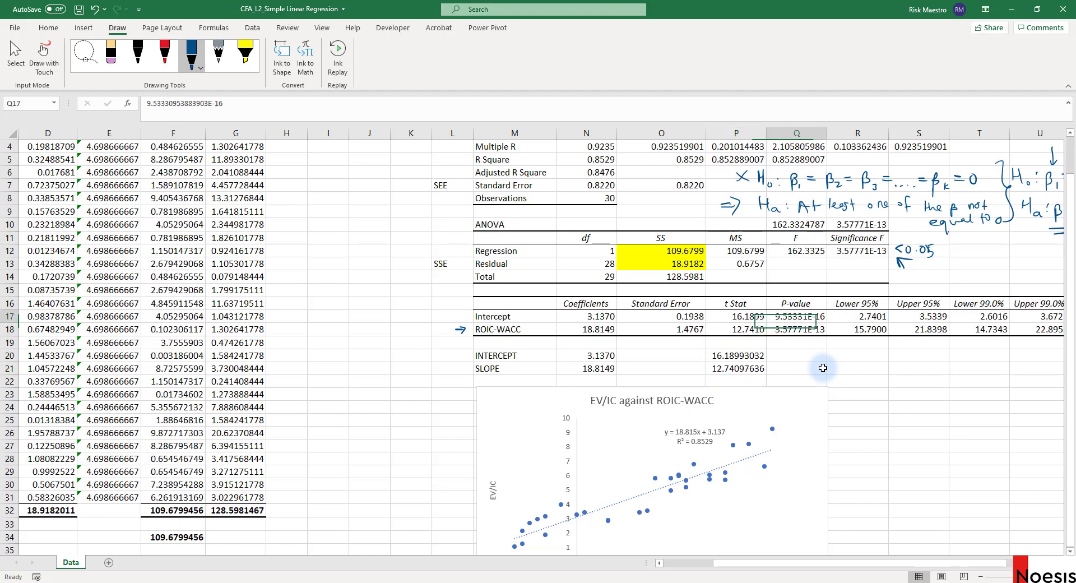
key(Up)
key(Down)
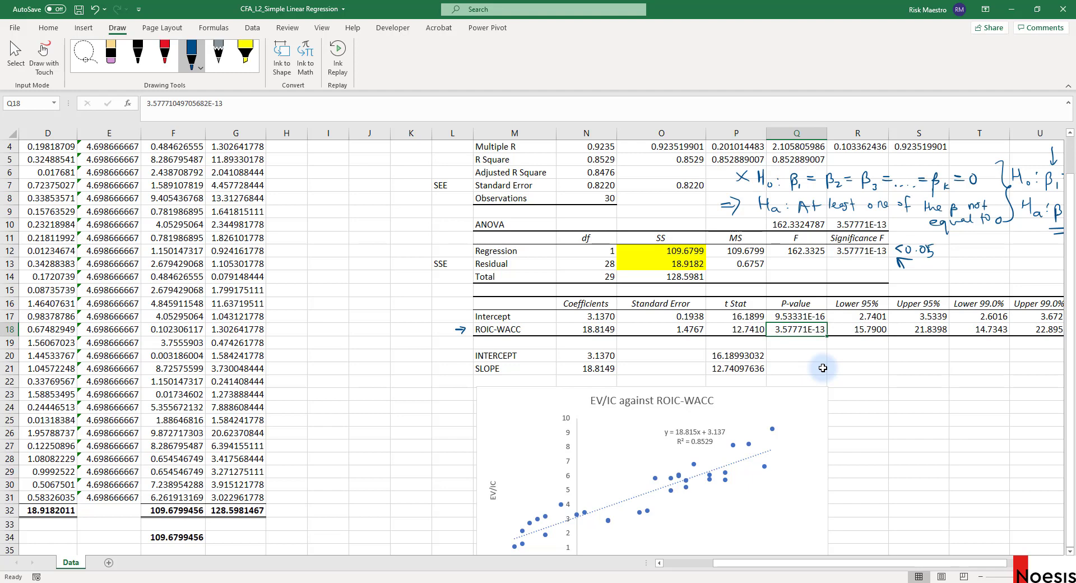
key(Down)
key(Down)
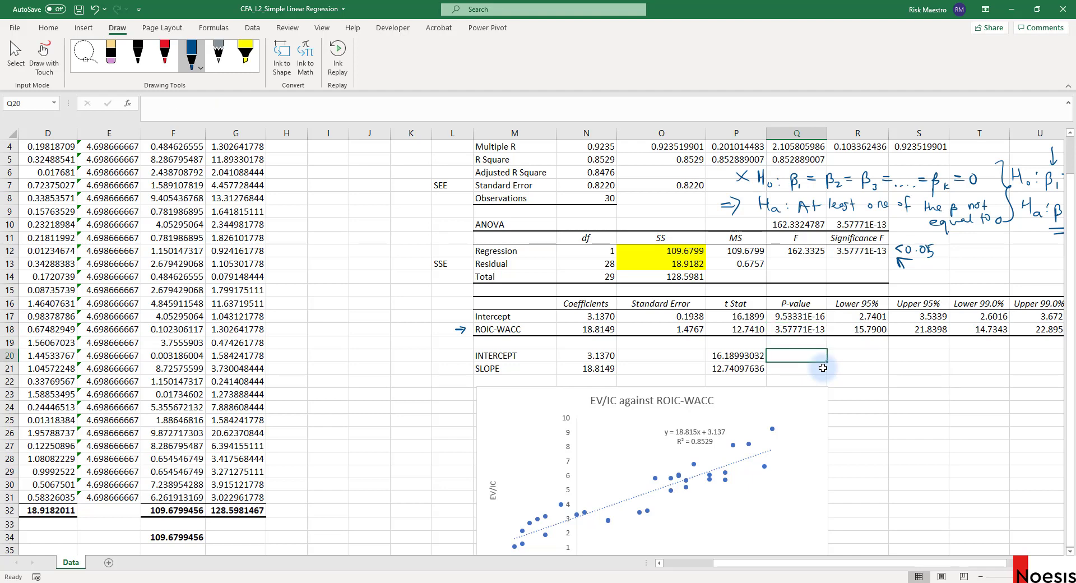
Examine the P-value entries of the Intercept and ROIC-WACC rows alongside the slope's calculated t statistic
key(Up)
key(Up)
key(shift+Up)
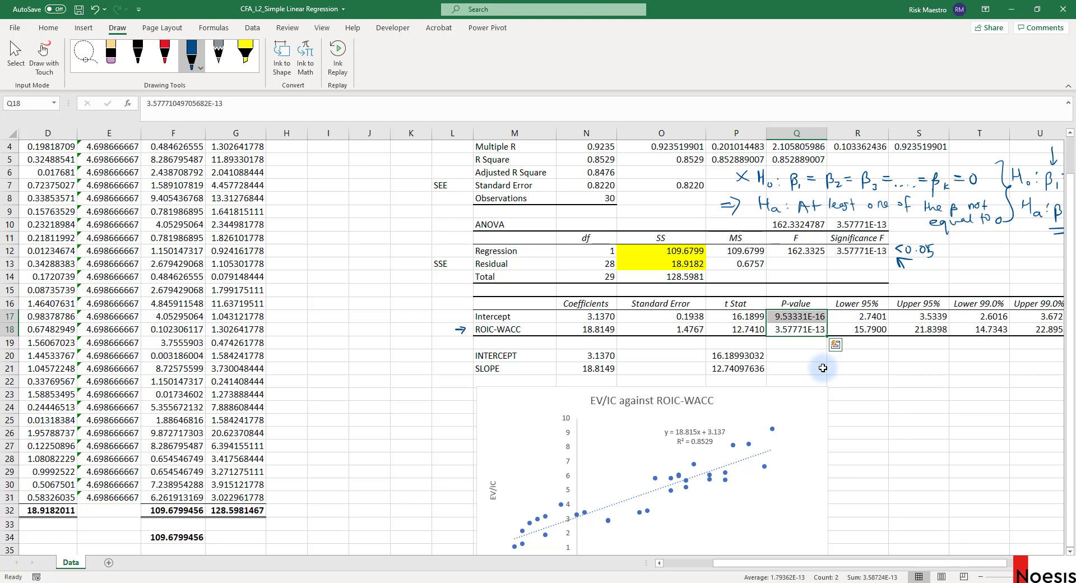
key(Down)
key(Down)
key(Down)
key(Left)
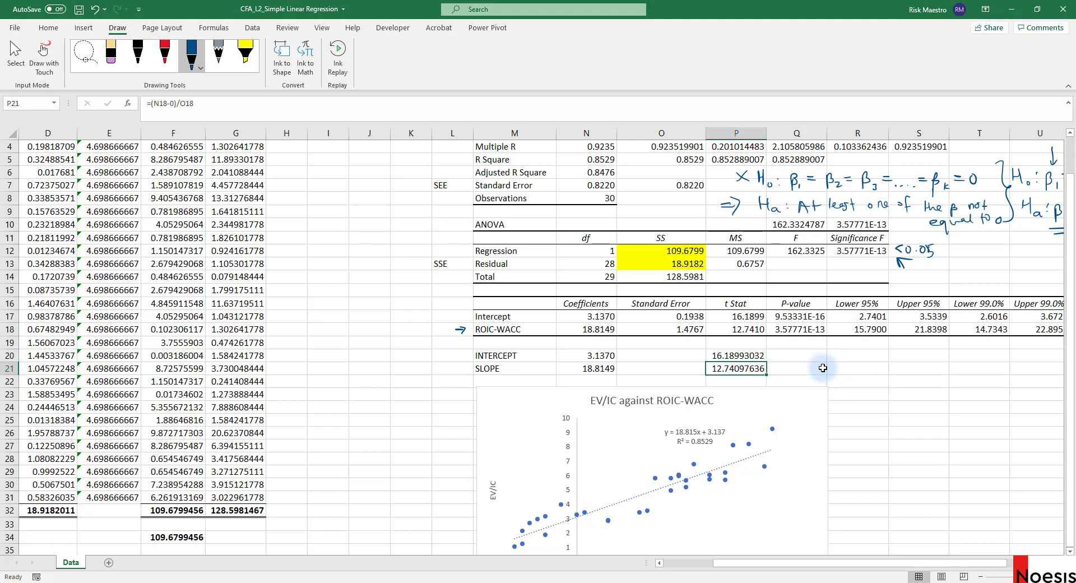
click(799, 331)
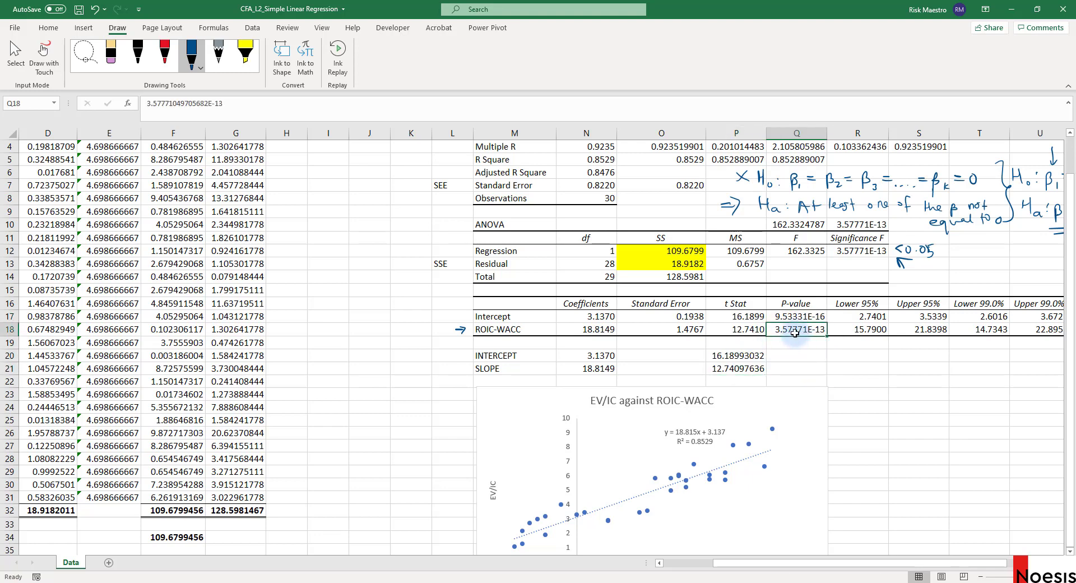
Begin a T.DIST.2T formula in Q21 for the slope's two-tailed p-value
click(796, 369)
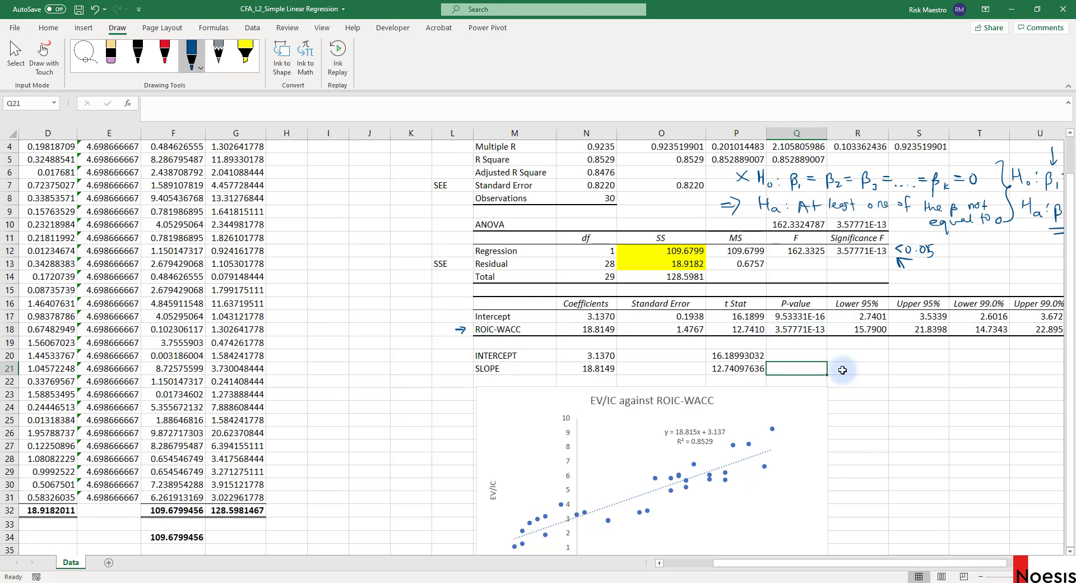
text(=t)
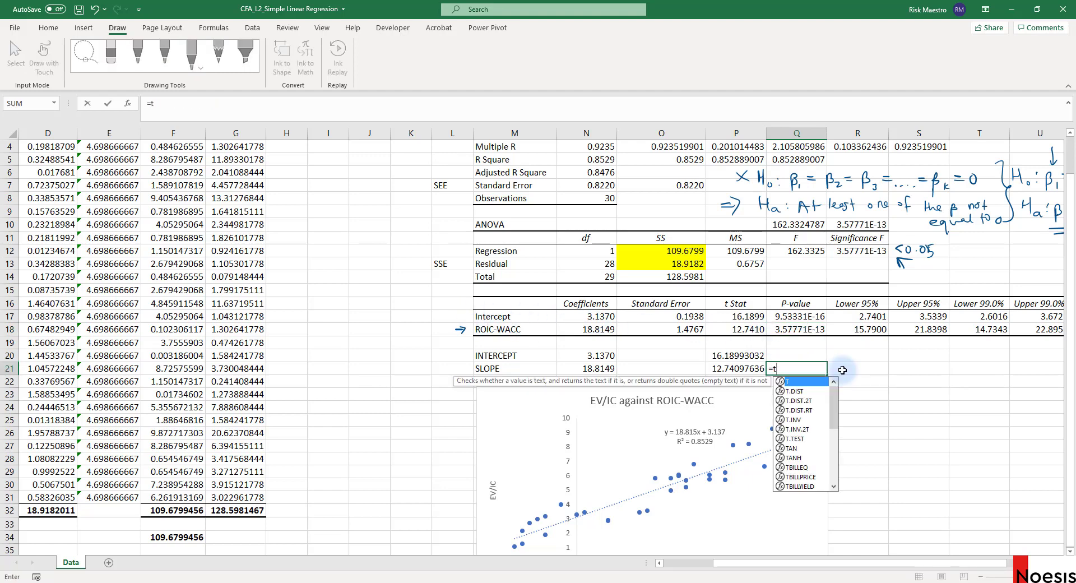
text(.)
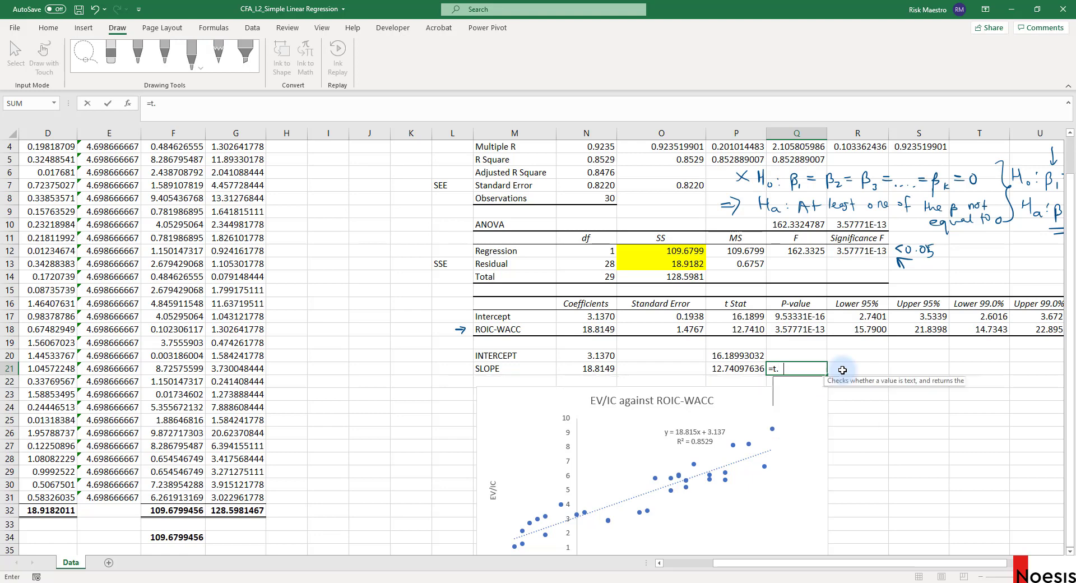
text(d)
key(Down)
key(Tab)
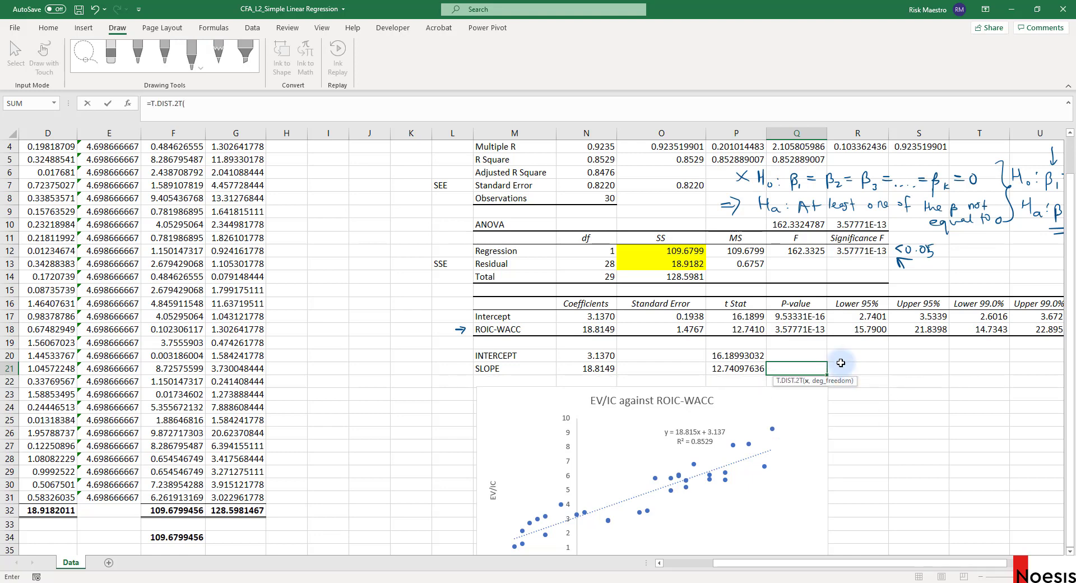
scroll(690, 160, up, 1)
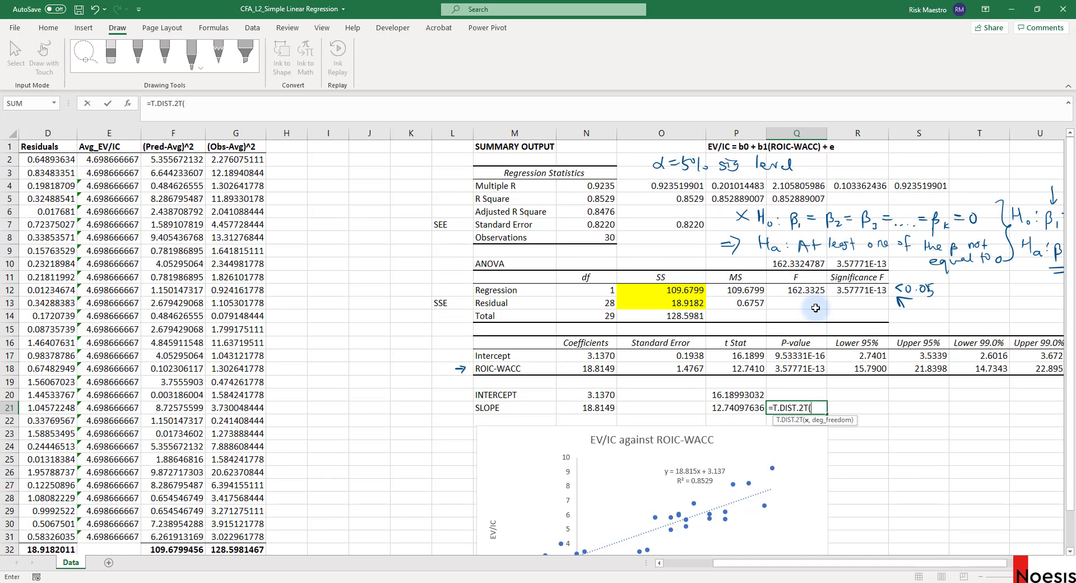
scroll(852, 353, down, 1)
scroll(851, 353, up, 1)
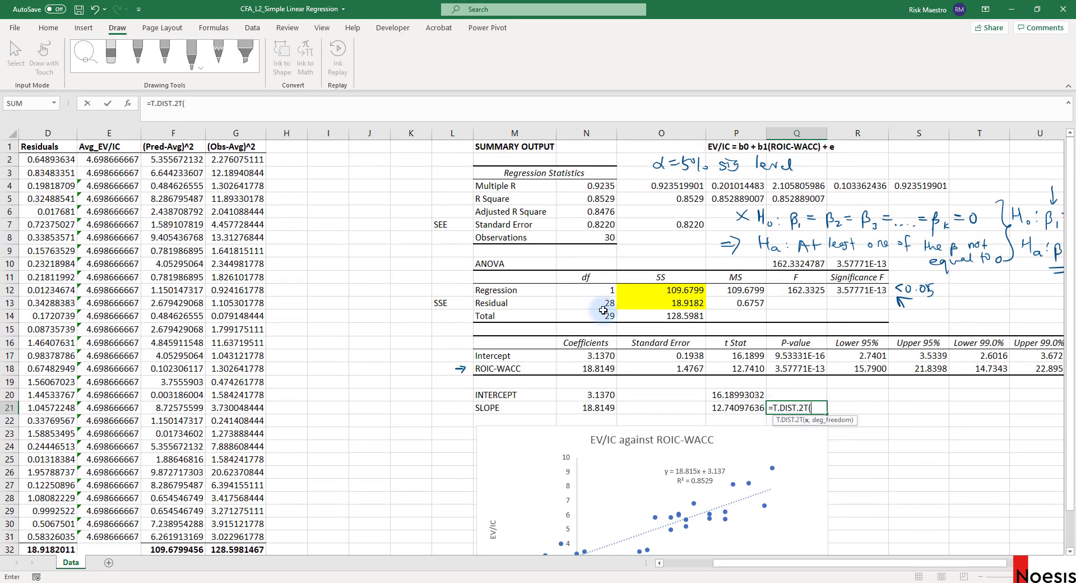
click(602, 307)
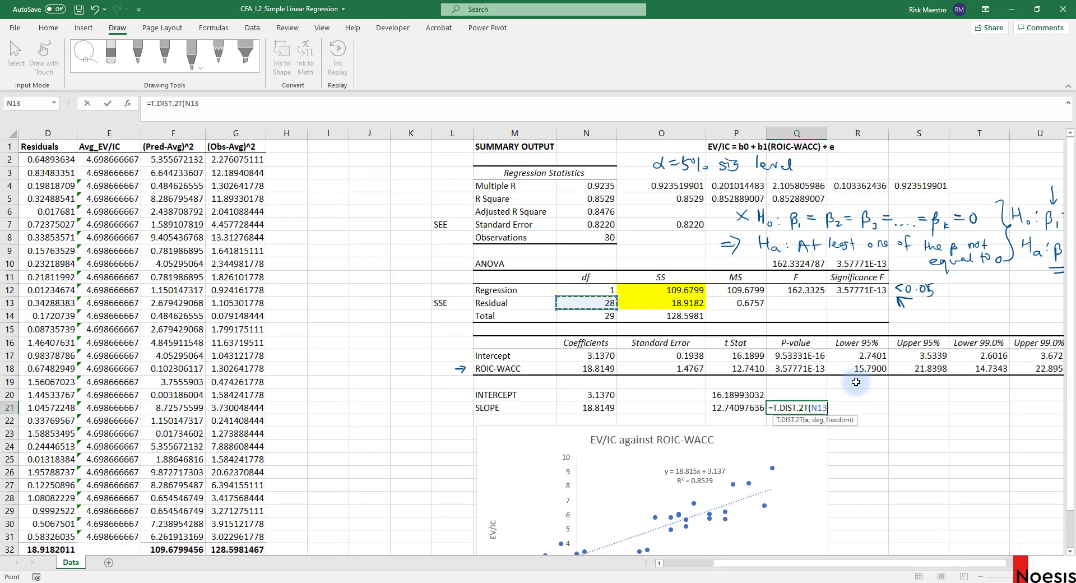
text())
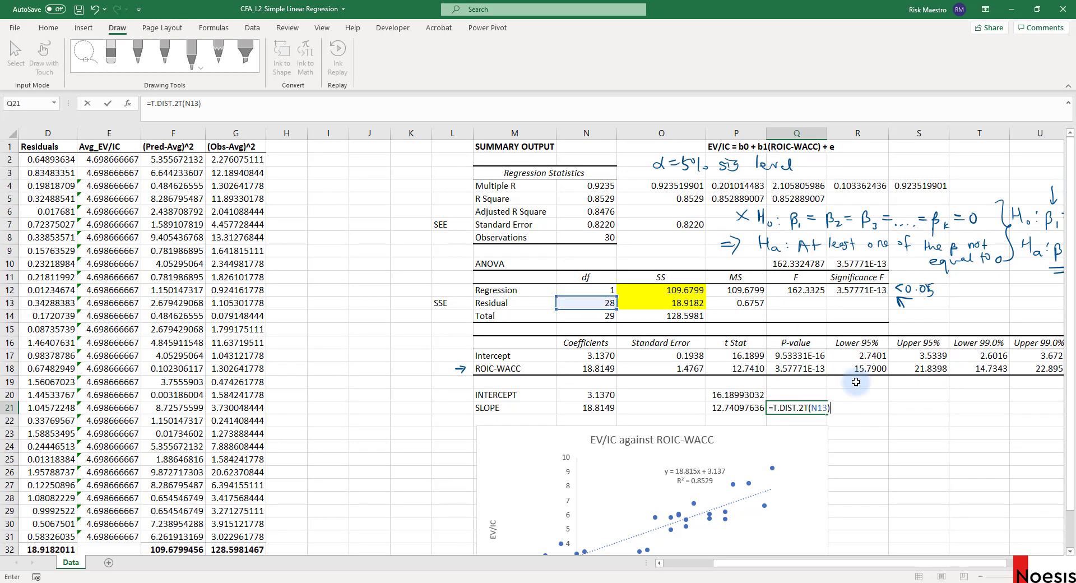
key(Return)
key(Return)
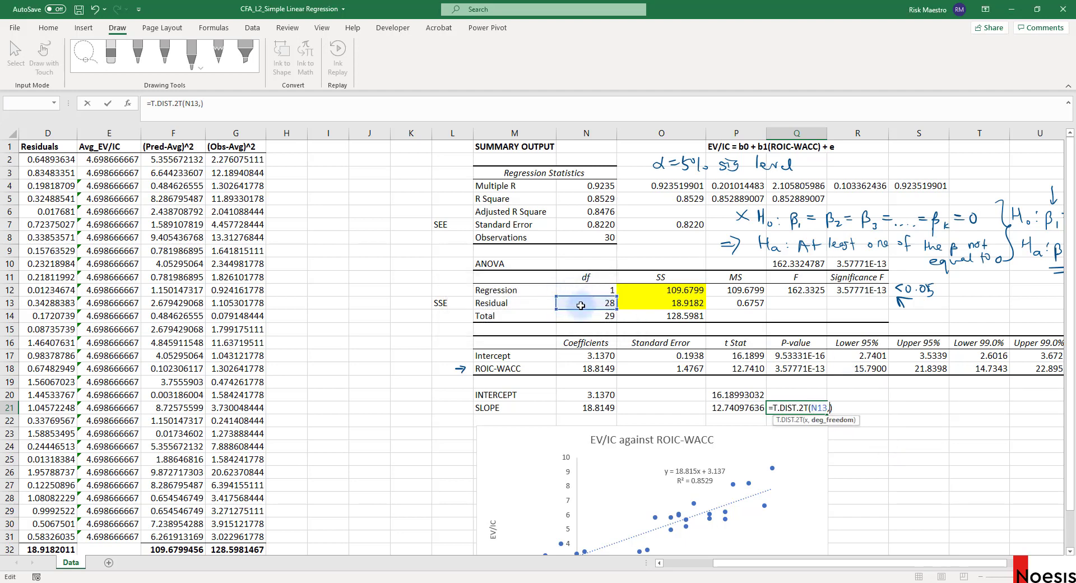
key(BackSpace)
key(BackSpace)
key(BackSpace)
key(BackSpace)
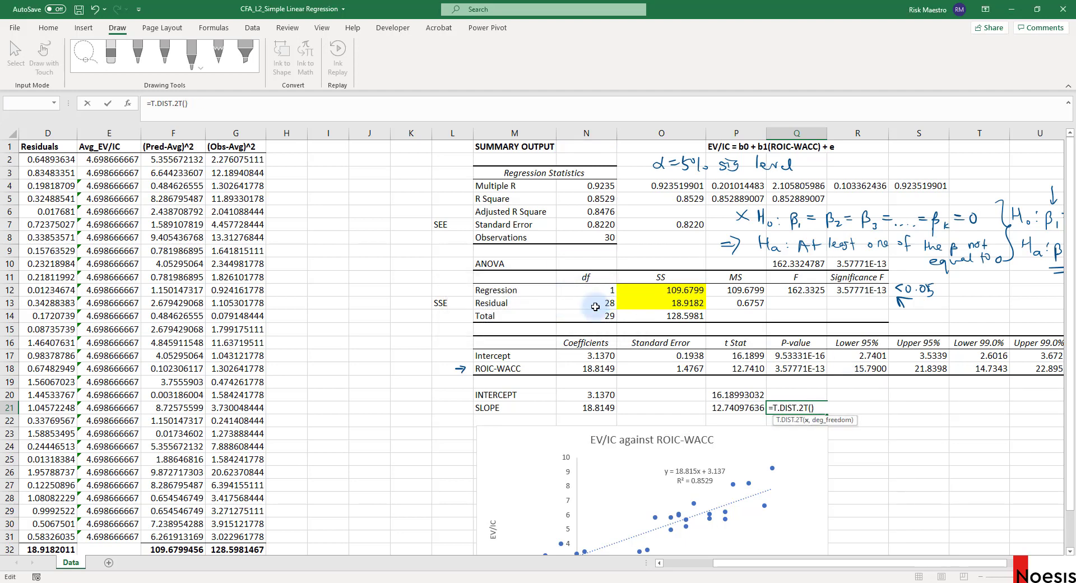
Complete the p-value formula in Q21 as =T.DIST.2T(P18,N13), using the ROIC-WACC t Stat and the residual degrees of freedom
click(736, 408)
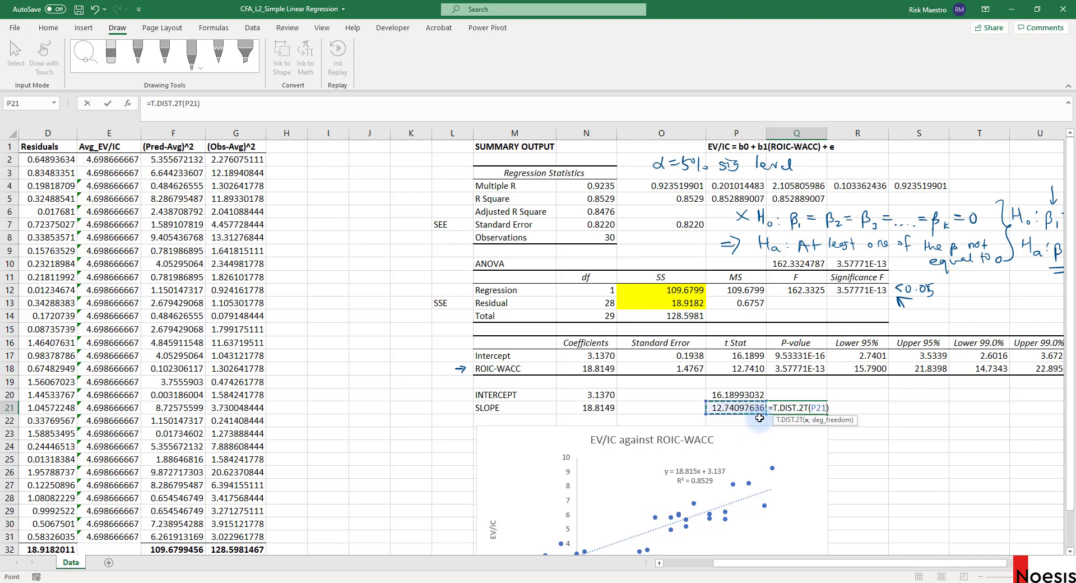
click(736, 371)
text(,)
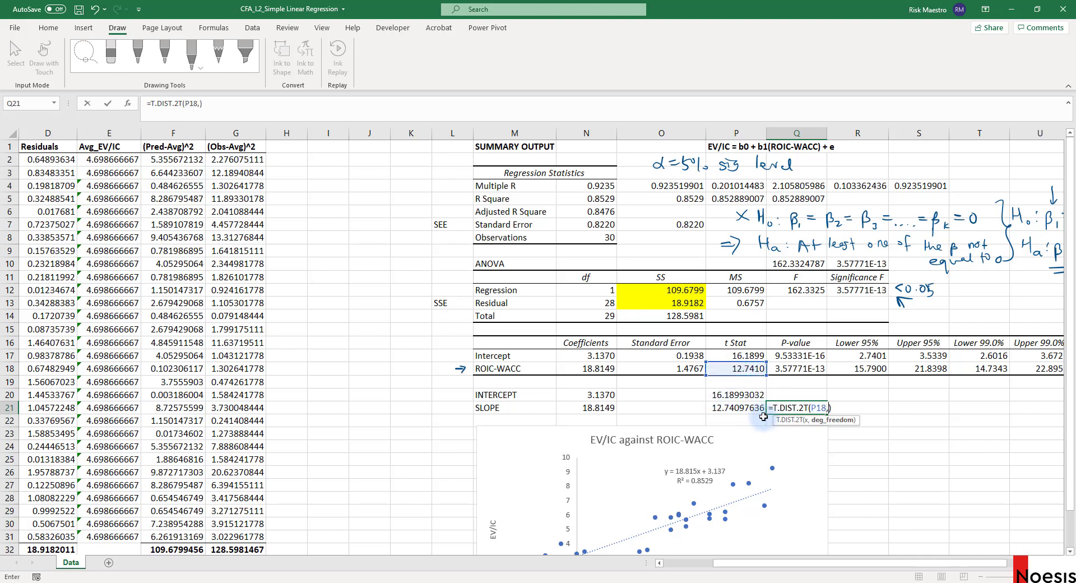
click(605, 303)
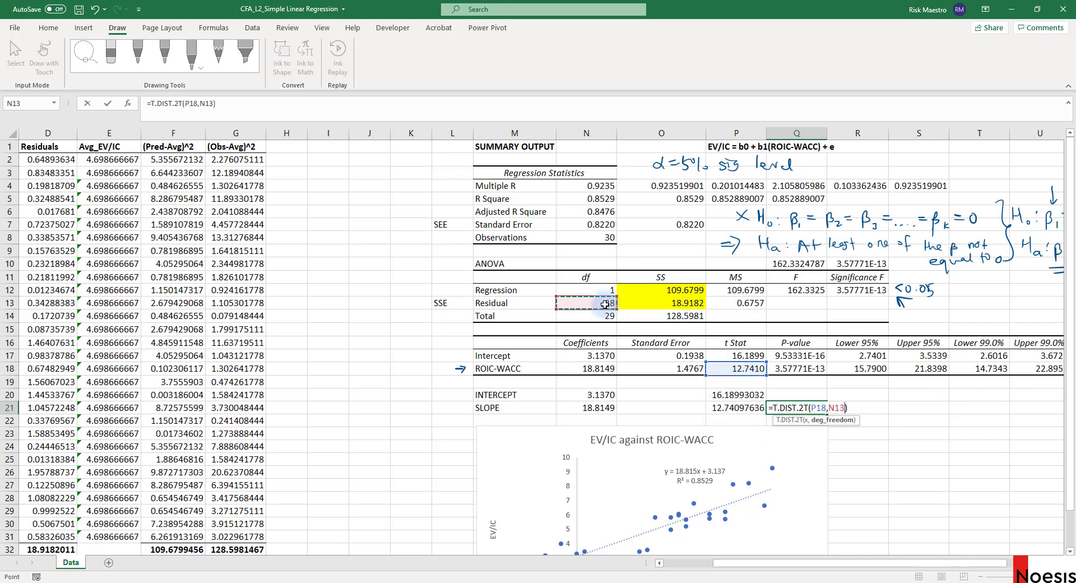
text())
key(Return)
Compare the calculated slope p-value in Q21 with the ROIC-WACC P-value in Q18
click(807, 372)
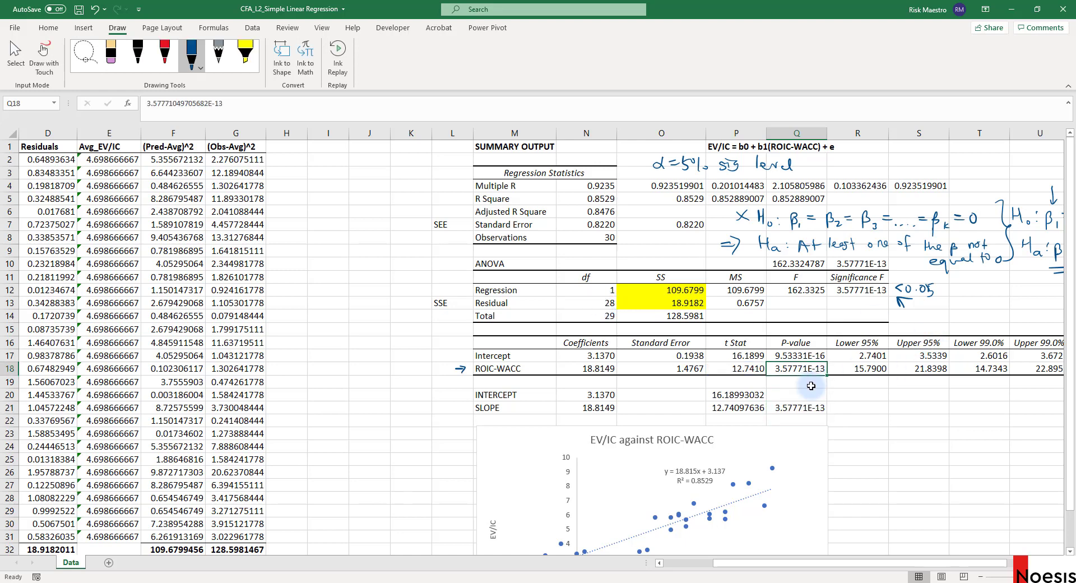
click(807, 407)
click(804, 370)
click(811, 409)
click(807, 370)
click(810, 408)
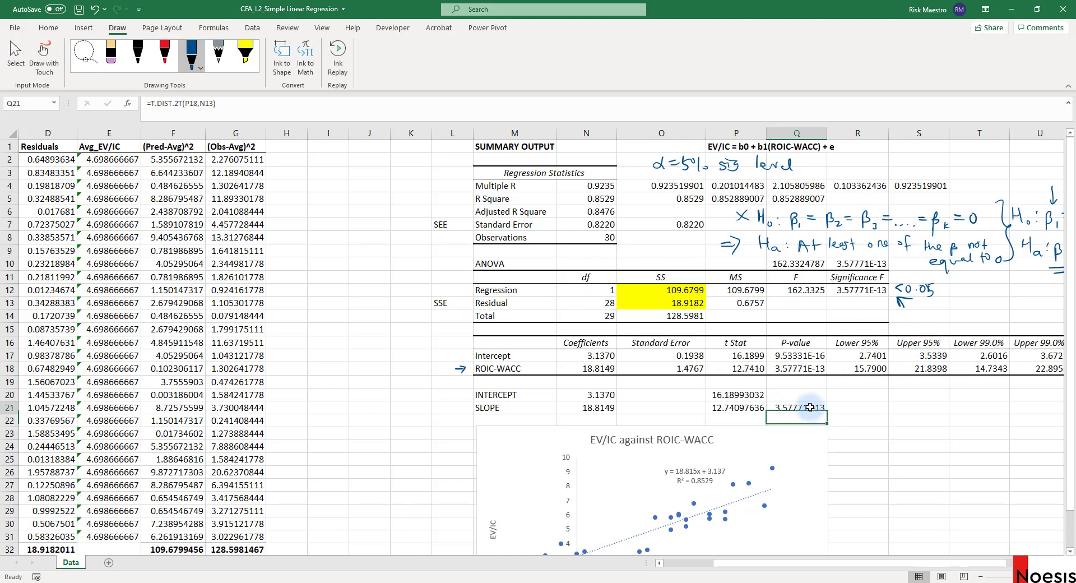
Handwrite the two-tailed slope hypotheses H0: β1 = 0 and Ha: β1 ≠ 0 in blue ink beside the chart
drag(927, 563, 972, 563)
click(836, 510)
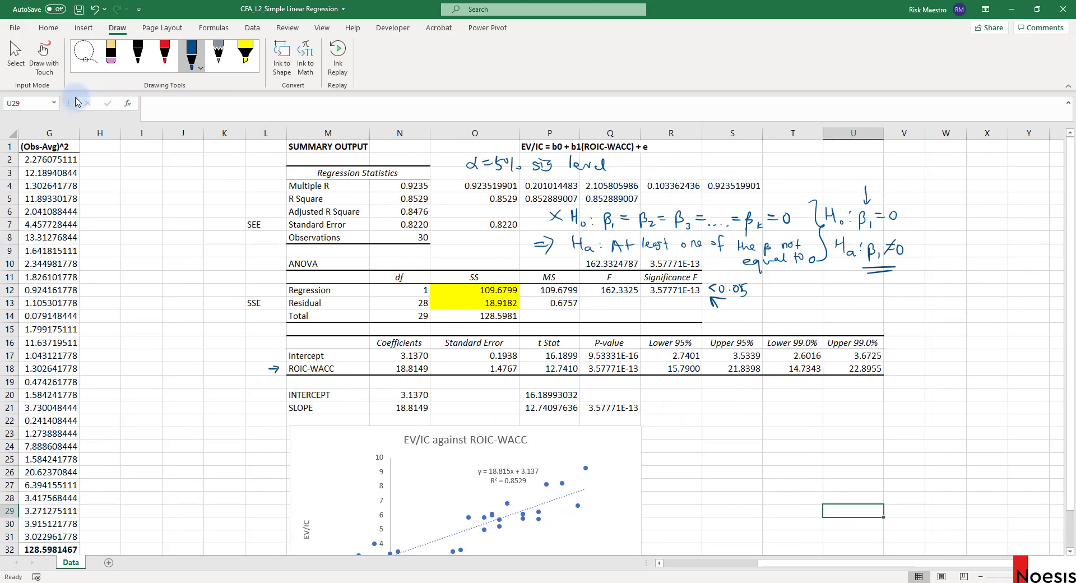
click(194, 52)
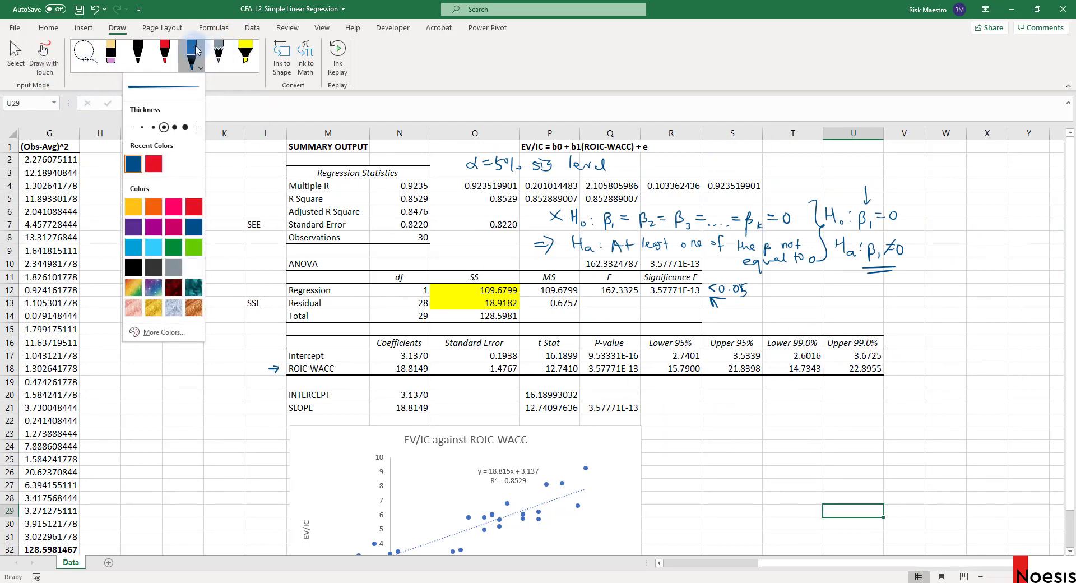
click(196, 51)
drag(727, 424, 733, 431)
mouse_move(732, 423)
mouse_down()
mouse_move(731, 437)
mouse_move(769, 436)
mouse_move(757, 427)
mouse_move(776, 437)
mouse_up()
drag(783, 426, 791, 426)
drag(783, 431, 802, 424)
mouse_move(726, 458)
mouse_down()
mouse_move(727, 471)
mouse_move(733, 463)
mouse_up()
mouse_move(733, 457)
mouse_down()
mouse_move(733, 470)
mouse_move(771, 469)
mouse_up()
click(756, 465)
click(756, 472)
drag(775, 470, 794, 460)
drag(793, 456, 786, 472)
drag(786, 468, 804, 459)
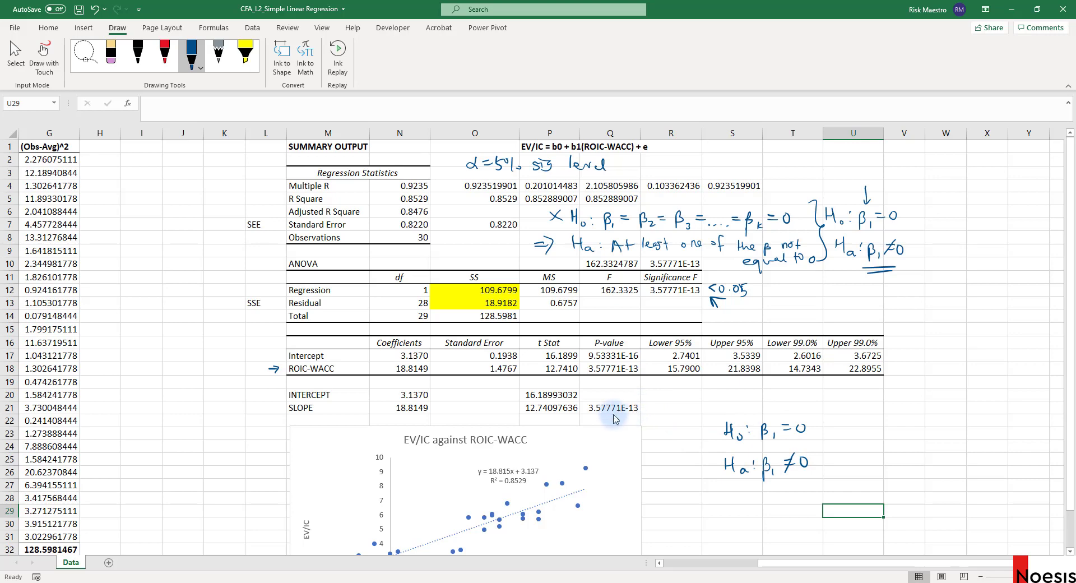
Underline the slope's p-value in Q21, put a boxed cross beside H0: β1 = 0, and box and tick Ha: β1 ≠ 0
mouse_move(623, 418)
mouse_down()
mouse_move(595, 418)
mouse_move(629, 421)
mouse_up()
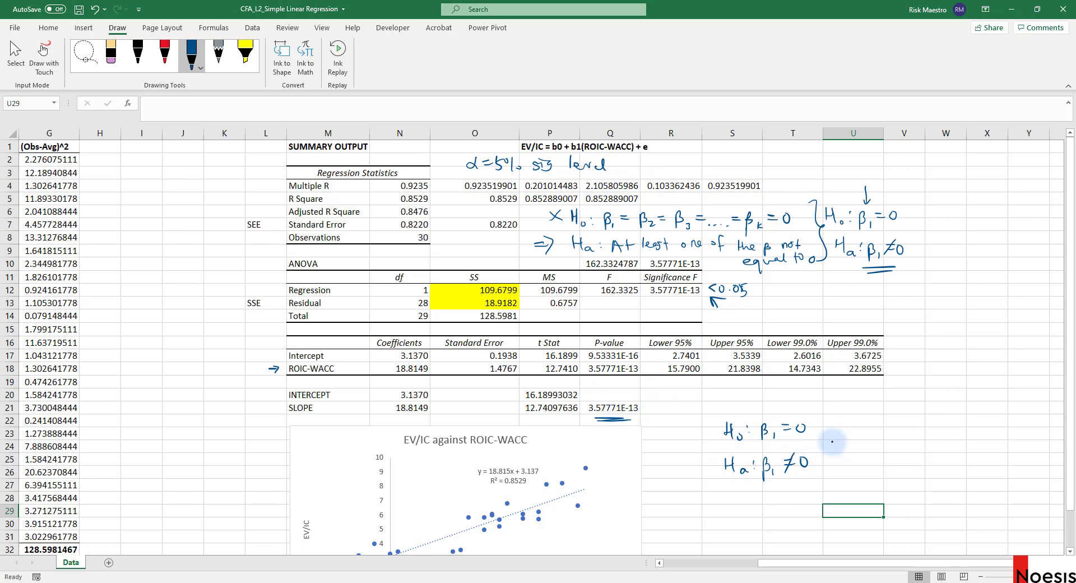
mouse_move(824, 422)
mouse_down()
mouse_move(838, 434)
mouse_move(824, 433)
mouse_move(847, 414)
mouse_up()
drag(831, 464, 842, 459)
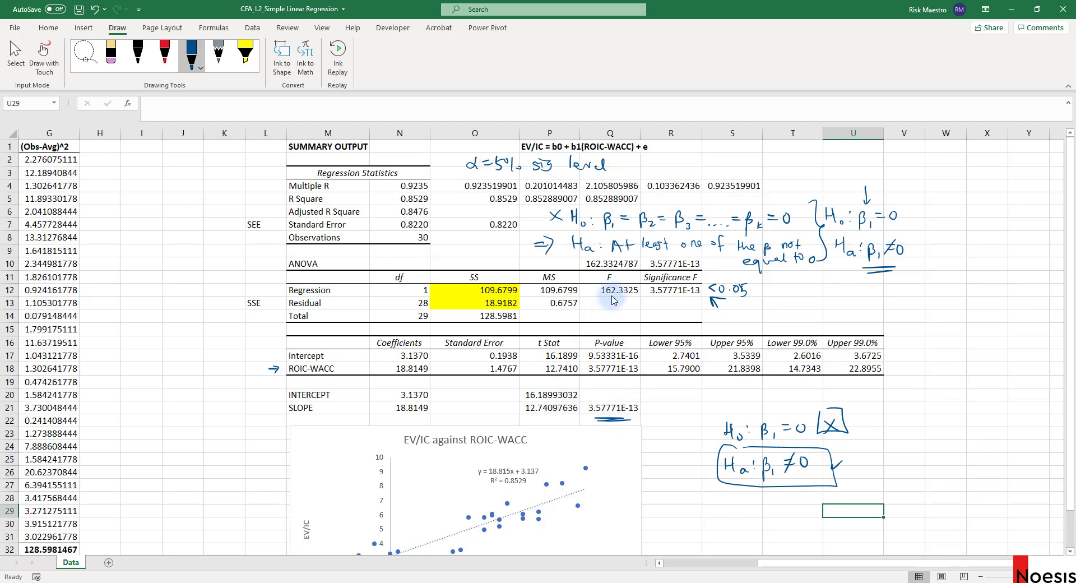
Square the slope's t statistic in P22 with =P21^2 and compare it with the ANOVA F value in Q12
click(538, 422)
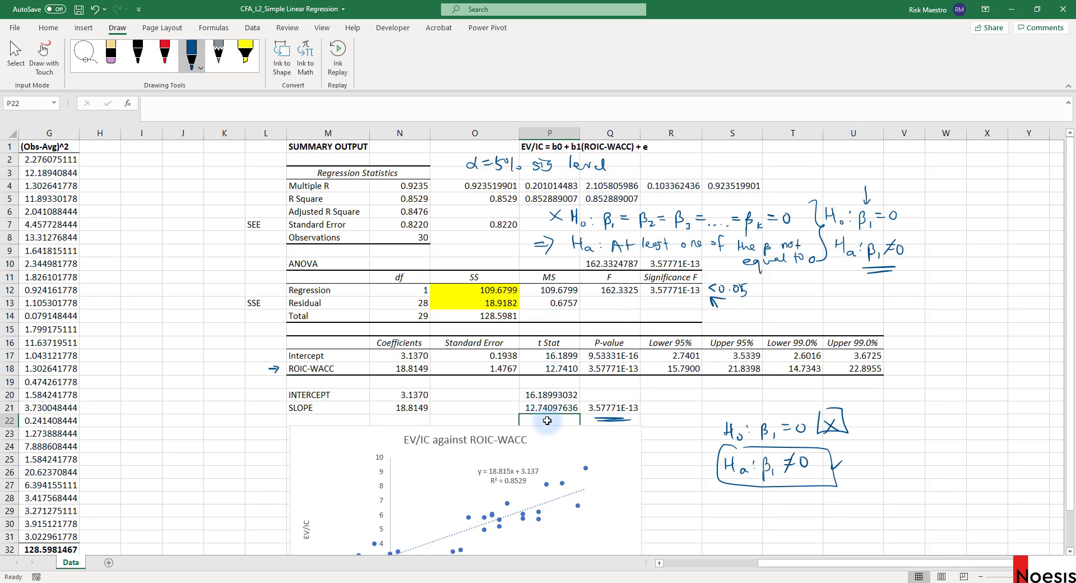
text(=)
click(543, 404)
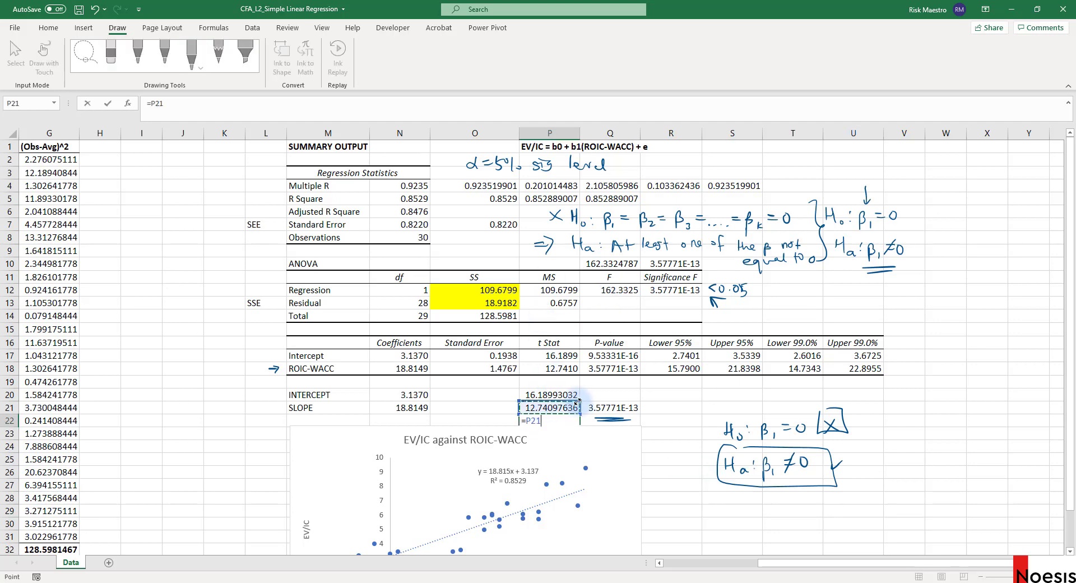
text(^2)
key(Return)
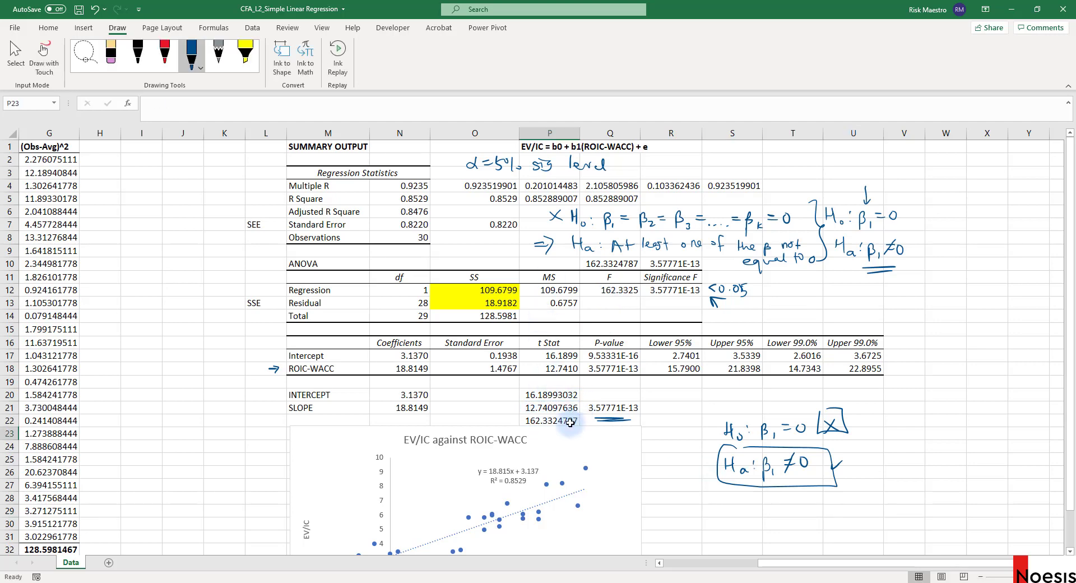
click(619, 291)
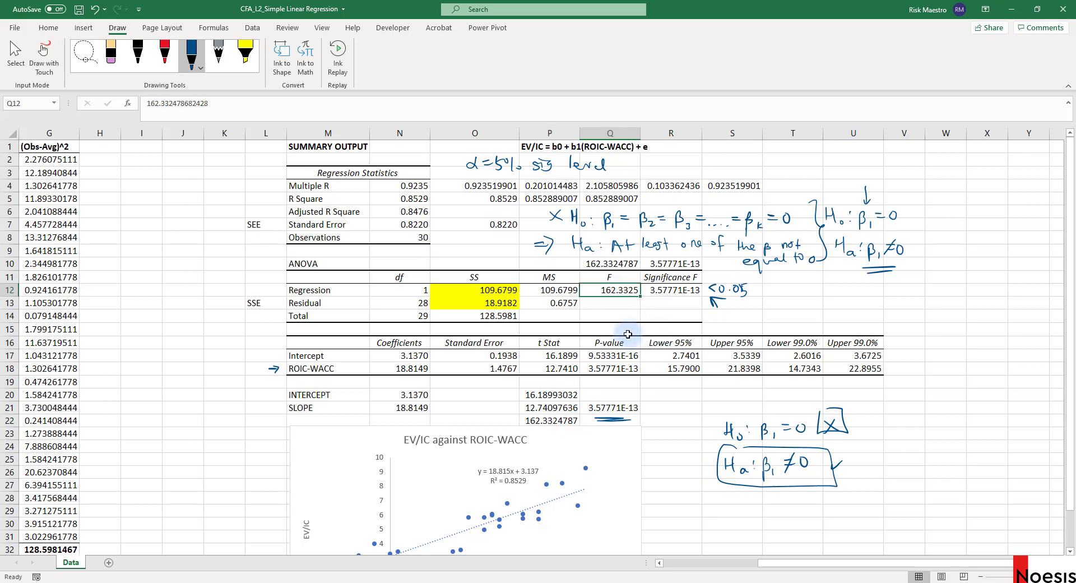
click(554, 421)
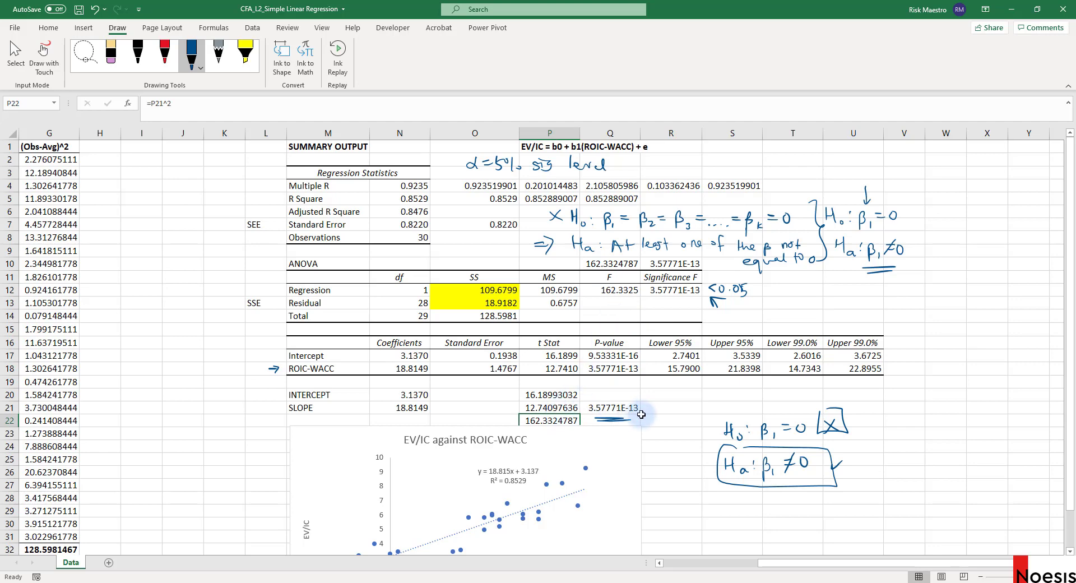
Draw a red dividing line below the two-tailed hypotheses and handwrite H0: β1 ≤ 0 and Ha: β1 > 0 in red beneath it
click(711, 407)
scroll(785, 415, down, 2)
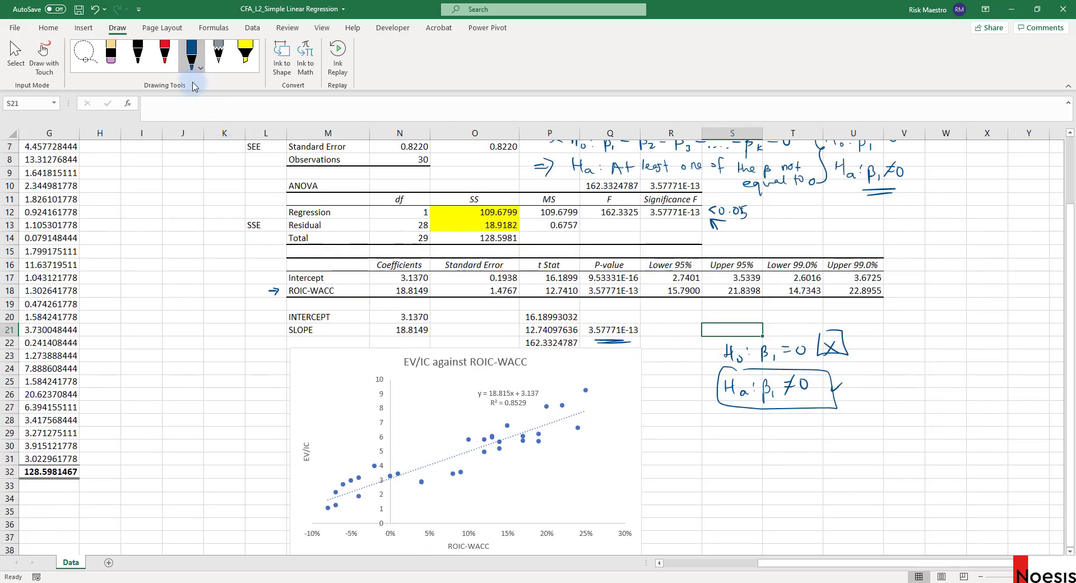
click(164, 53)
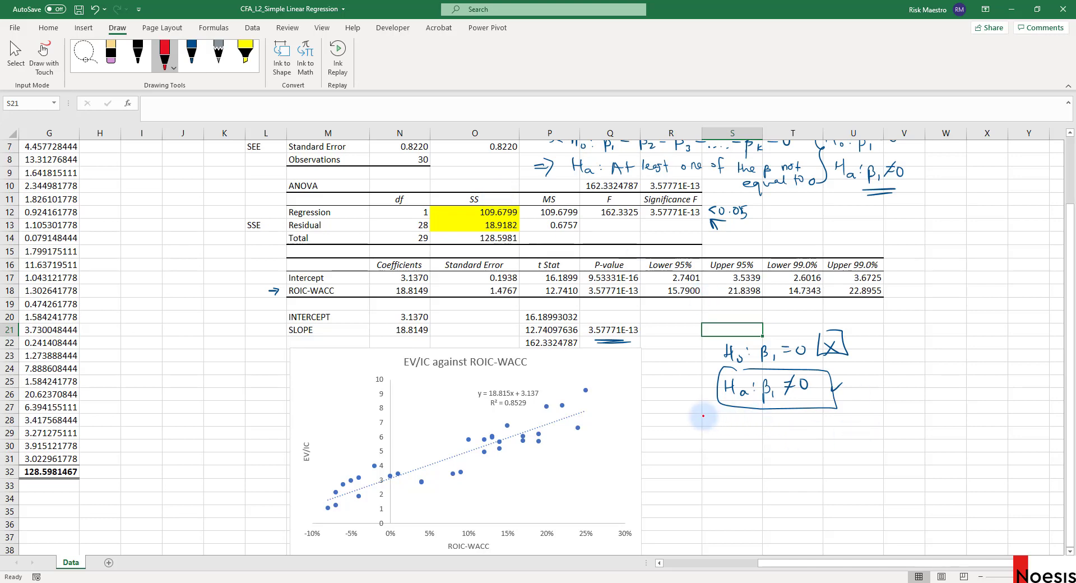
drag(704, 415, 874, 403)
mouse_move(722, 438)
mouse_down()
mouse_move(729, 453)
mouse_move(751, 443)
mouse_move(781, 455)
mouse_move(817, 437)
mouse_up()
click(732, 452)
mouse_move(725, 472)
mouse_down()
mouse_move(726, 486)
mouse_move(738, 485)
mouse_up()
mouse_move(726, 479)
mouse_down()
mouse_move(787, 492)
mouse_move(797, 482)
mouse_up()
click(758, 476)
click(757, 483)
drag(819, 473, 815, 473)
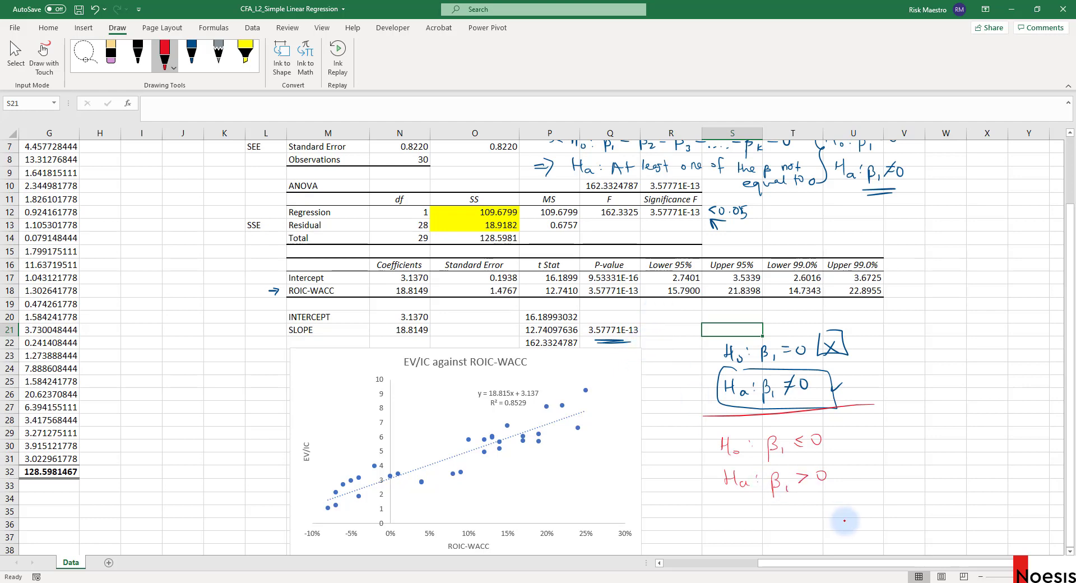
Calculate the slope's one-tailed p-value in R21 with =Q21/2
click(681, 328)
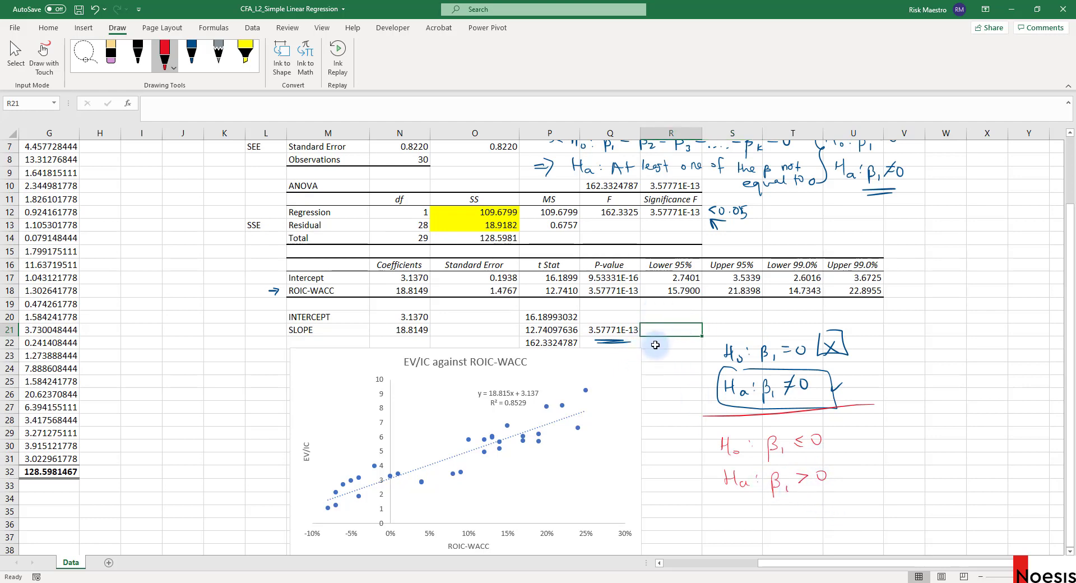
text(=Q21/2)
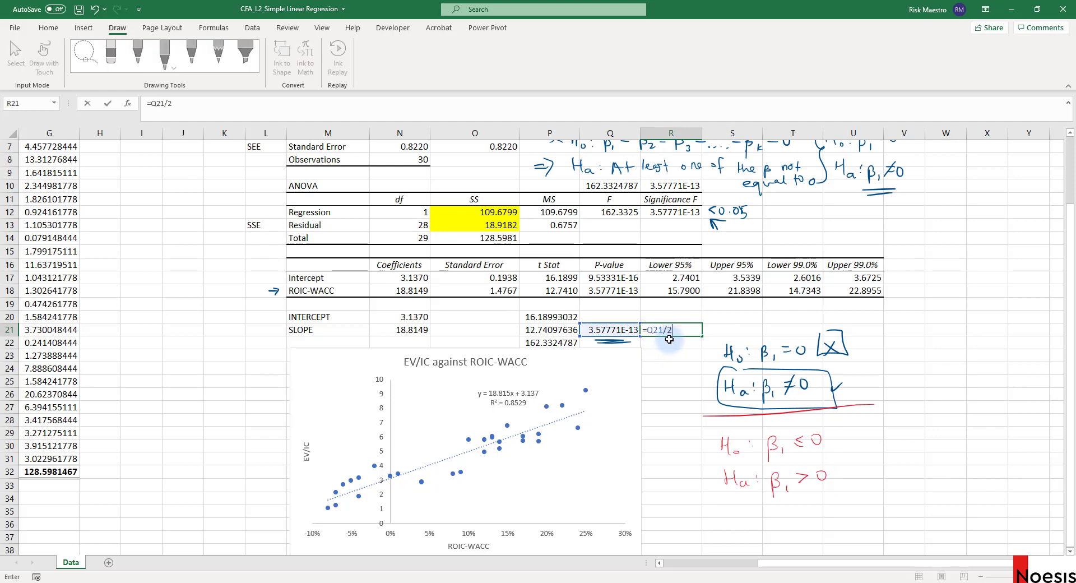
key(Return)
Check the one-tailed p-value in R21 and put a boxed red cross beside H0: β1 ≤ 0
click(678, 328)
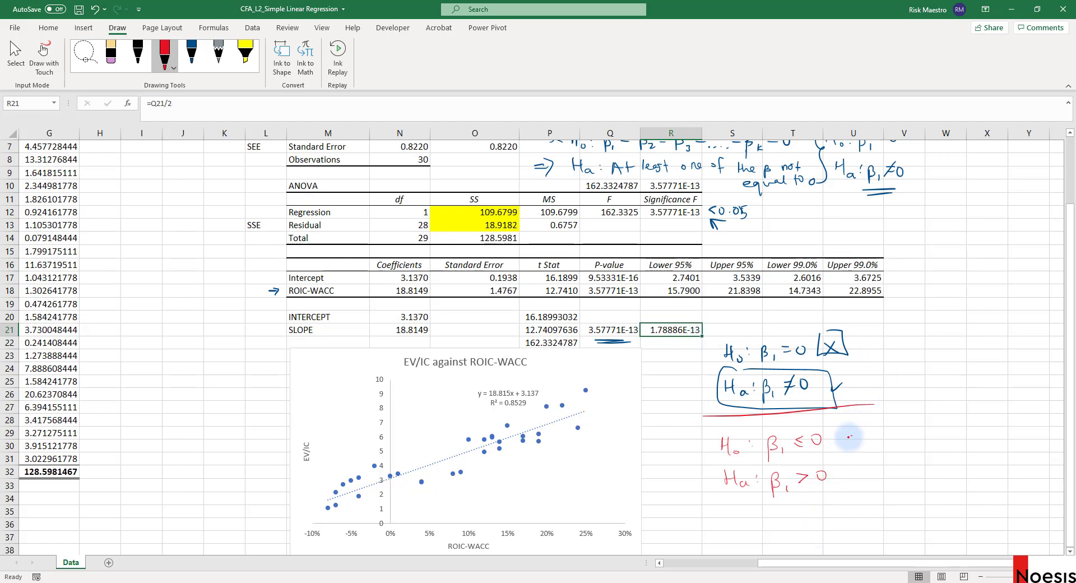
drag(844, 436, 852, 443)
mouse_move(852, 435)
mouse_down()
mouse_move(845, 443)
mouse_move(865, 449)
mouse_move(835, 429)
mouse_up()
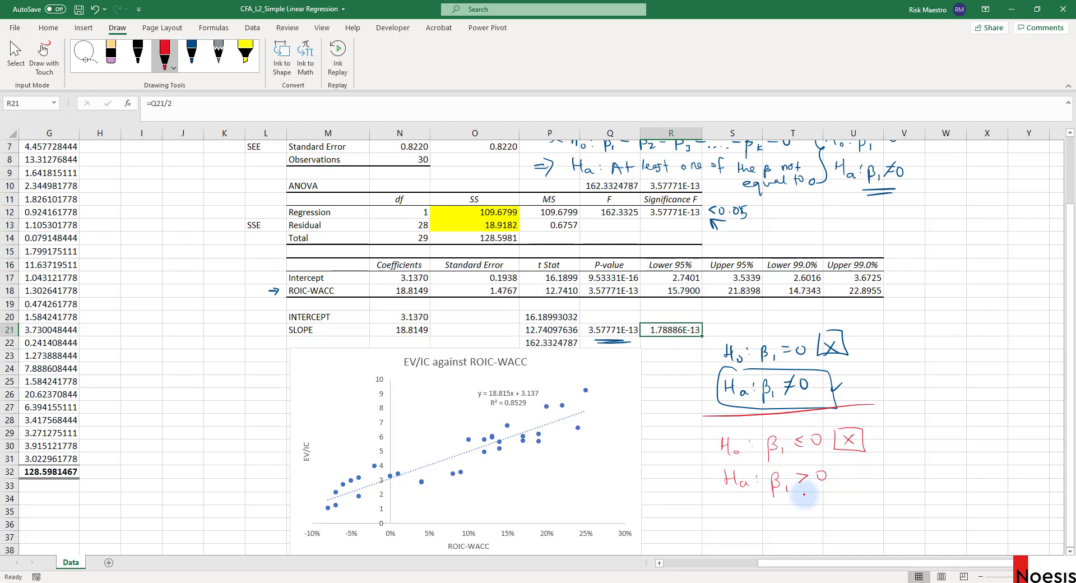
Underline the > 0 in Ha: β1 > 0 in red and draw red check marks beside both alternative hypotheses
drag(803, 493, 828, 501)
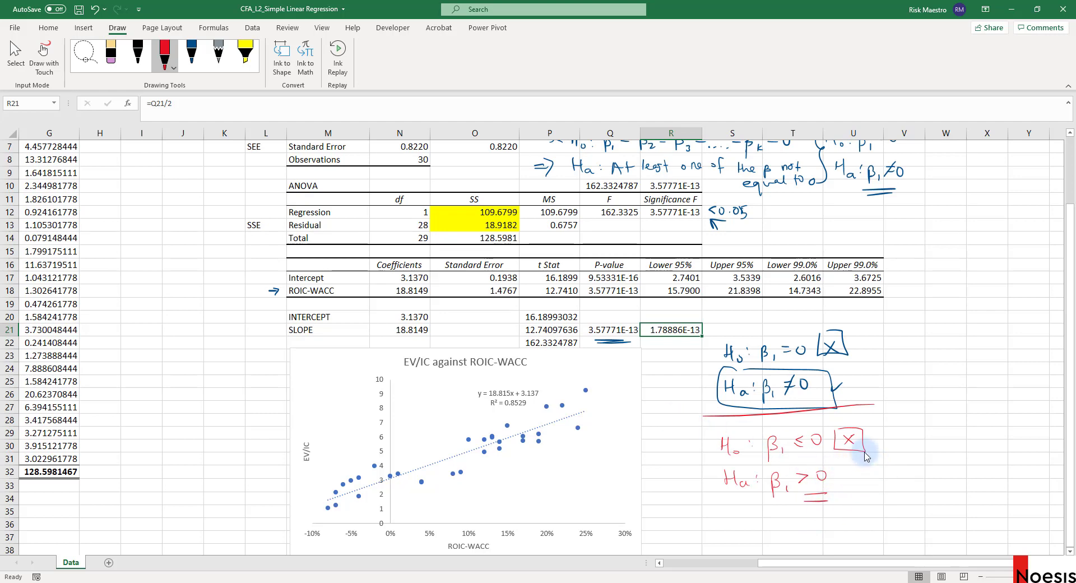
drag(854, 376, 876, 362)
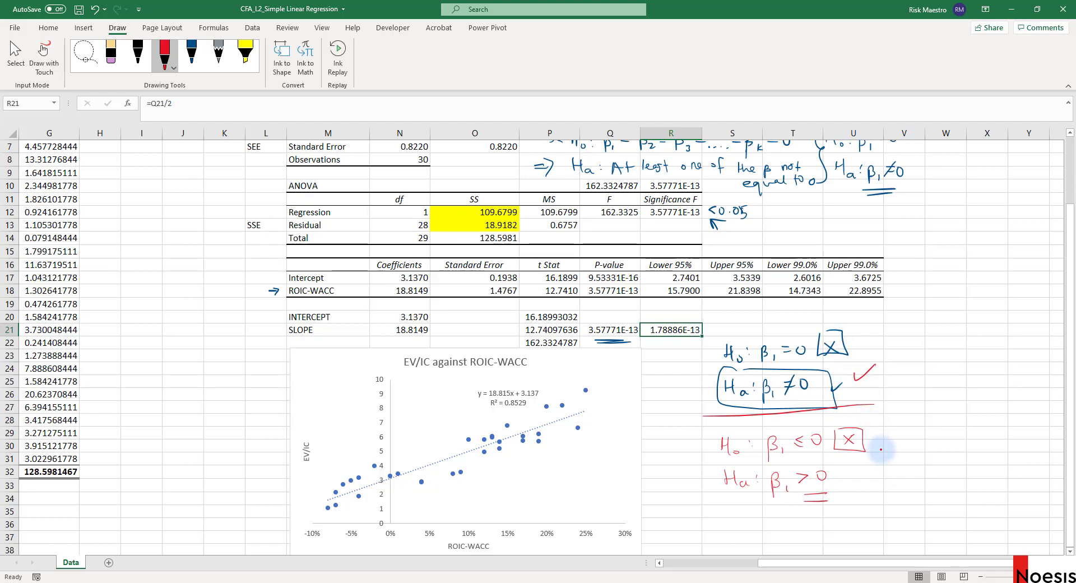
mouse_move(856, 476)
mouse_down()
mouse_move(862, 483)
mouse_move(885, 457)
mouse_up()
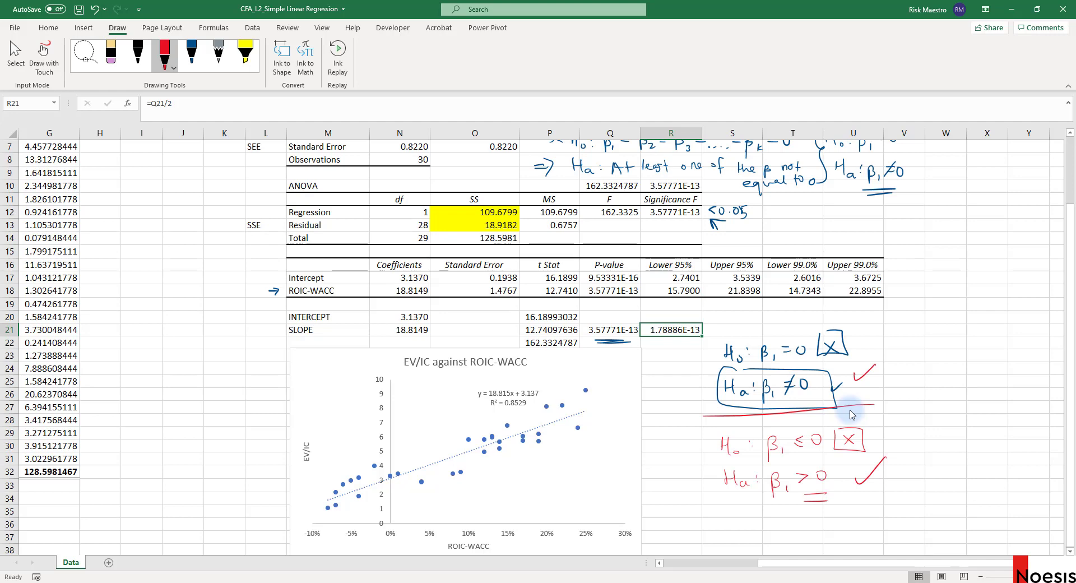
Draw a red arrow from the slope's lower 95% limit, handwrite b1 ± t × s_b1 with t boxed, and tick the slope's coefficient and standard error
click(681, 278)
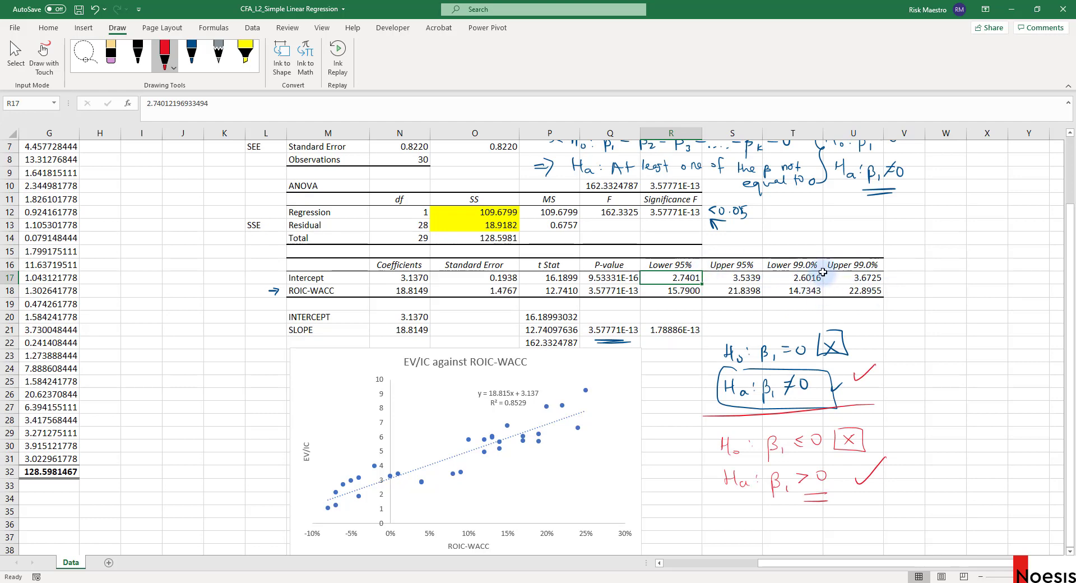
drag(802, 267, 858, 299)
click(896, 301)
click(903, 280)
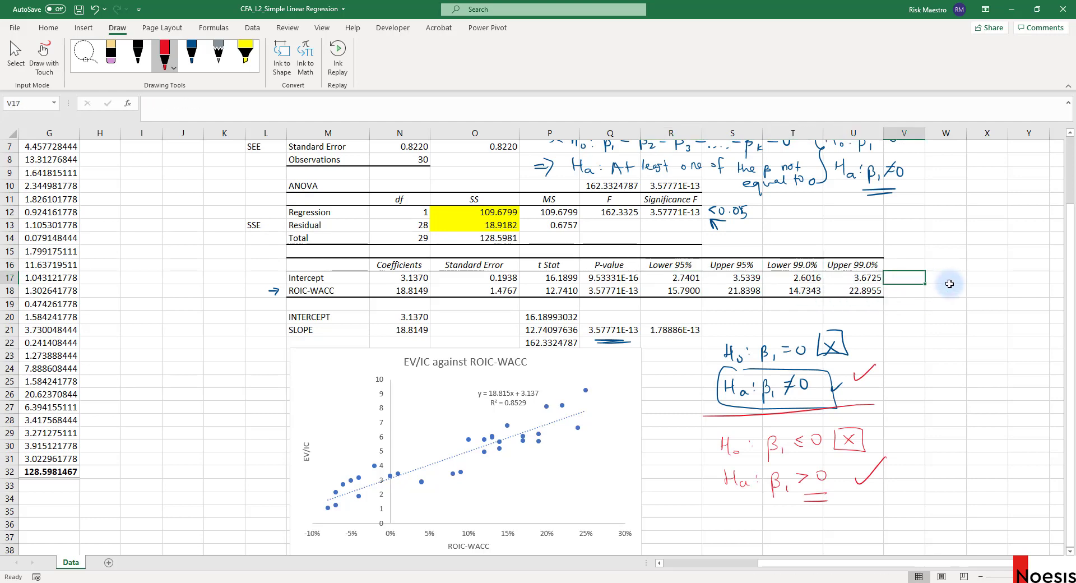
drag(713, 255, 740, 241)
drag(730, 242, 737, 249)
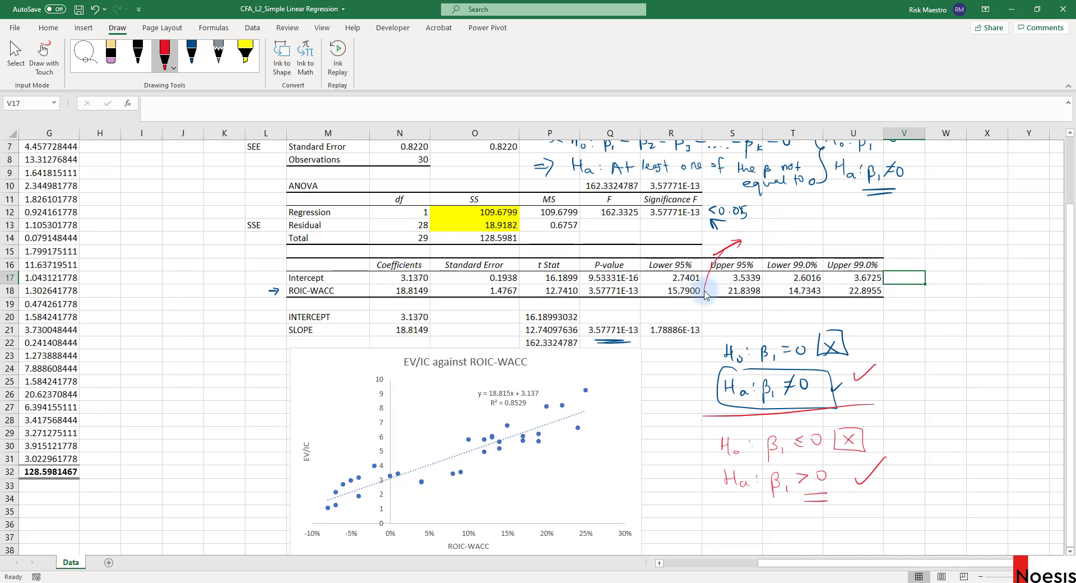
mouse_move(758, 229)
mouse_down()
mouse_move(770, 246)
mouse_move(805, 235)
mouse_move(844, 250)
mouse_up()
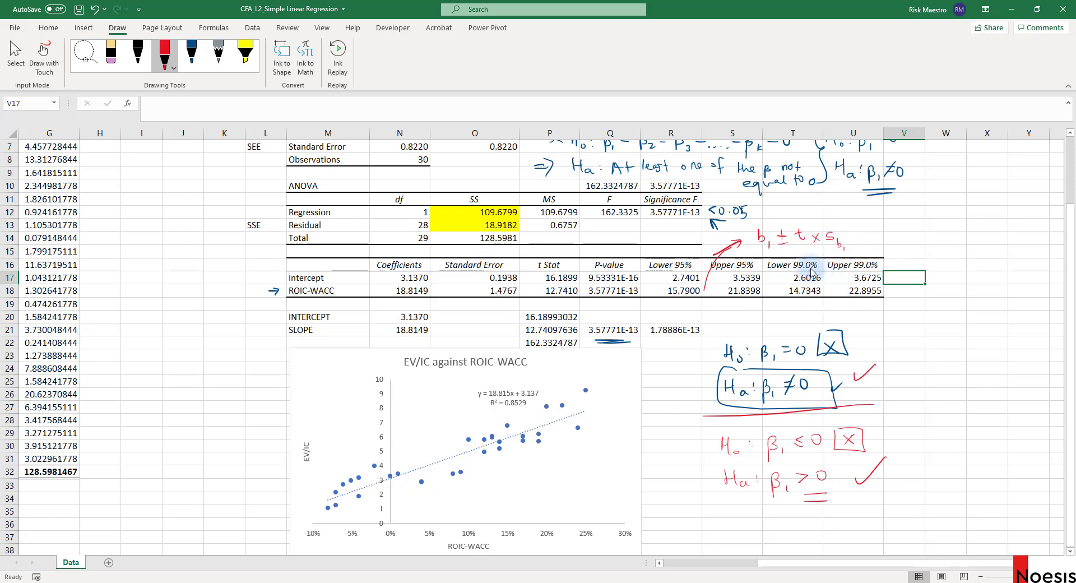
drag(433, 288, 443, 285)
drag(520, 289, 527, 286)
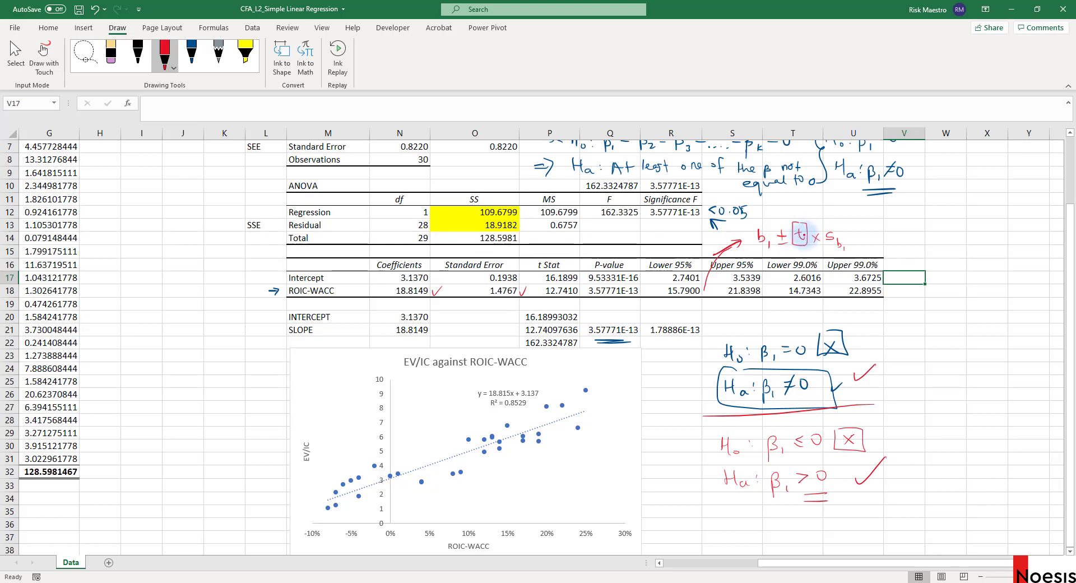
Calculate the two-tailed critical t value in V21 with =T.INV.2T(0.05,N13)
click(906, 327)
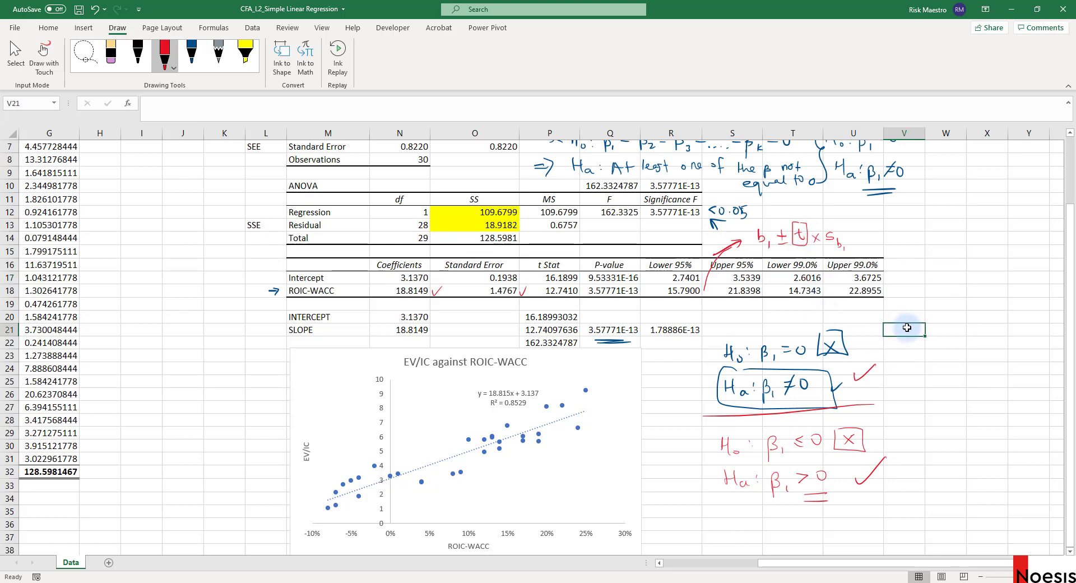
text(=t)
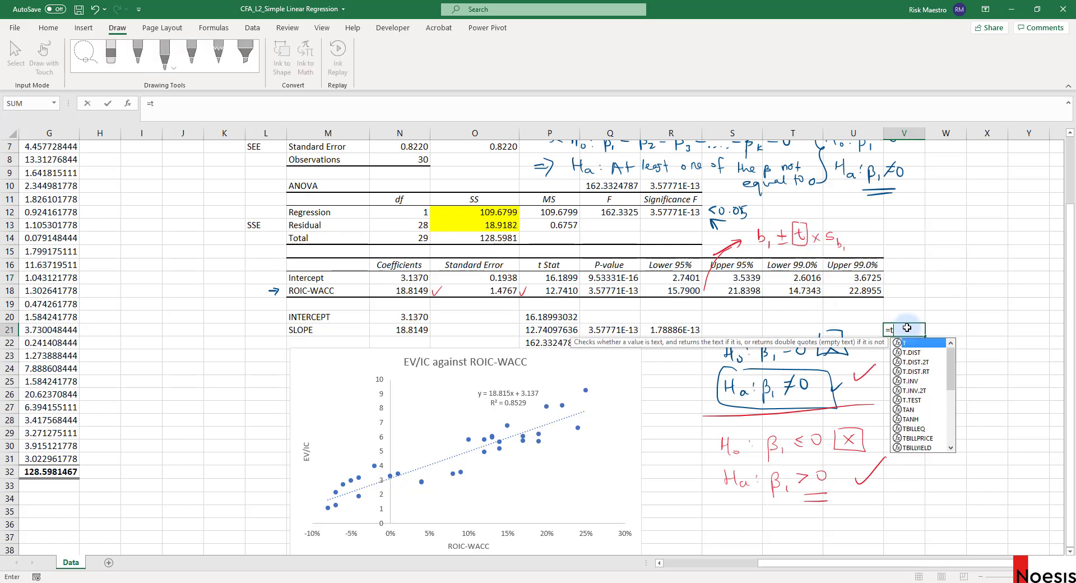
text(.inv)
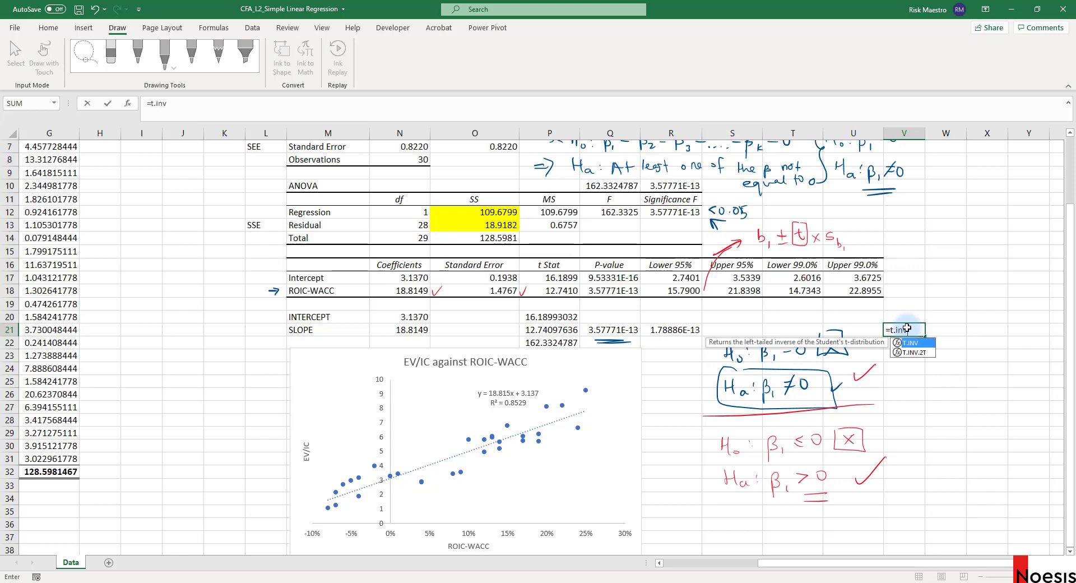
key(Down)
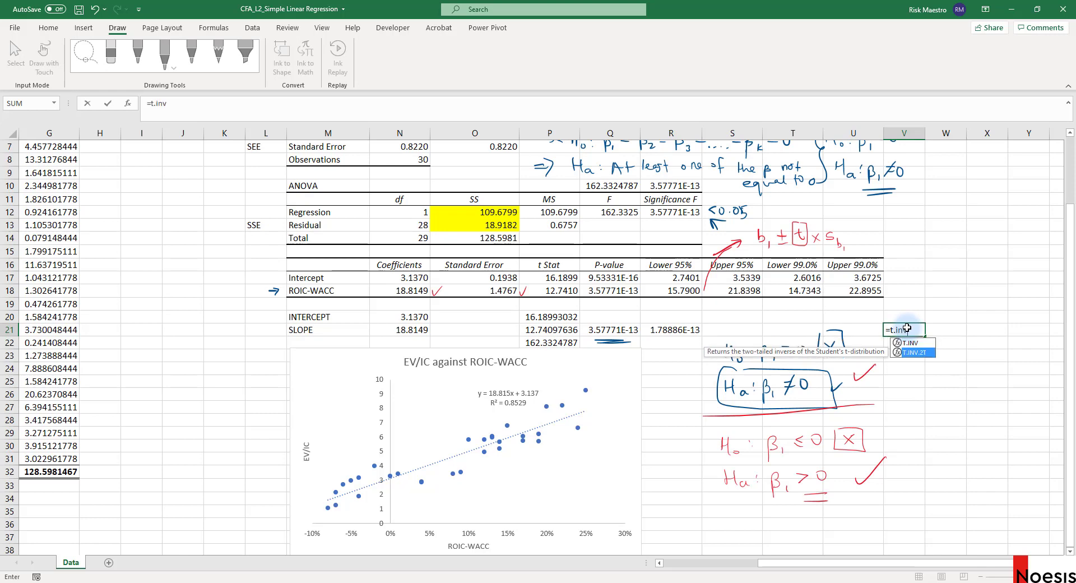
key(Tab)
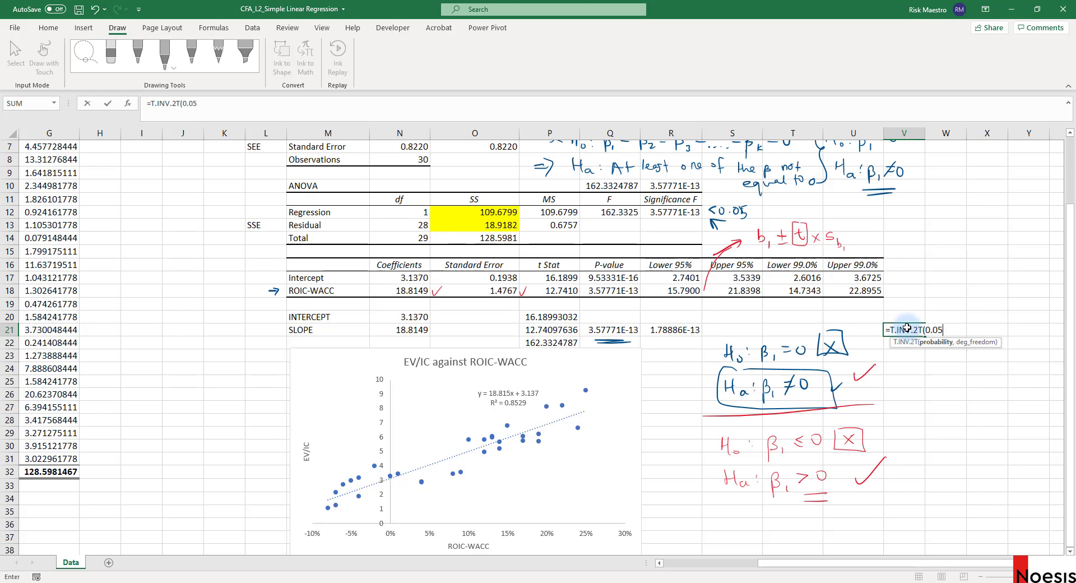
text(0.05,)
click(410, 222)
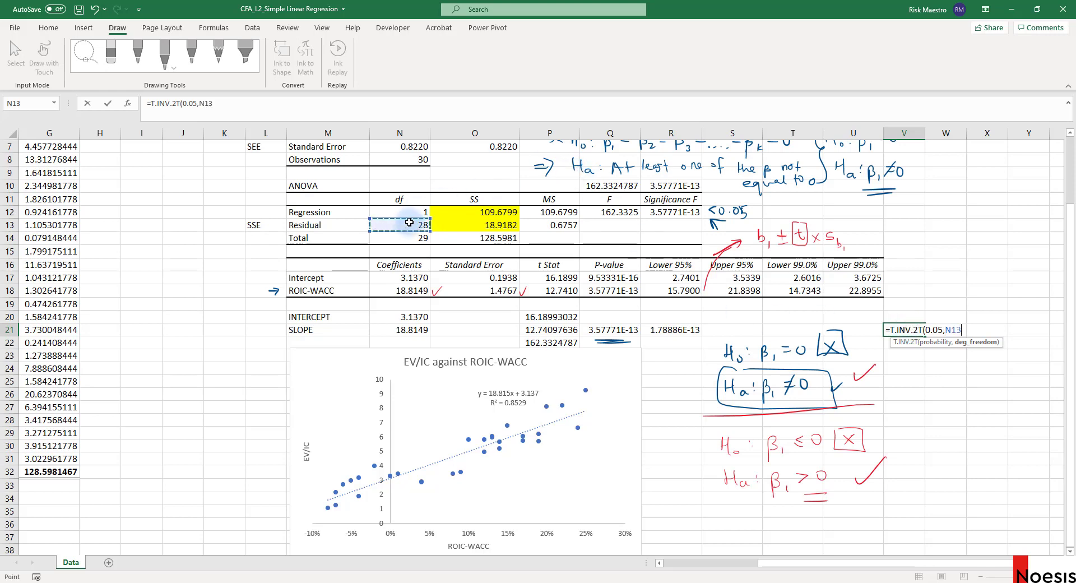
text())
key(ctrl+Return)
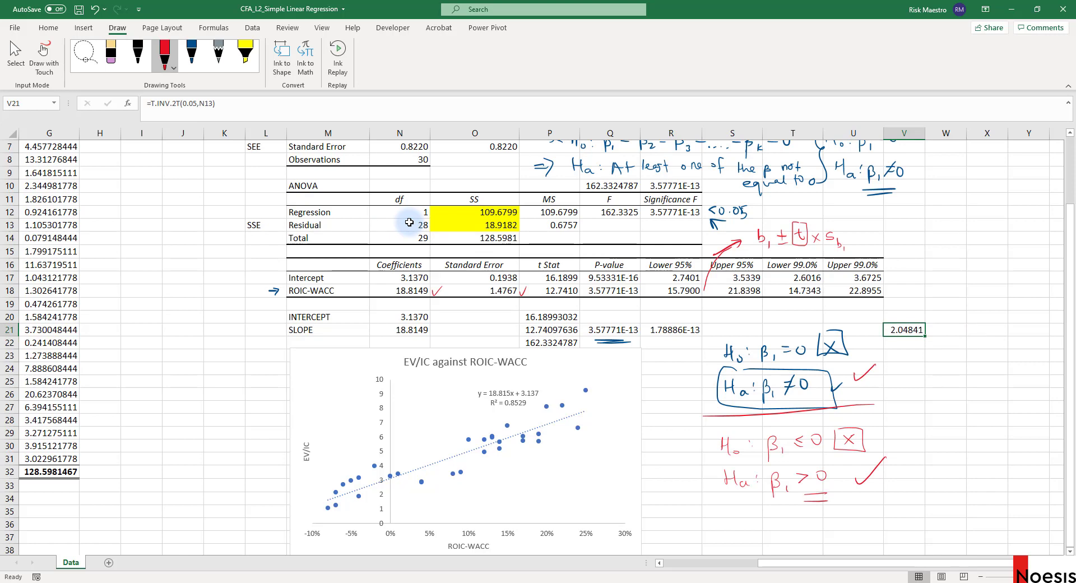
Calculate the slope's lower 95% confidence limit in W21 with =N18-$V$21*O18
key(Right)
text(=)
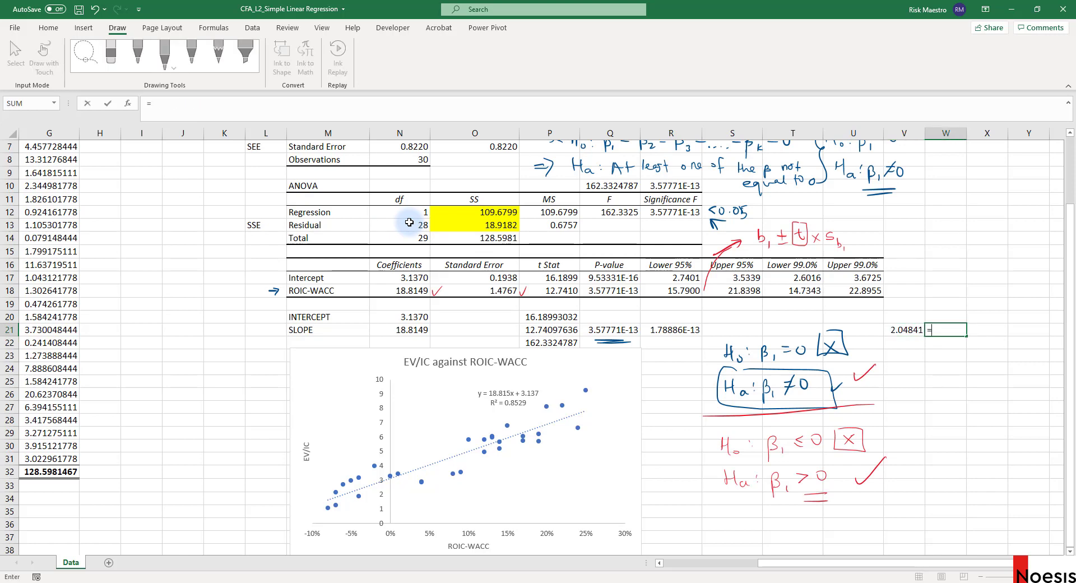
click(409, 290)
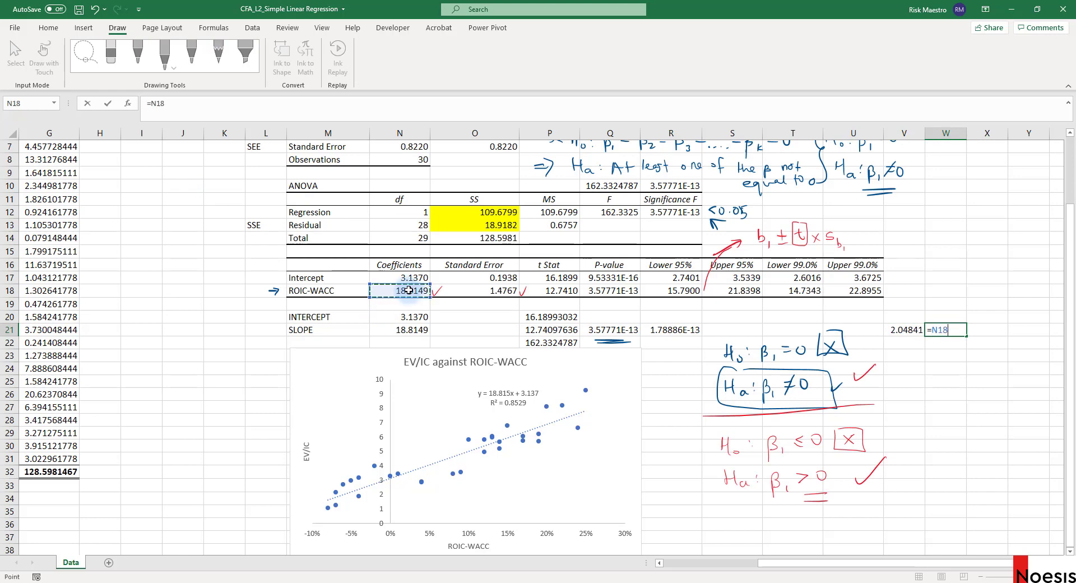
text(-)
click(902, 331)
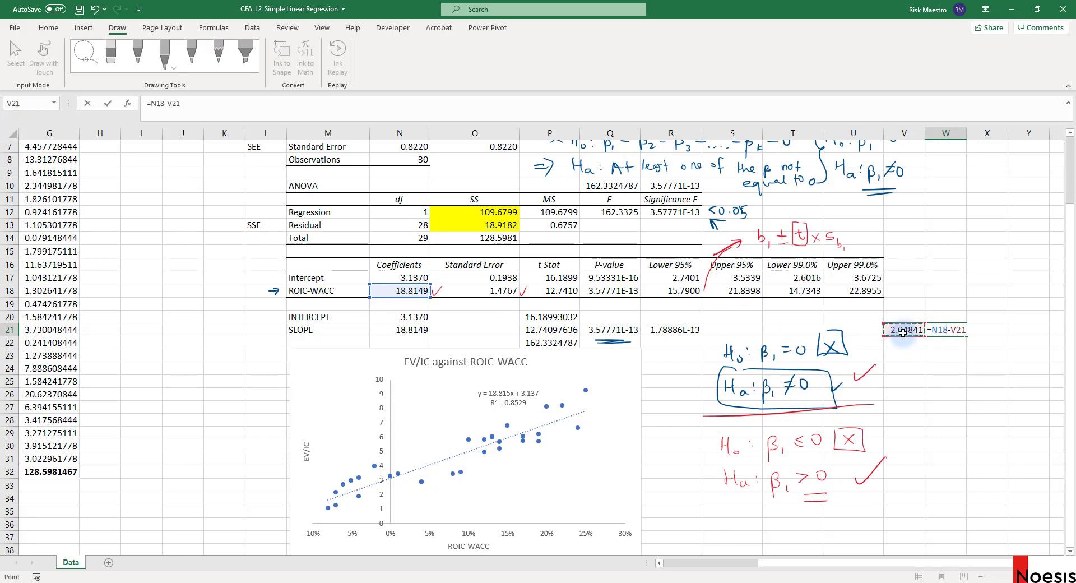
key(F4)
text(*)
click(500, 290)
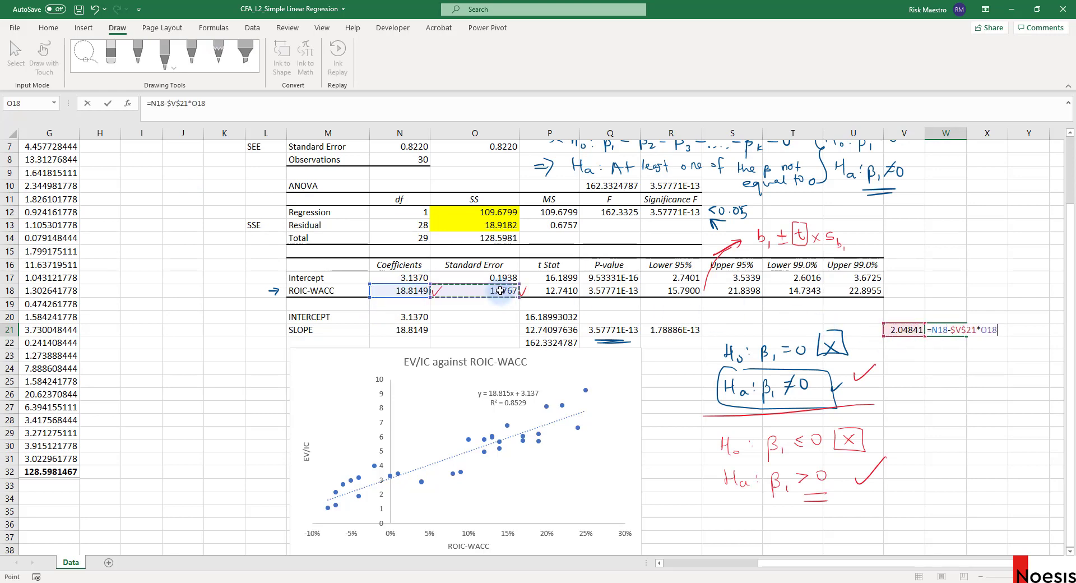
key(ctrl+Return)
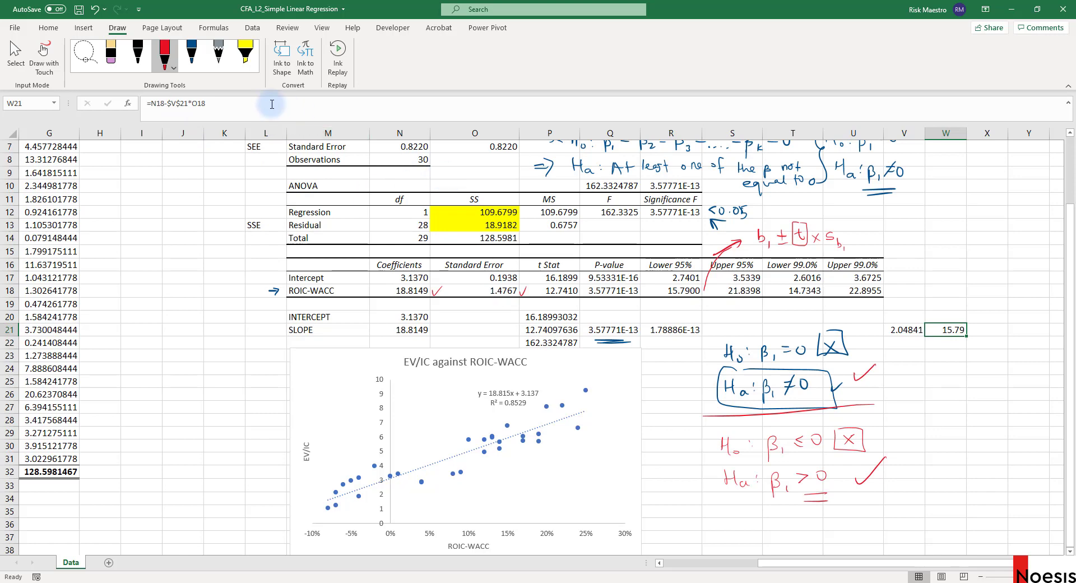
Reuse the lower-limit formula in X21 with a plus sign, =N18+$V$21*O18, for the slope's upper 95% confidence limit
drag(273, 120, 77, 93)
key(ctrl+c)
key(Escape)
key(Right)
key(F2)
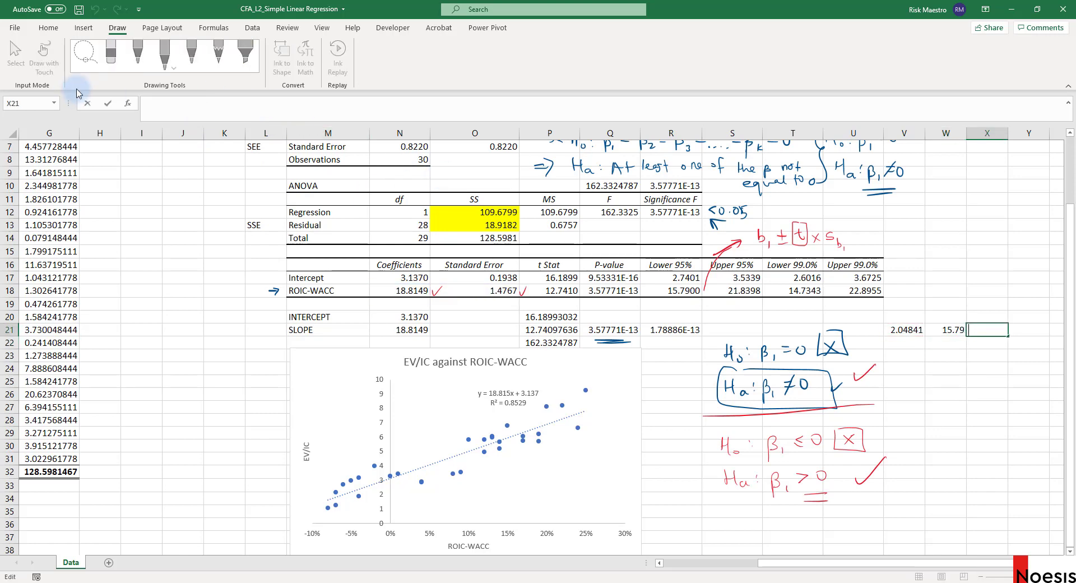
key(ctrl+v)
click(166, 103)
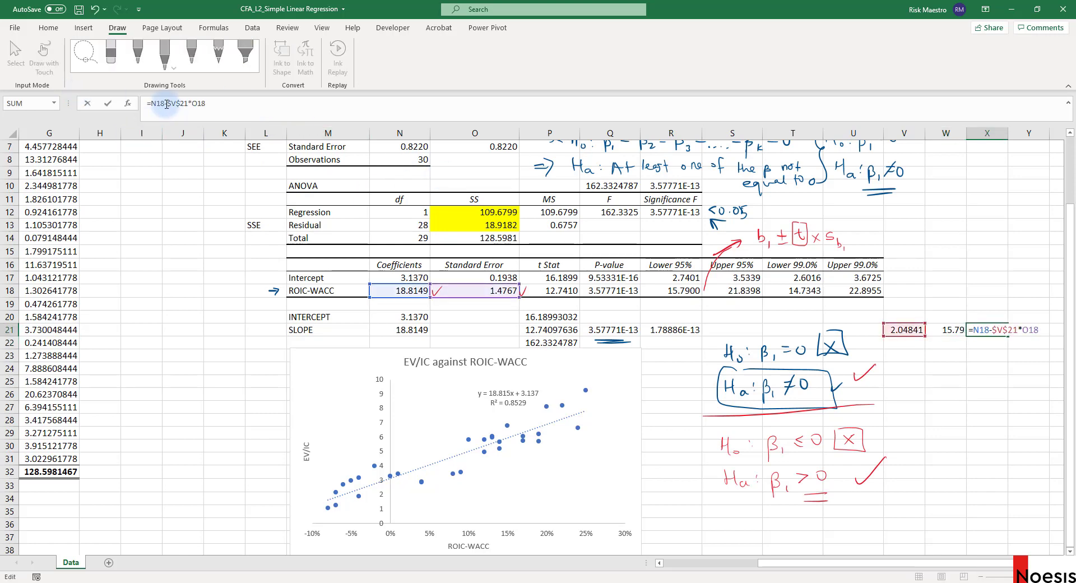
text(+)
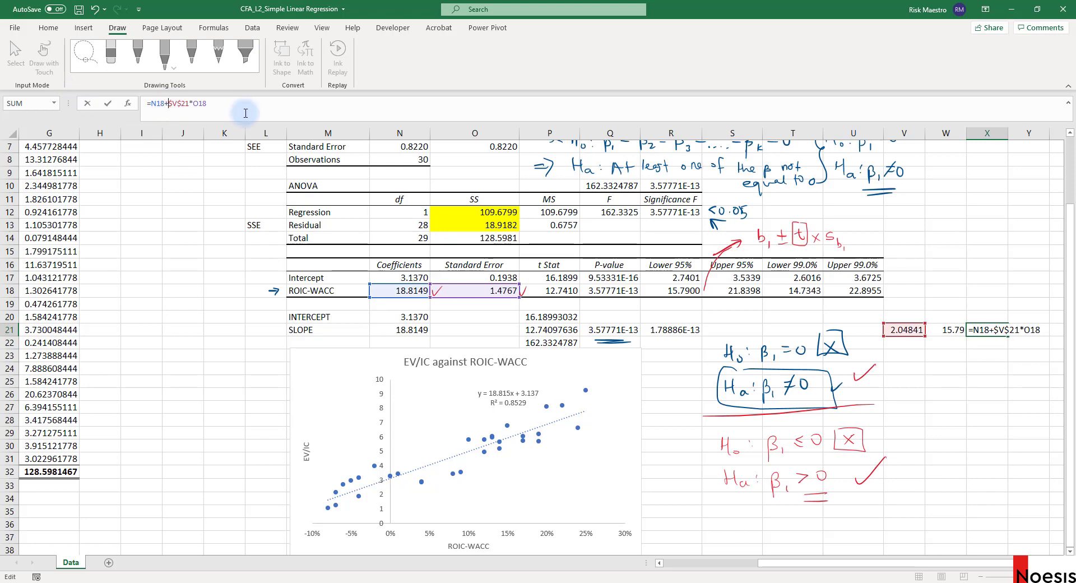
key(Return)
Check the limits in W21 and X21 against the regression output and make the critical t value in V21 bold
click(732, 291)
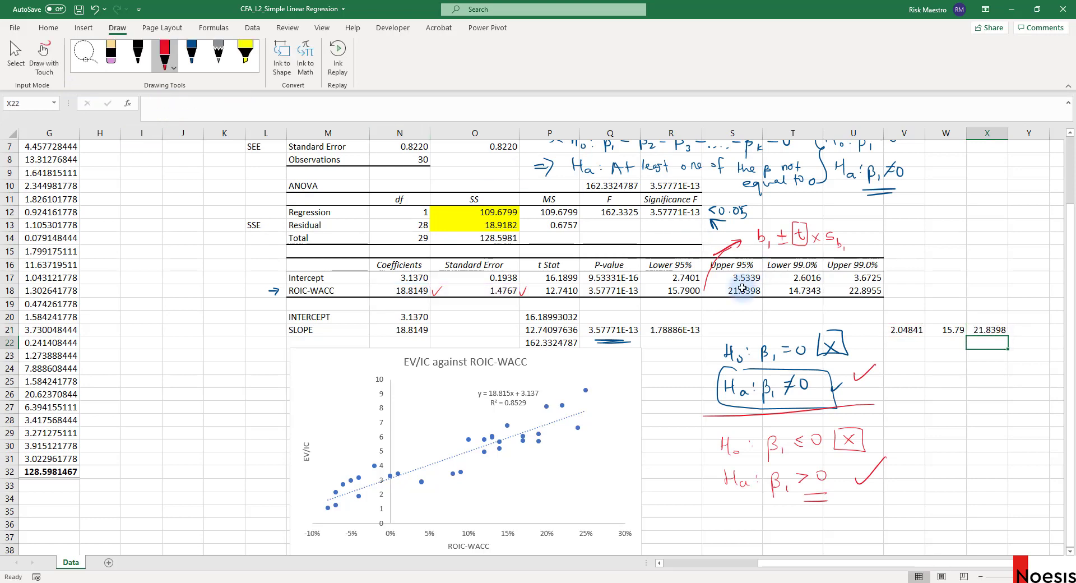
click(989, 330)
click(953, 331)
click(914, 332)
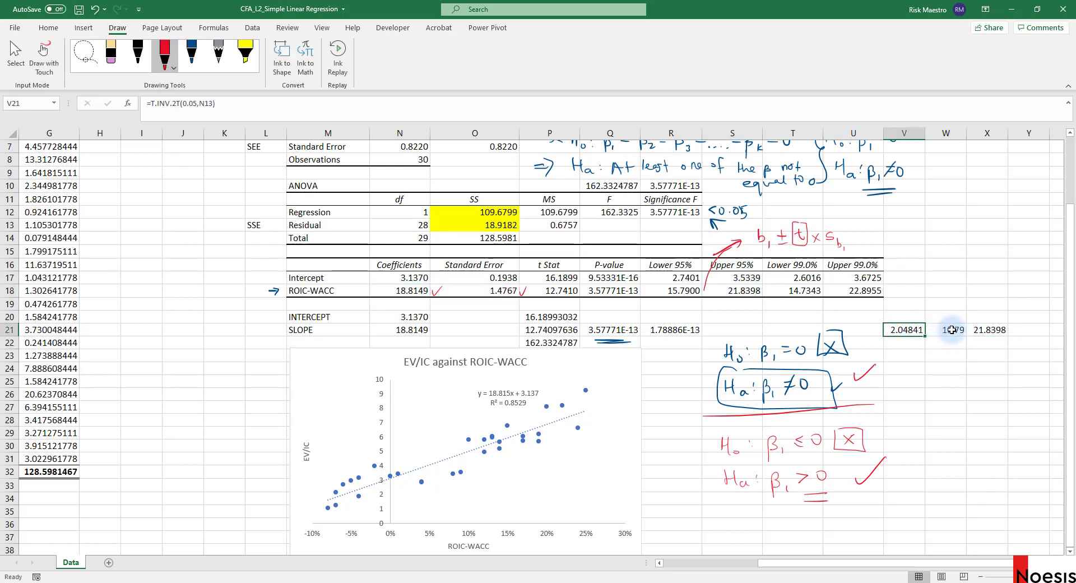
key(ctrl+b)
Compare the interval in W21:X21 with the ROIC-WACC row's 95% limits and examine its 99% limits in T18:U18
drag(953, 331, 989, 332)
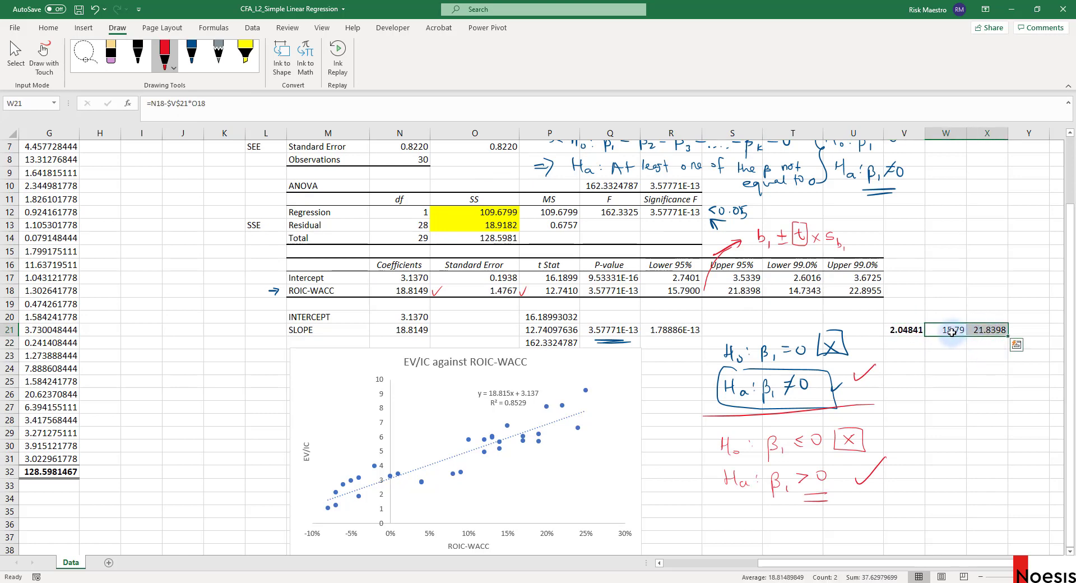
click(985, 331)
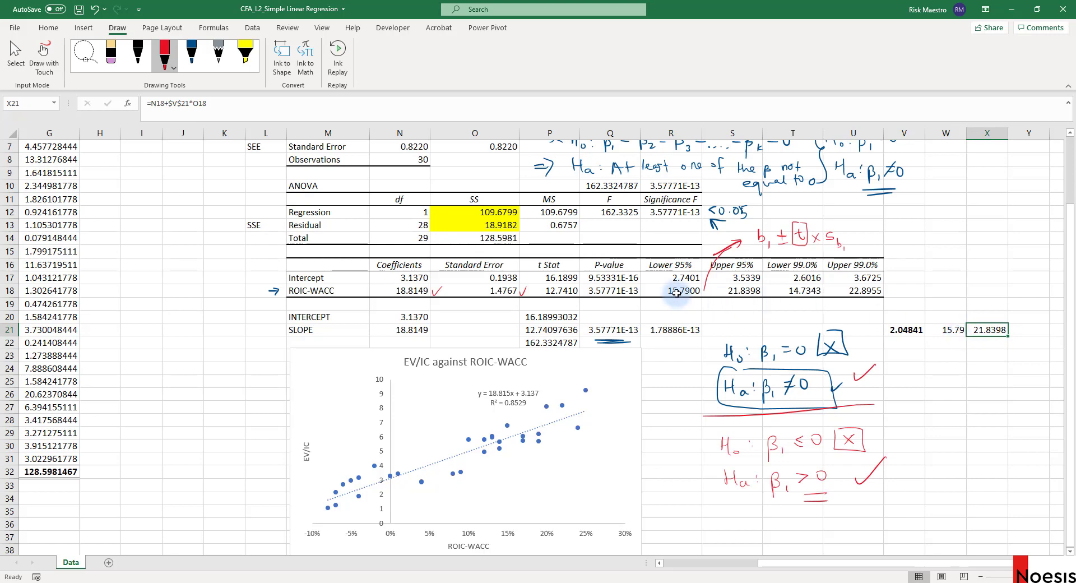
click(353, 292)
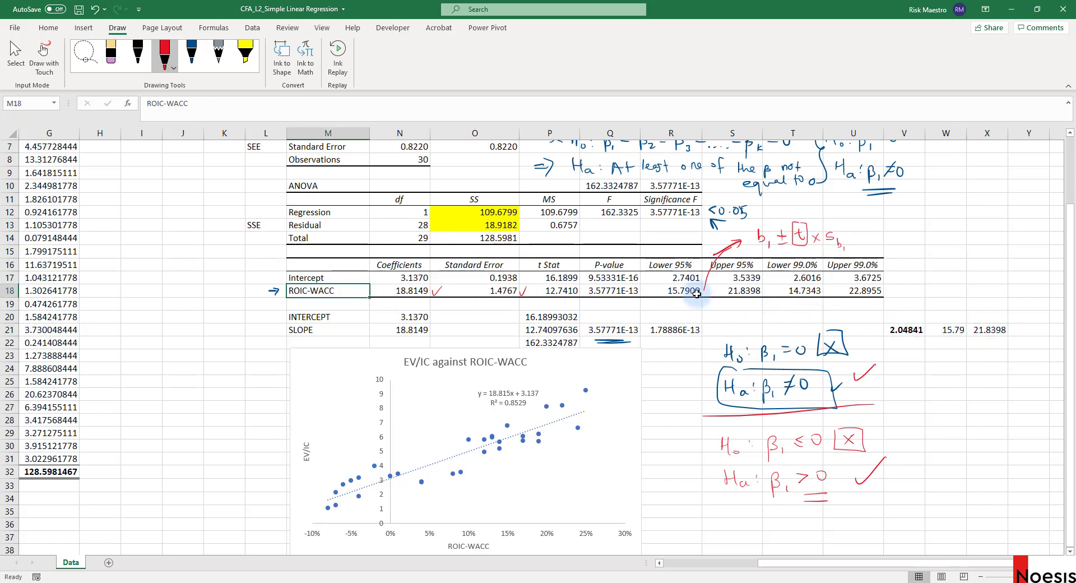
click(950, 330)
click(986, 331)
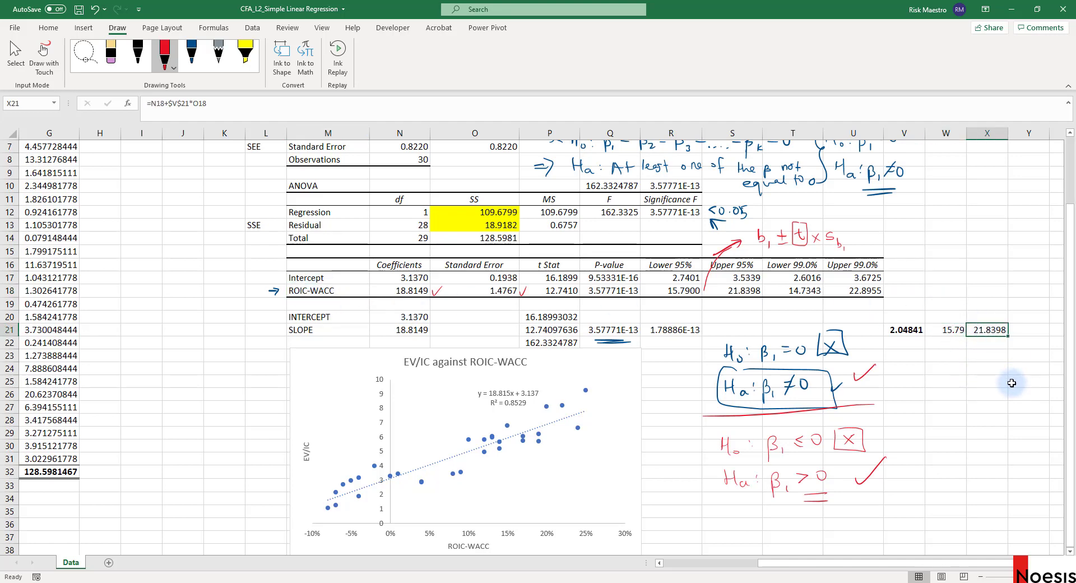
drag(792, 291, 866, 289)
click(912, 331)
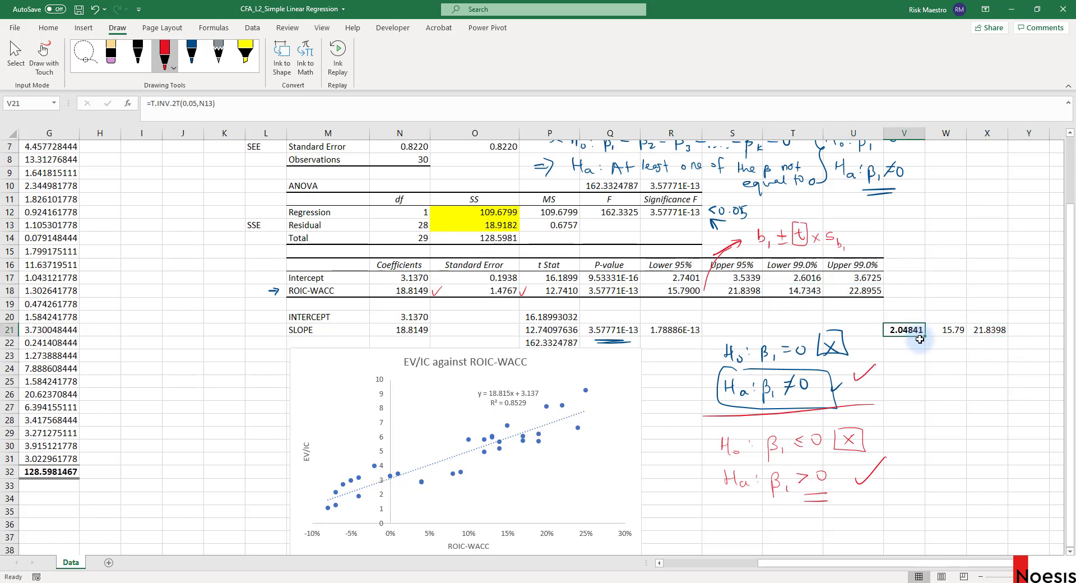
drag(793, 290, 863, 291)
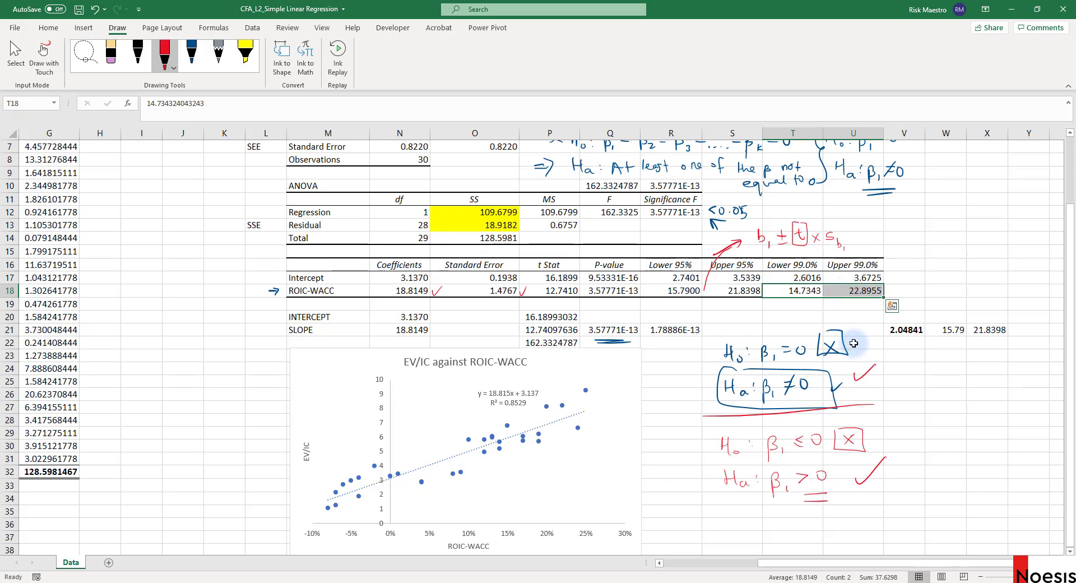
click(965, 369)
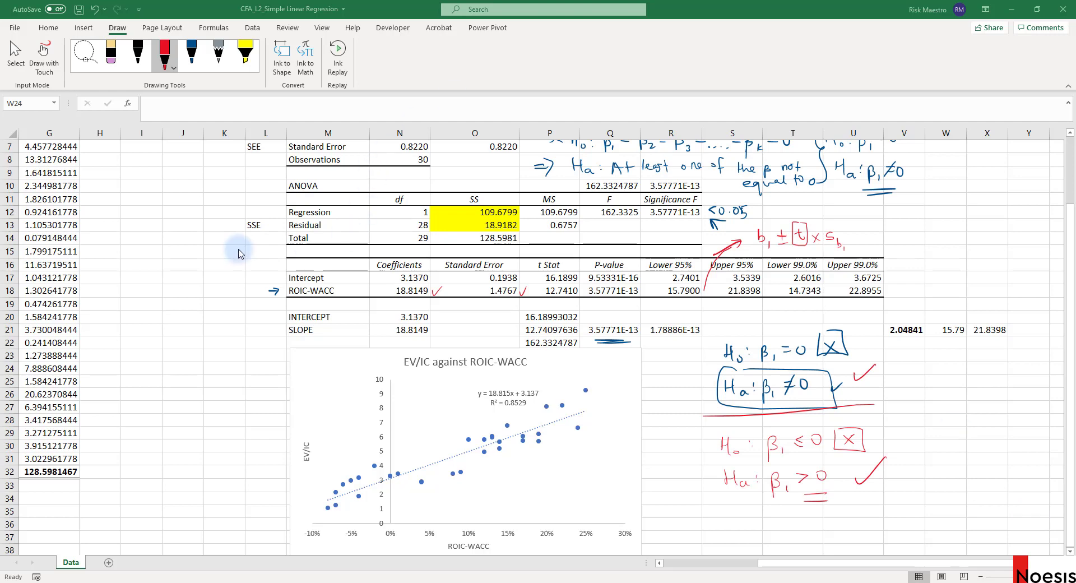
click(214, 251)
drag(776, 565, 719, 518)
scroll(719, 516, down, 1)
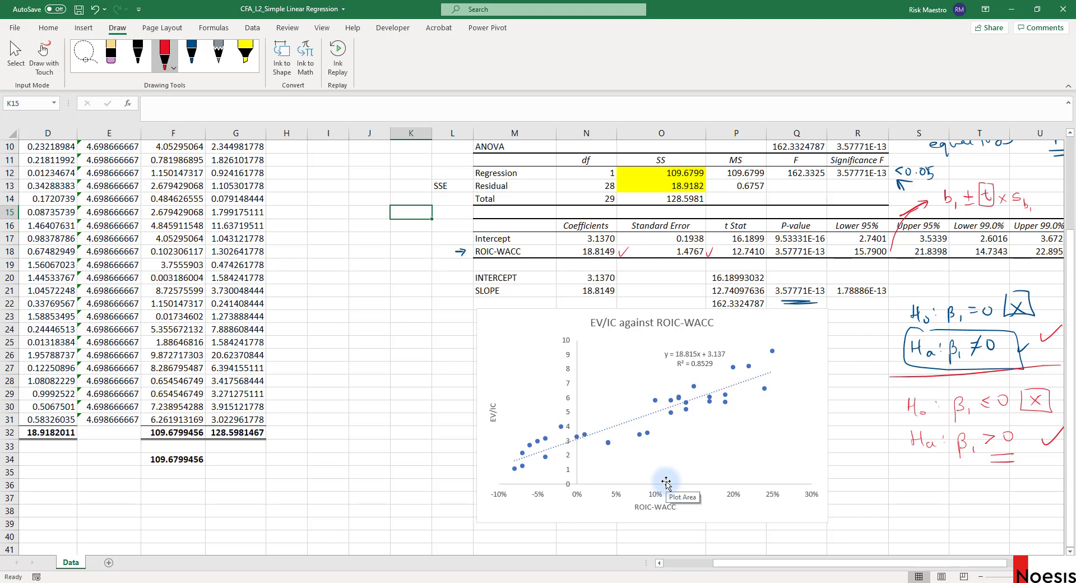
drag(834, 563, 883, 566)
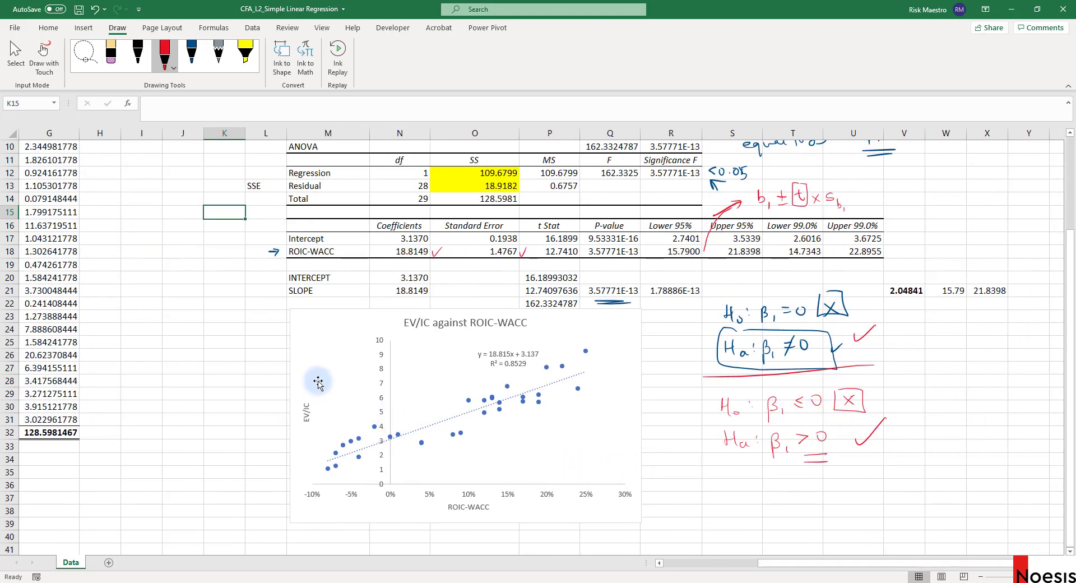
scroll(305, 375, up, 2)
scroll(305, 376, up, 1)
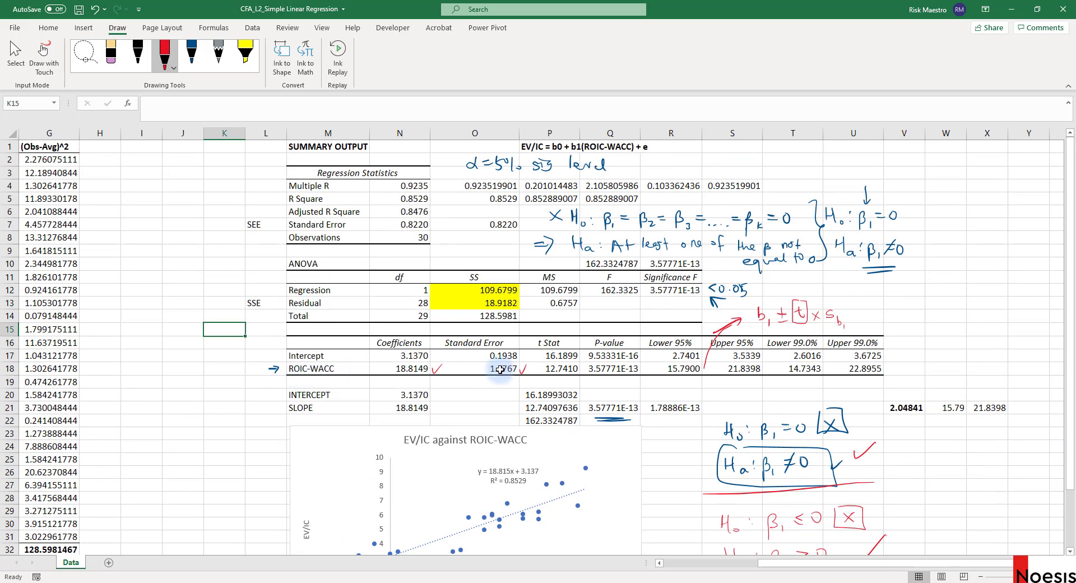
Label S37 ROIC-WACC below the handwritten hypotheses and enter 10% beside it in T37
scroll(543, 372, down, 4)
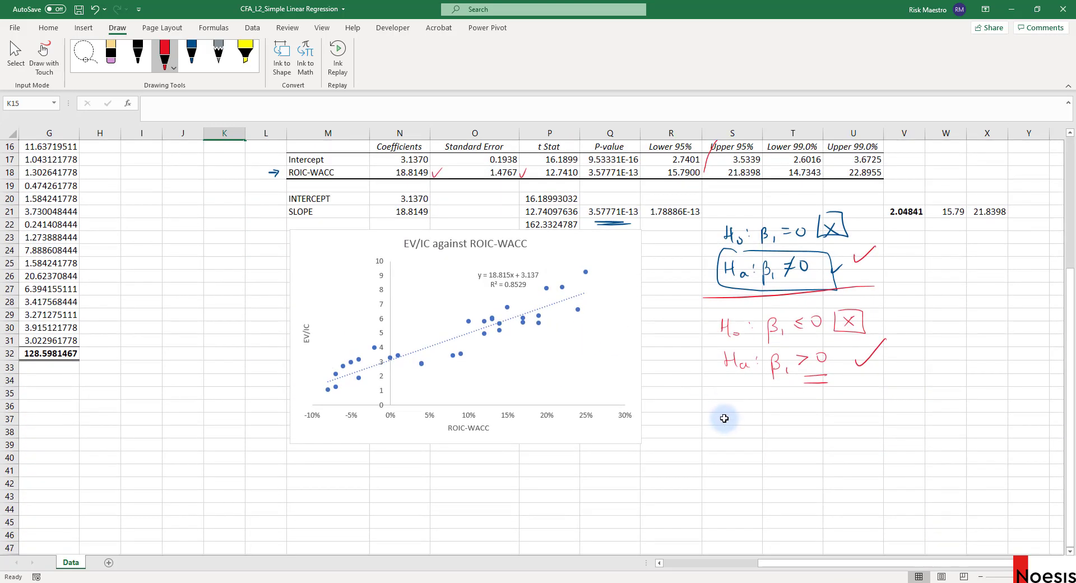
click(726, 416)
text(X)
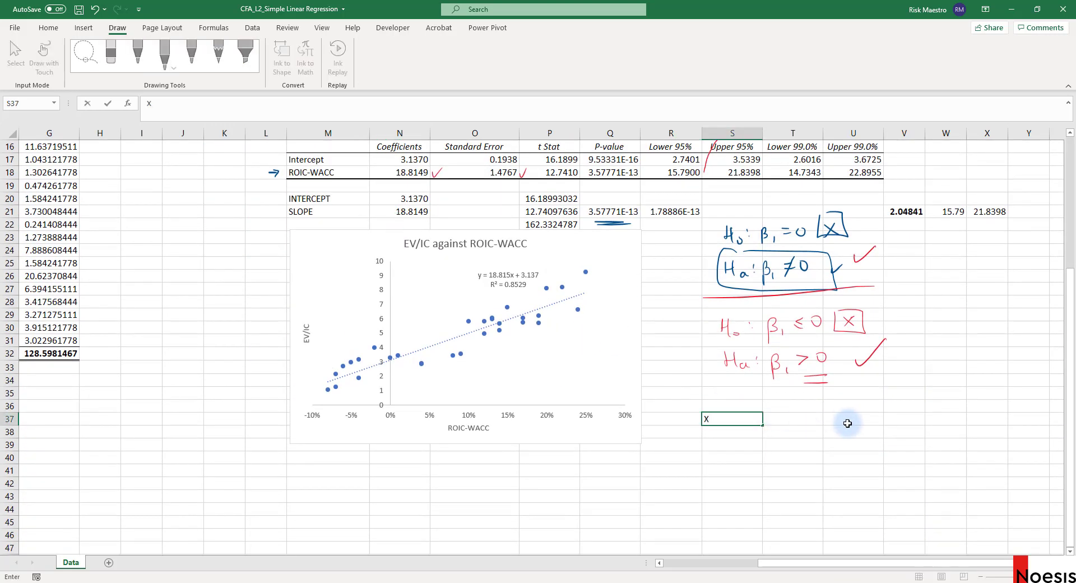
key(Tab)
key(Left)
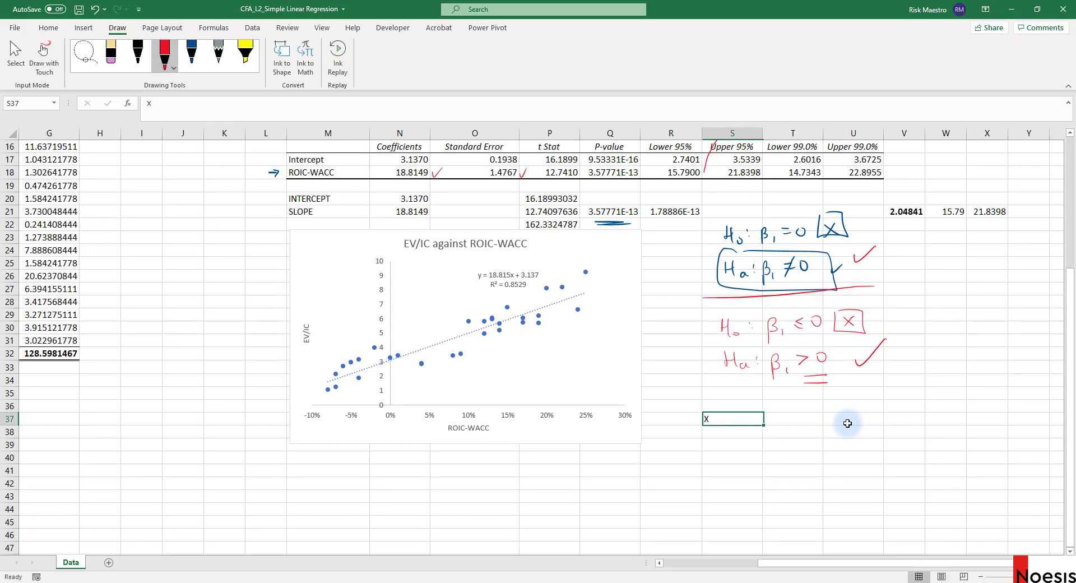
text(ROIC-WACC)
key(Tab)
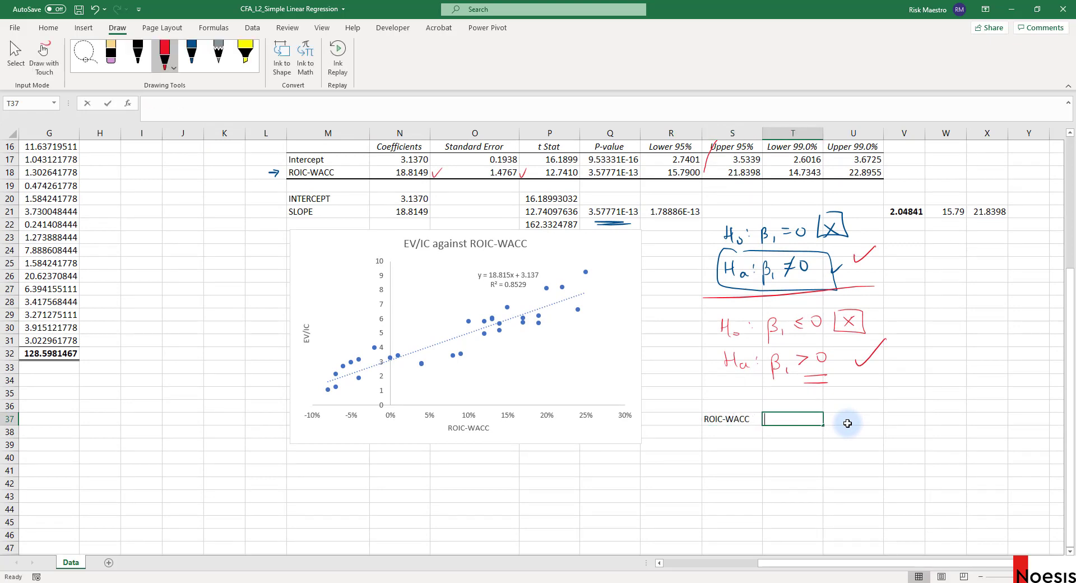
text(10%)
key(Return)
Label S38 Pred EV/IC and calculate the predicted value in T38 with =N17+N18*T37
key(Up)
key(Left)
key(Down)
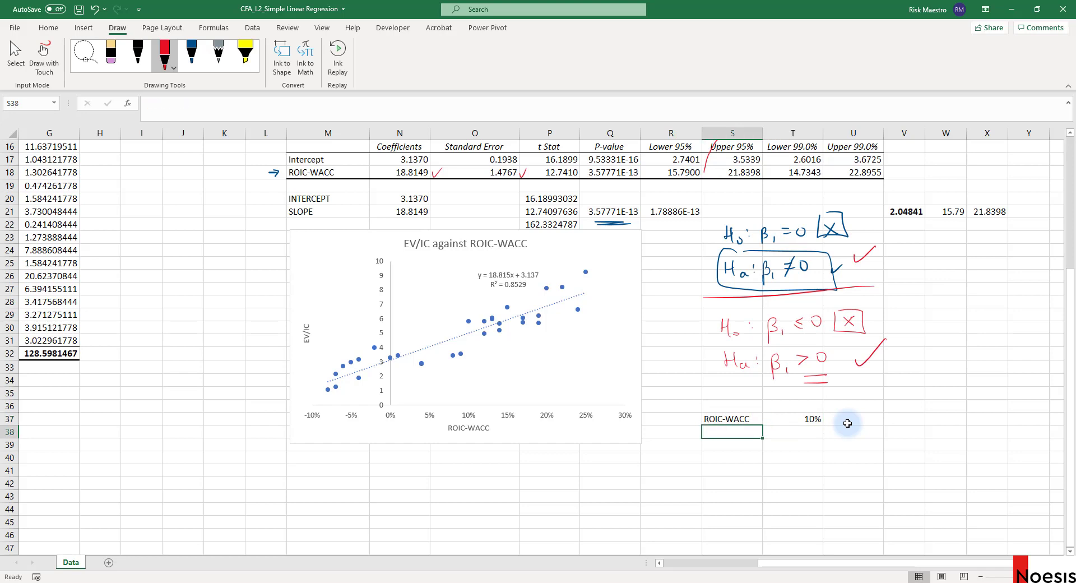
text(Pred EV/IC)
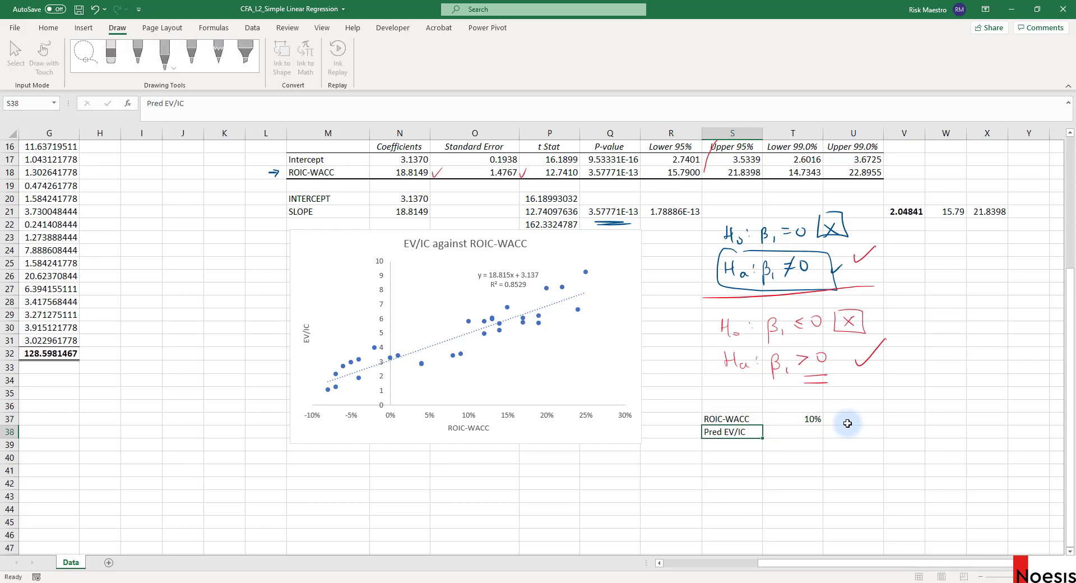
key(Right)
text(=)
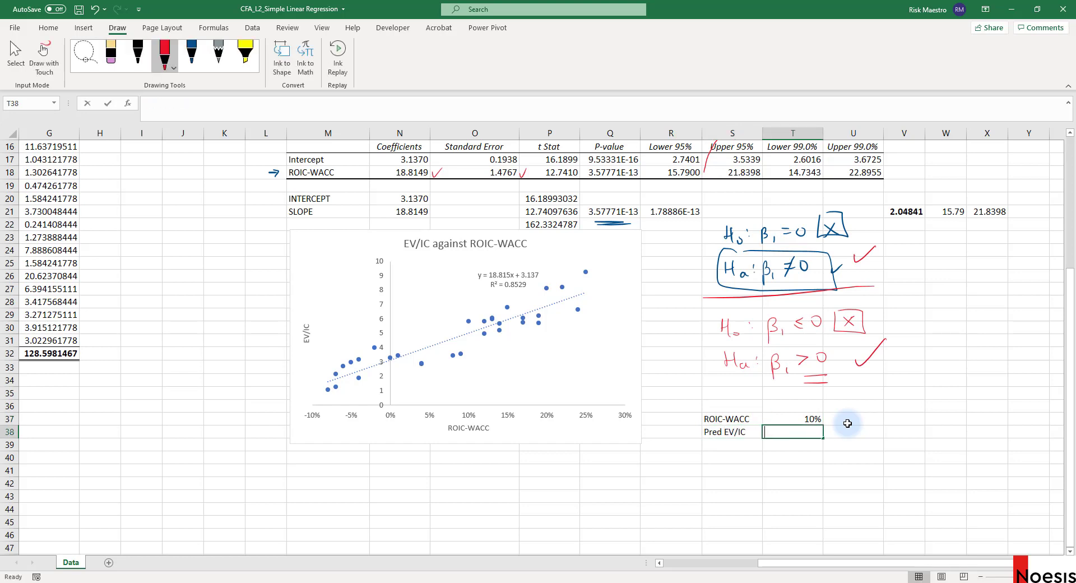
scroll(401, 200, up, 1)
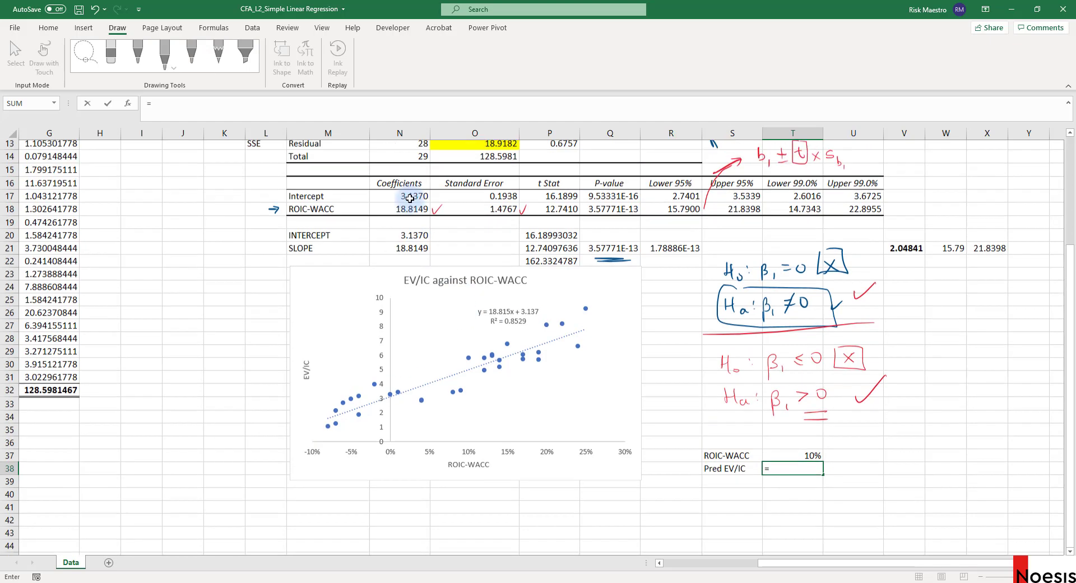
click(403, 196)
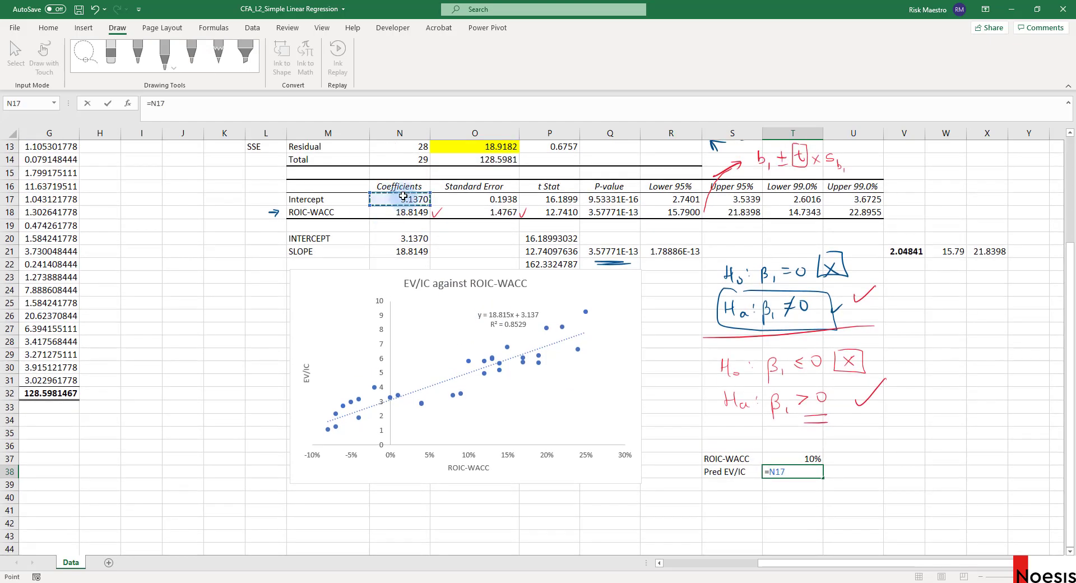
text(+)
click(396, 213)
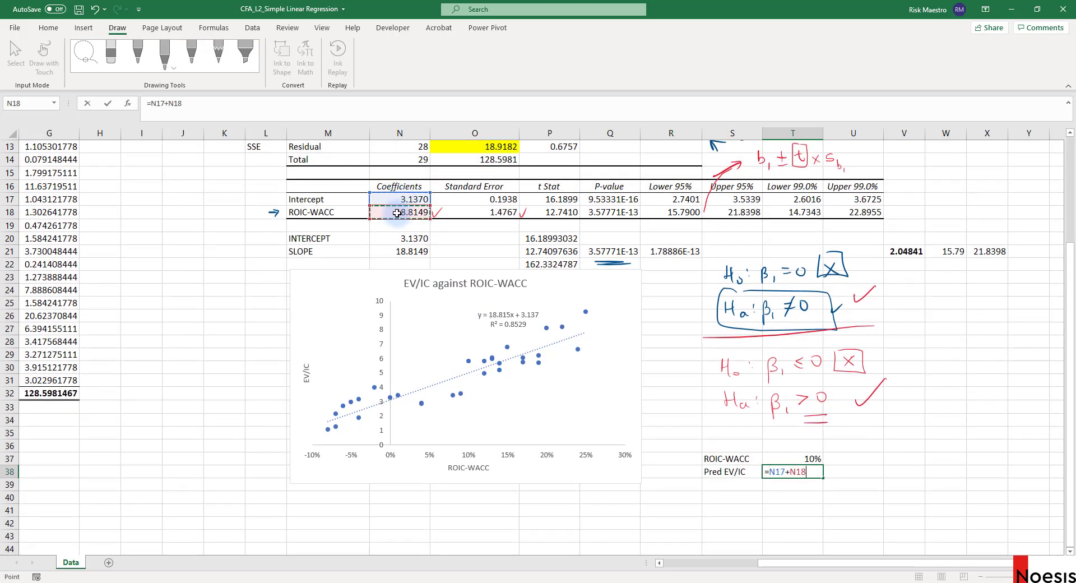
click(806, 458)
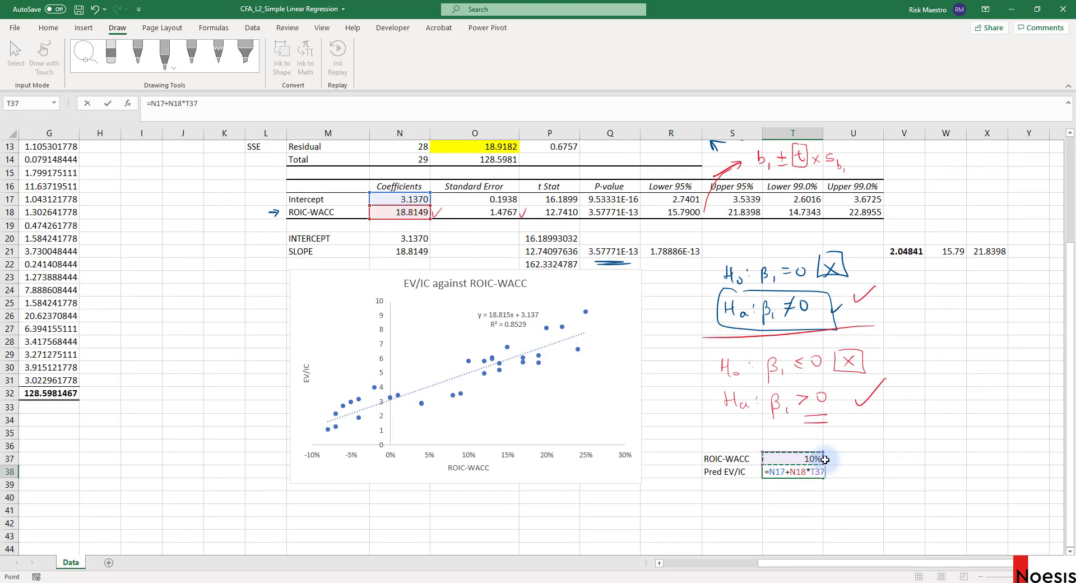
key(Return)
Format the predicted EV/IC in T38 as a number with four decimal places
click(806, 471)
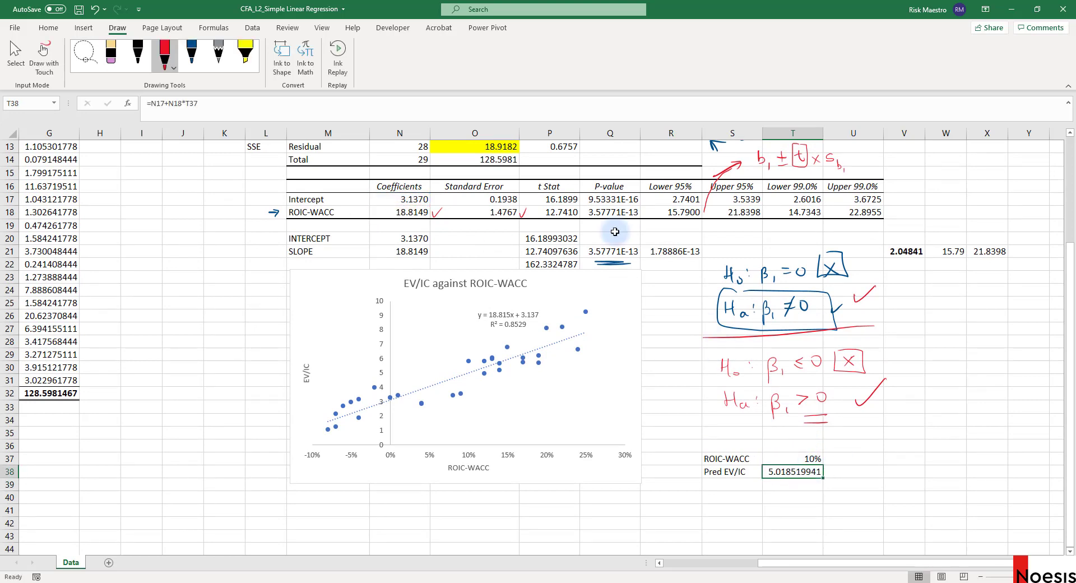
key(ctrl+shift+1)
click(49, 28)
click(433, 69)
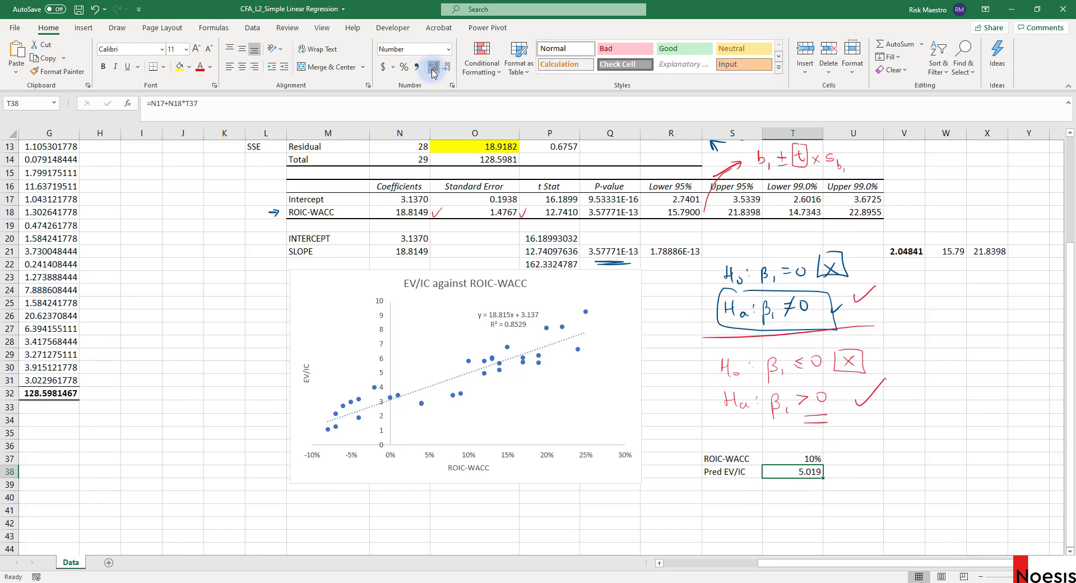
click(809, 485)
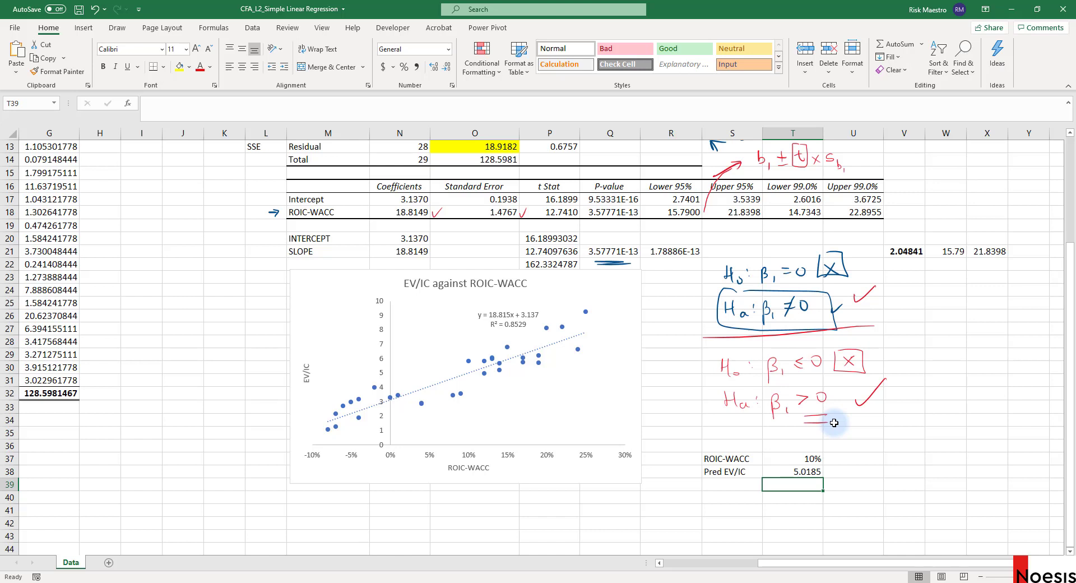
click(787, 473)
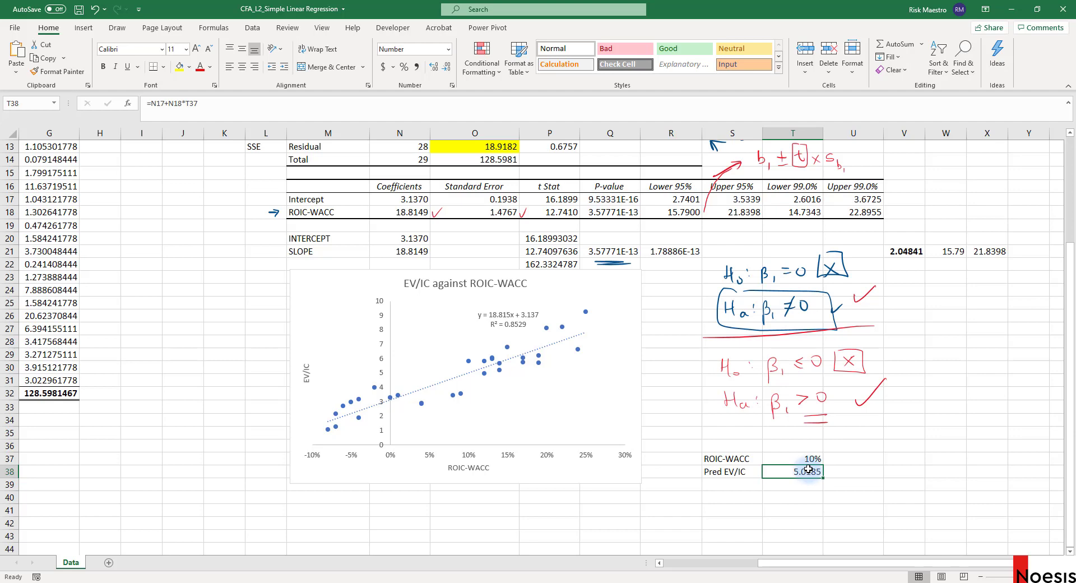
Handwrite the start of the forecast-error variance formula in blue ink below the chart: s_f² = s²[1 + 1/n + (X − X̄)²
scroll(810, 467, down, 1)
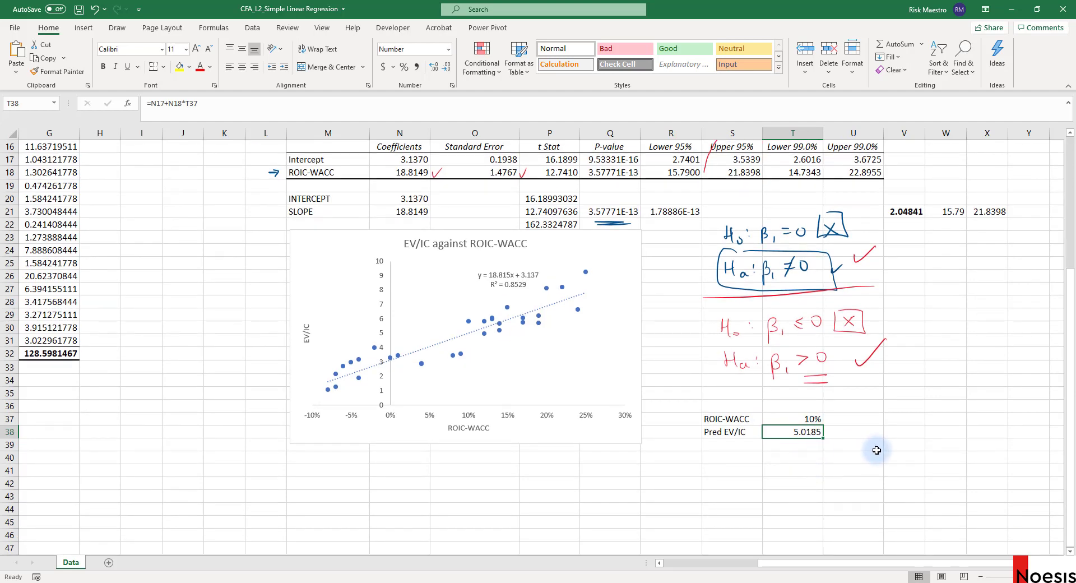
scroll(857, 450, down, 1)
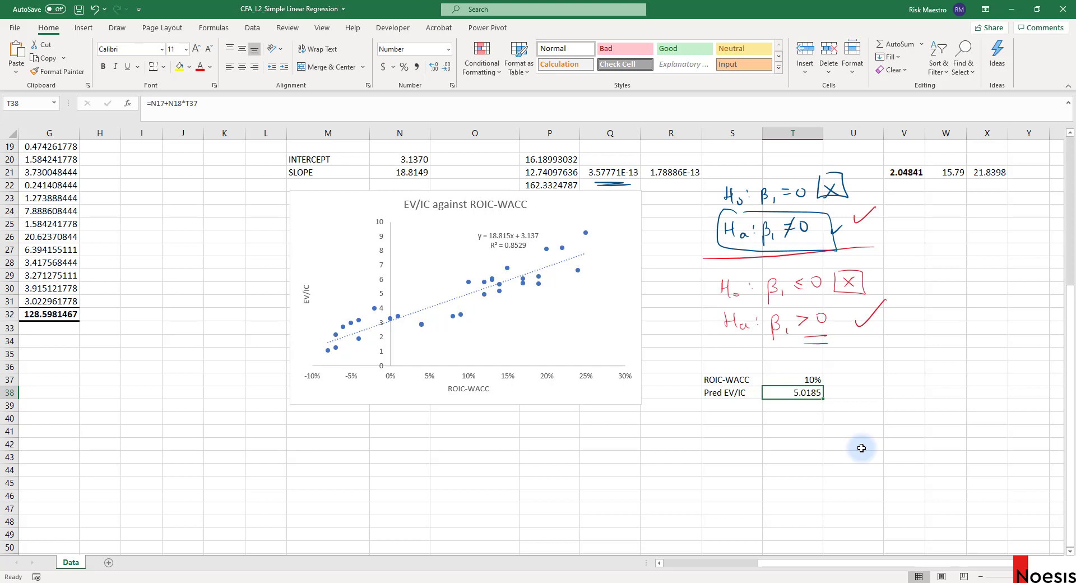
click(84, 29)
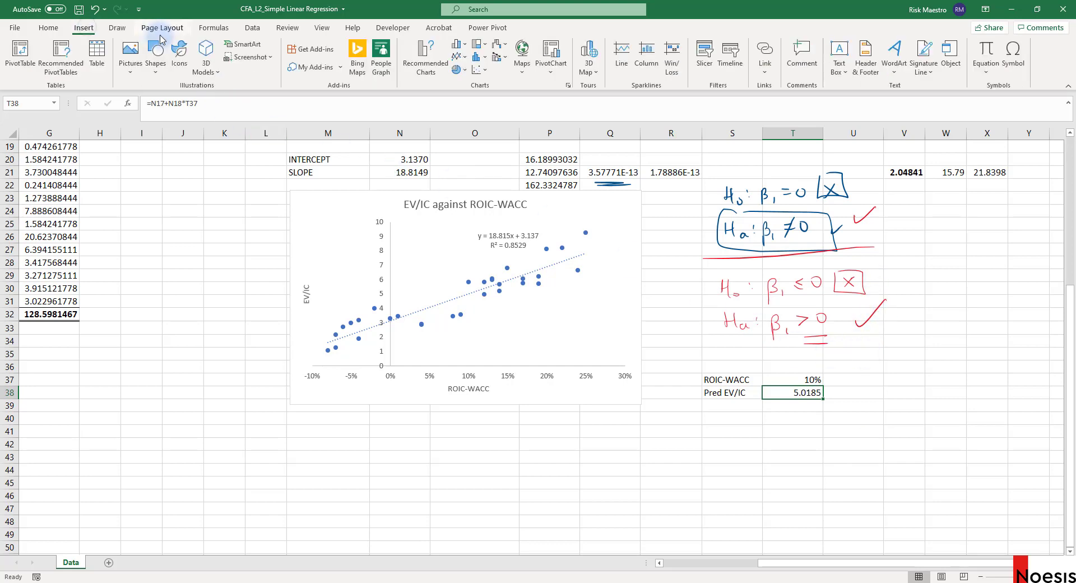
click(118, 28)
click(191, 53)
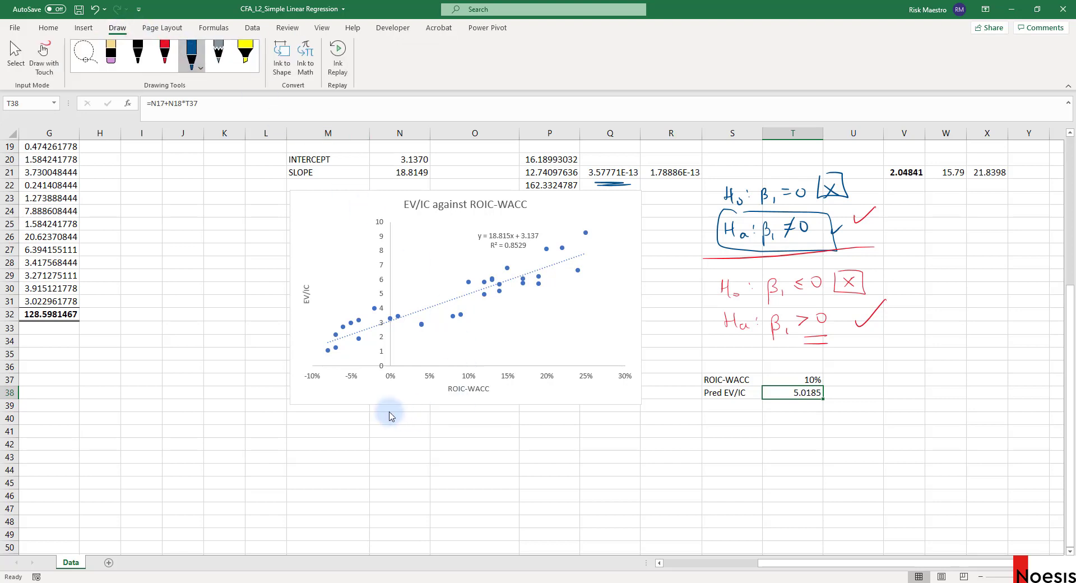
mouse_move(365, 429)
mouse_down()
mouse_move(358, 440)
mouse_move(373, 425)
mouse_move(368, 448)
mouse_move(416, 433)
mouse_move(429, 461)
mouse_move(437, 441)
mouse_move(456, 433)
mouse_up()
mouse_move(451, 428)
mouse_down()
mouse_move(451, 438)
mouse_move(469, 429)
mouse_up()
mouse_move(461, 434)
mouse_down()
mouse_move(476, 433)
mouse_move(473, 448)
mouse_up()
mouse_move(480, 433)
mouse_down()
mouse_move(520, 416)
mouse_move(553, 426)
mouse_up()
click(514, 422)
mouse_move(552, 415)
mouse_down()
mouse_move(542, 426)
mouse_move(553, 410)
mouse_move(552, 428)
mouse_up()
drag(563, 413, 569, 417)
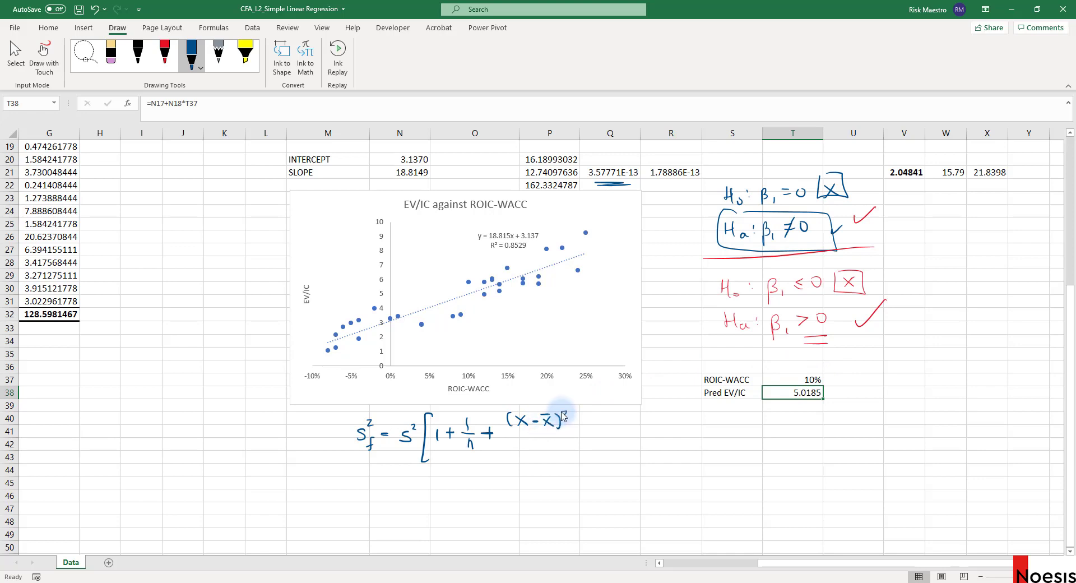
Complete the handwritten variance formula with a fraction bar, the denominator (n−1)s_x² and a closing bracket
drag(506, 433, 573, 432)
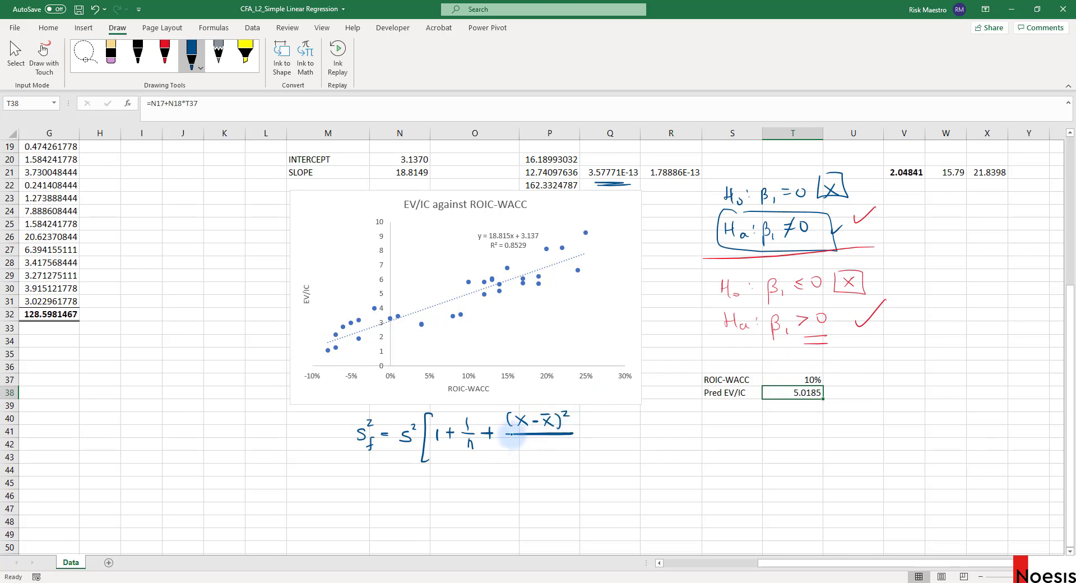
drag(511, 445, 515, 451)
drag(518, 447, 523, 447)
drag(527, 443, 532, 455)
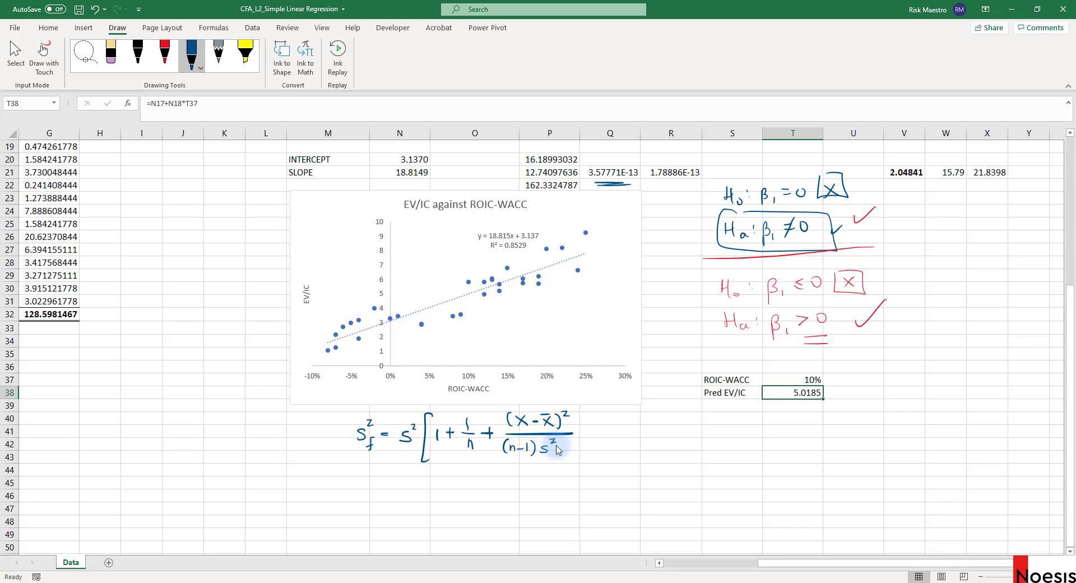
drag(550, 440, 557, 457)
drag(558, 452, 552, 457)
drag(580, 418, 573, 459)
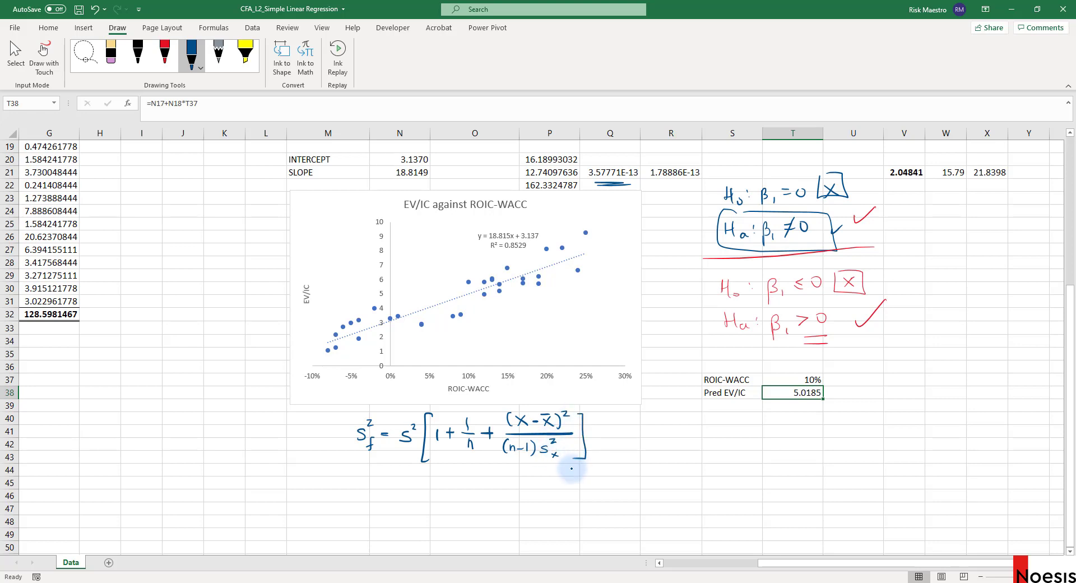
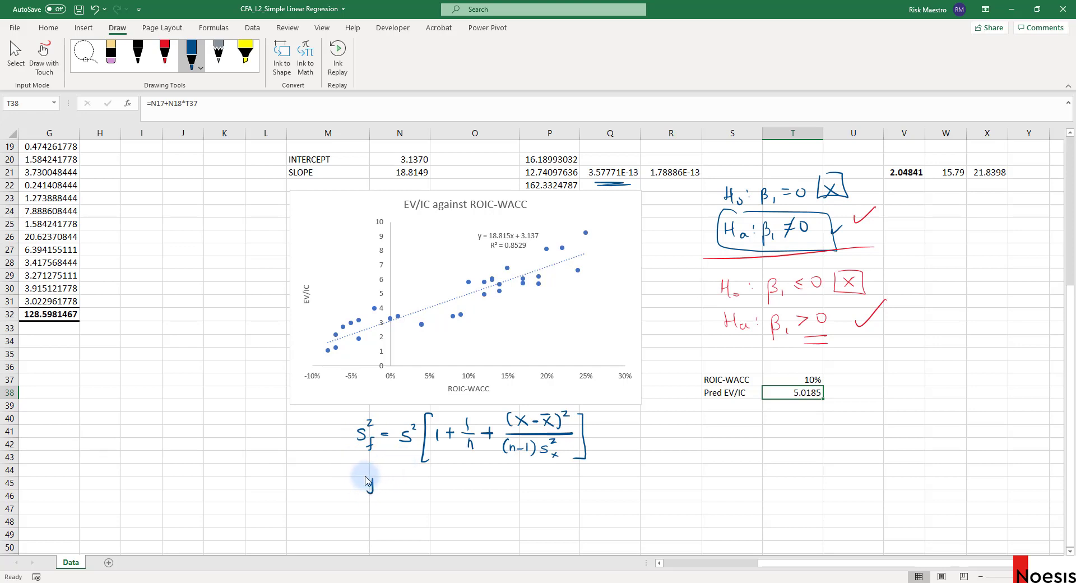
Handwrite the prediction interval ŷ ± (t × s_f) below the variance formula, underline the critical t in V21 and mark t as 95%
mouse_move(365, 474)
mouse_down()
mouse_move(393, 492)
mouse_move(410, 479)
mouse_move(409, 489)
mouse_up()
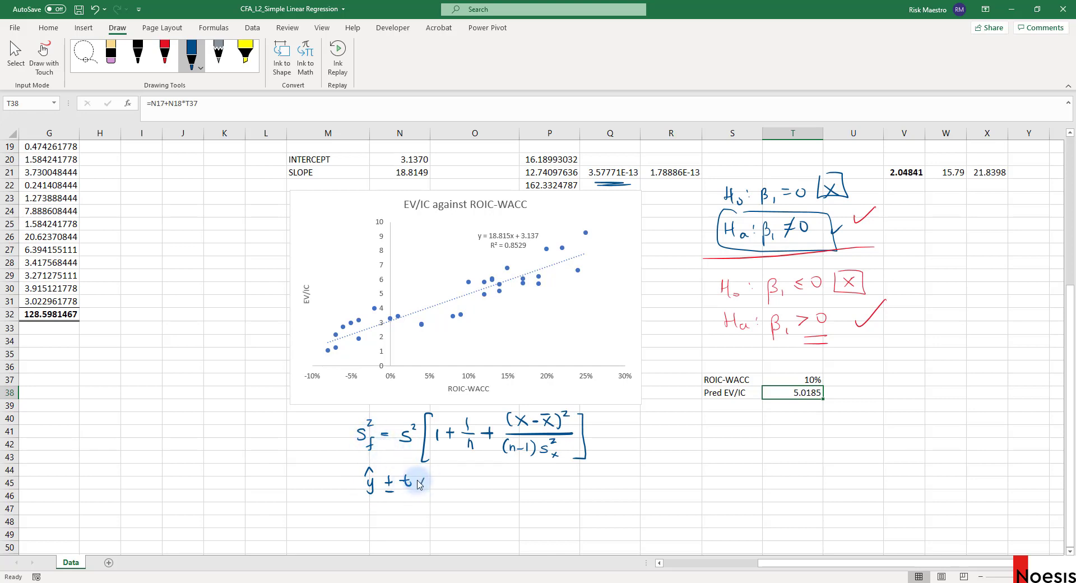
drag(418, 480, 432, 488)
mouse_move(448, 485)
mouse_down()
mouse_move(441, 496)
mouse_move(448, 489)
mouse_move(408, 495)
mouse_move(452, 500)
mouse_up()
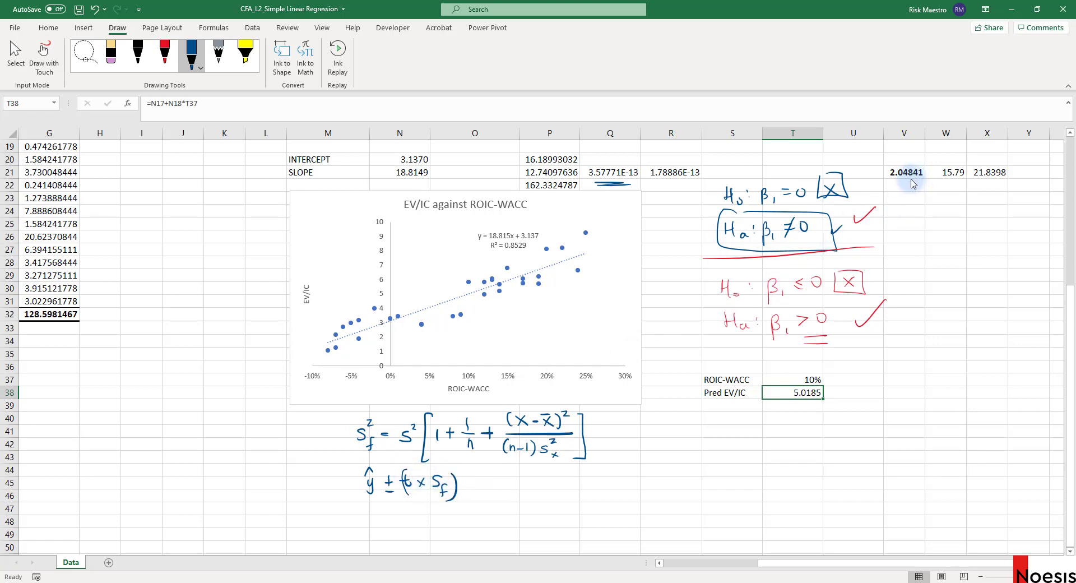
drag(891, 179, 916, 177)
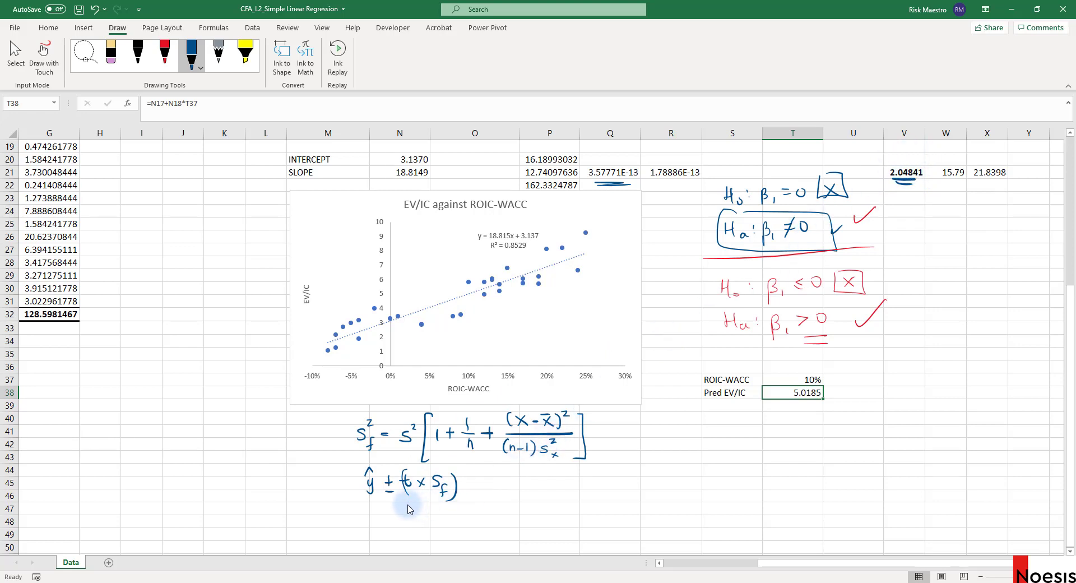
mouse_move(411, 506)
mouse_down()
mouse_move(420, 506)
mouse_move(408, 528)
mouse_move(434, 527)
mouse_up()
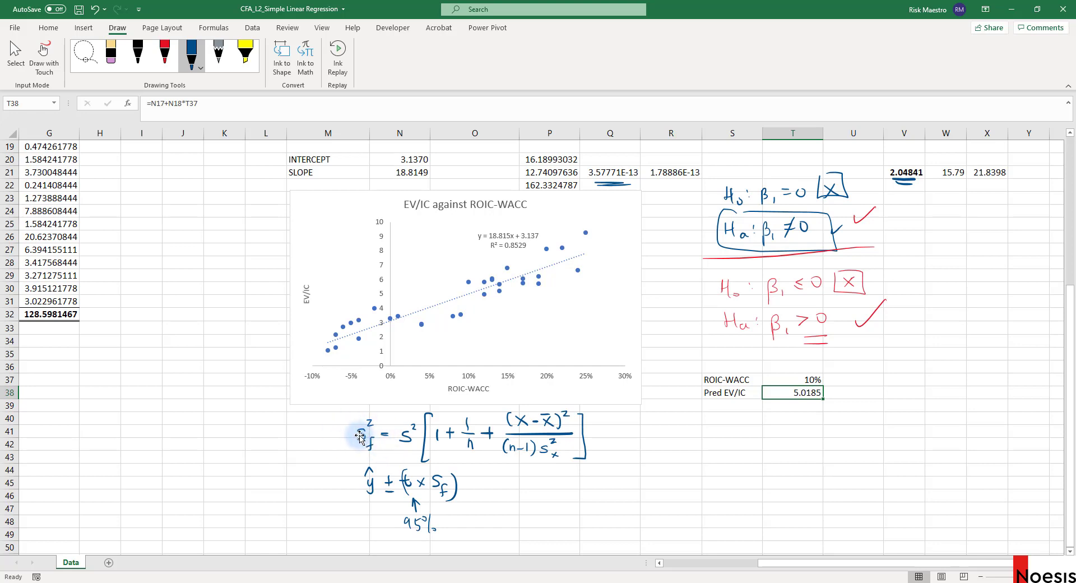
Label S40 Variance of pred error and widen column S to fit the text
click(739, 415)
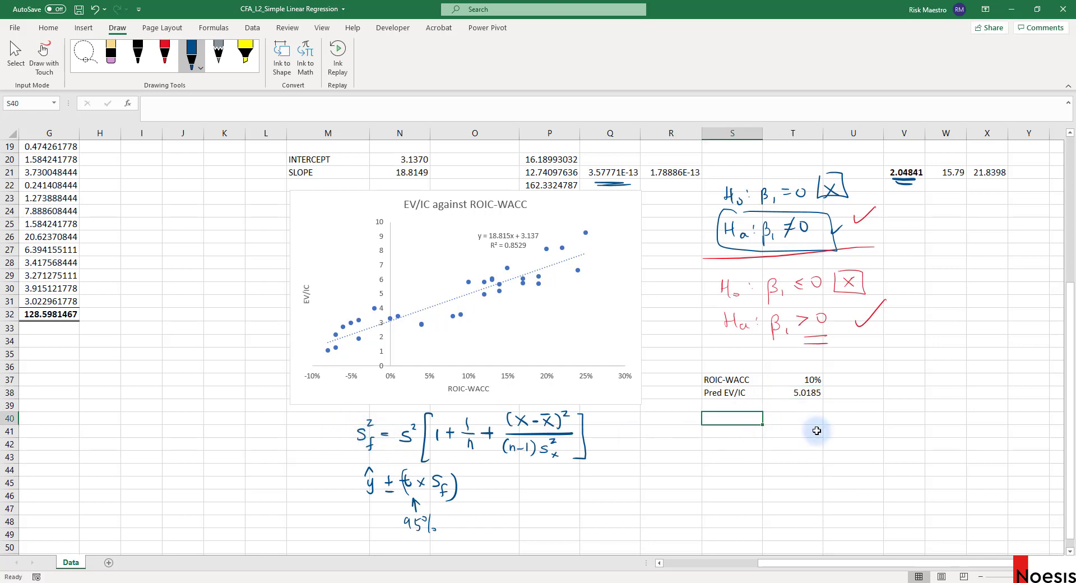
text(Variance of)
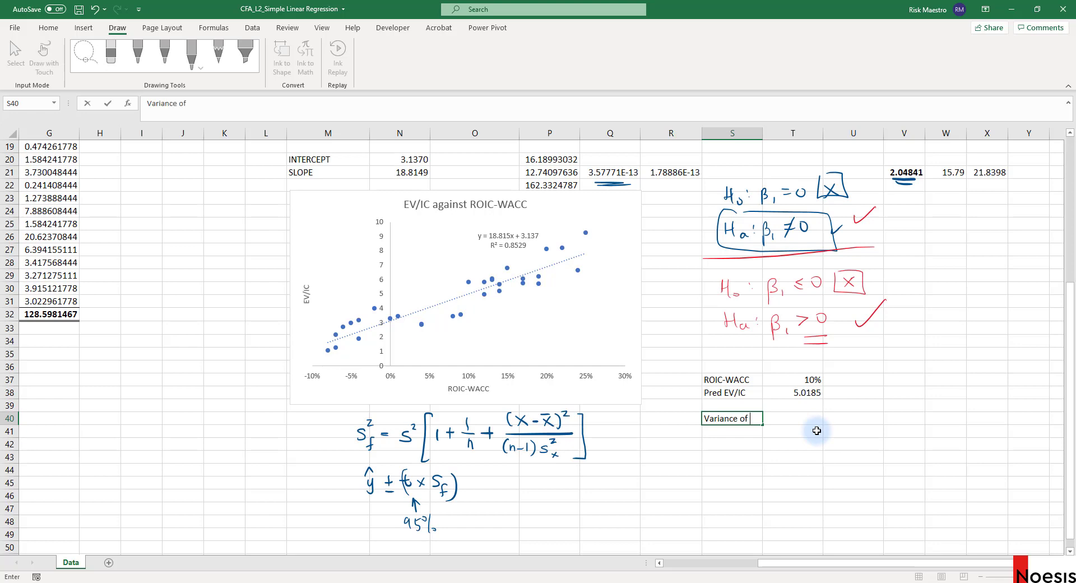
text( pred error)
key(Return)
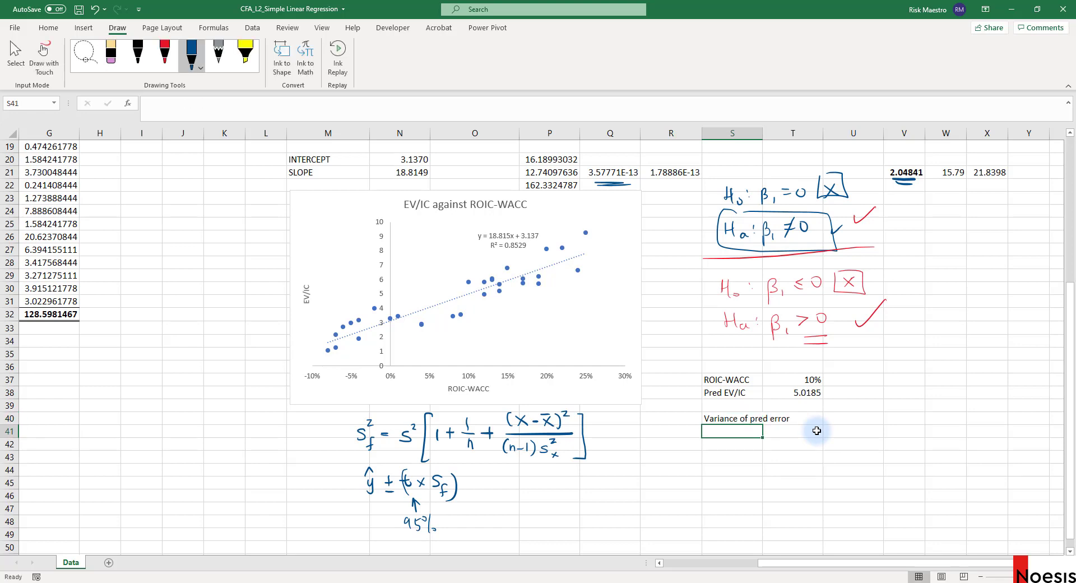
drag(766, 132, 795, 132)
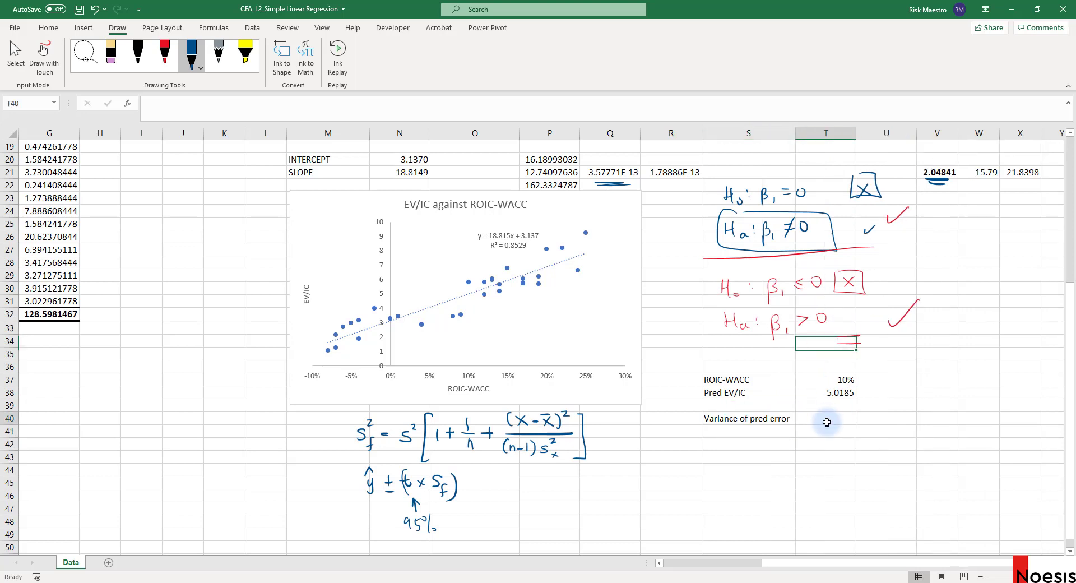
Add the label Mean of ROIC-WACC in S41, under the prediction error variance label
click(518, 446)
click(584, 468)
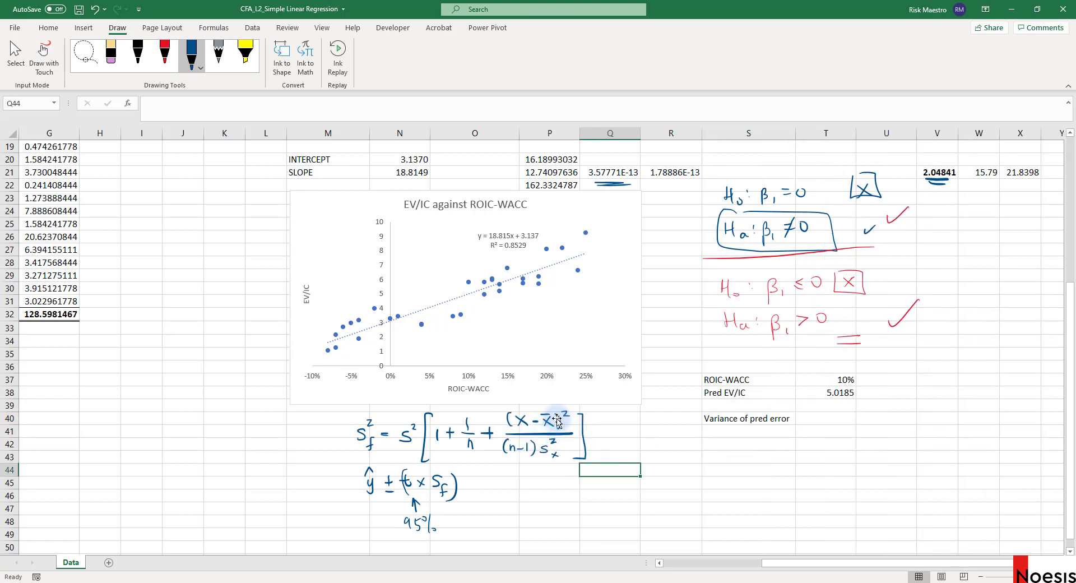
click(742, 432)
text(Mean of ROIC-WACC)
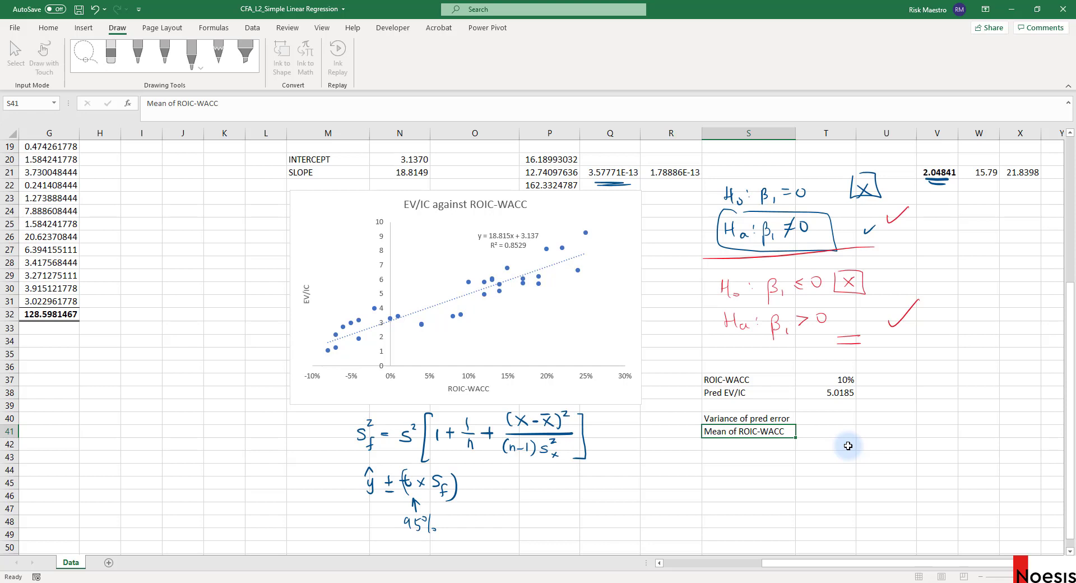
key(Return)
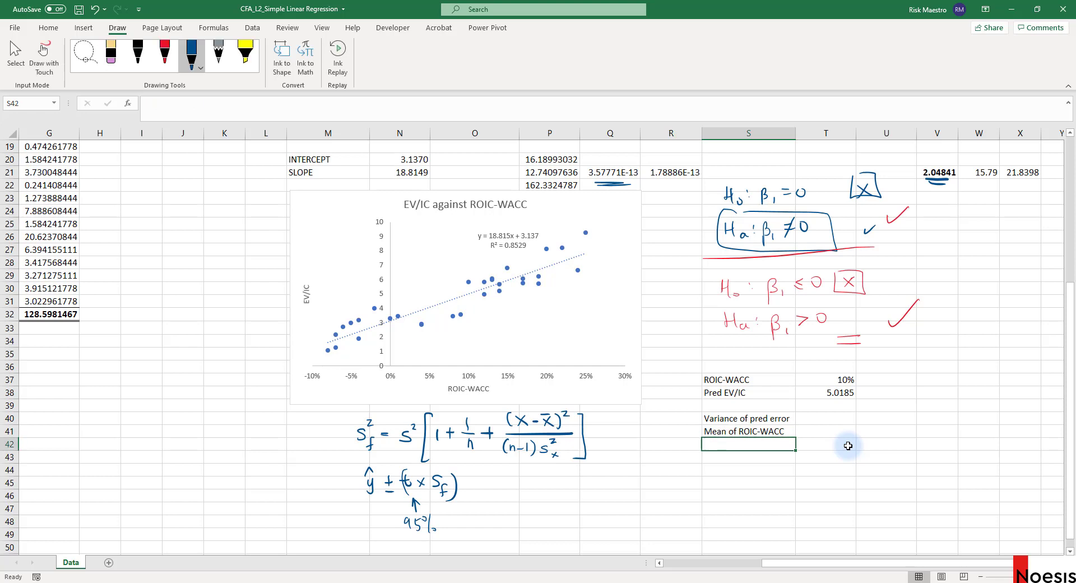
Label S42 Sample variance of ROIC-WACC and widen column S to fit the text
text(Sample variance)
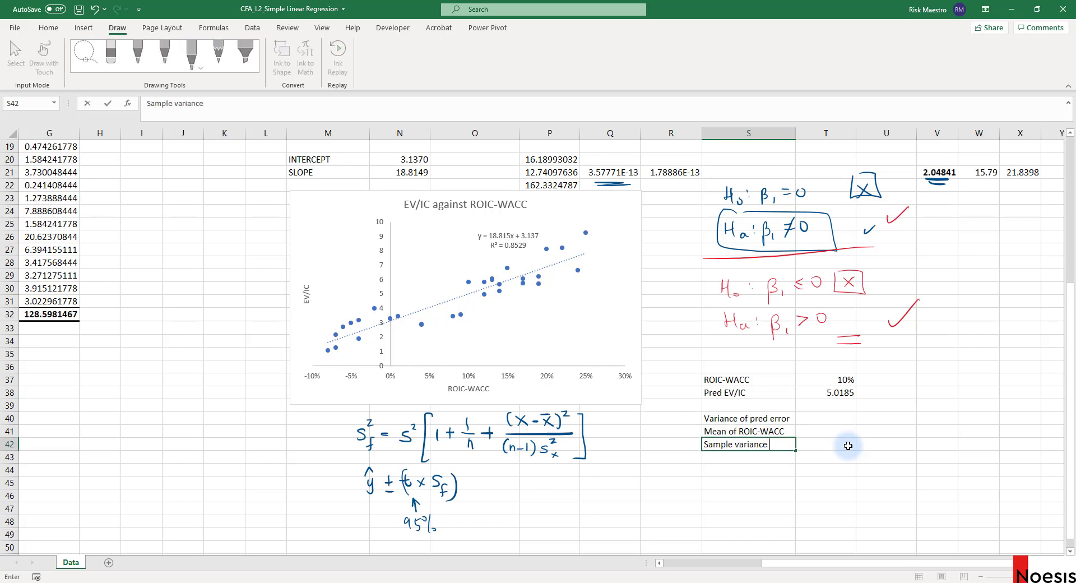
text( of ROIC-WACC)
key(Return)
double_click(795, 132)
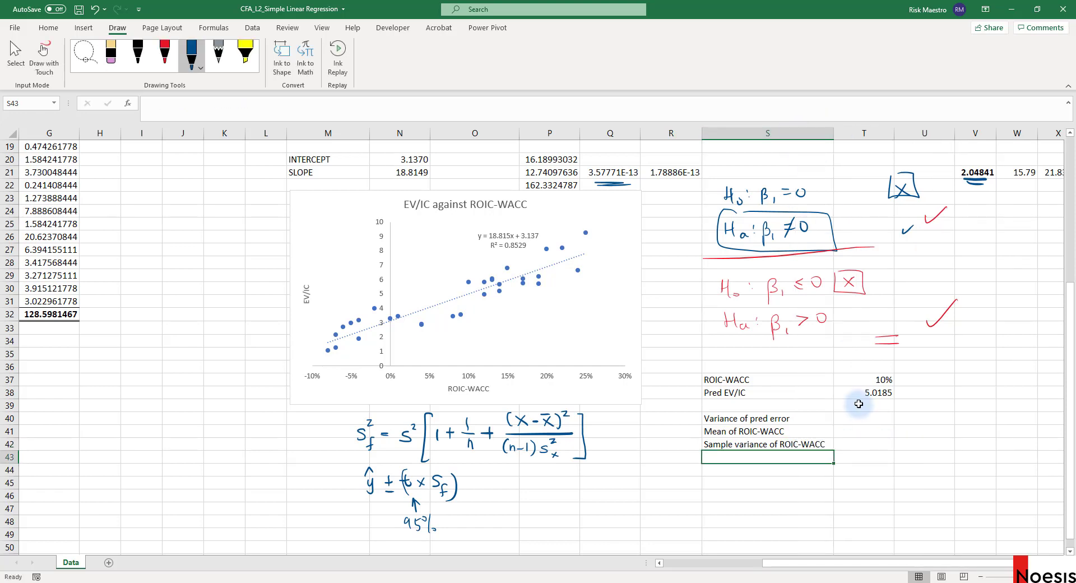
Calculate the sample variance of the ROIC-WACC data in T42 with VAR.S over B2:B31
click(859, 405)
click(857, 444)
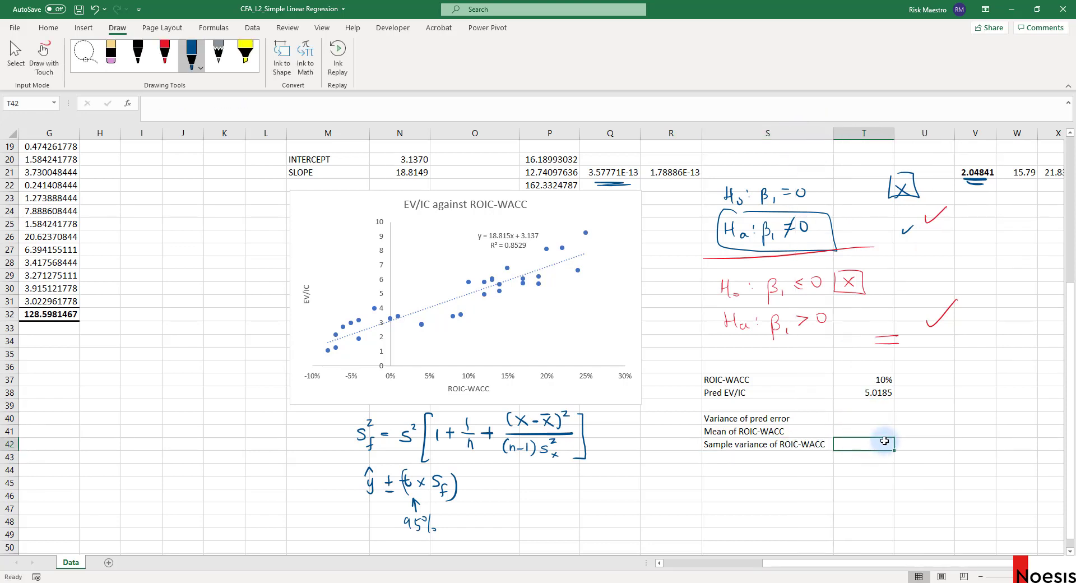
text(=)
text(va)
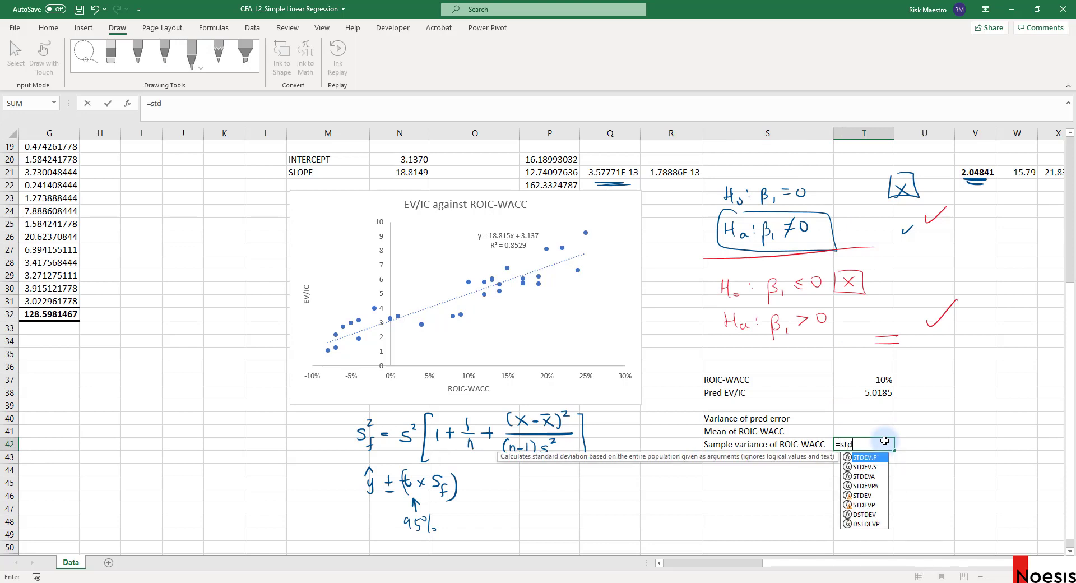
key(Down)
key(Down)
key(Tab)
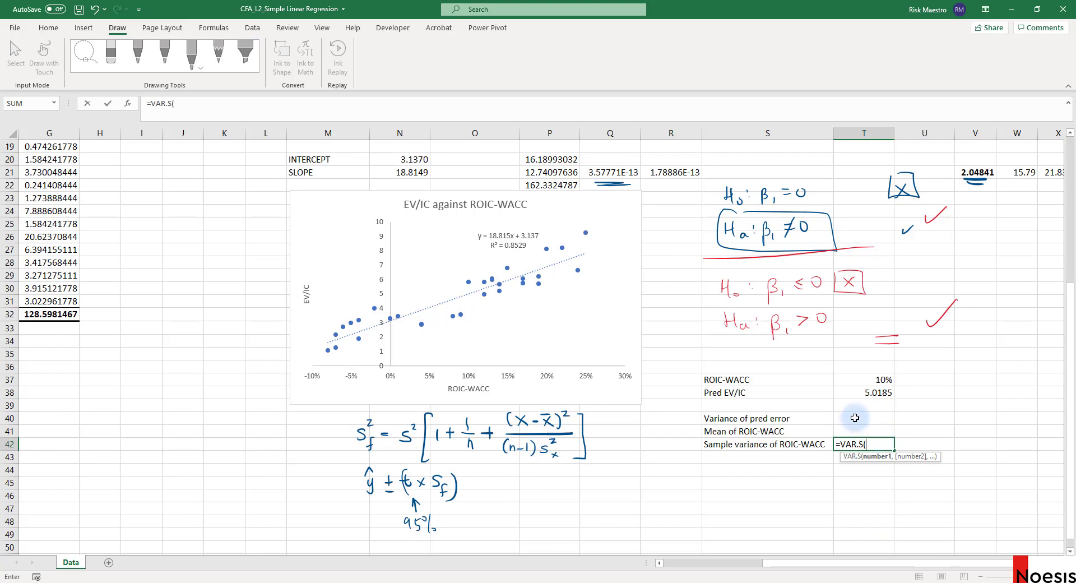
scroll(767, 199, up, 6)
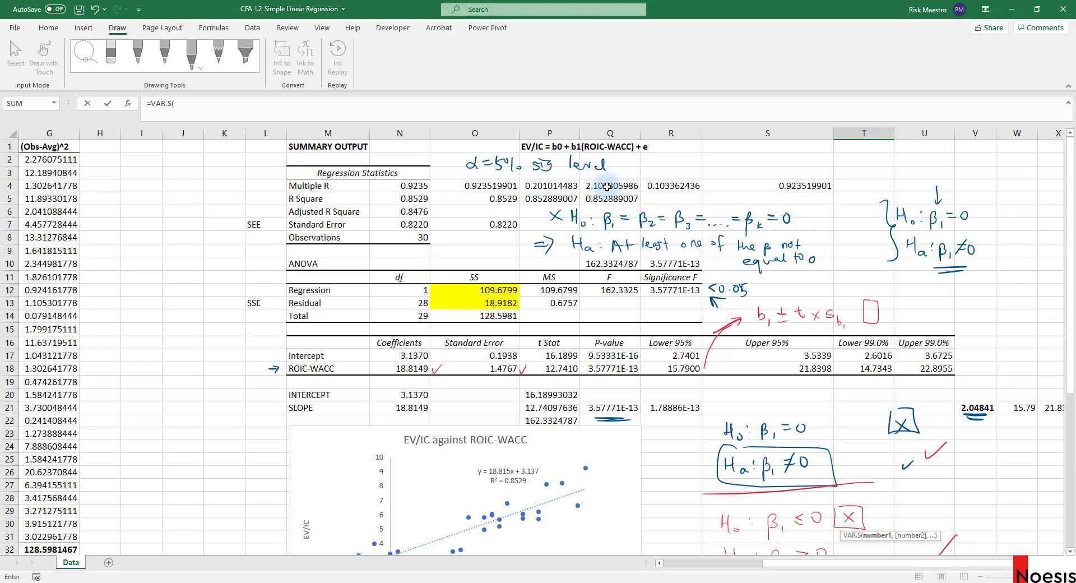
scroll(802, 415, down, 5)
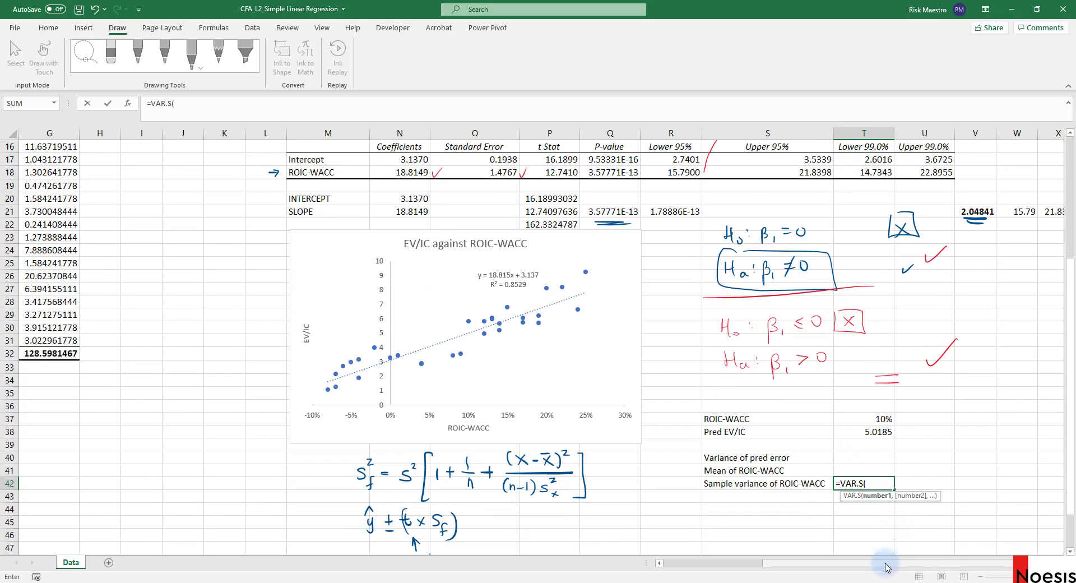
drag(824, 562, 512, 546)
scroll(78, 185, up, 5)
click(92, 163)
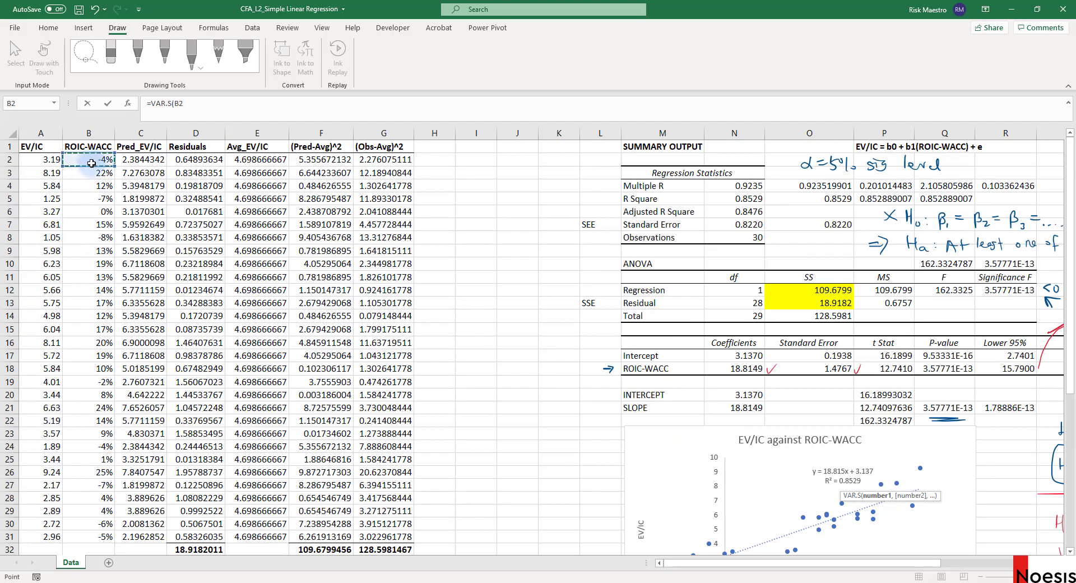
key(ctrl+shift+Down)
key(Return)
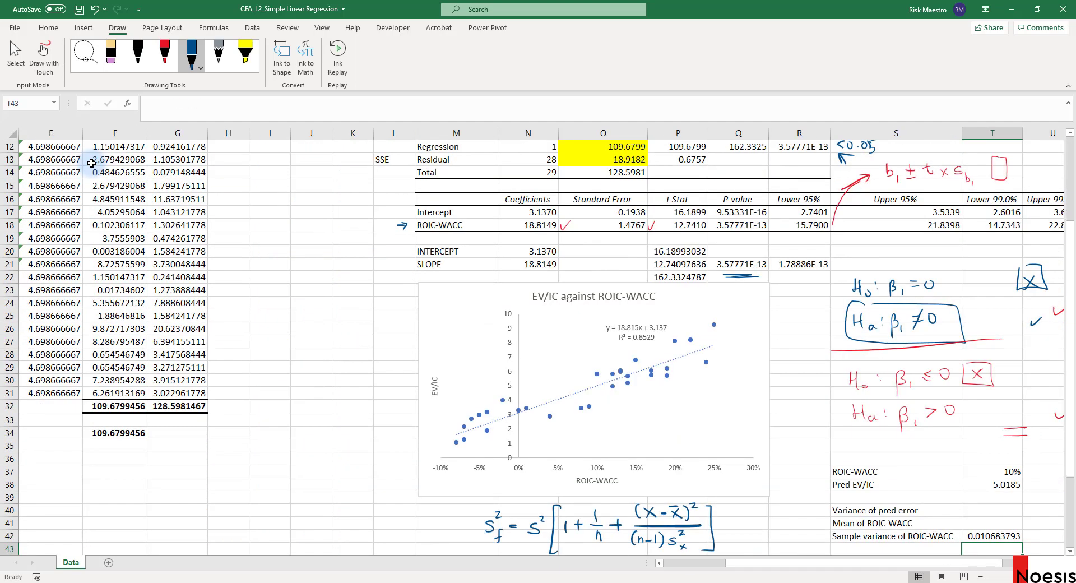
key(Return)
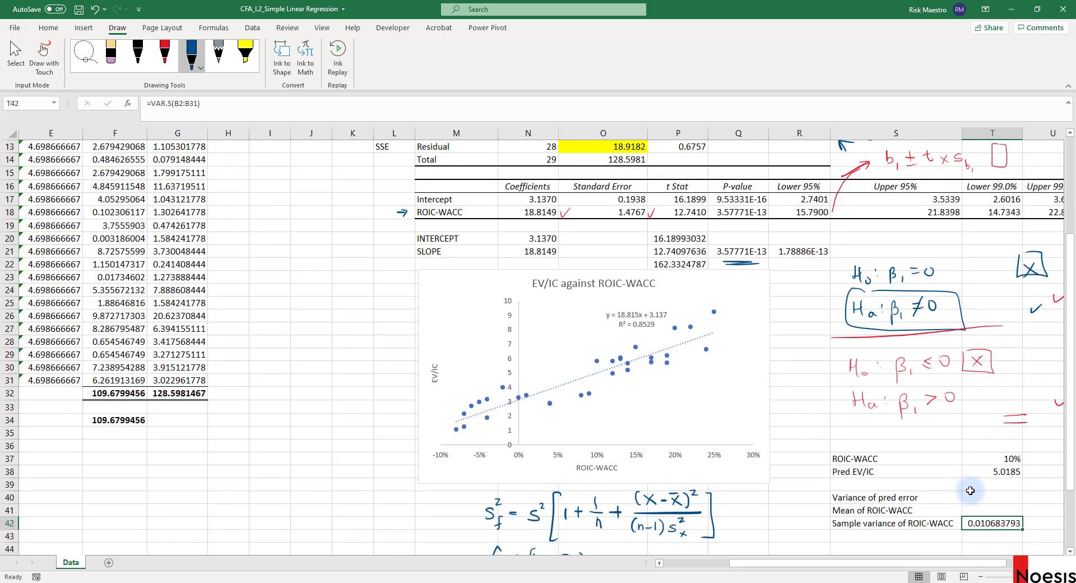
click(978, 521)
Calculate the mean of the ROIC-WACC data in T41 with AVERAGE over B2:B31
click(985, 508)
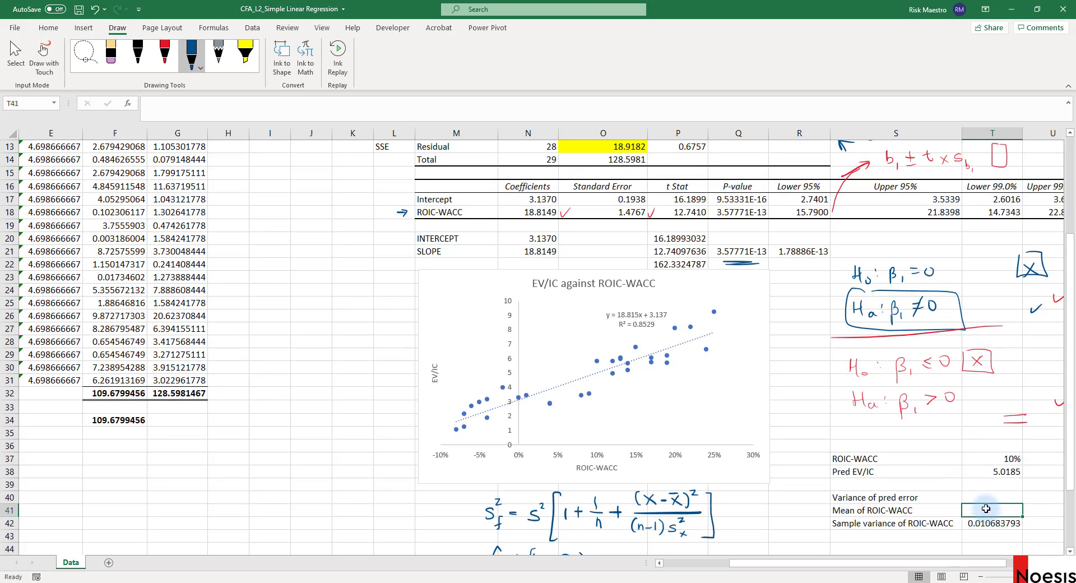
text(=avere)
key(Tab)
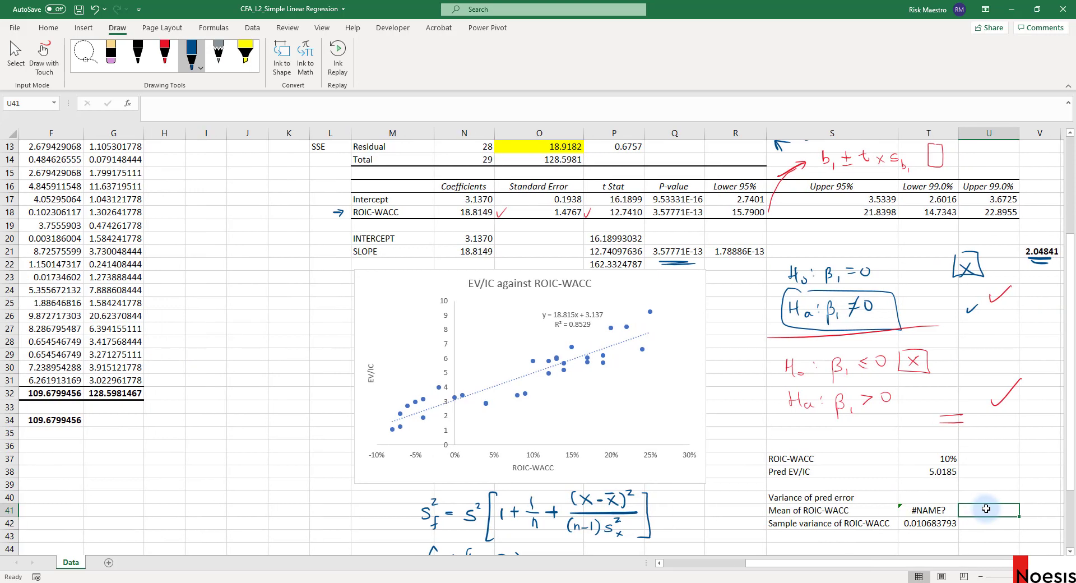
key(Left)
text(=average()
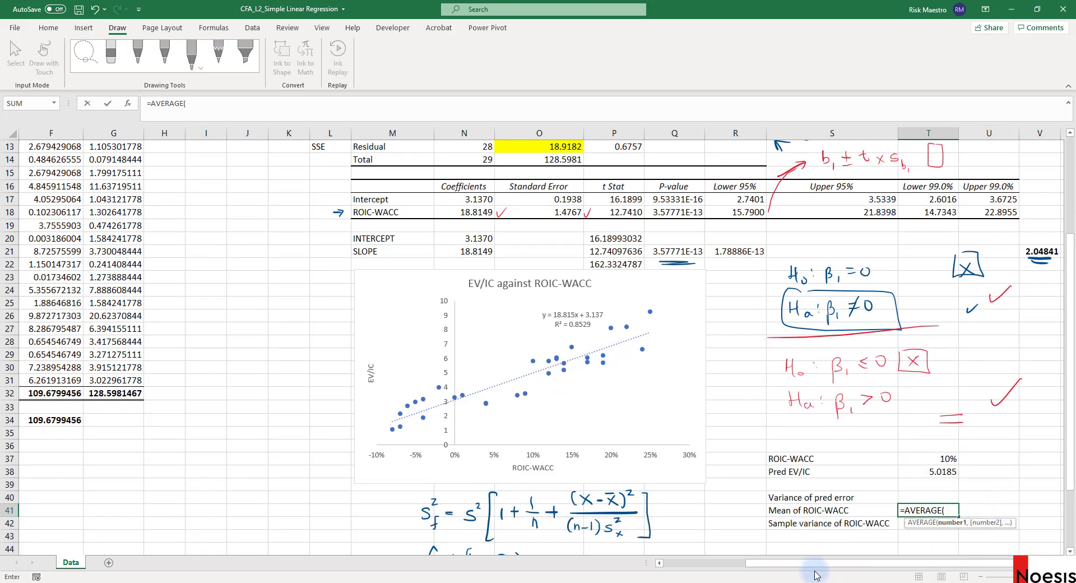
drag(816, 563, 726, 563)
scroll(171, 293, up, 4)
click(89, 163)
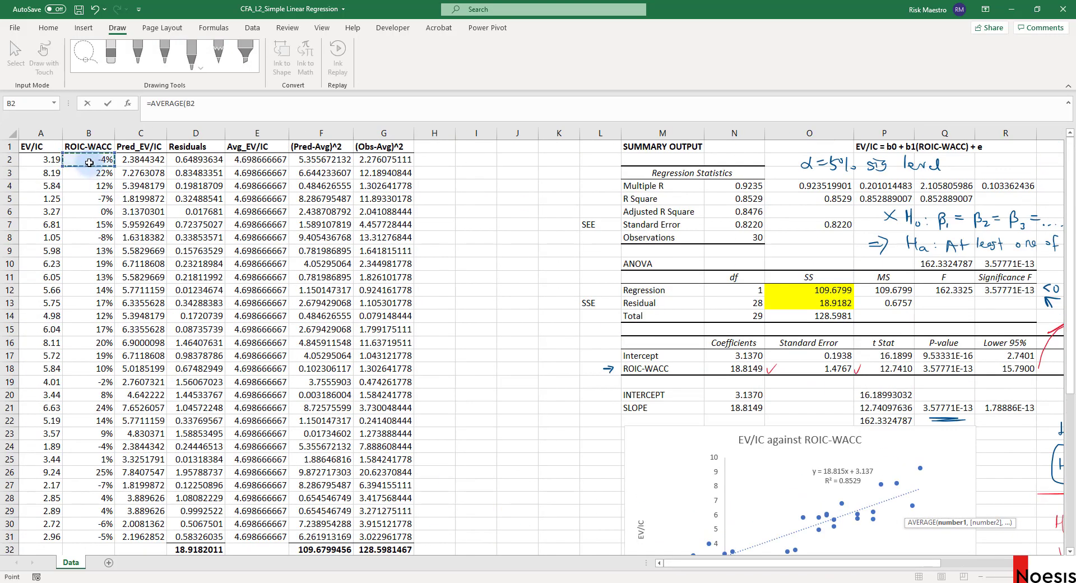
drag(89, 162, 87, 539)
key(Return)
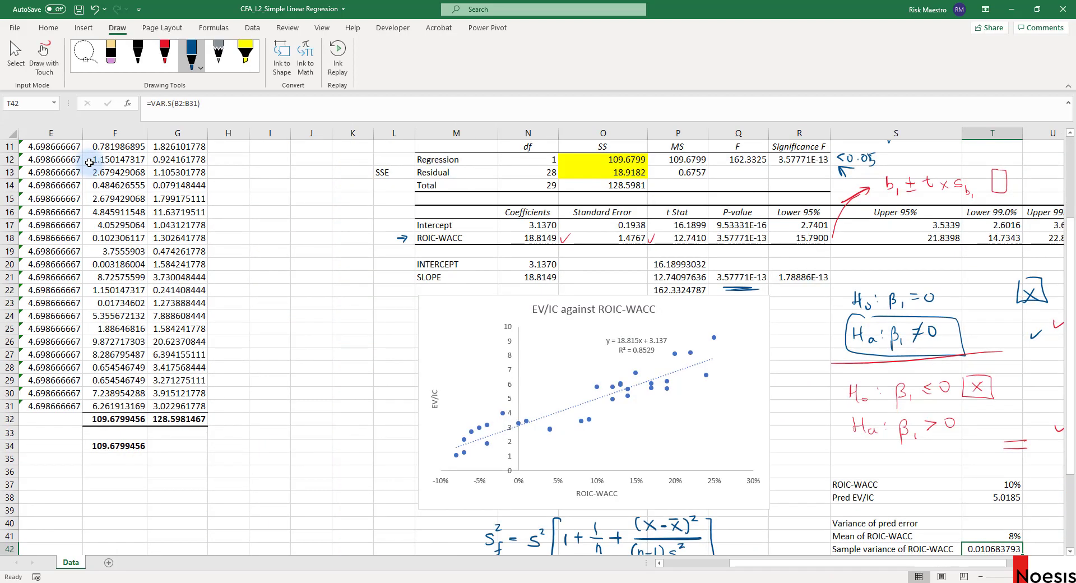
key(Up)
key(Up)
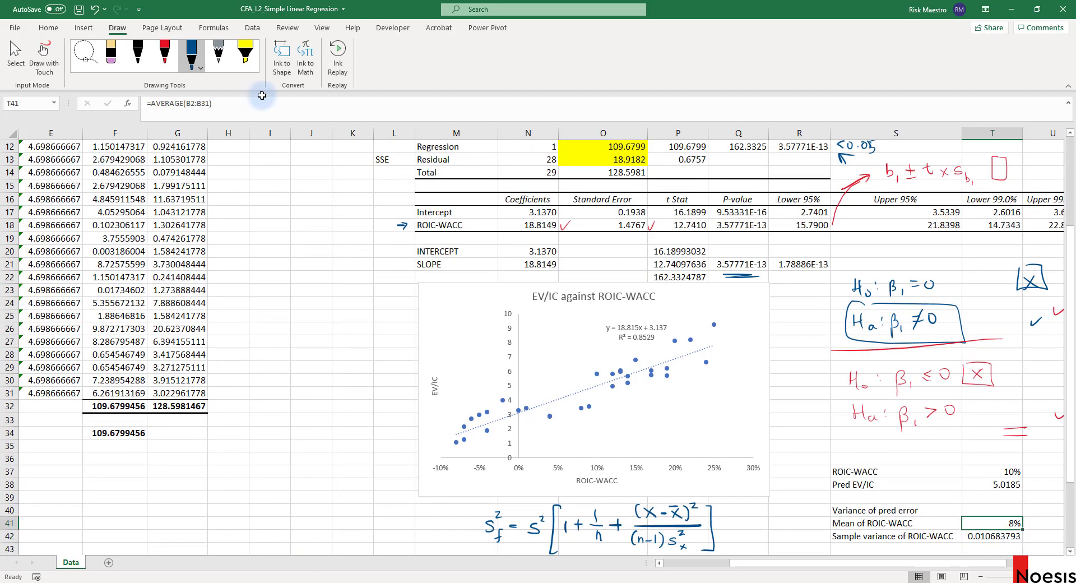
Begin the prediction error variance formula in T40 with the squared standard error and sample size term, =N7^2*(1+1/N8
scroll(738, 240, down, 2)
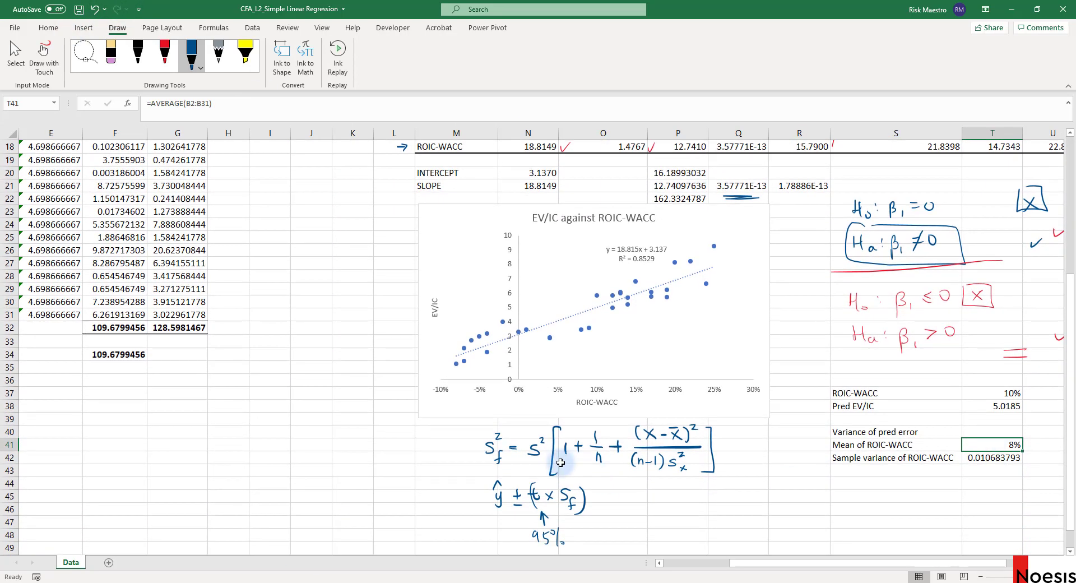
click(1012, 430)
text(=)
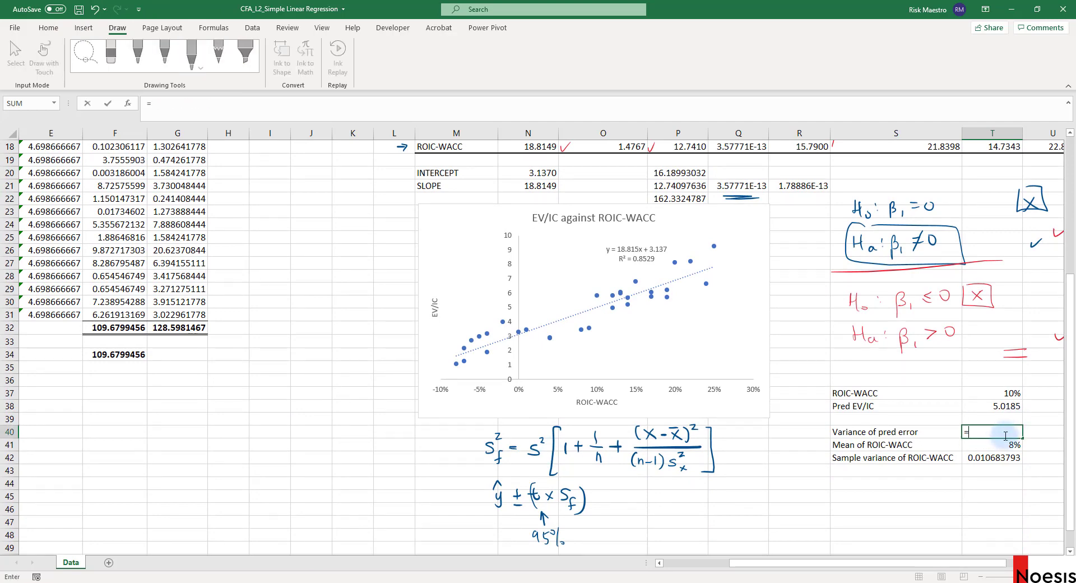
scroll(812, 336, up, 6)
click(512, 225)
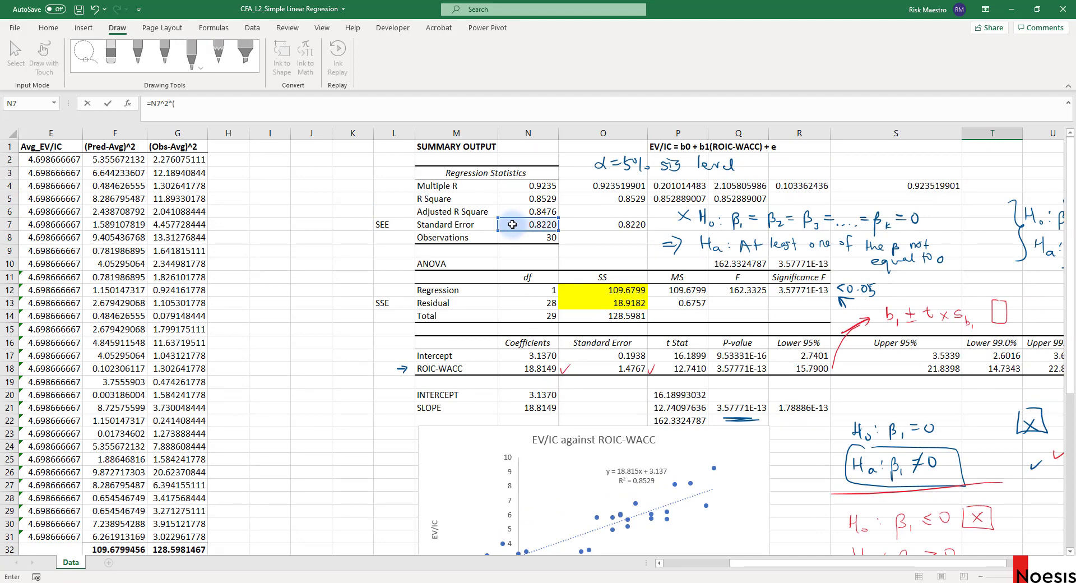
scroll(923, 334, down, 5)
text(^2*()
scroll(923, 338, down, 2)
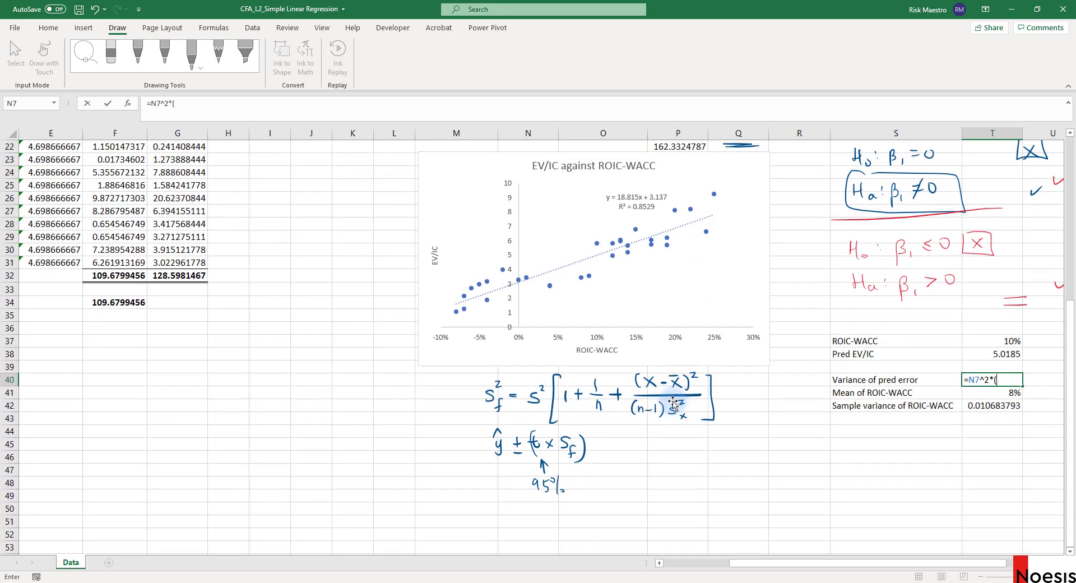
text(1+1/)
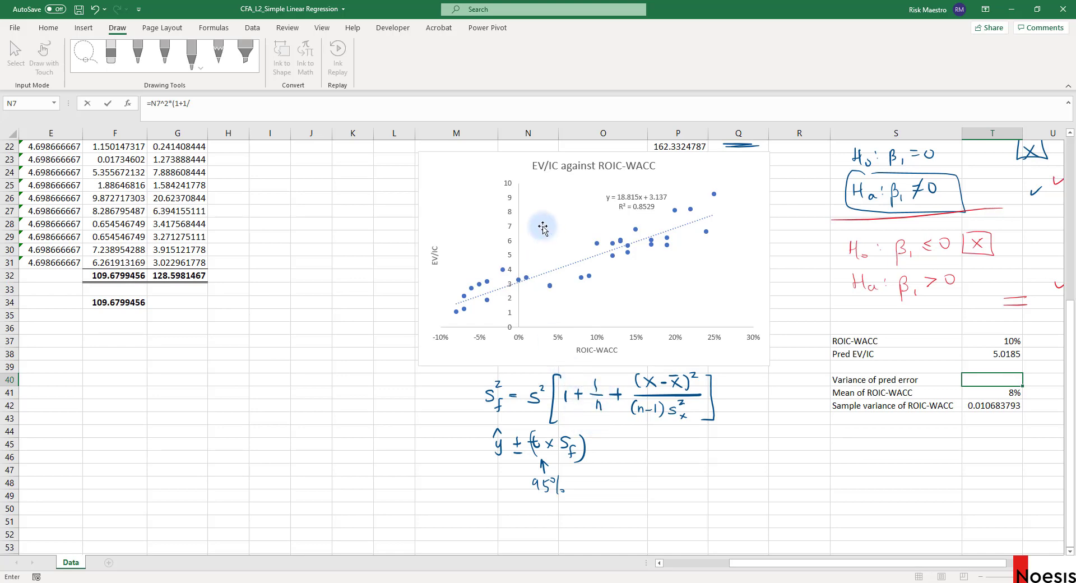
scroll(542, 227, up, 5)
click(532, 159)
scroll(779, 314, down, 4)
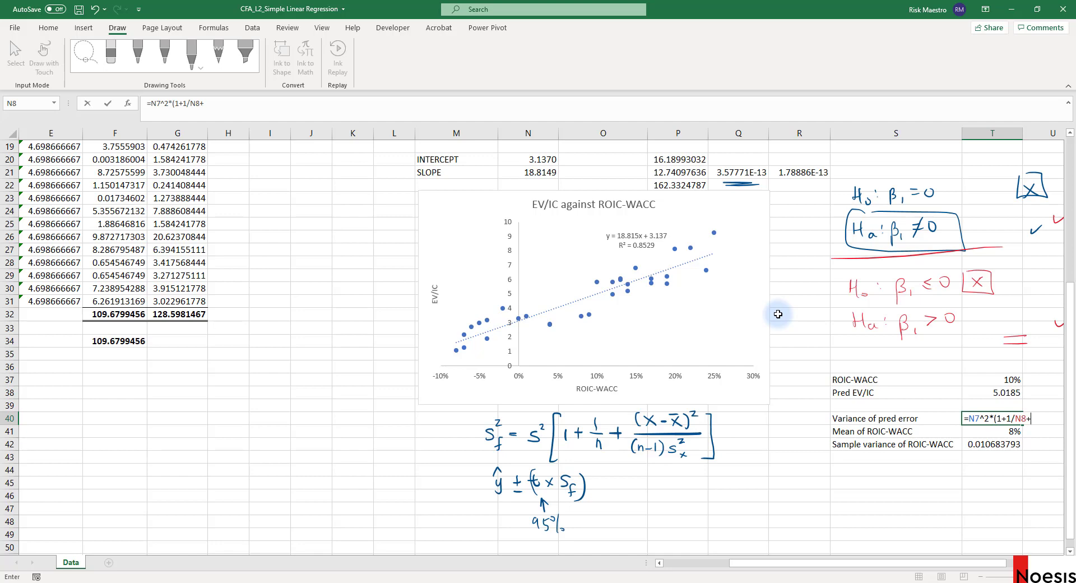
Complete the T40 variance formula by adding the term (T37-T41)^2/(N14*T42) and closing the bracket
text(+()
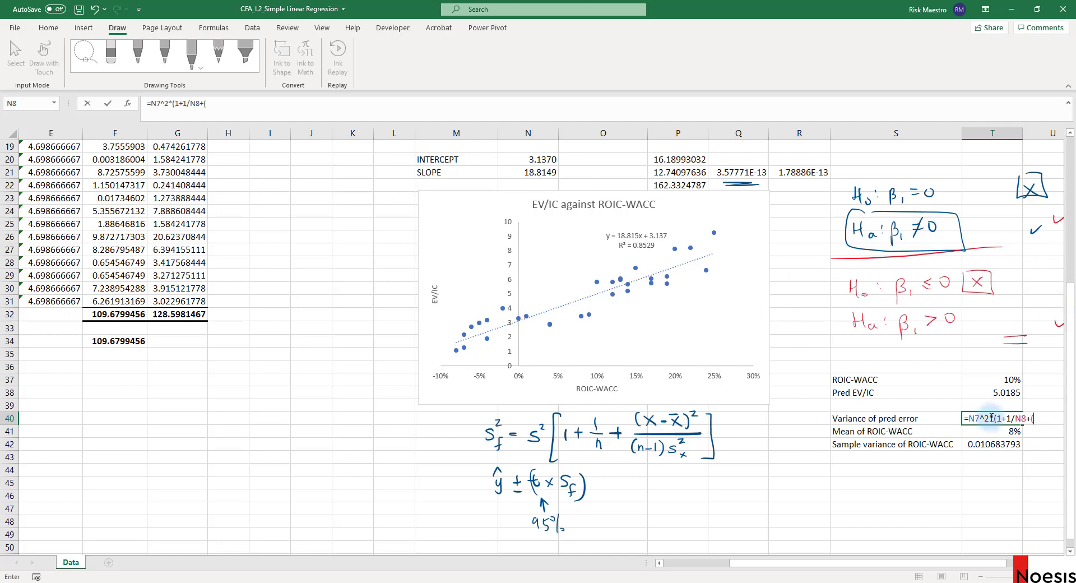
click(1004, 379)
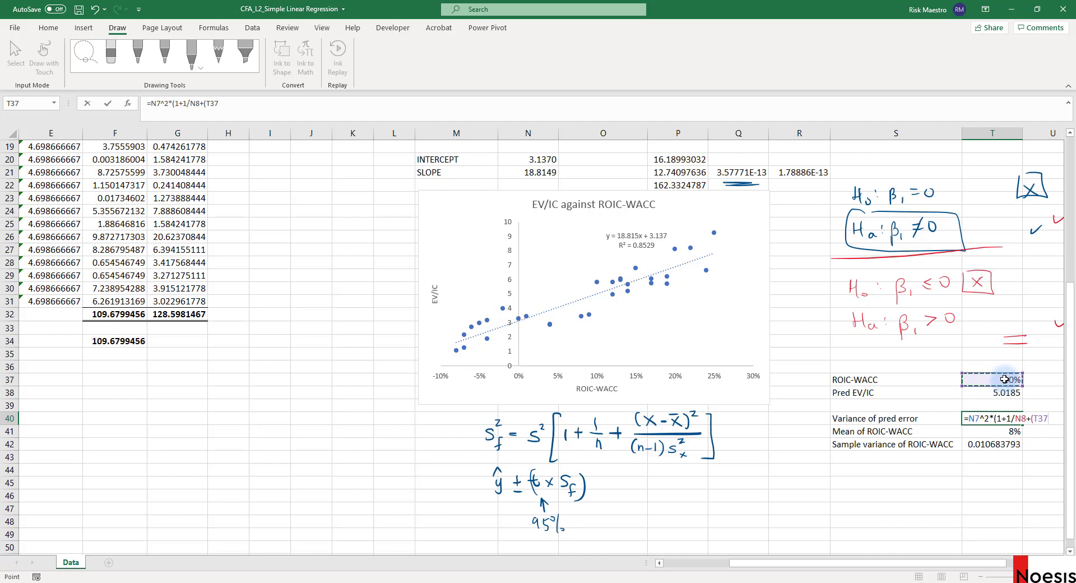
text(-)
click(994, 431)
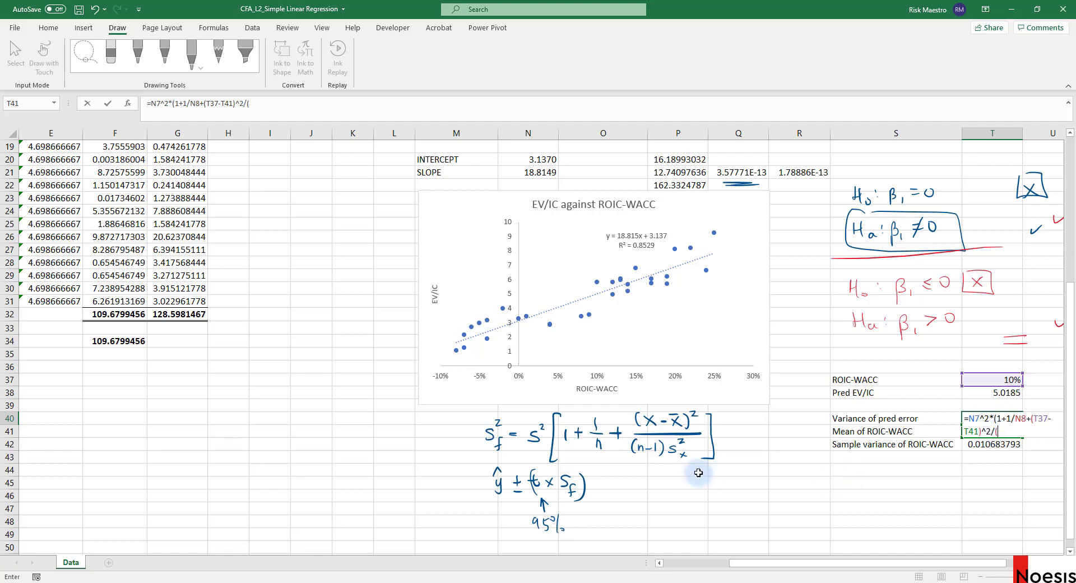
scroll(539, 277, up, 5)
click(539, 277)
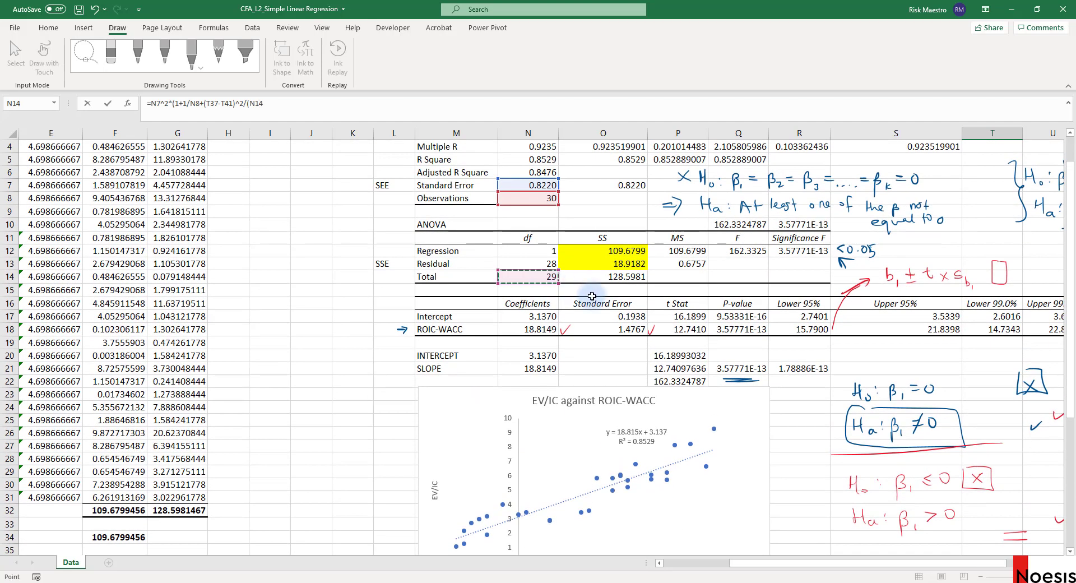
scroll(639, 330, down, 5)
scroll(737, 399, down, 1)
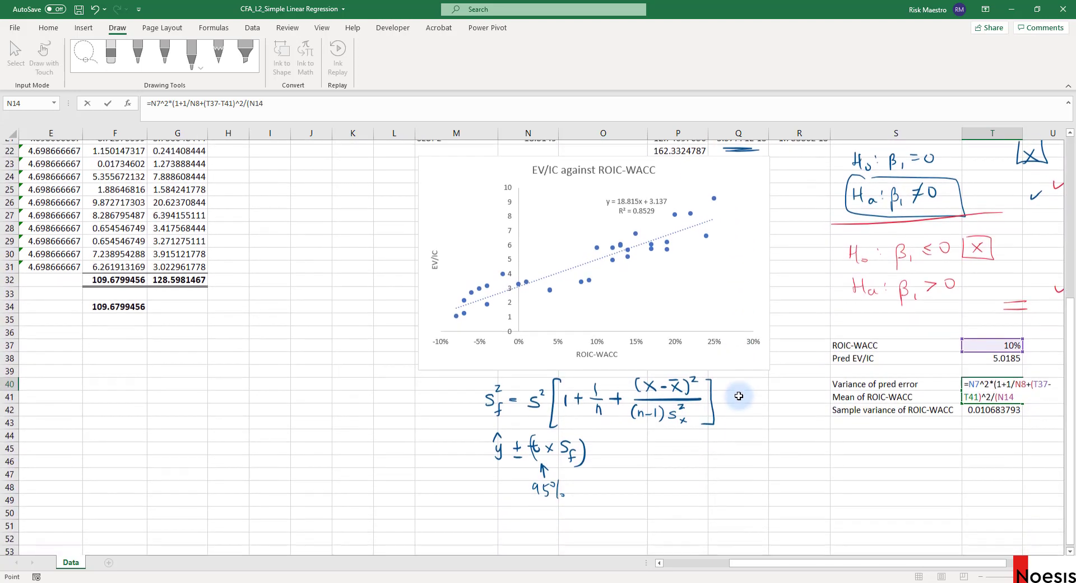
text(*)
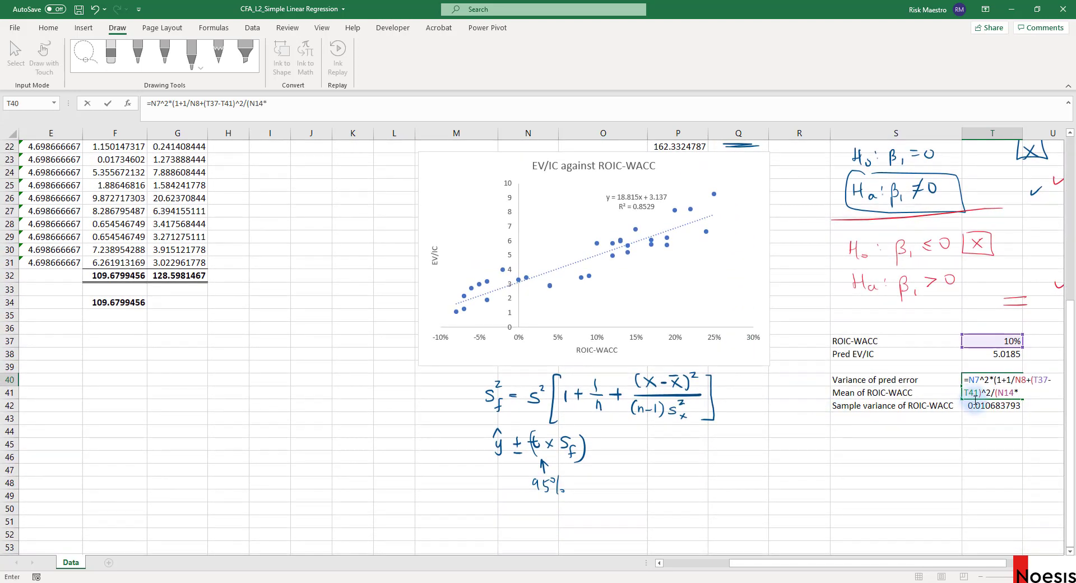
click(995, 405)
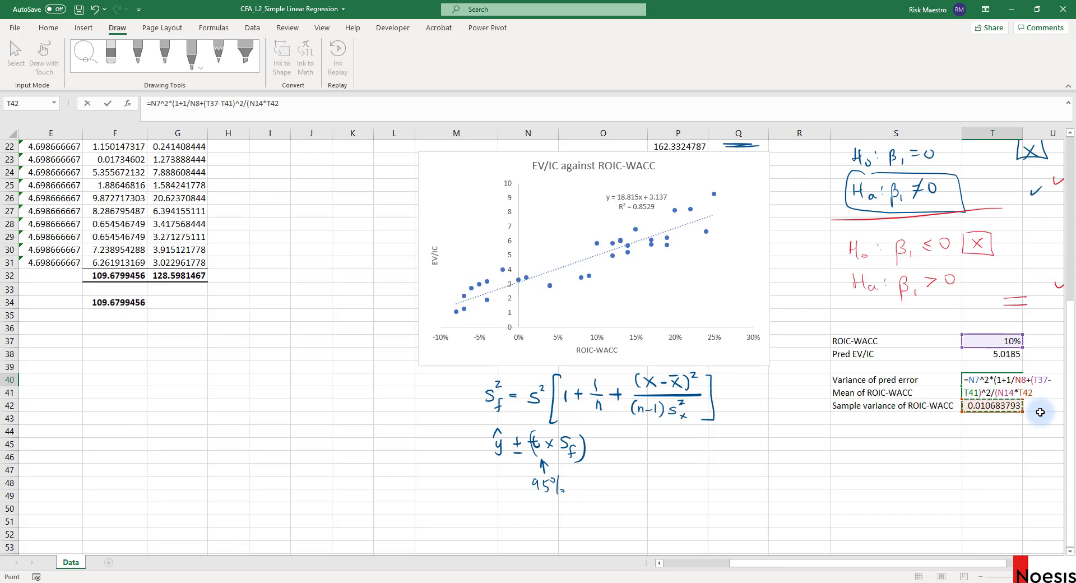
text())
key(ctrl+Return)
Add the label 95% prediction interval in S44, below the sample variance row
key(Down)
key(Down)
key(Down)
key(Down)
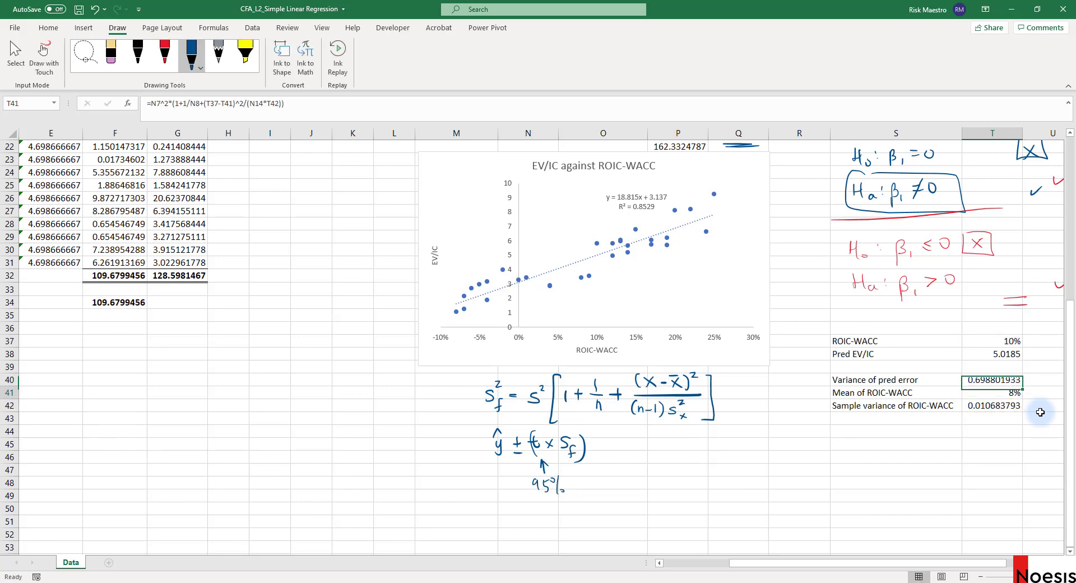
key(Left)
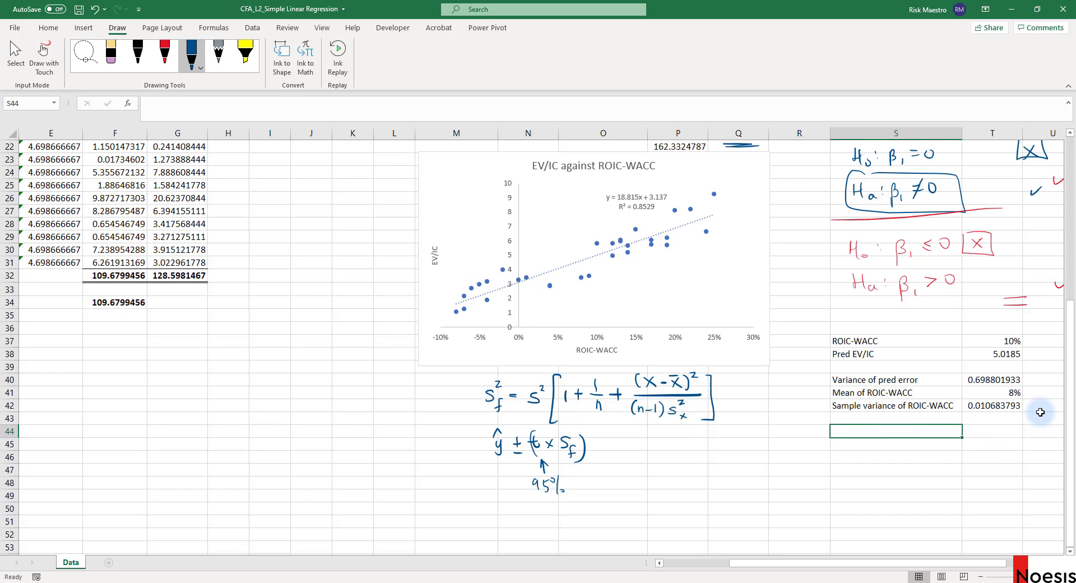
text(Pre)
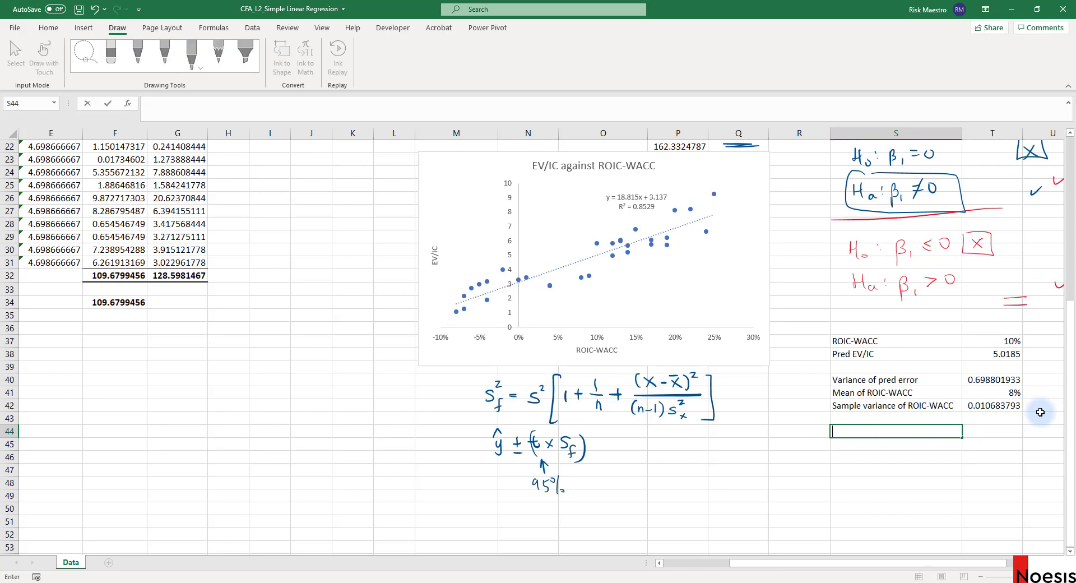
text(95% prediction interval)
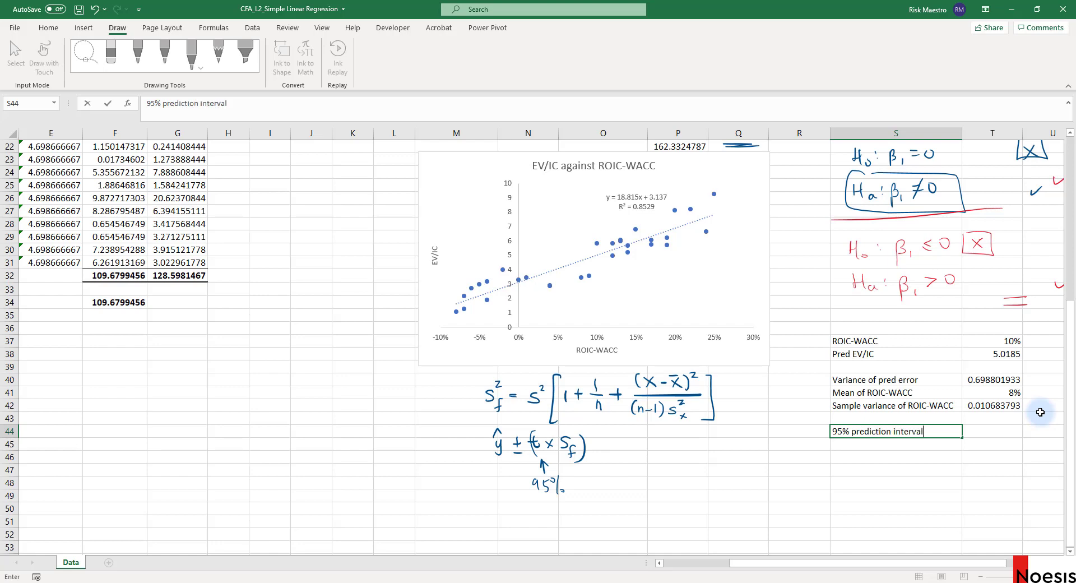
key(Tab)
scroll(1040, 412, right, 1)
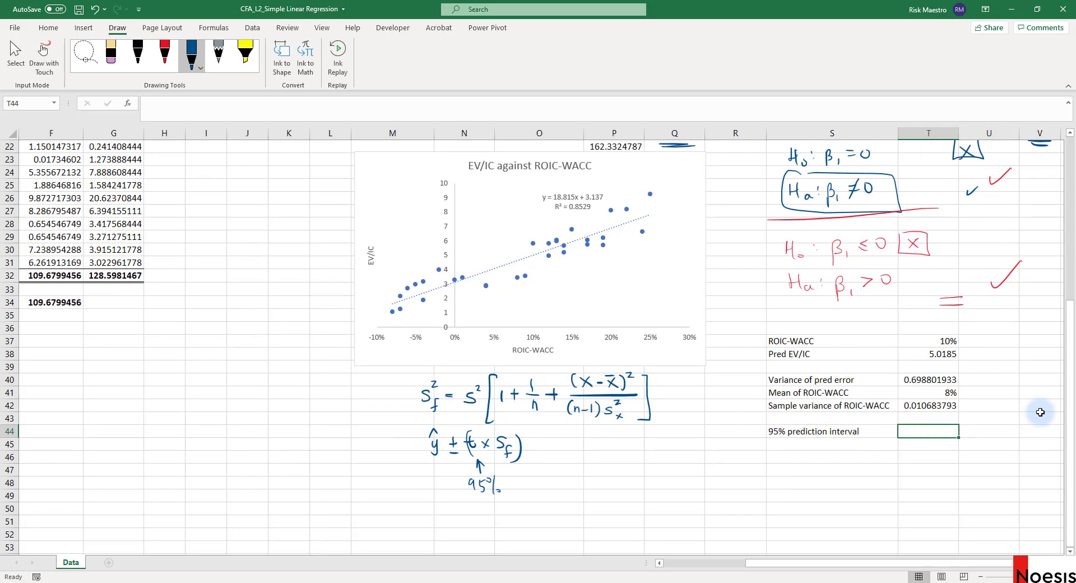
Add the row labels Lower in S45 and Upper in S46 beneath the 95% prediction interval heading
key(Left)
key(Down)
text(Lower)
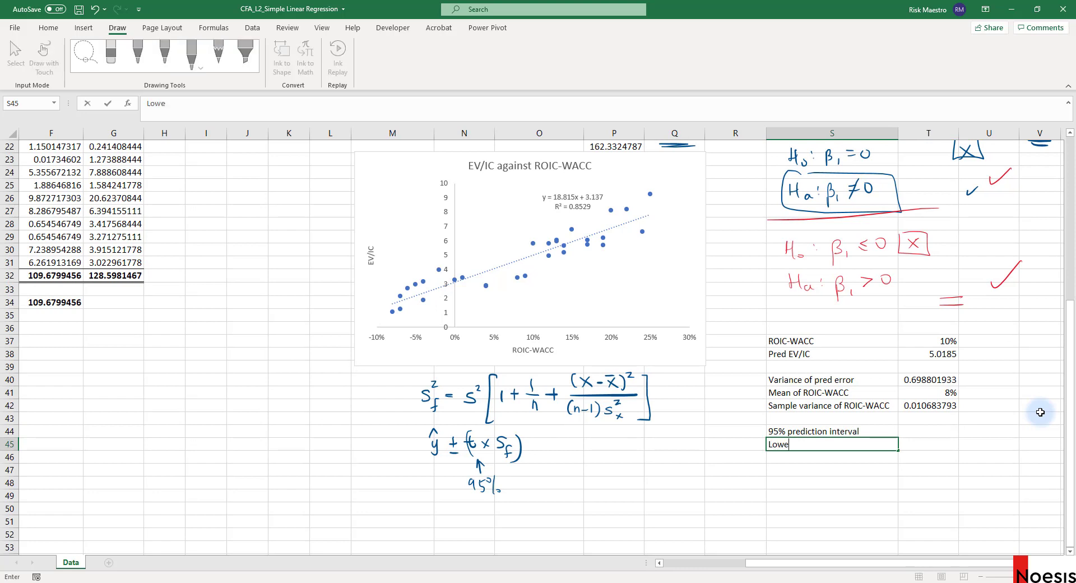
key(Return)
text(Upper)
key(Return)
Right-align the Lower and Upper labels in S45:S46
key(Up)
key(Up)
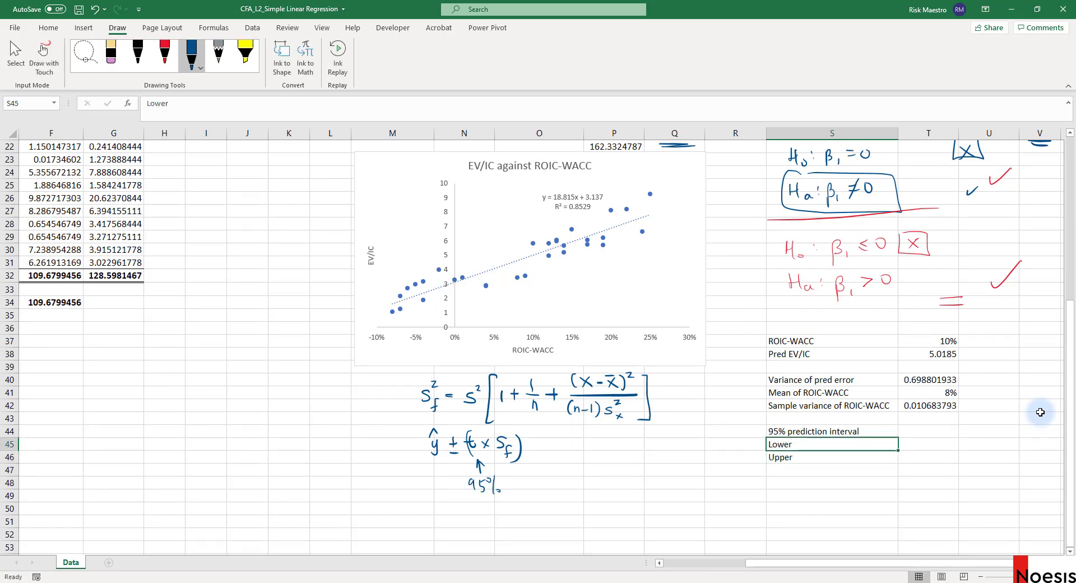
key(shift+Down)
click(48, 27)
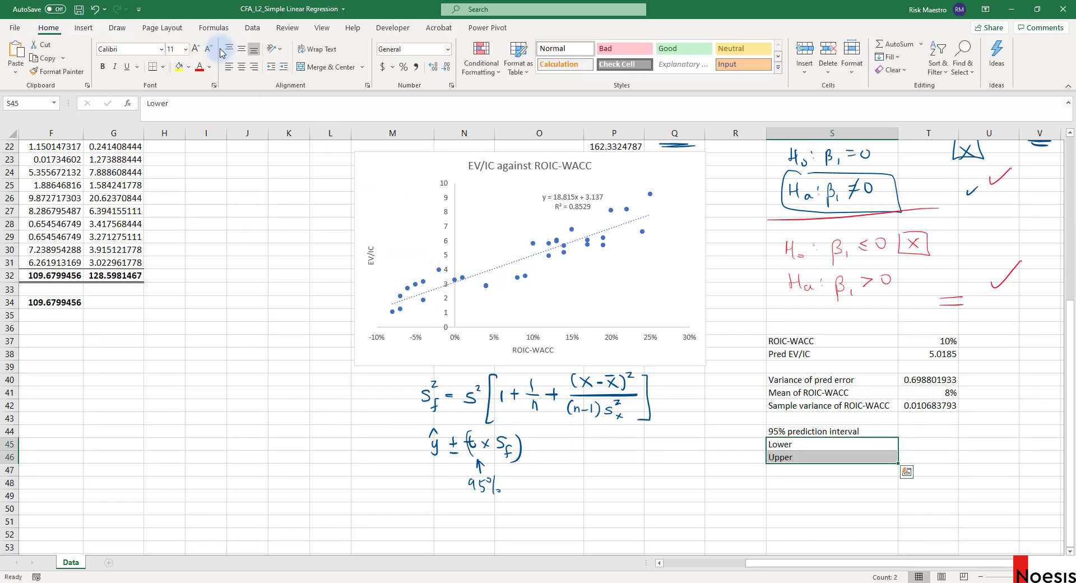
click(254, 67)
Begin the lower bound formula in T45 with the predicted EV/IC as an absolute reference, =$T$38-
click(928, 444)
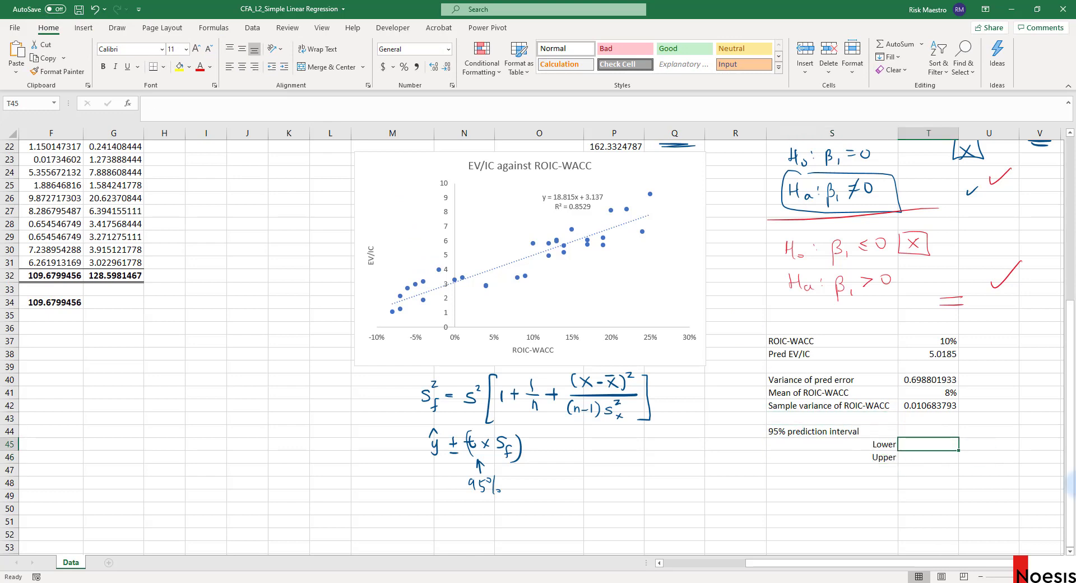
text(=)
key(Up)
key(Up)
key(Up)
key(Up)
key(Up)
key(Up)
key(Up)
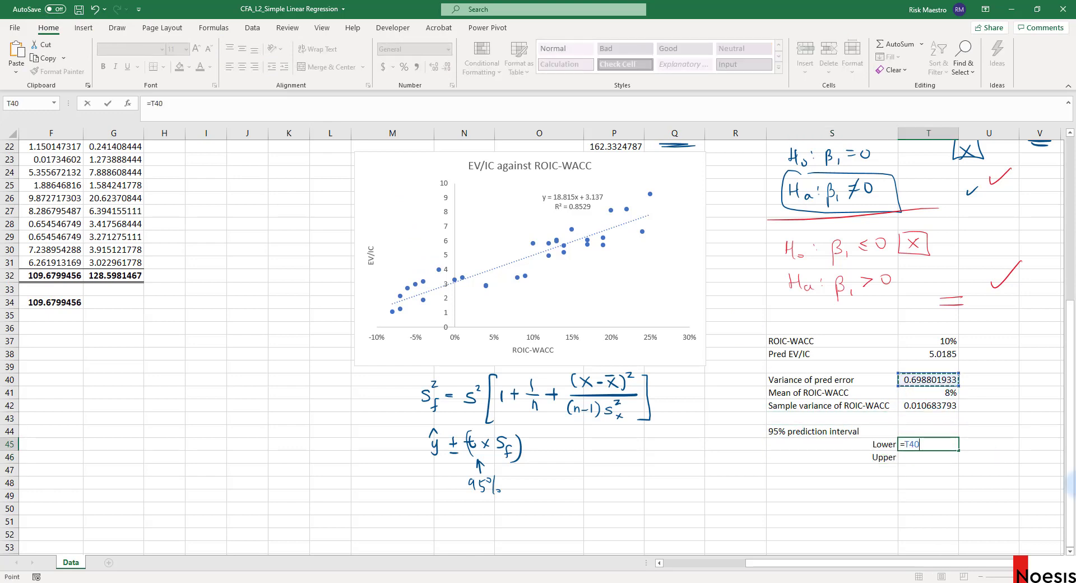
key(F4)
text(-)
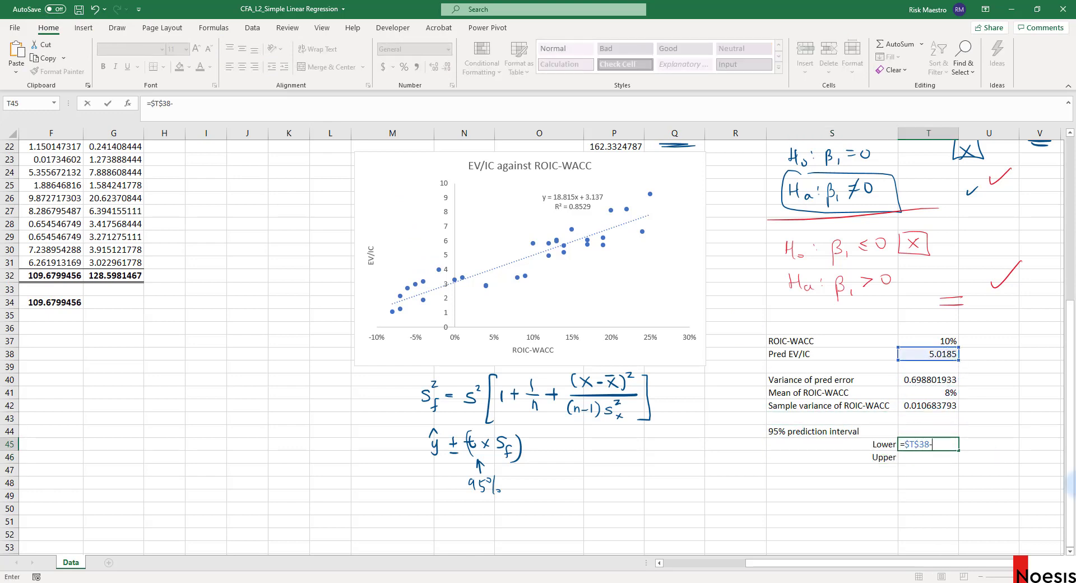
Complete the T45 formula by subtracting the critical t-value times the square root of the prediction error variance, $V$21*SQRT($T$40)
scroll(889, 298, up, 2)
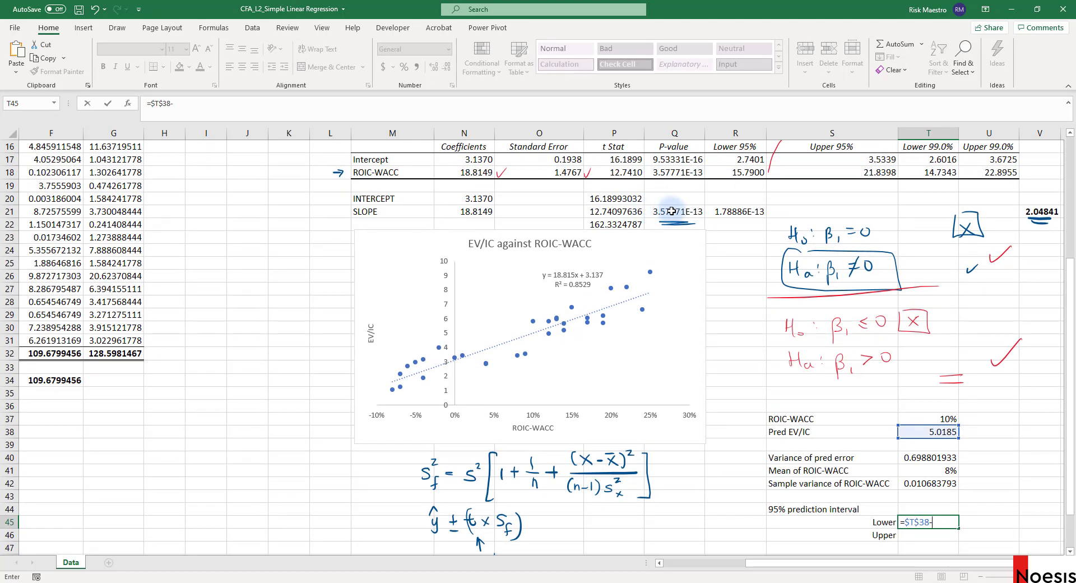
click(1040, 212)
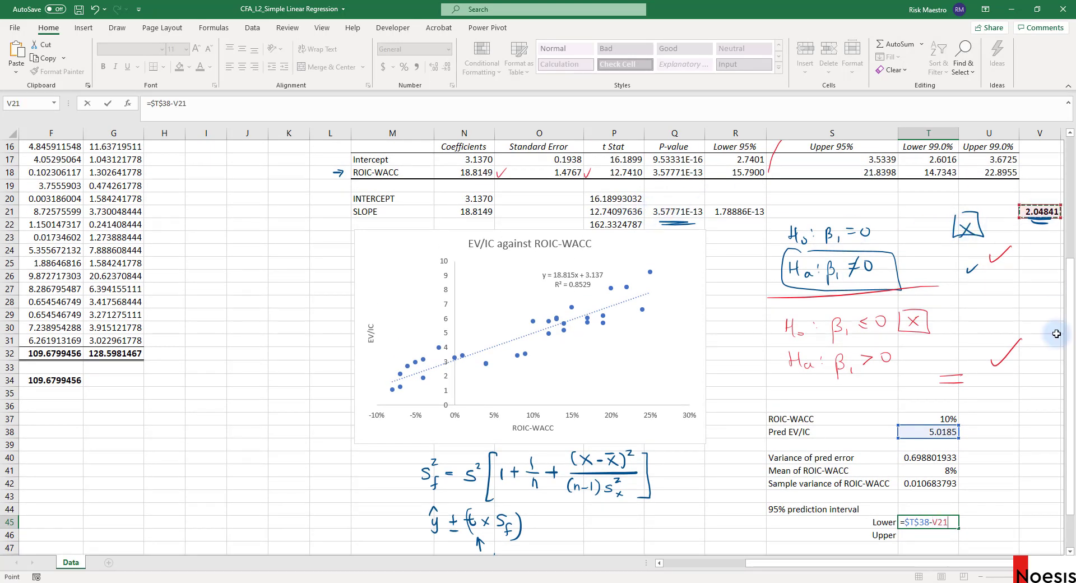
drag(941, 564, 969, 564)
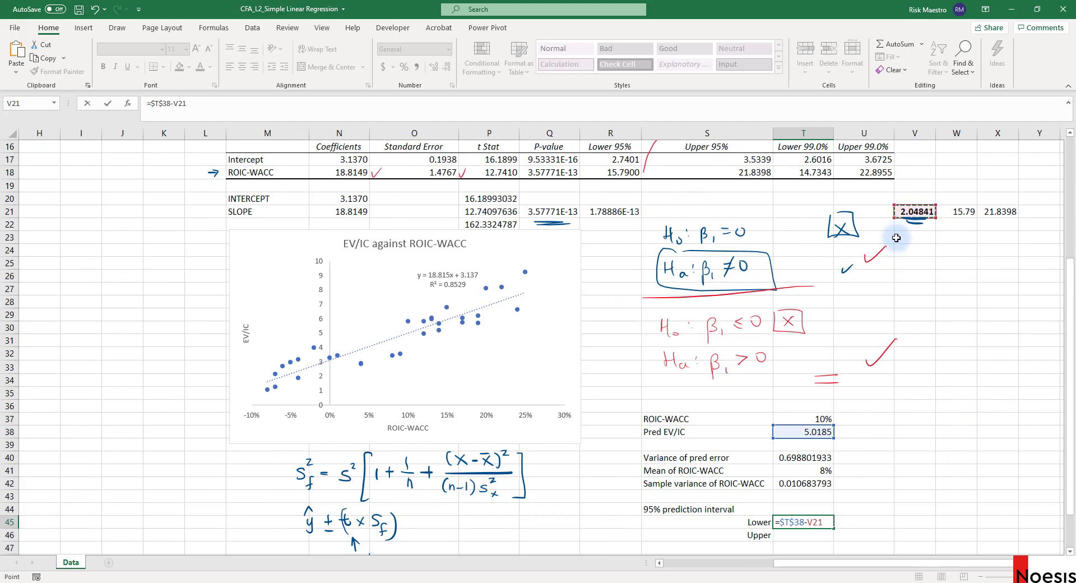
scroll(896, 224, down, 3)
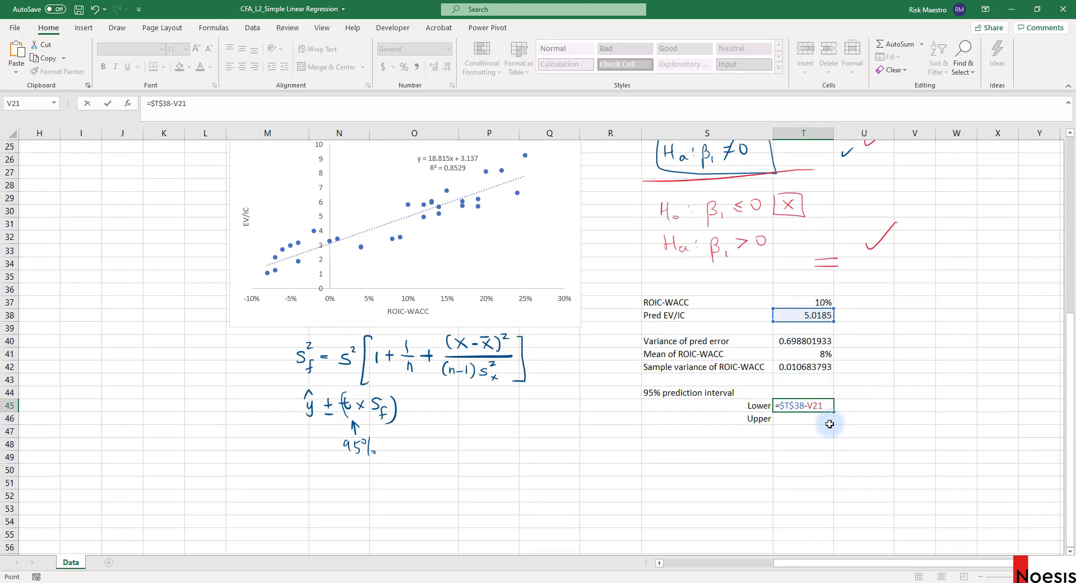
key(F4)
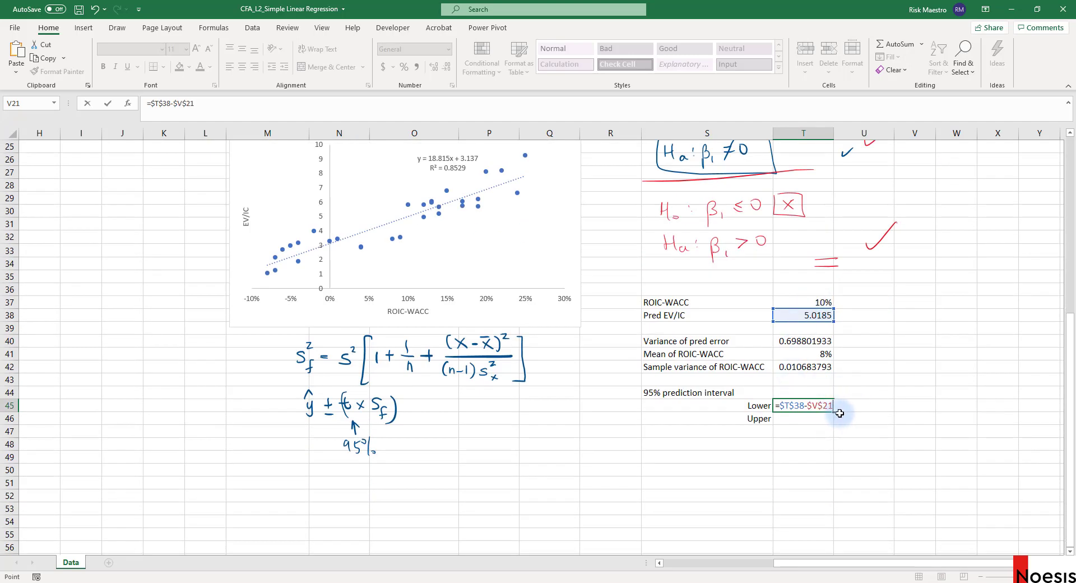
text(*)
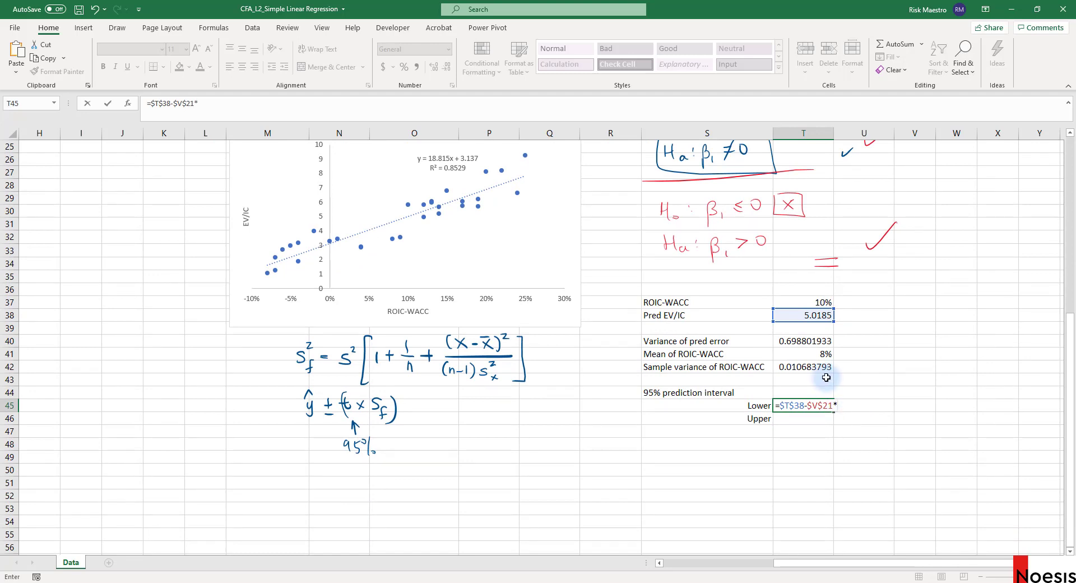
text(SQRT()
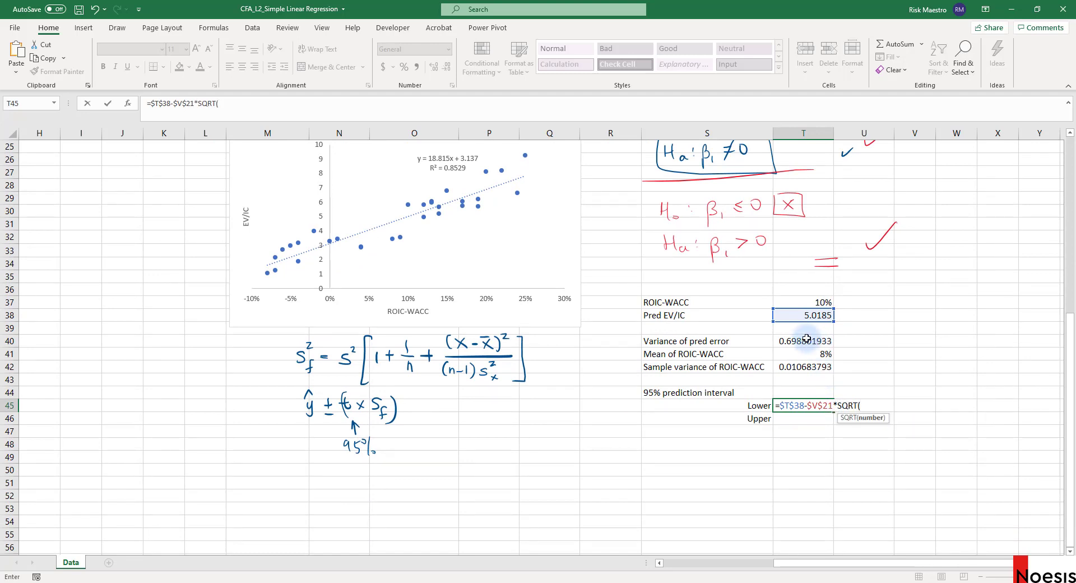
click(806, 339)
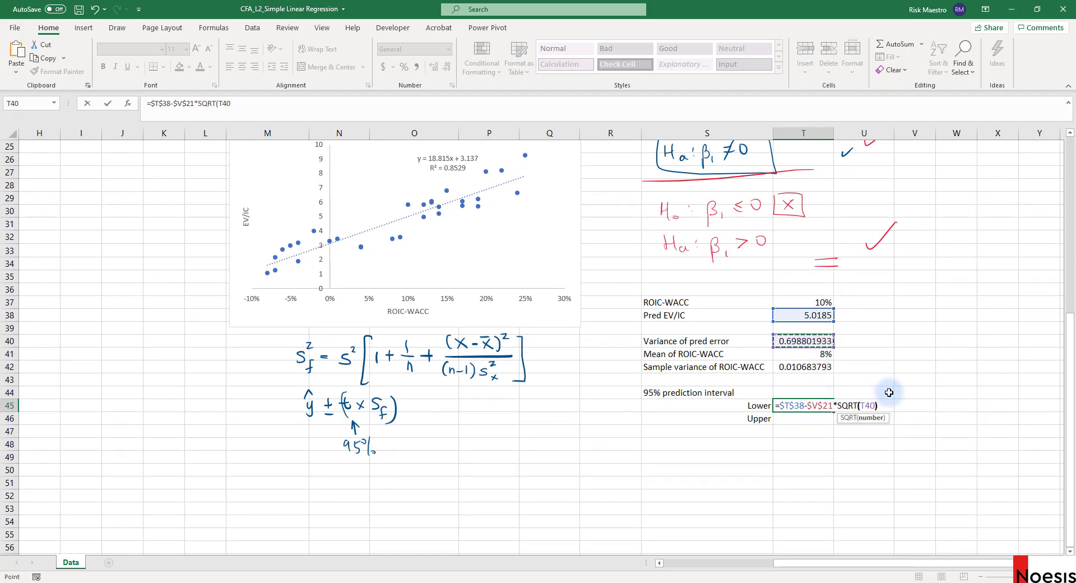
text())
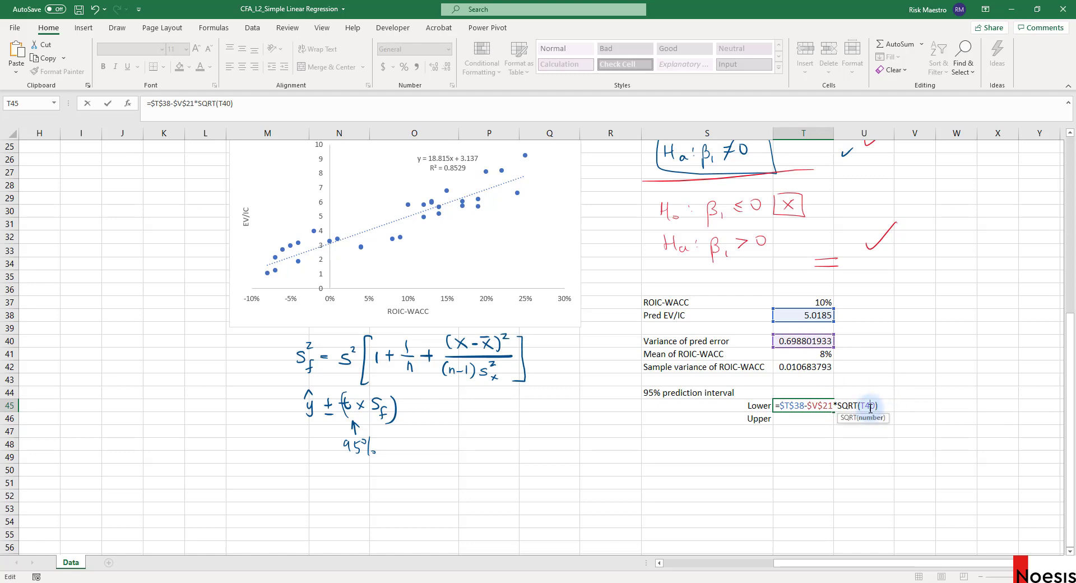
key(Return)
Copy the lower bound formula down to T46 and change its minus to a plus for the upper bound
drag(804, 403, 804, 416)
key(ctrl+d)
click(802, 418)
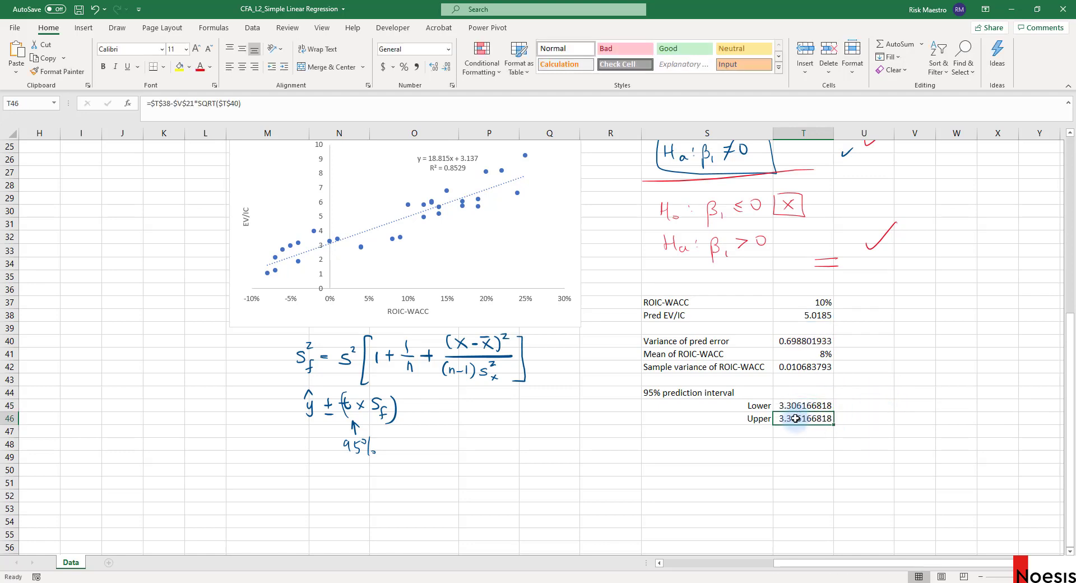
click(171, 103)
text(+)
key(Return)
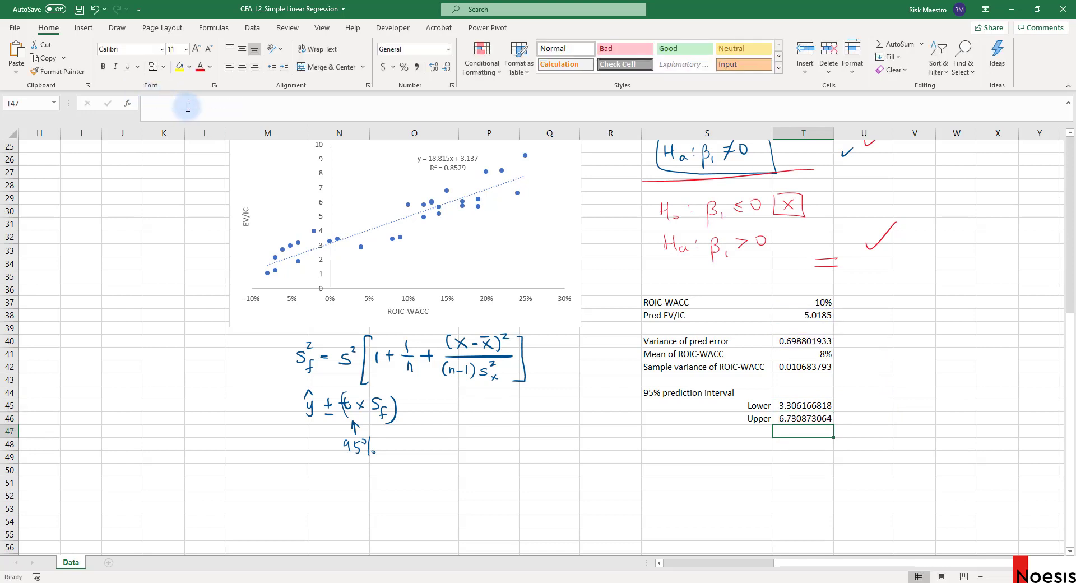
Review the prediction interval bounds in T45:T46, the regression summary output and the EV/IC scatter chart
click(786, 407)
drag(786, 416, 787, 418)
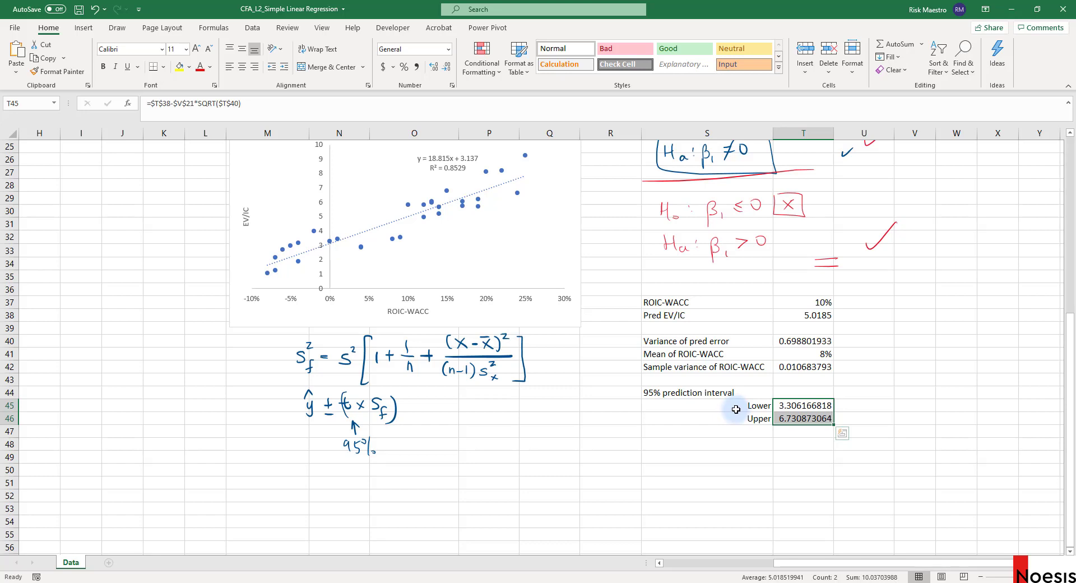
click(868, 416)
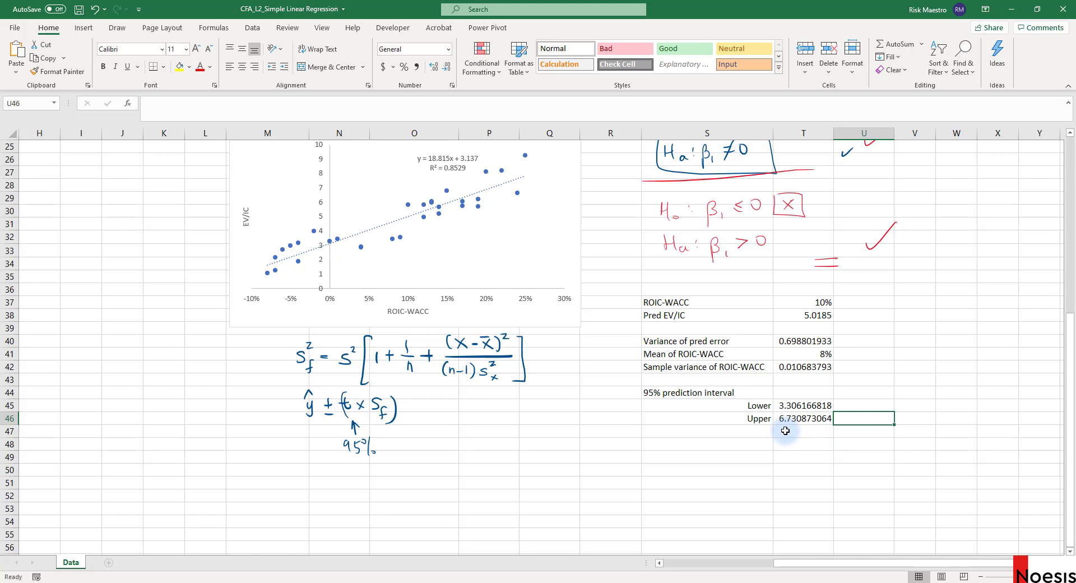
scroll(785, 431, up, 8)
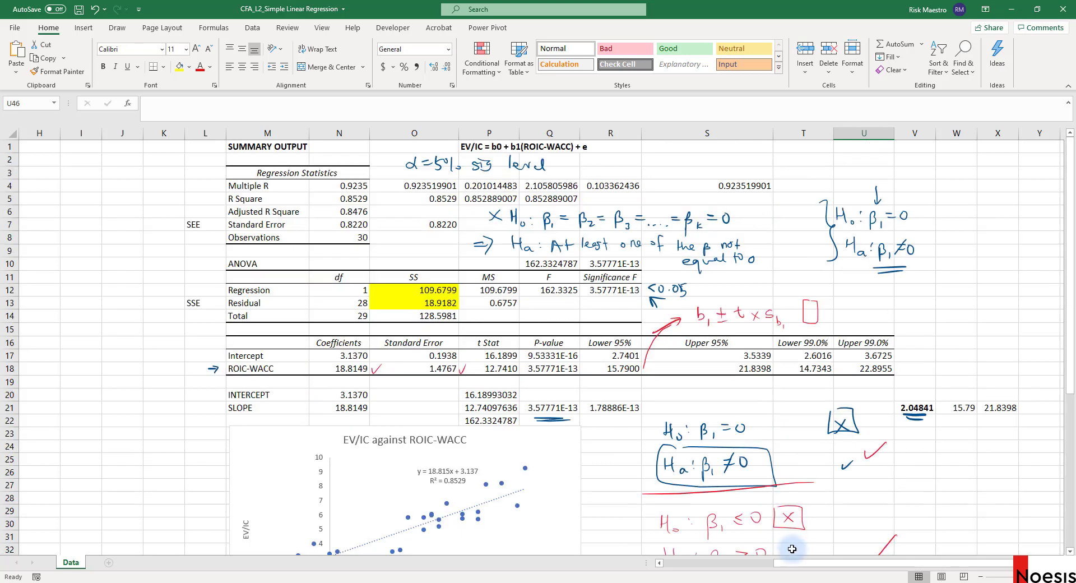
drag(795, 565, 735, 565)
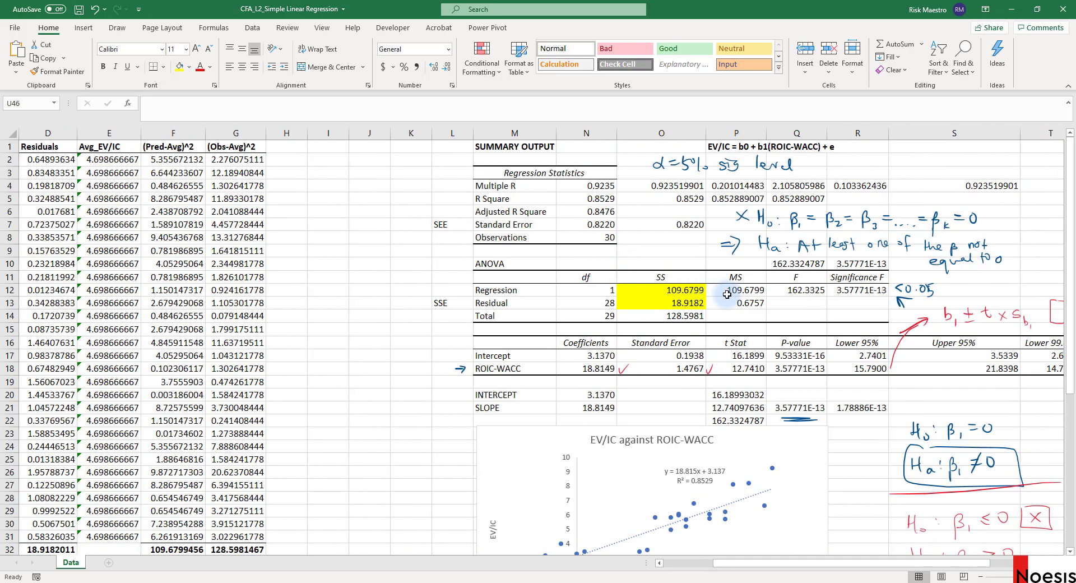
scroll(781, 340, down, 3)
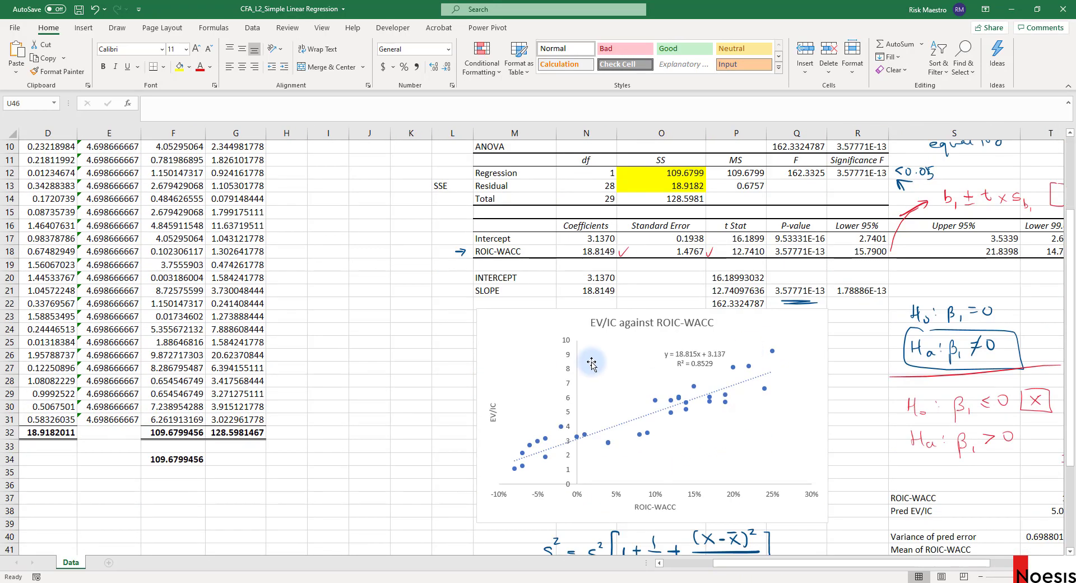
scroll(860, 429, up, 3)
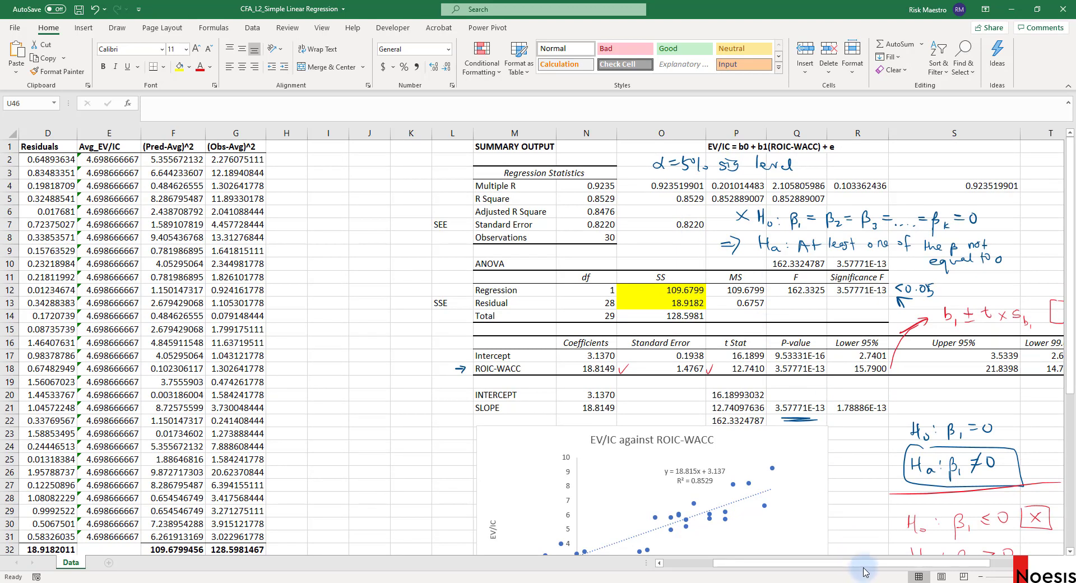
drag(870, 563, 921, 565)
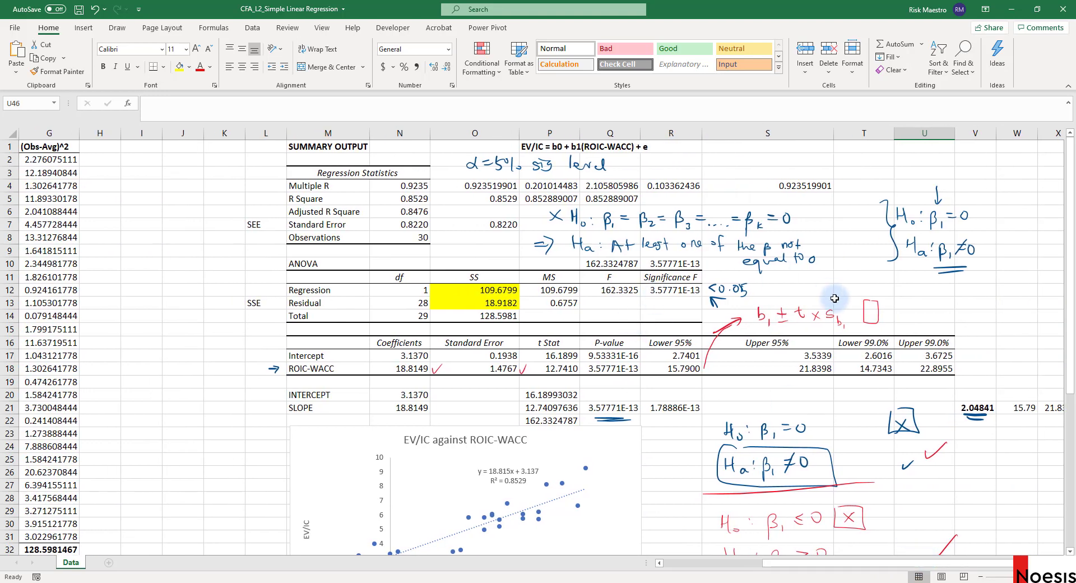
scroll(784, 280, down, 1)
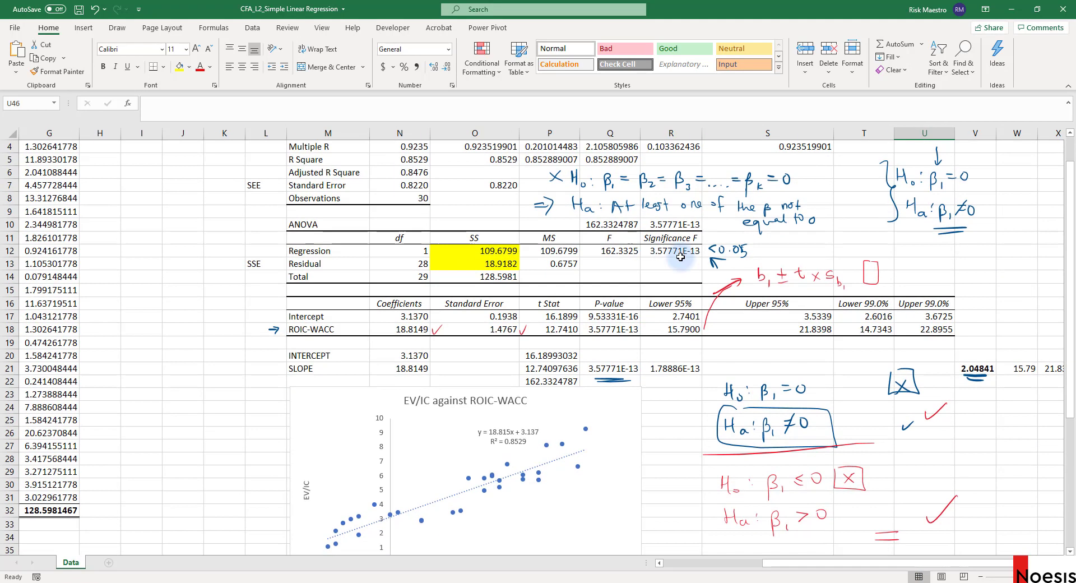
Compare the ANOVA Significance F in R12 with the ROIC-WACC slope's p-value in Q18
click(669, 250)
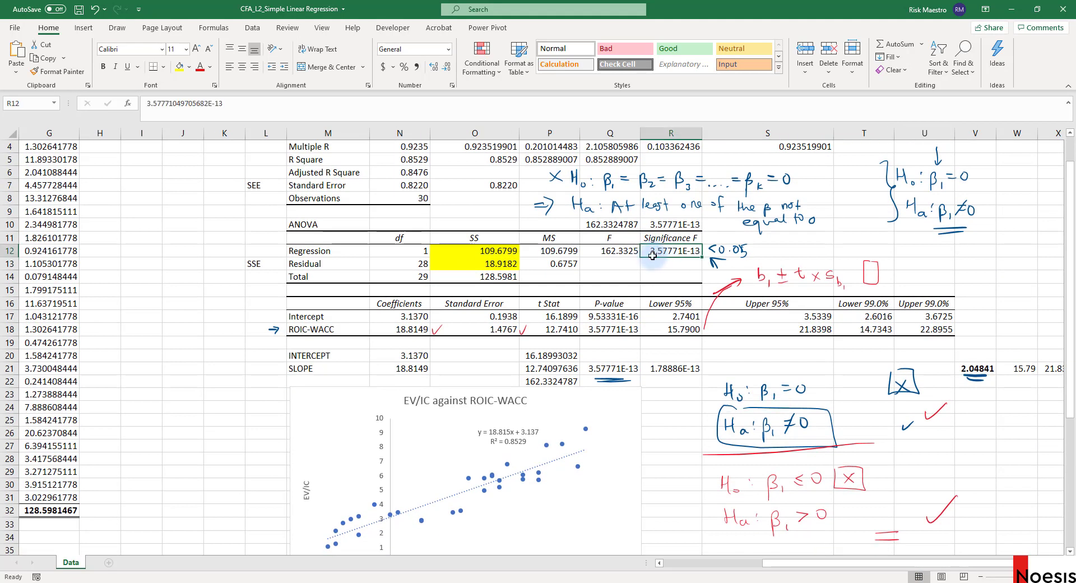
click(614, 328)
click(668, 250)
click(616, 329)
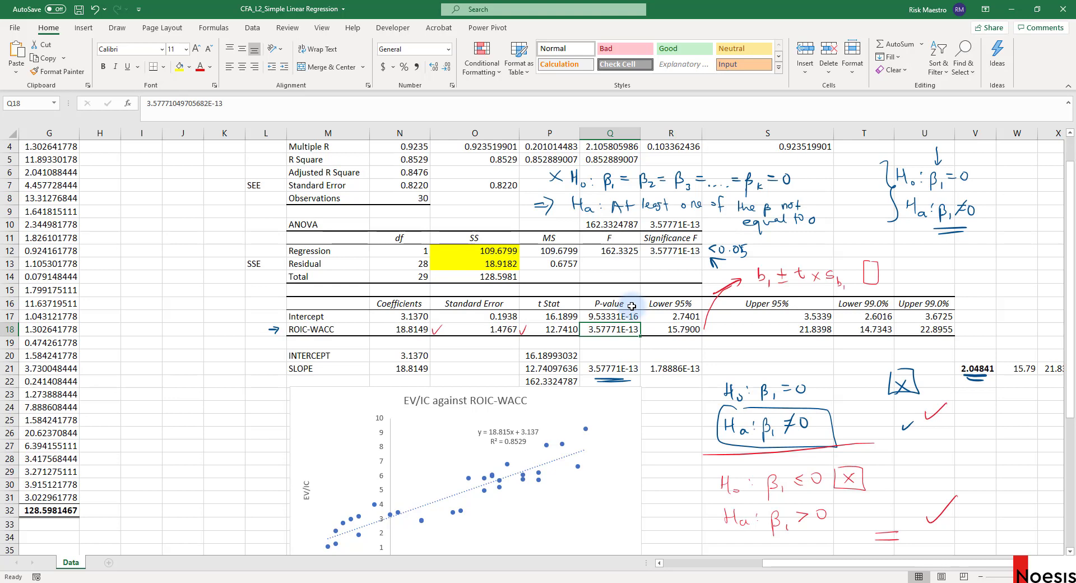
scroll(632, 306, up, 1)
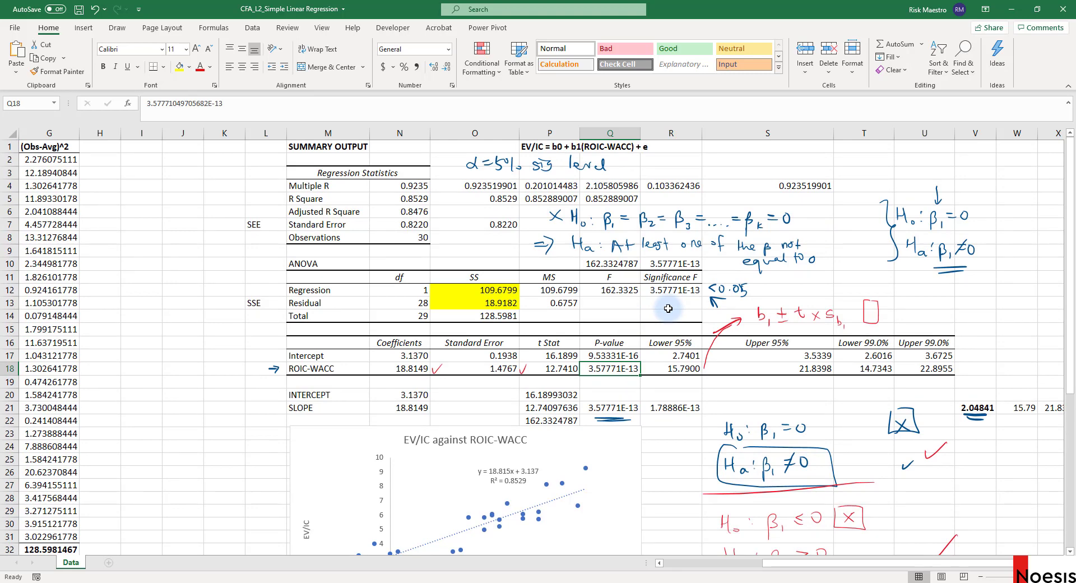
Examine the ROIC-WACC coefficient row's t statistic and p-value alongside the ANOVA table and its Significance F
click(361, 367)
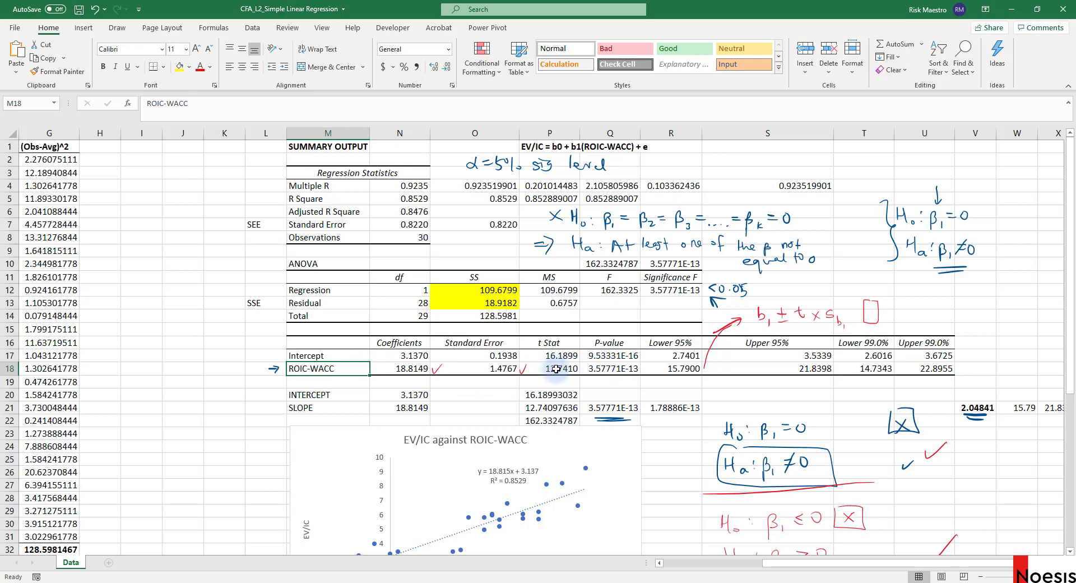
drag(526, 369, 599, 369)
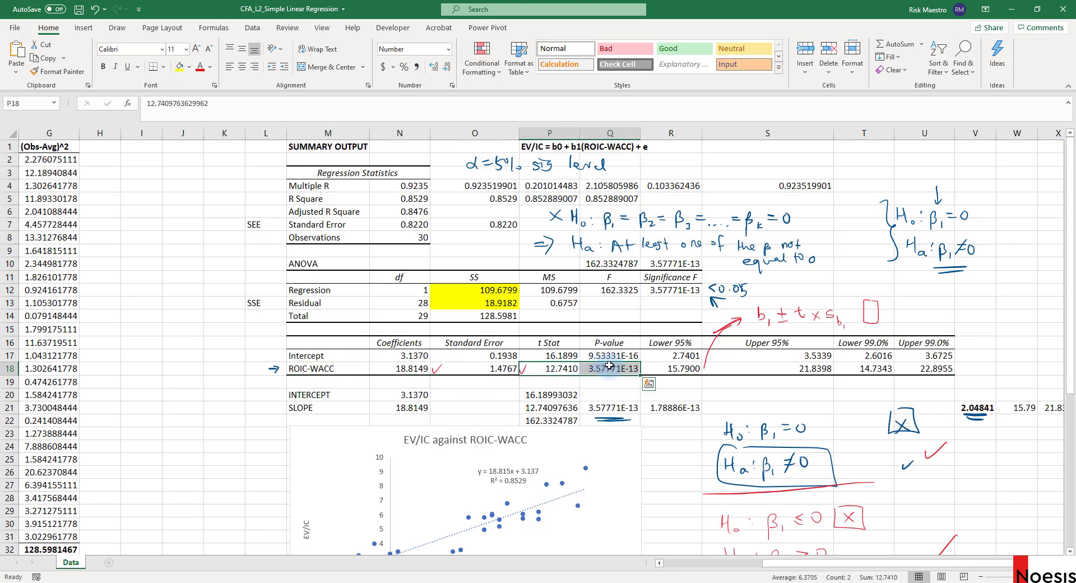
click(567, 368)
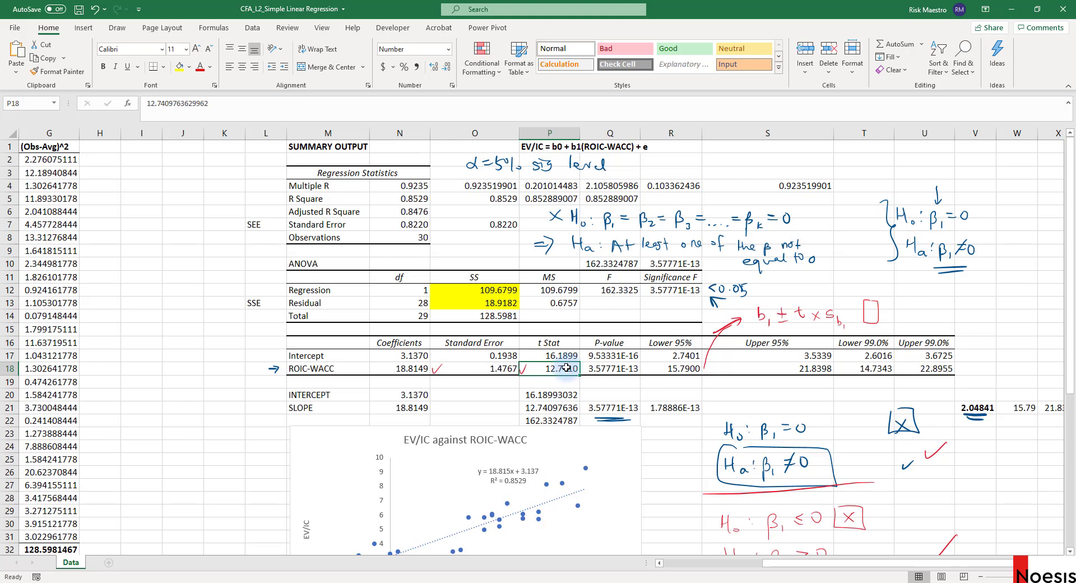
click(321, 365)
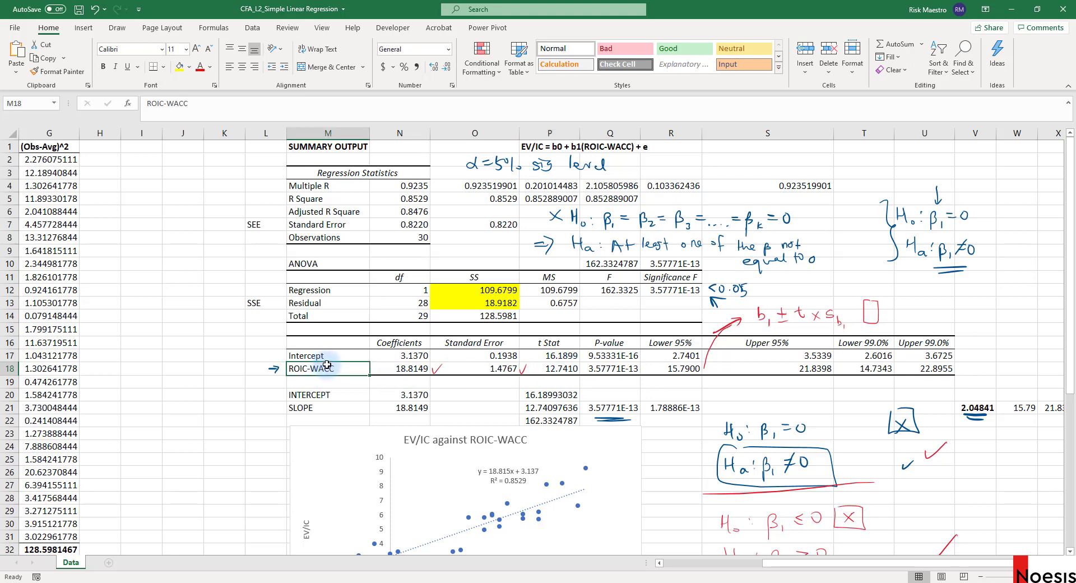
click(668, 288)
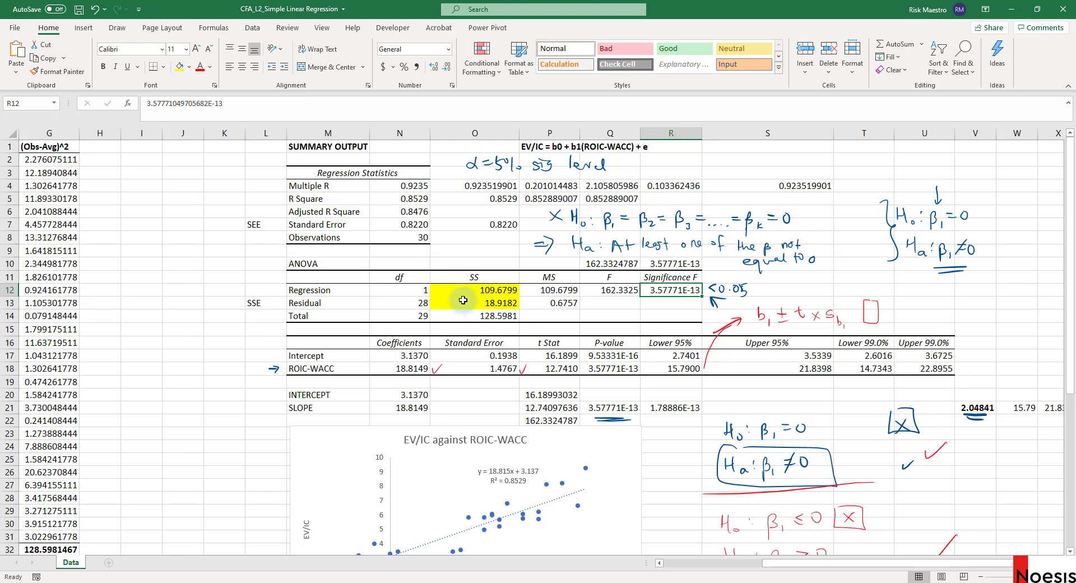
drag(333, 263, 680, 312)
click(324, 367)
drag(324, 367, 649, 363)
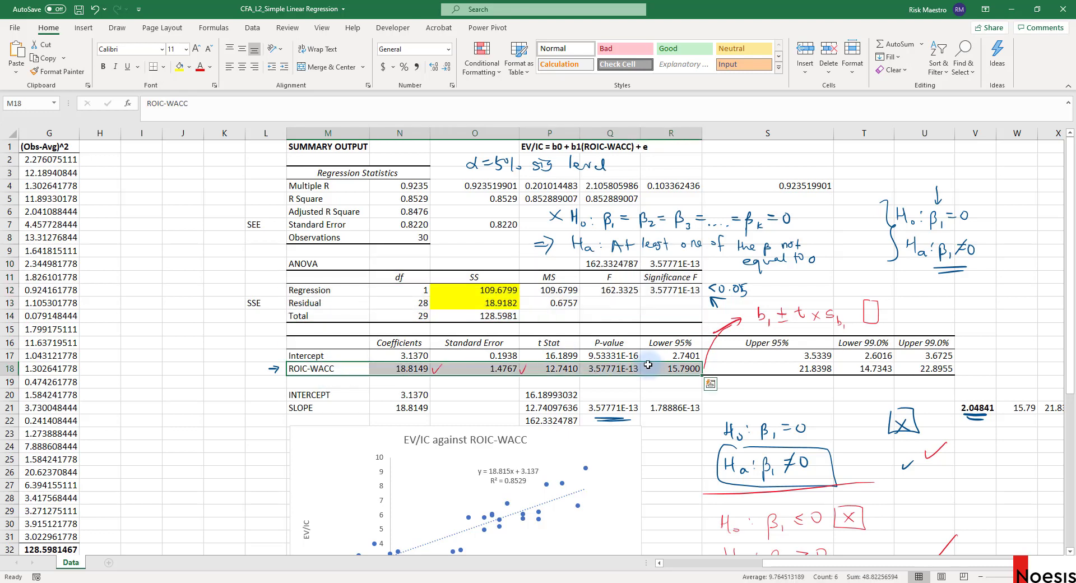
scroll(649, 362, down, 1)
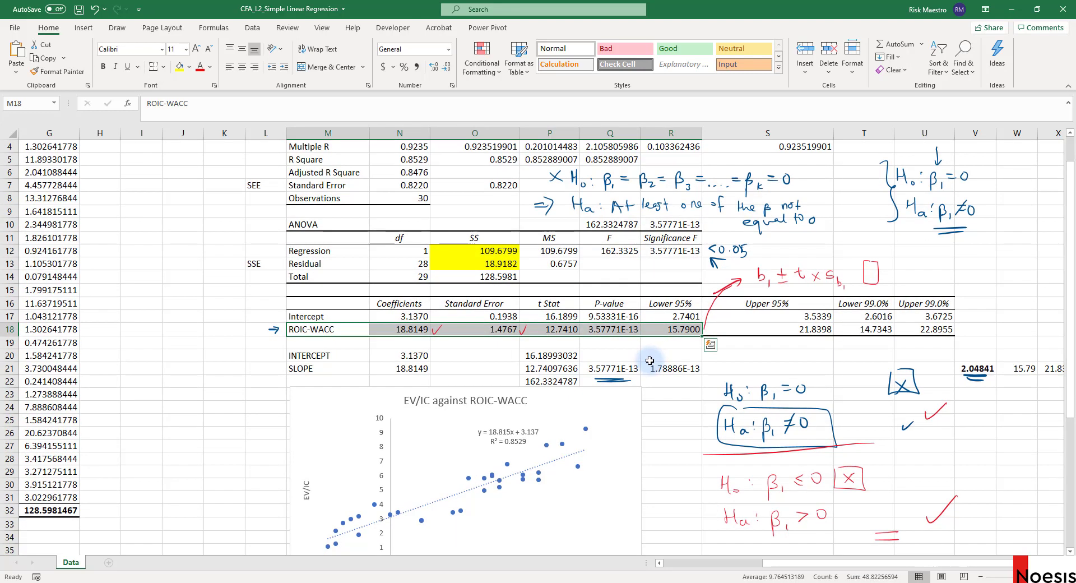